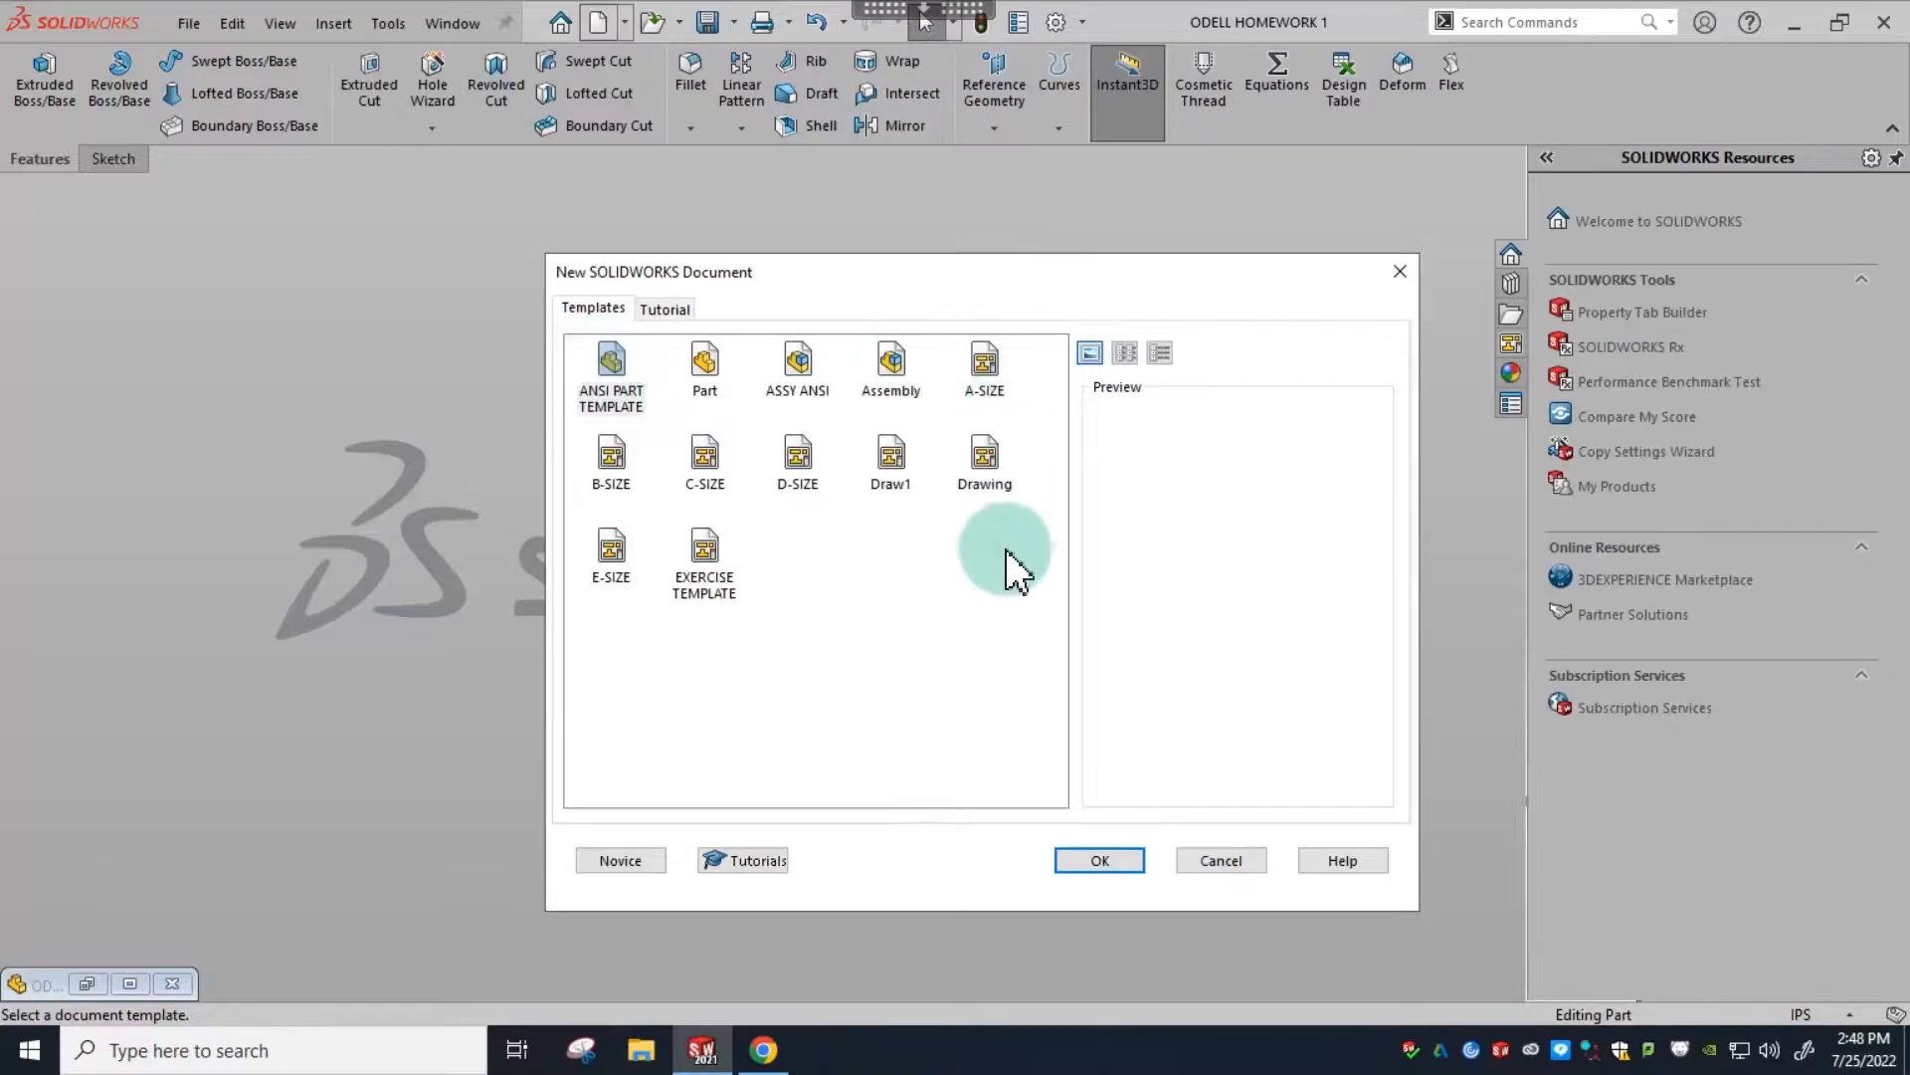
- Create a new part document from the Tutorial part template and collapse the SOLIDWORKS Resources pane
{"action": "left_click", "coordinate": [659, 313]}
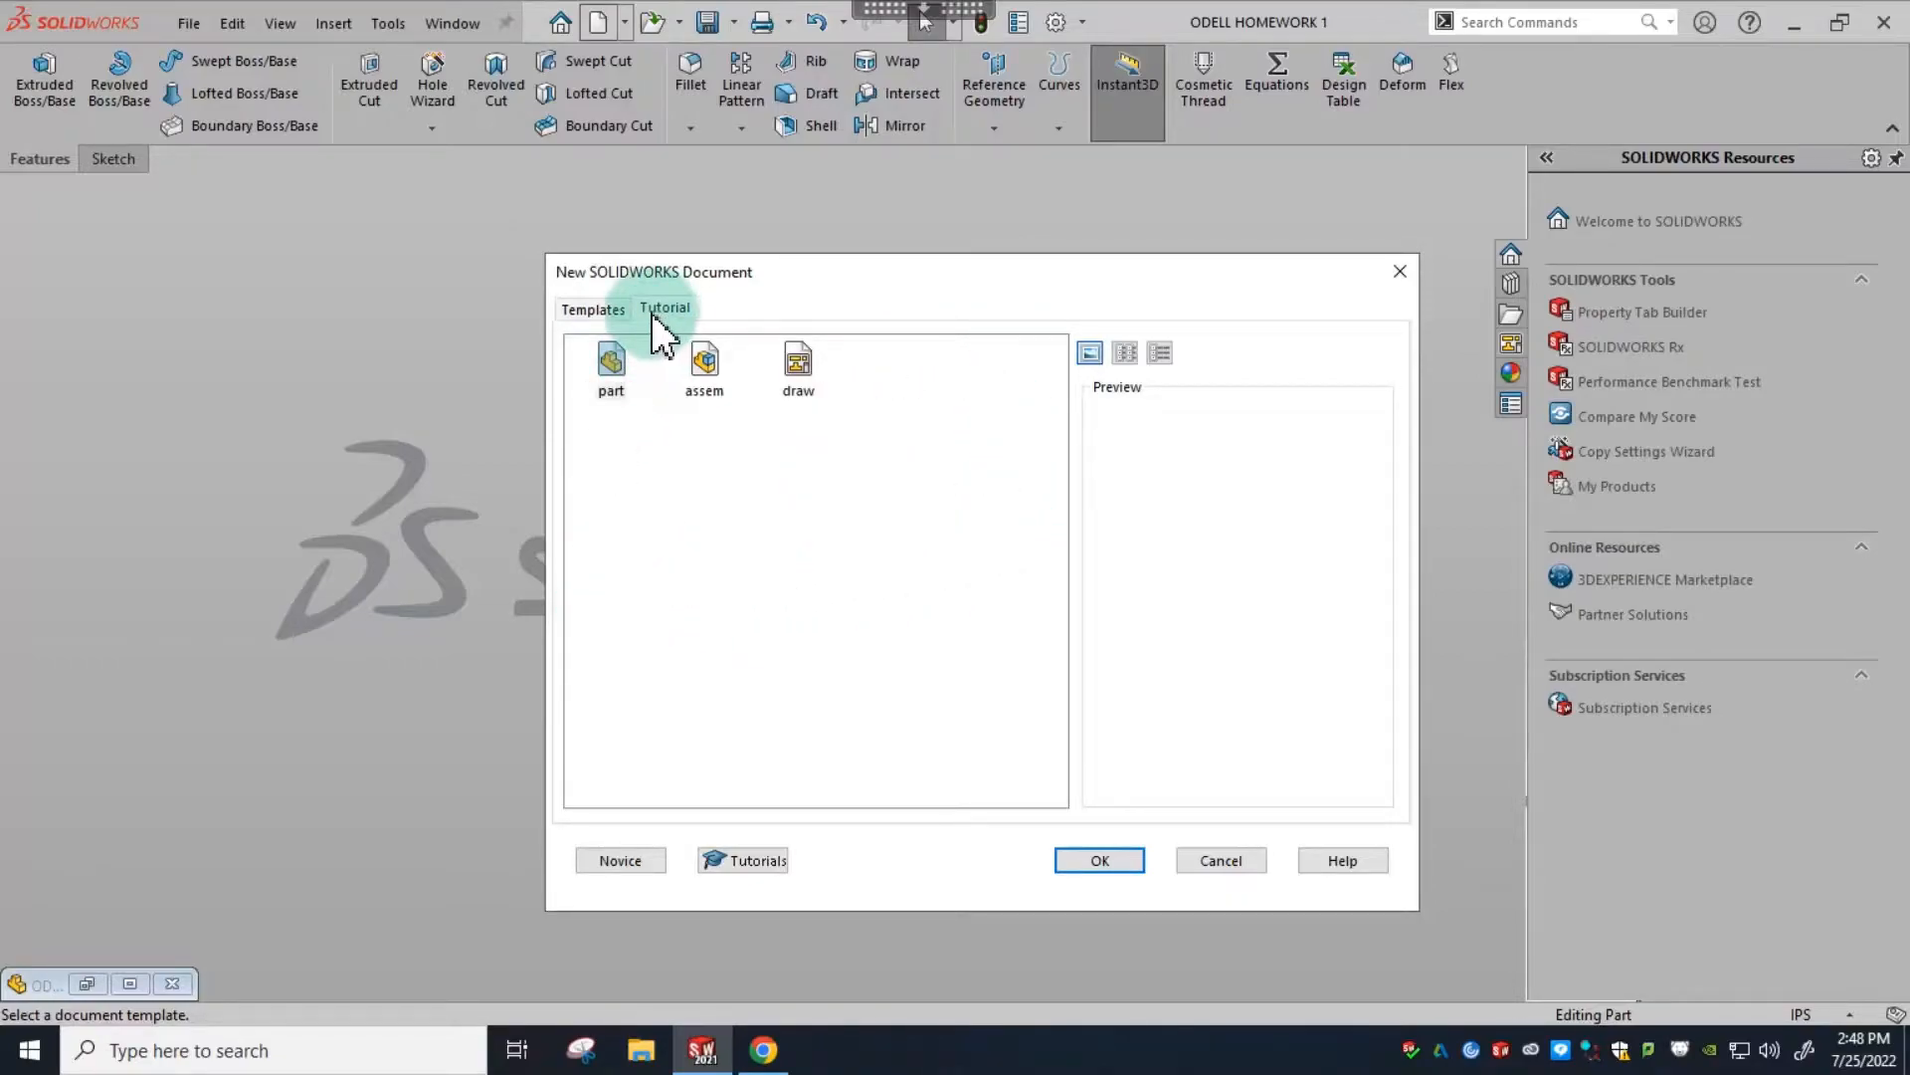
{"action": "left_click", "coordinate": [616, 390]}
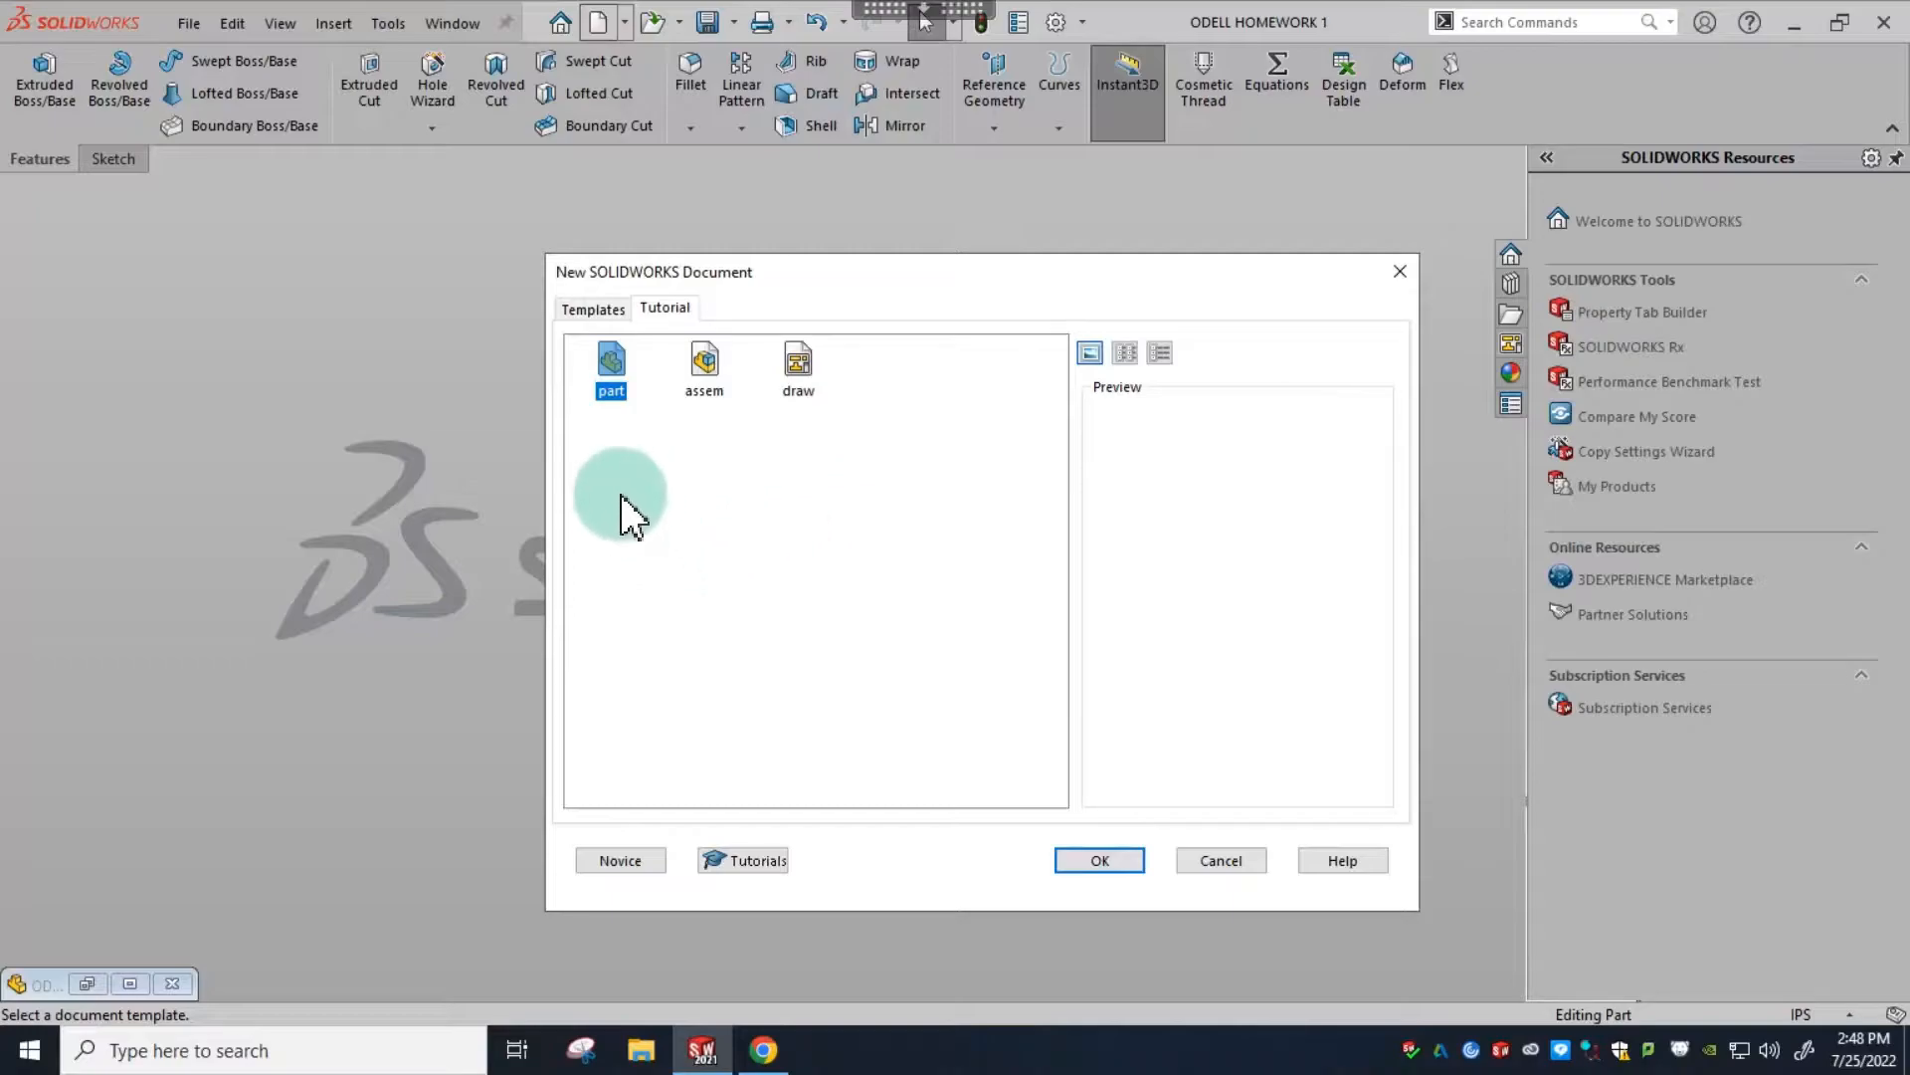
{"action": "double_click", "coordinate": [611, 393]}
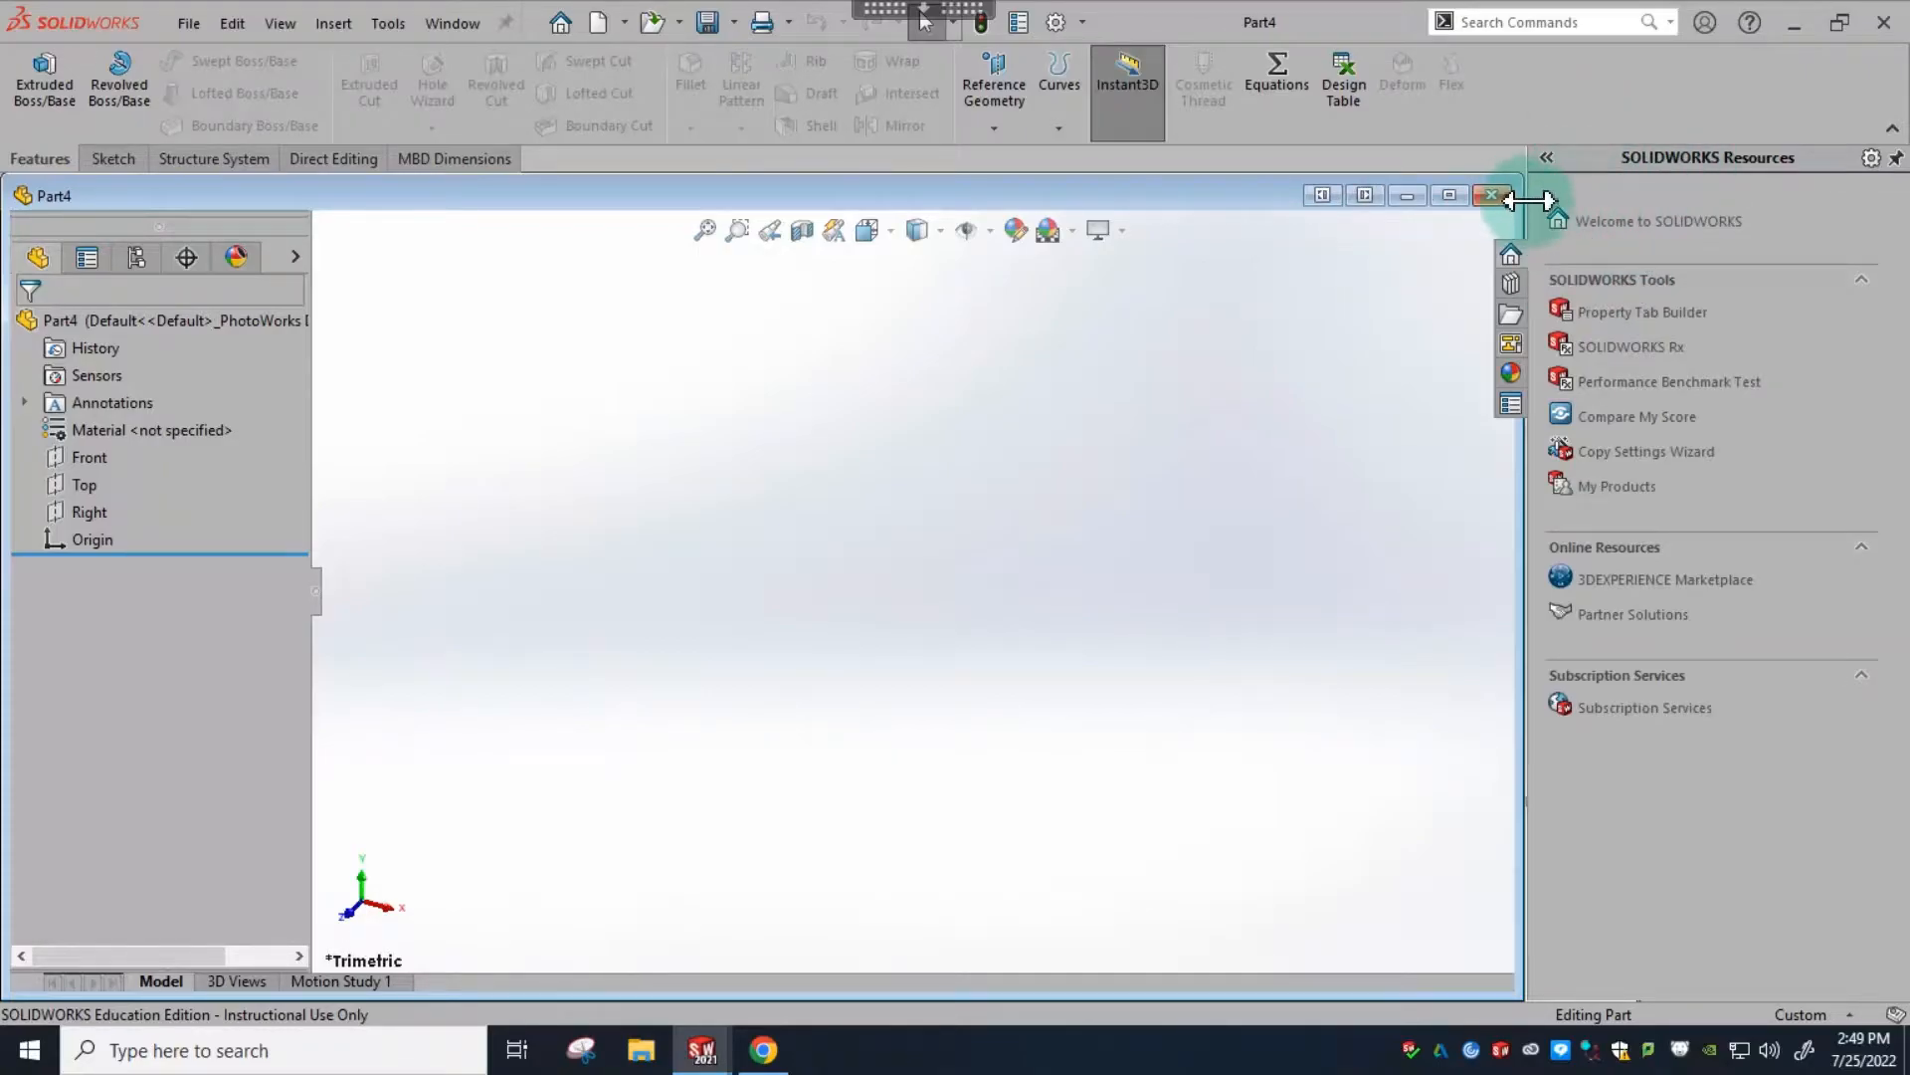
{"action": "left_click_drag", "start_coordinate": [1529, 199], "coordinate": [1896, 230]}
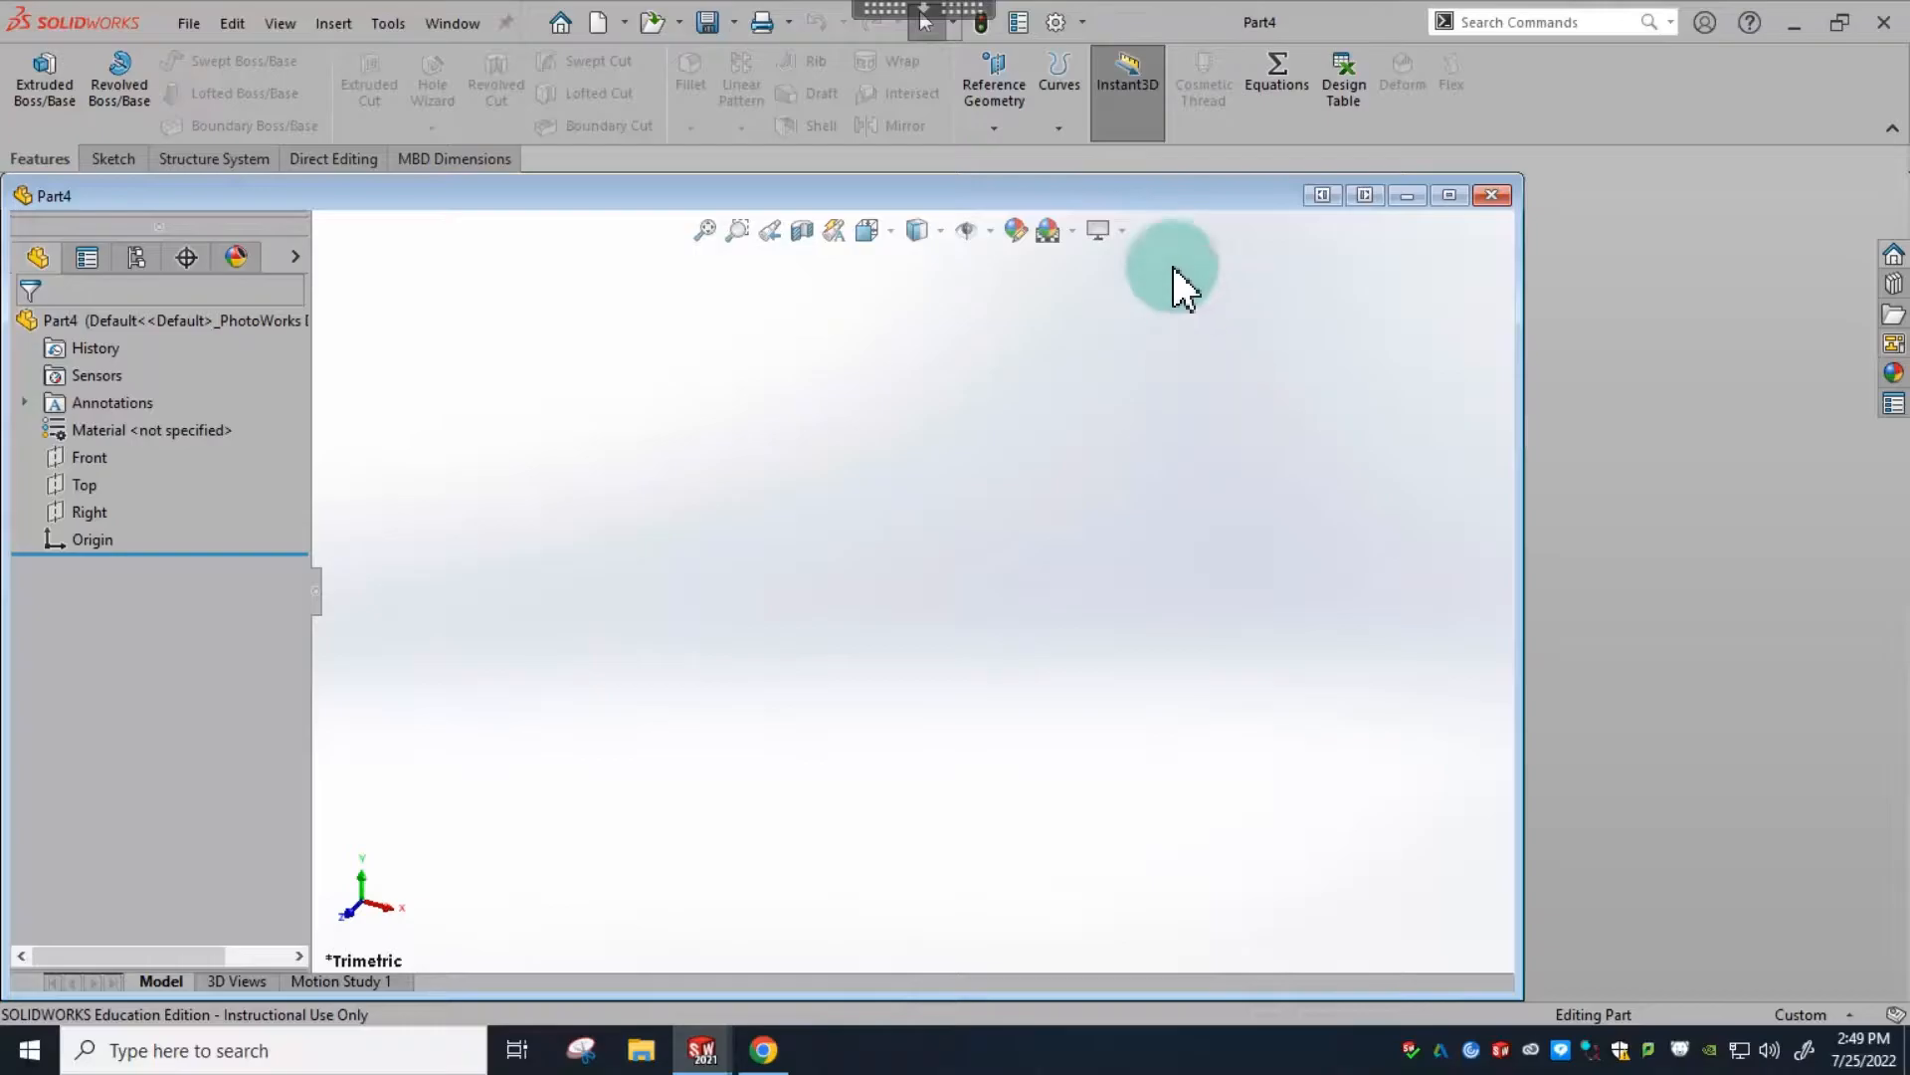
- Bring up the existing homework part at full size, restore it to a floating window, and minimize both document windows
{"action": "left_click_drag", "start_coordinate": [1147, 181], "coordinate": [1356, 213]}
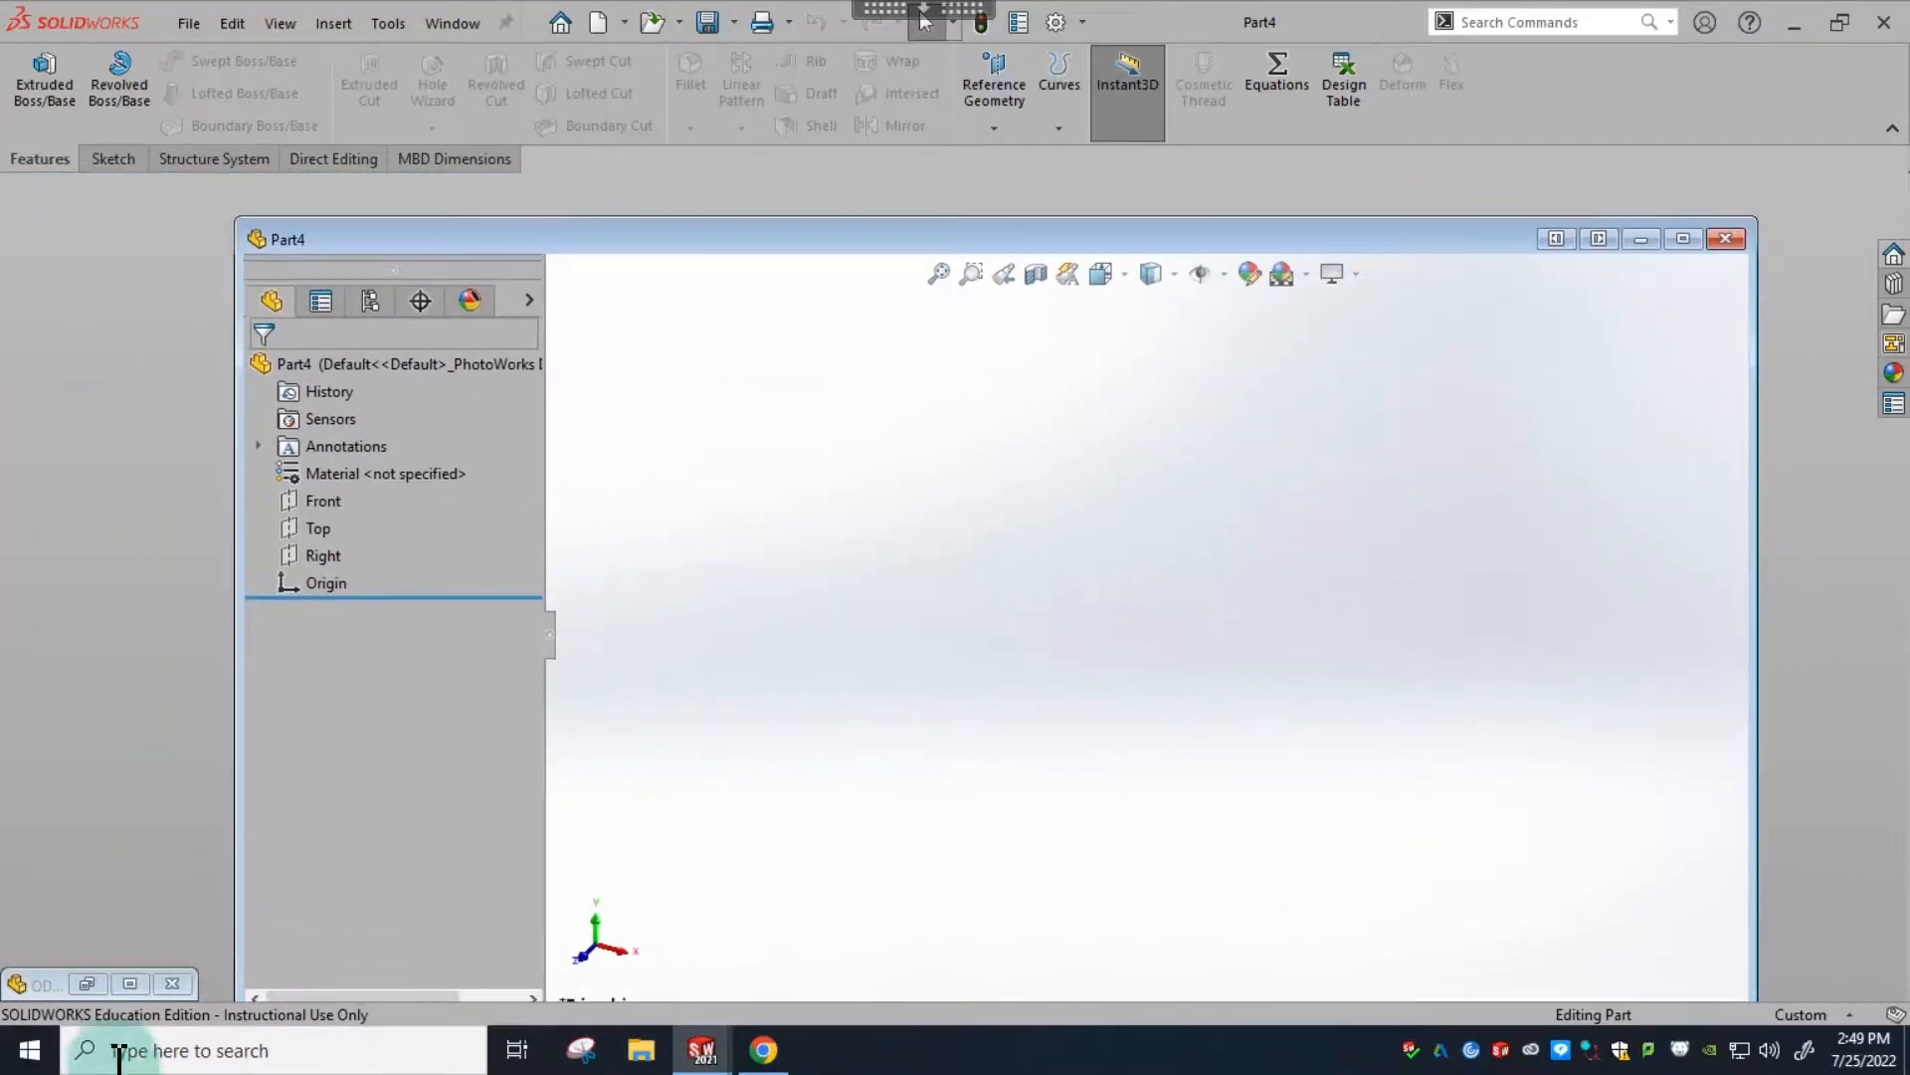
{"action": "left_click", "coordinate": [130, 983]}
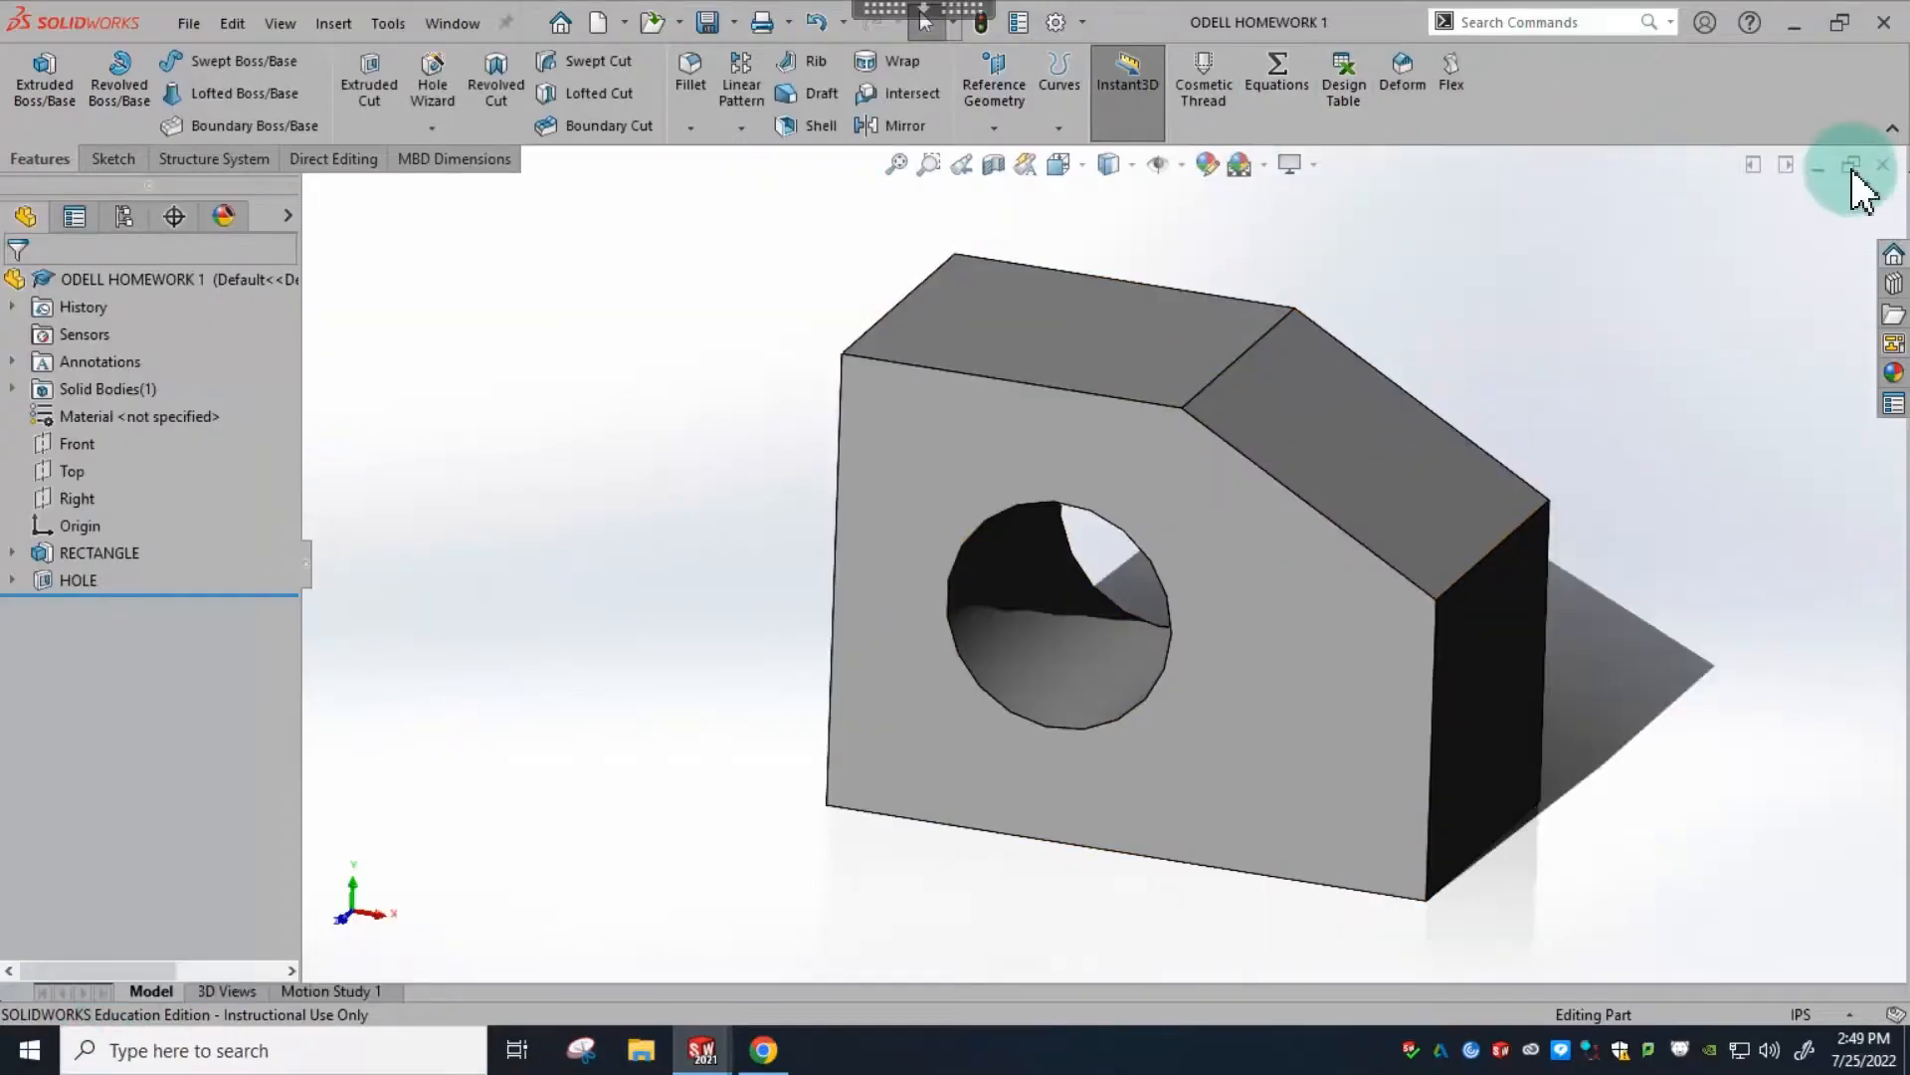
{"action": "left_click", "coordinate": [1849, 166]}
{"action": "left_click_drag", "start_coordinate": [1297, 193], "coordinate": [131, 251]}
{"action": "left_click_drag", "start_coordinate": [1128, 240], "coordinate": [1304, 247]}
{"action": "left_click", "coordinate": [1813, 246]}
{"action": "left_click", "coordinate": [753, 253]}
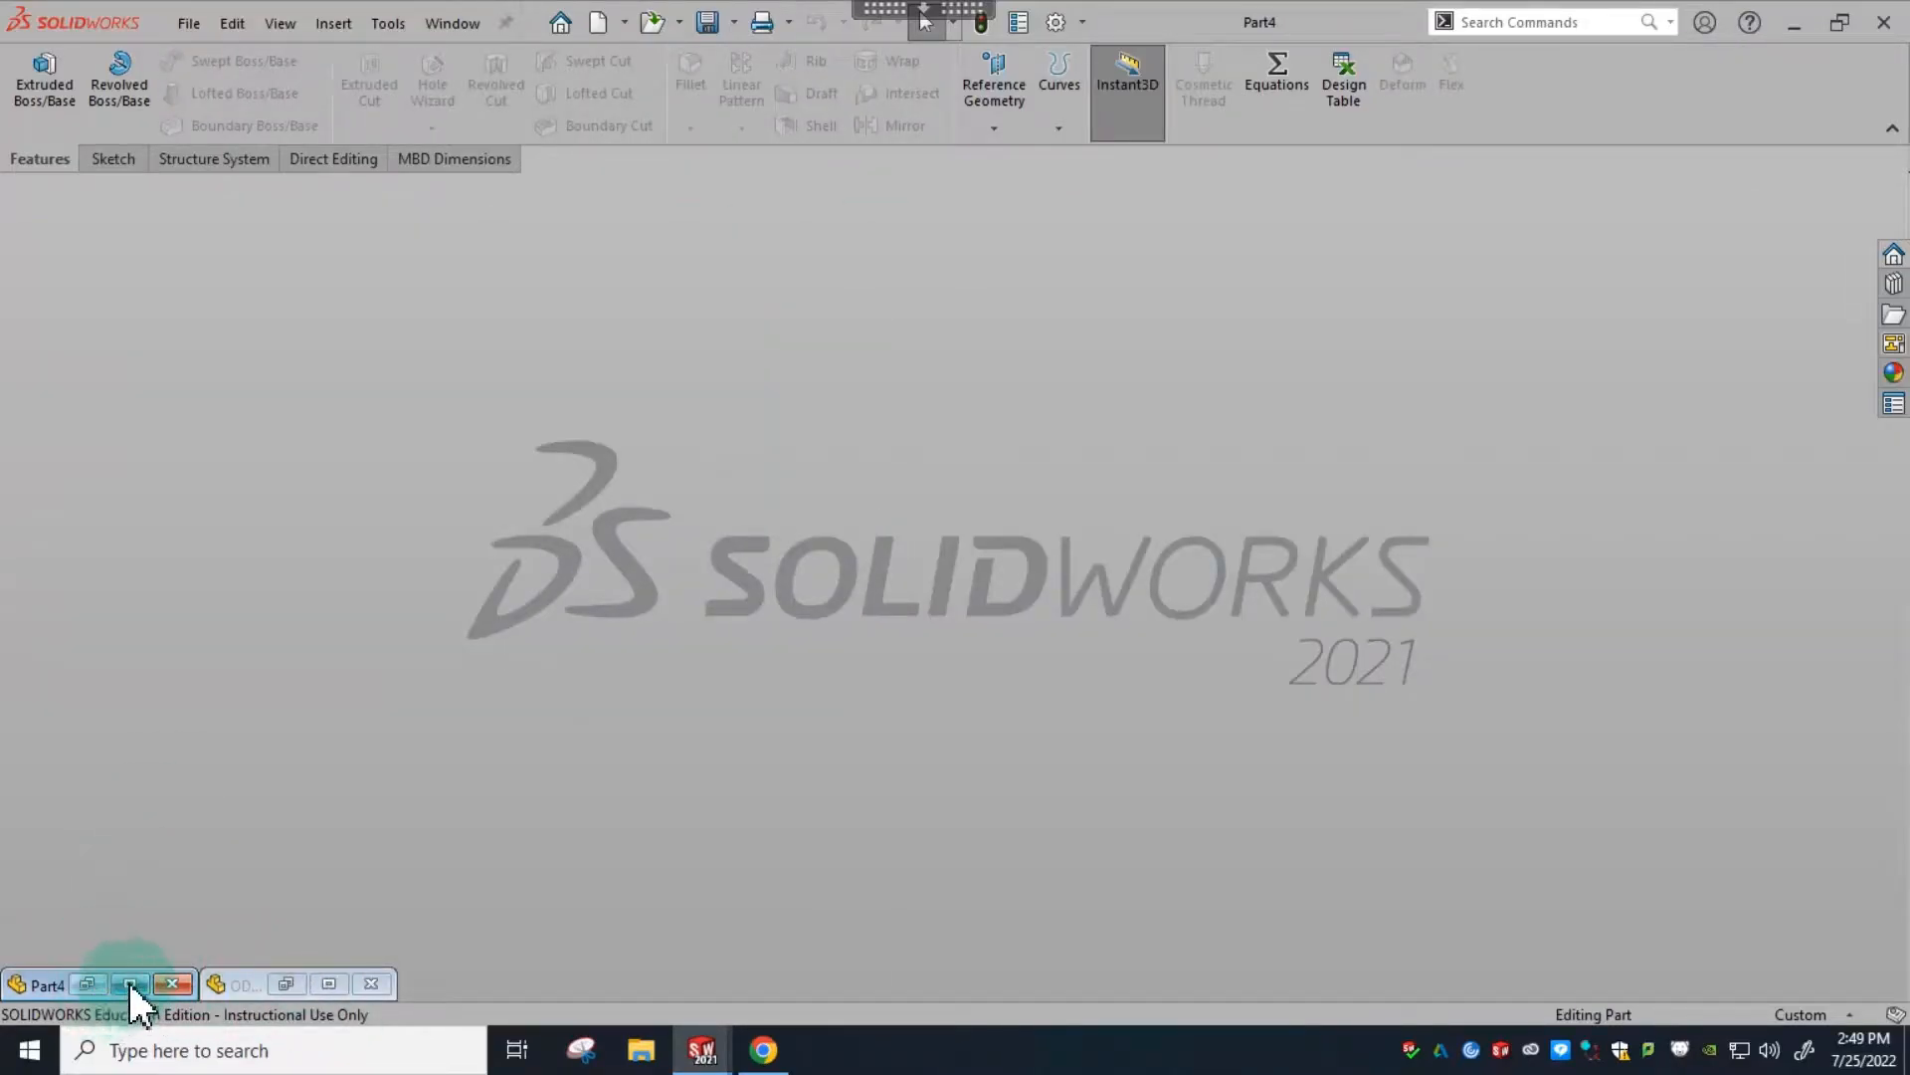
- Reopen the blank Part4 document and maximize its window to fill the workspace
{"action": "left_click", "coordinate": [130, 984]}
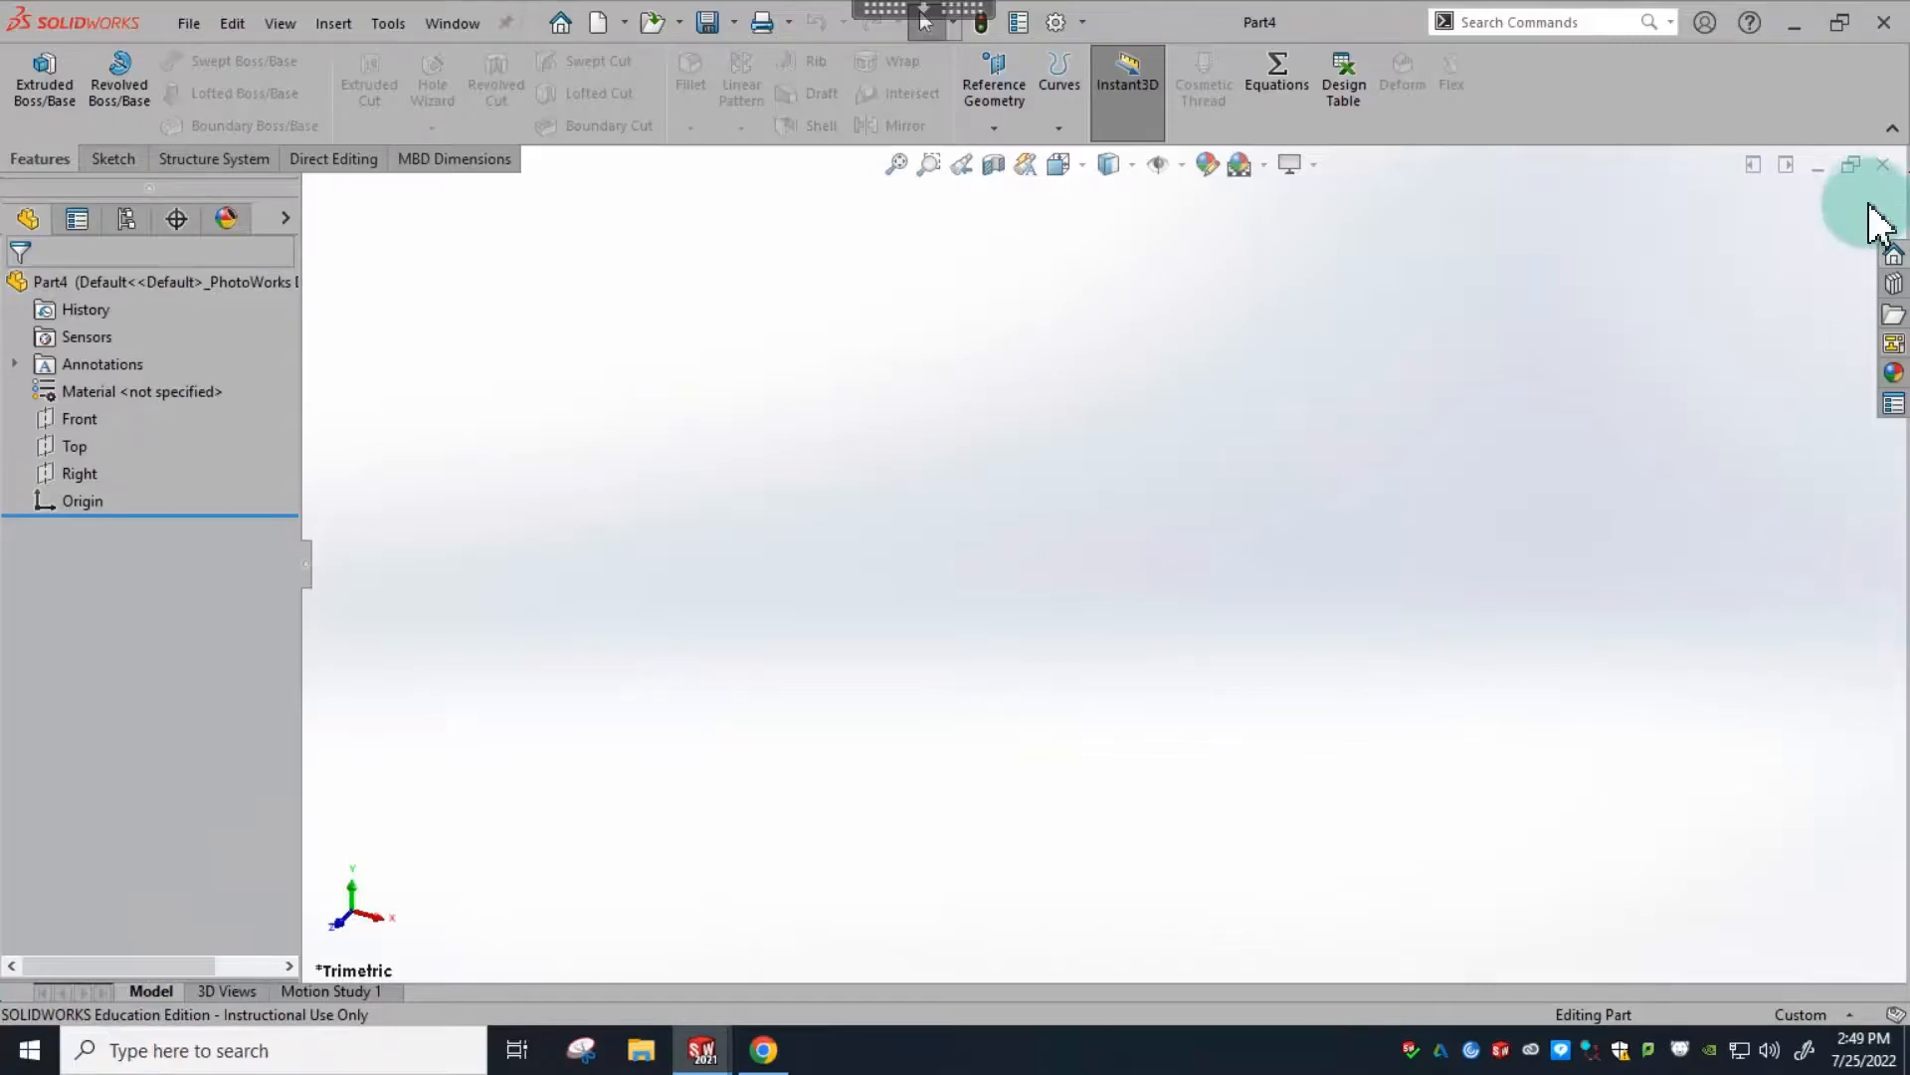
{"action": "left_click", "coordinate": [1852, 167]}
{"action": "left_click_drag", "start_coordinate": [1088, 251], "coordinate": [539, 257]}
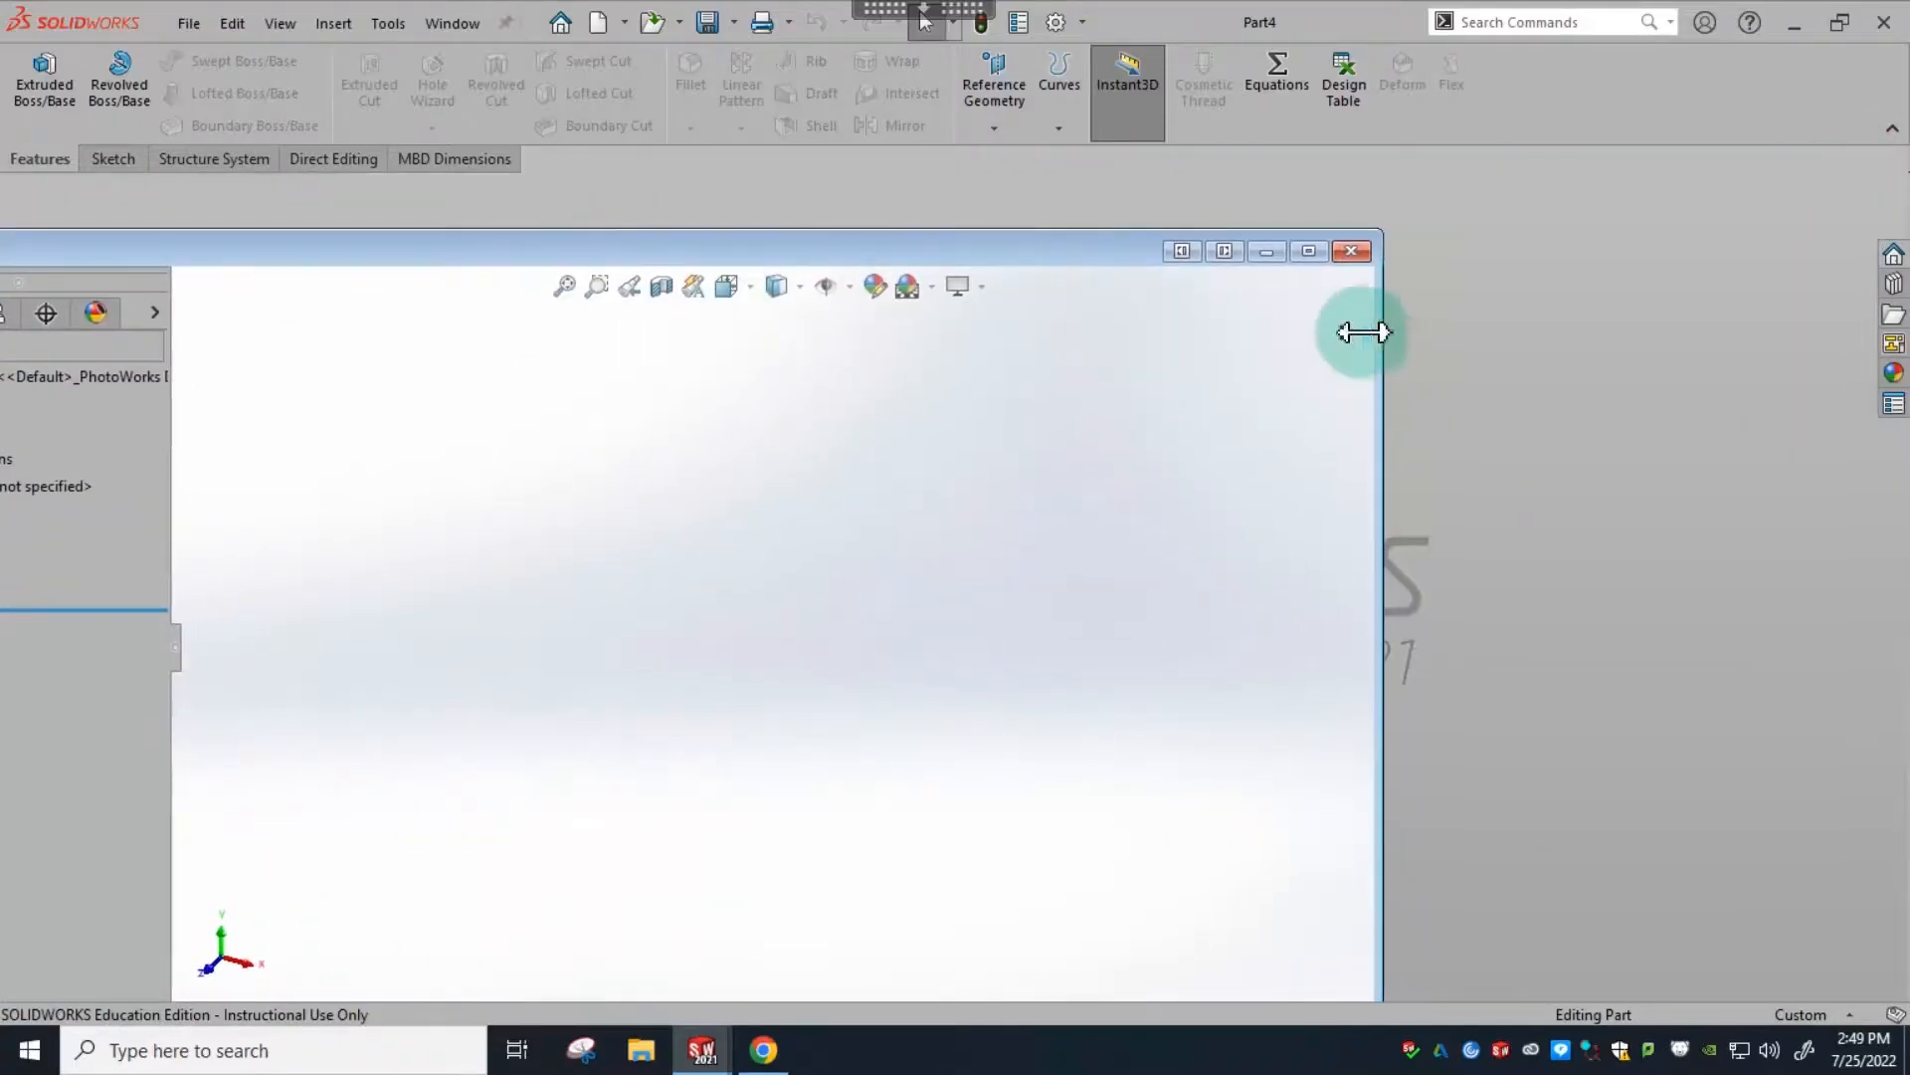
{"action": "left_click", "coordinate": [1308, 251]}
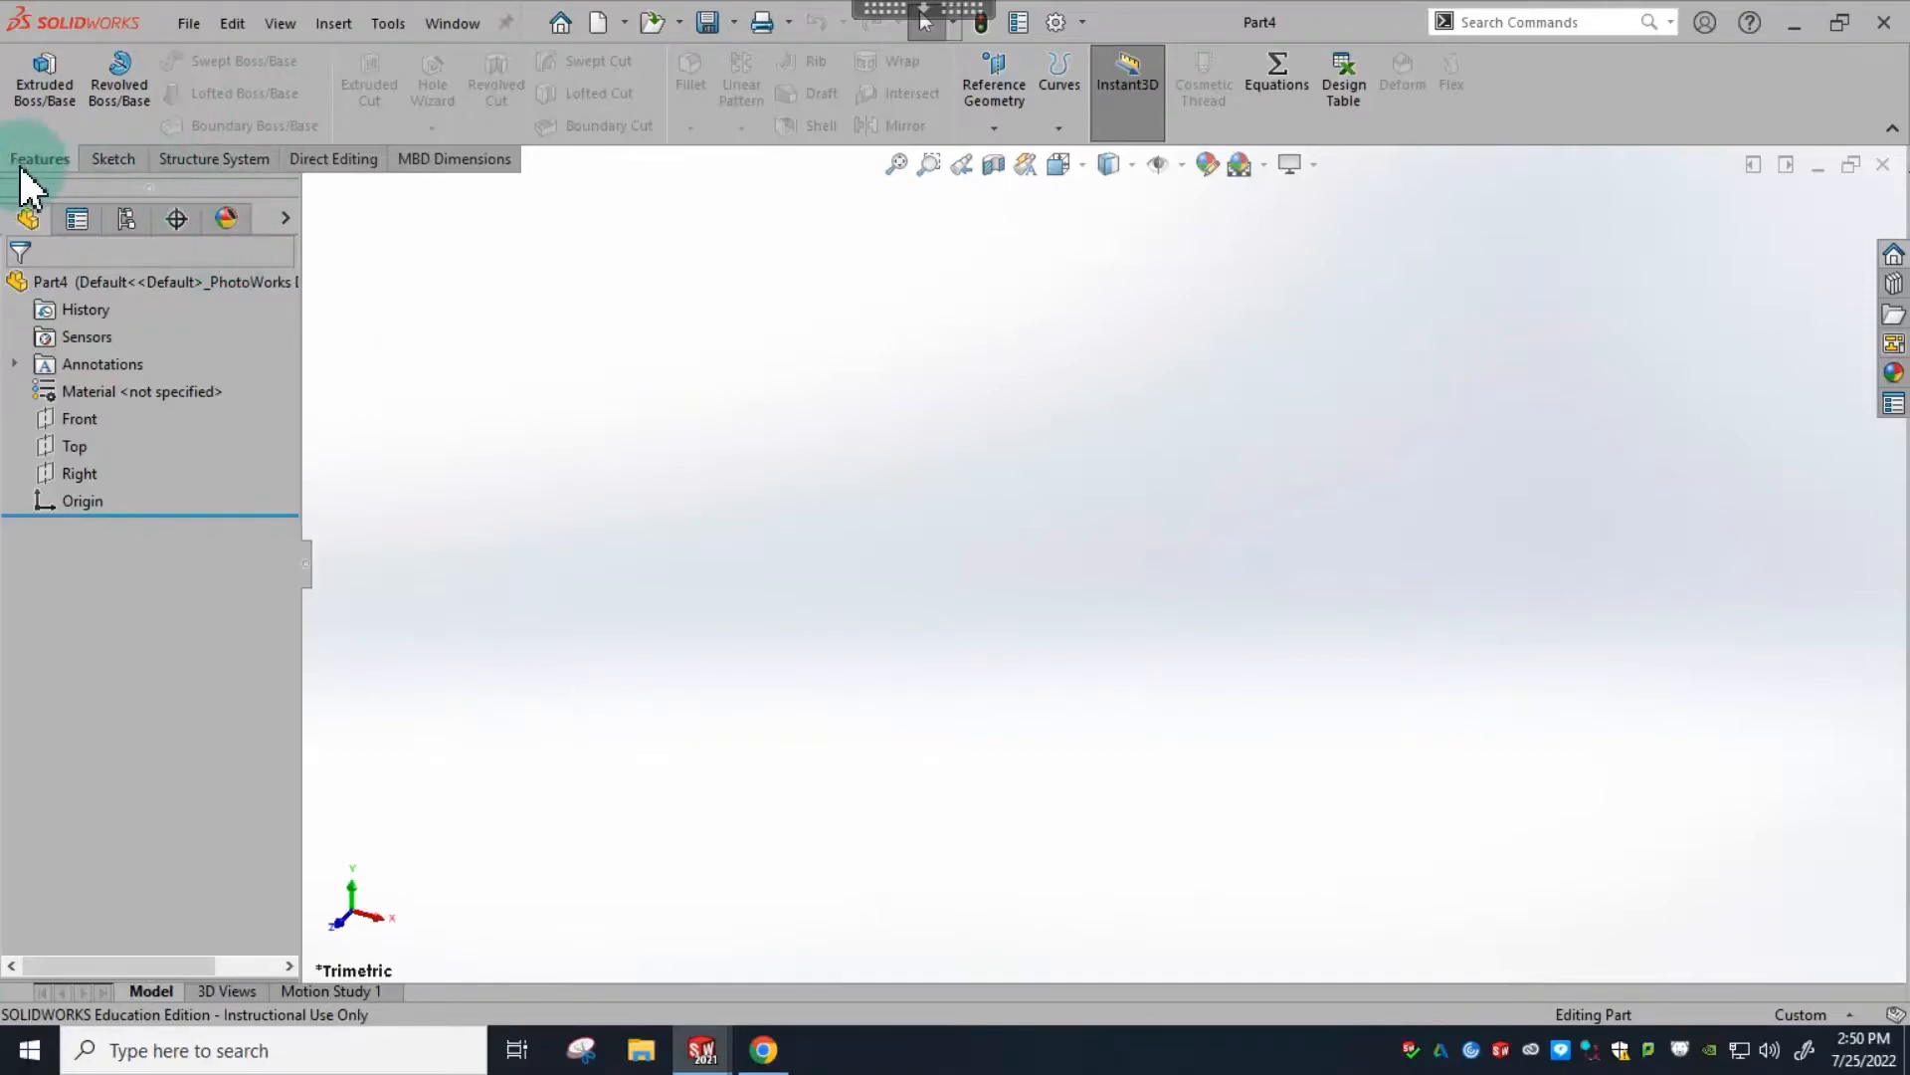
{"action": "left_click", "coordinate": [111, 161]}
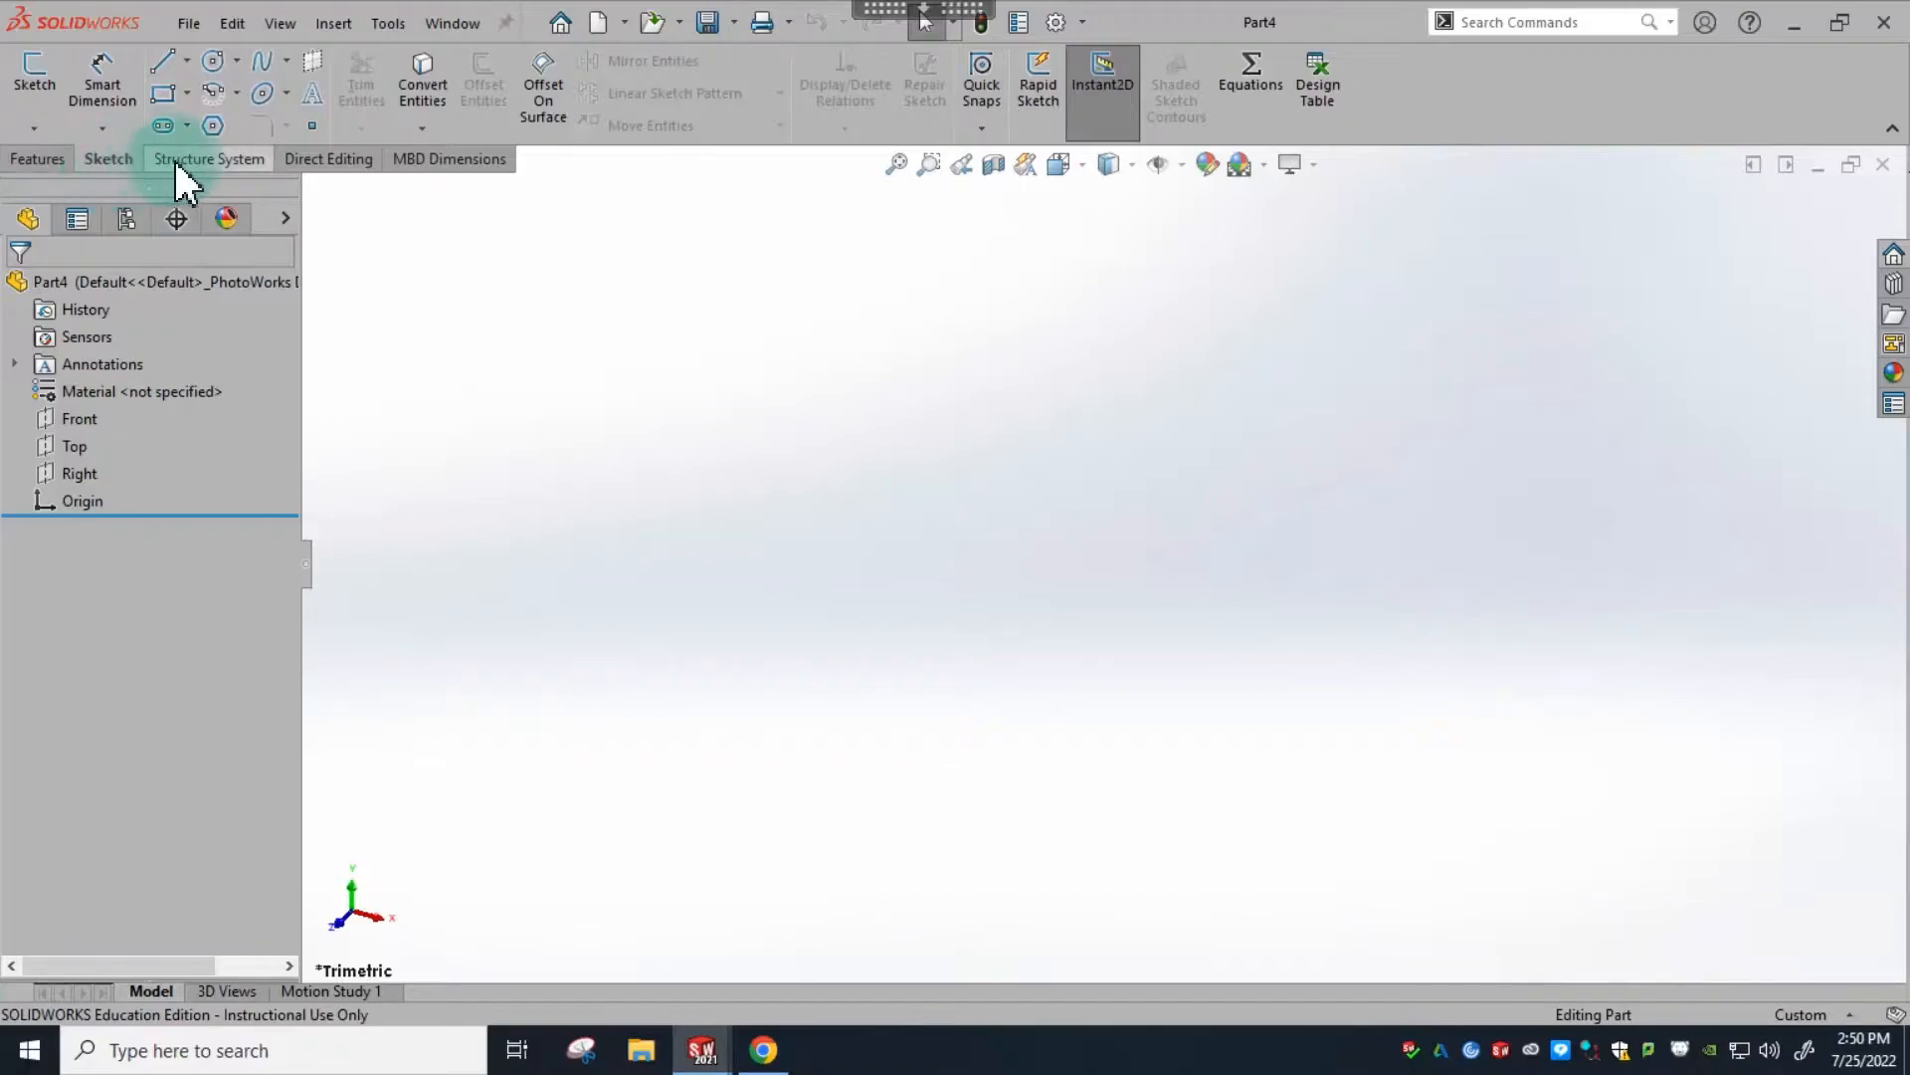
{"action": "left_click", "coordinate": [204, 159]}
{"action": "left_click", "coordinate": [333, 159]}
{"action": "left_click", "coordinate": [448, 159]}
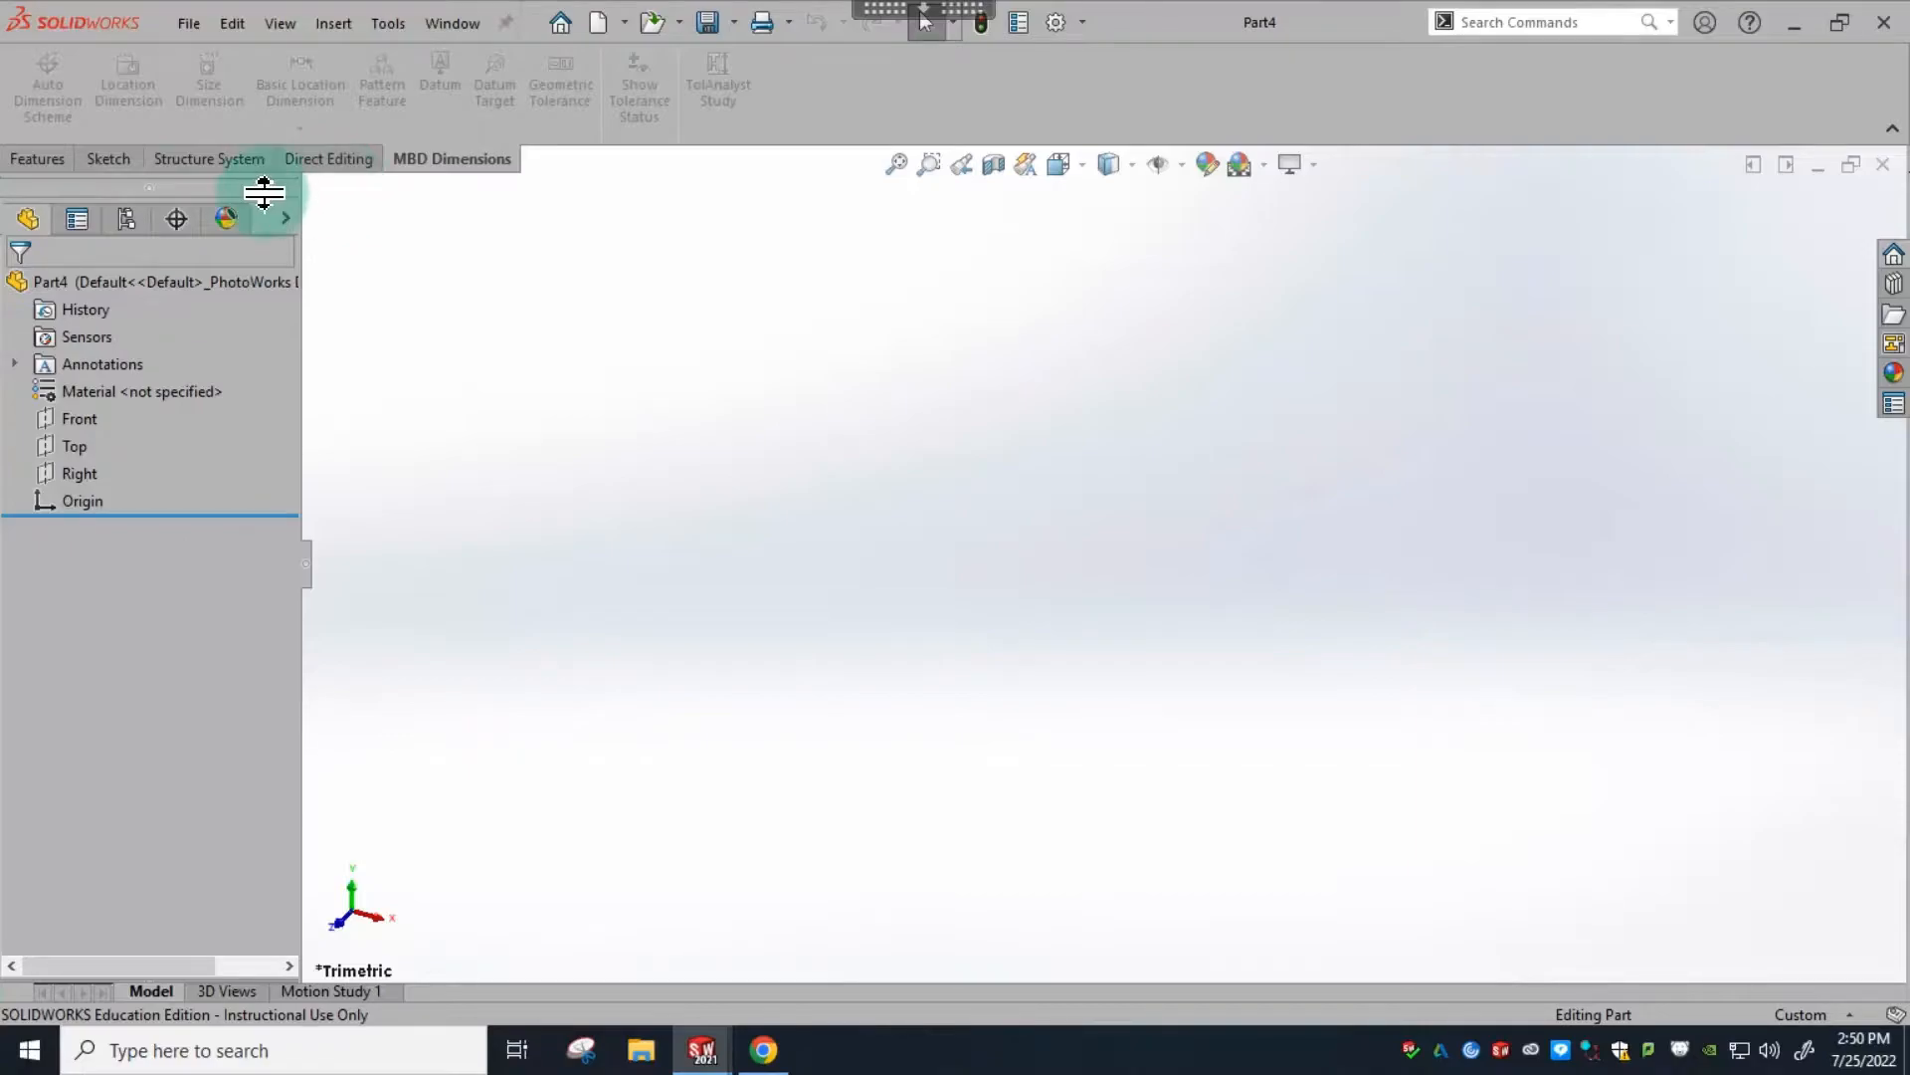
{"action": "left_click", "coordinate": [234, 157]}
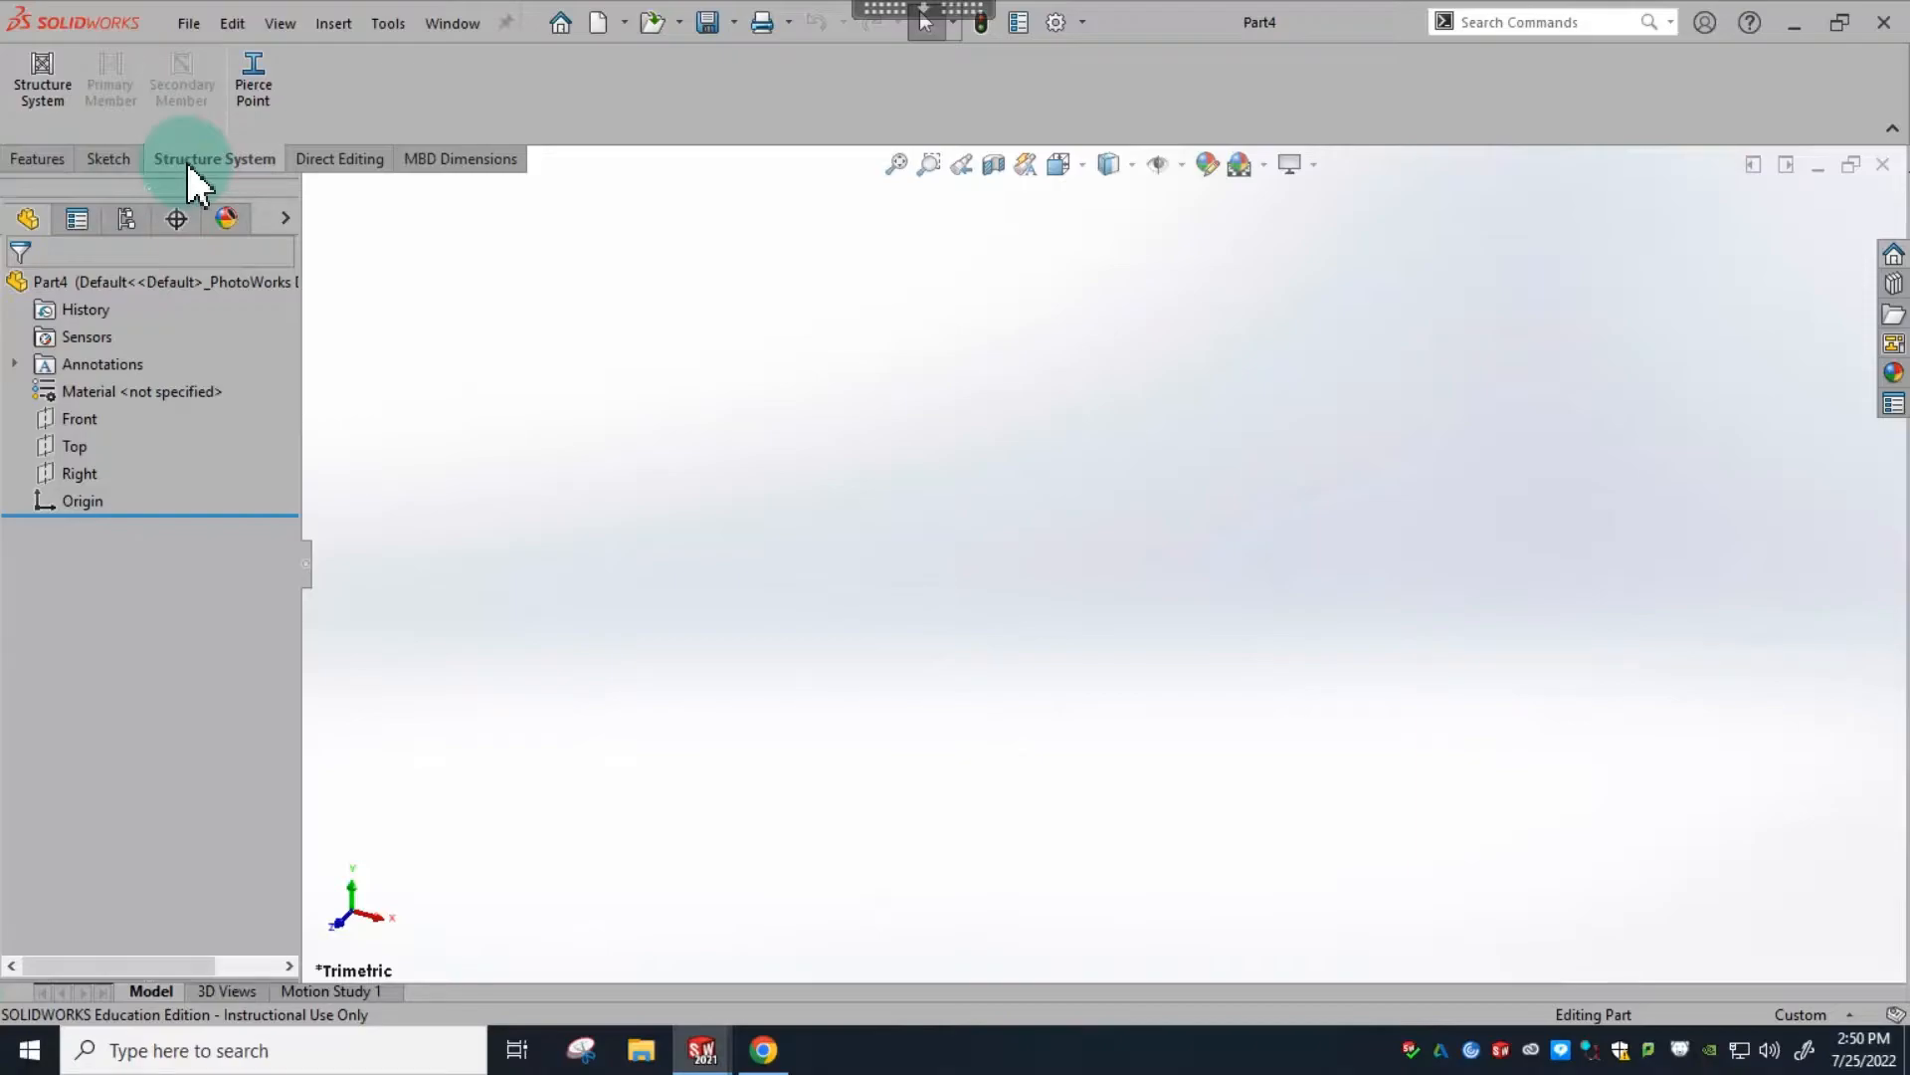
- Remove the Structure System tab from the CommandManager
{"action": "right_click", "coordinate": [52, 152]}
{"action": "right_click", "coordinate": [410, 165]}
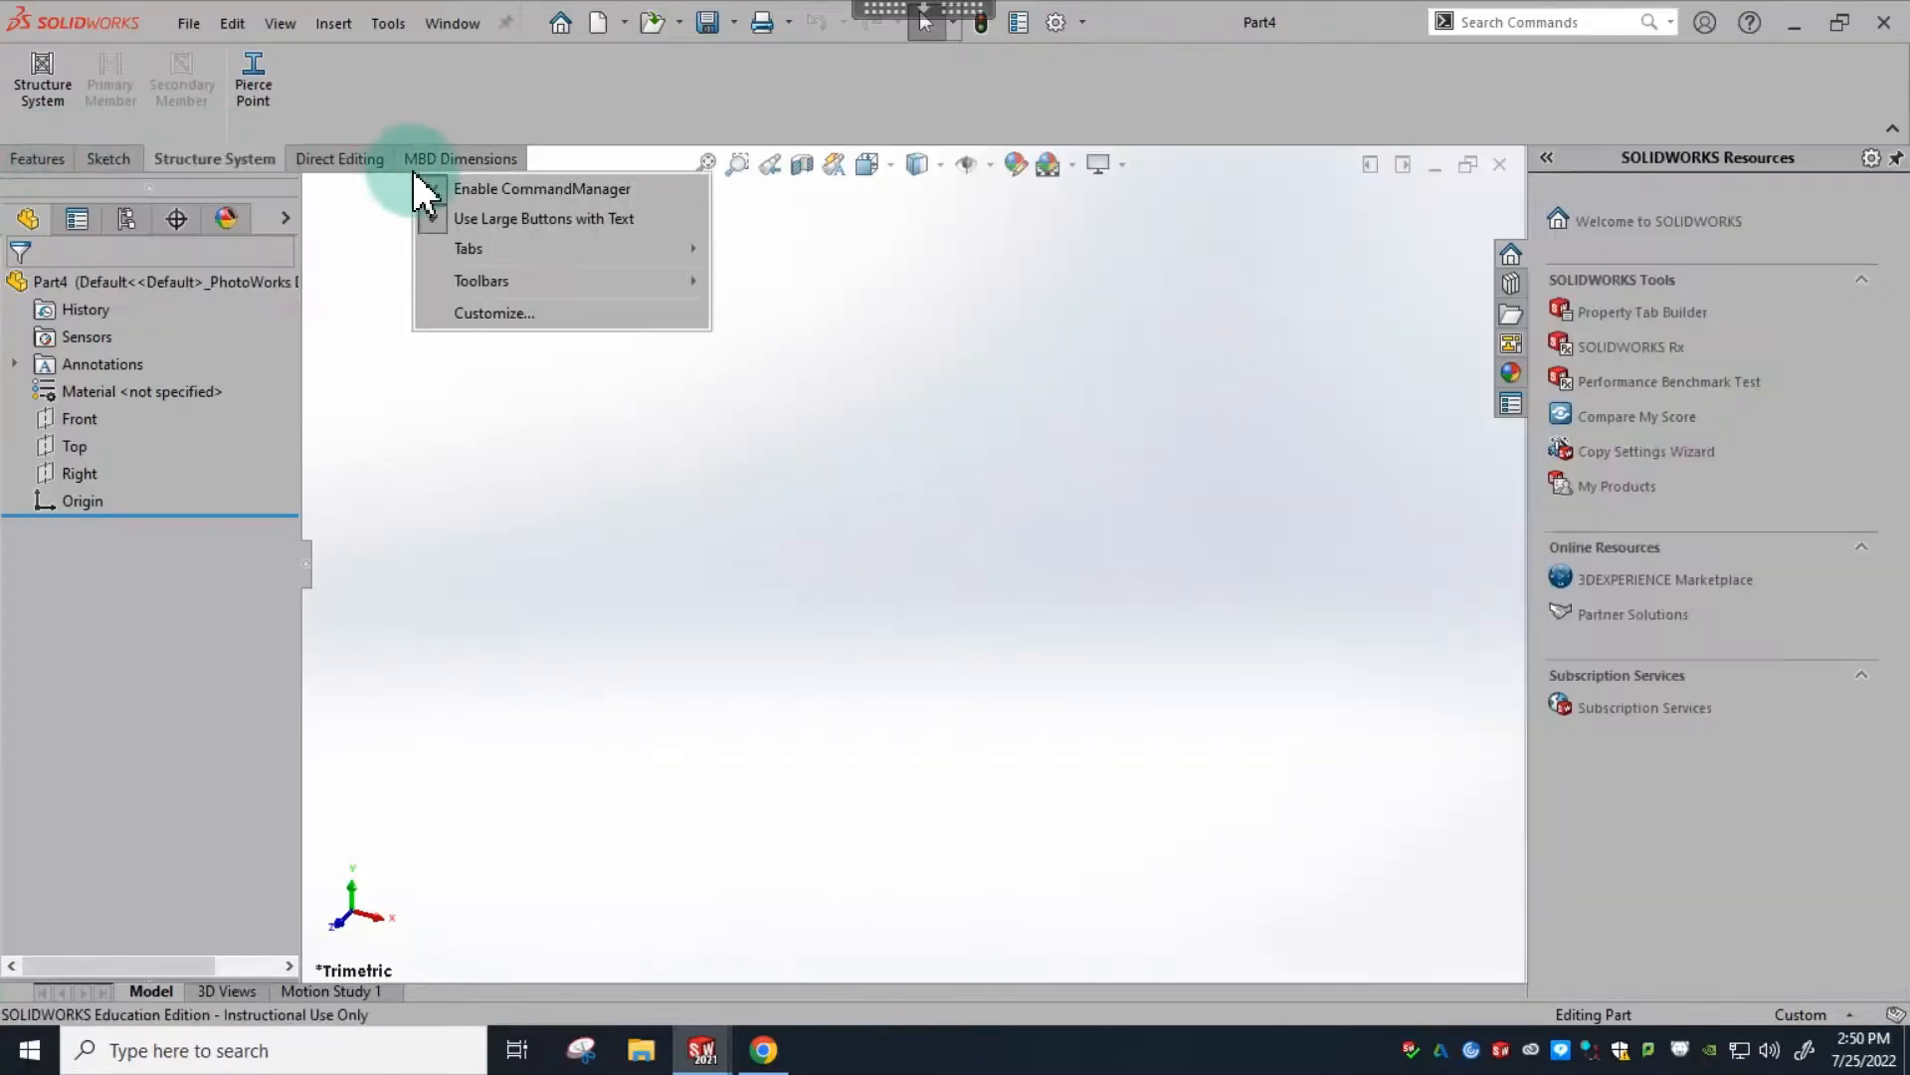
{"action": "right_click", "coordinate": [346, 163]}
{"action": "left_click", "coordinate": [563, 243]}
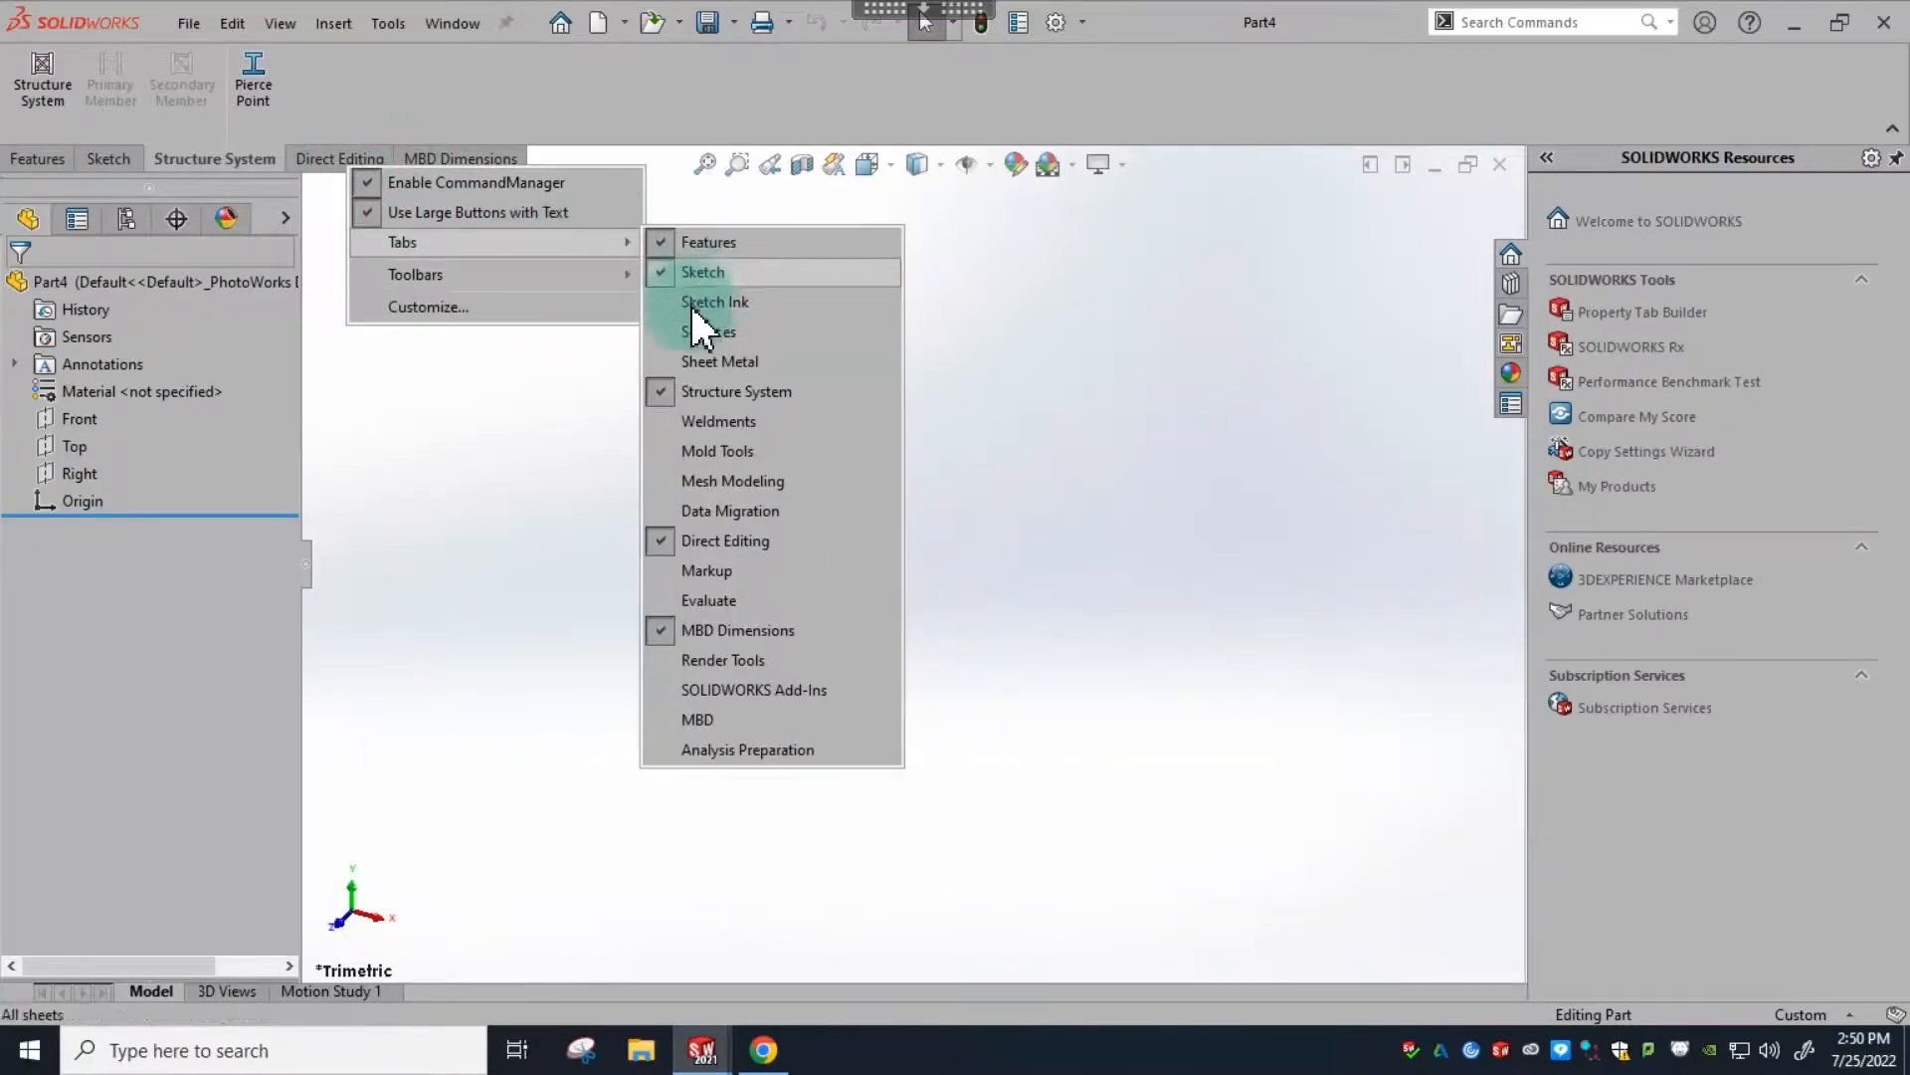
{"action": "left_click", "coordinate": [697, 396]}
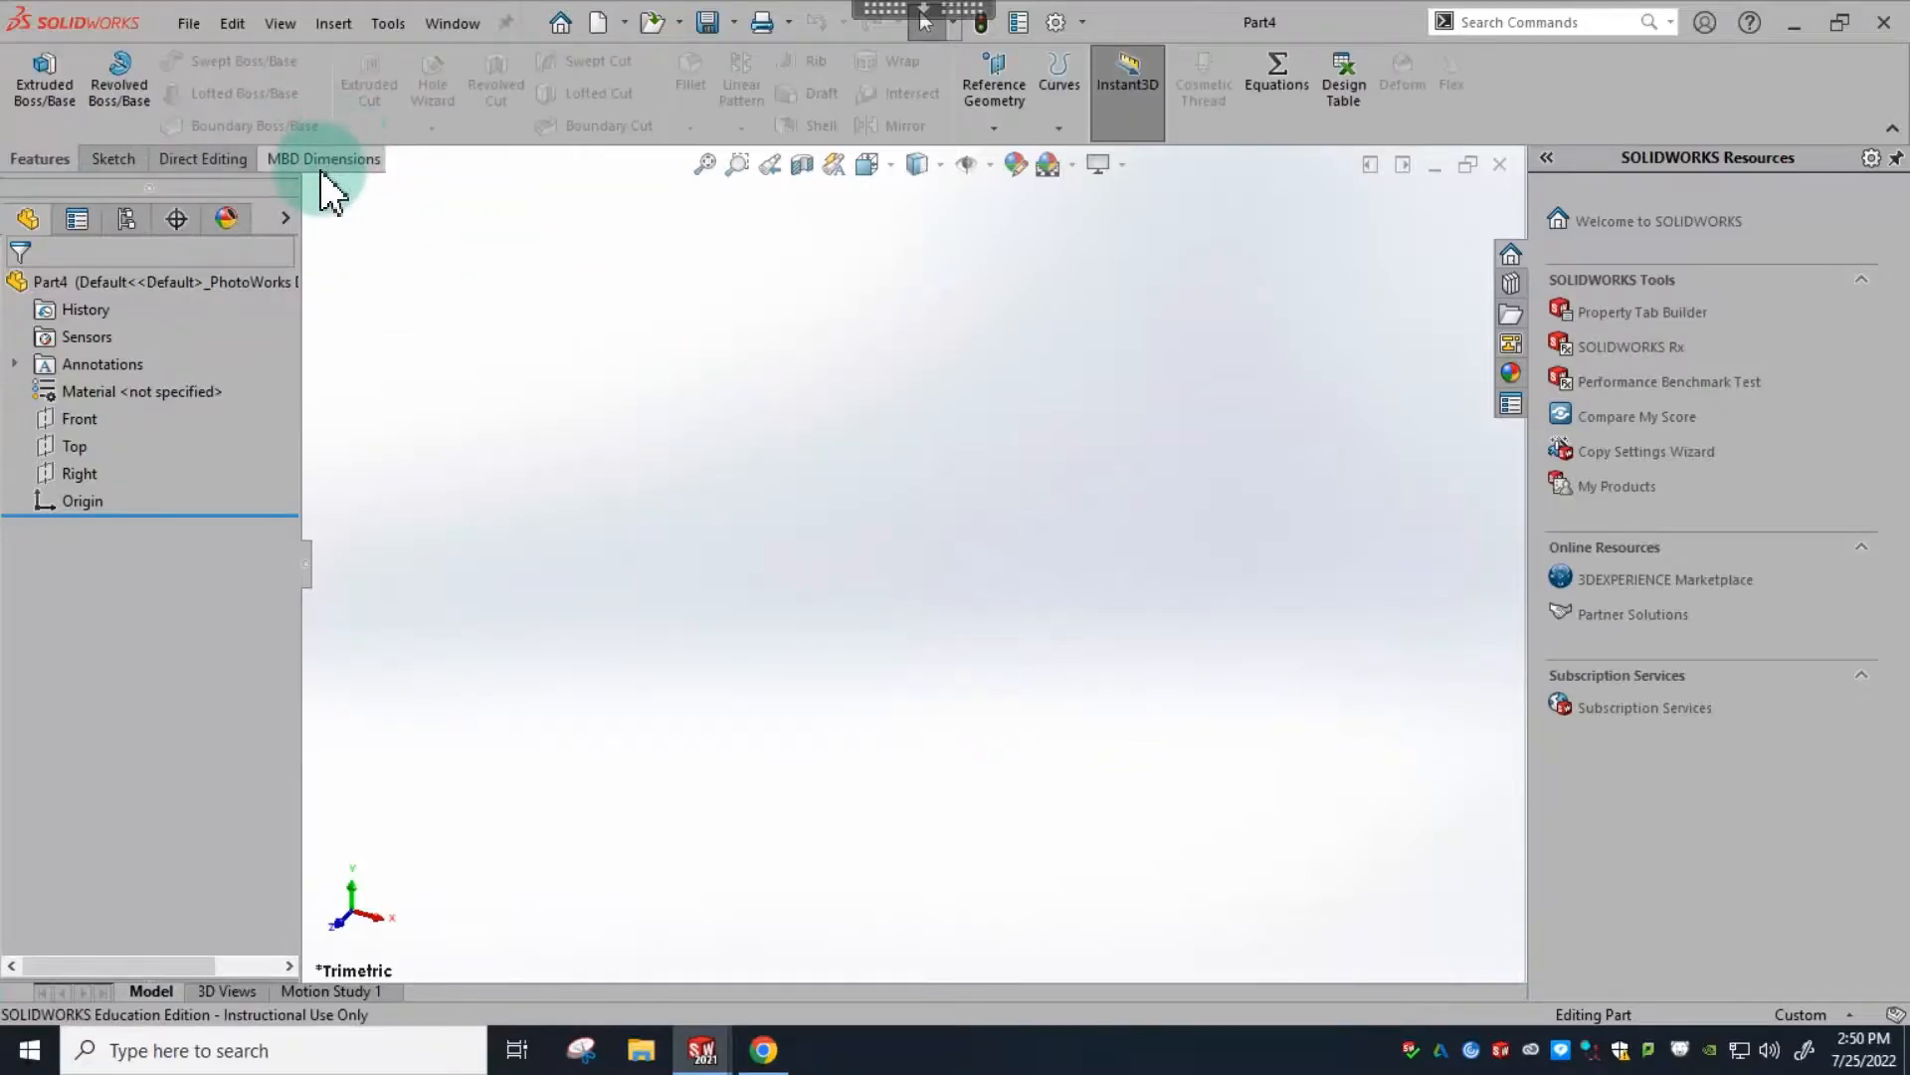
- Remove the Direct Editing and MBD Dimensions tabs from the CommandManager
{"action": "right_click", "coordinate": [324, 172]}
{"action": "mouse_move", "coordinate": [460, 259]}
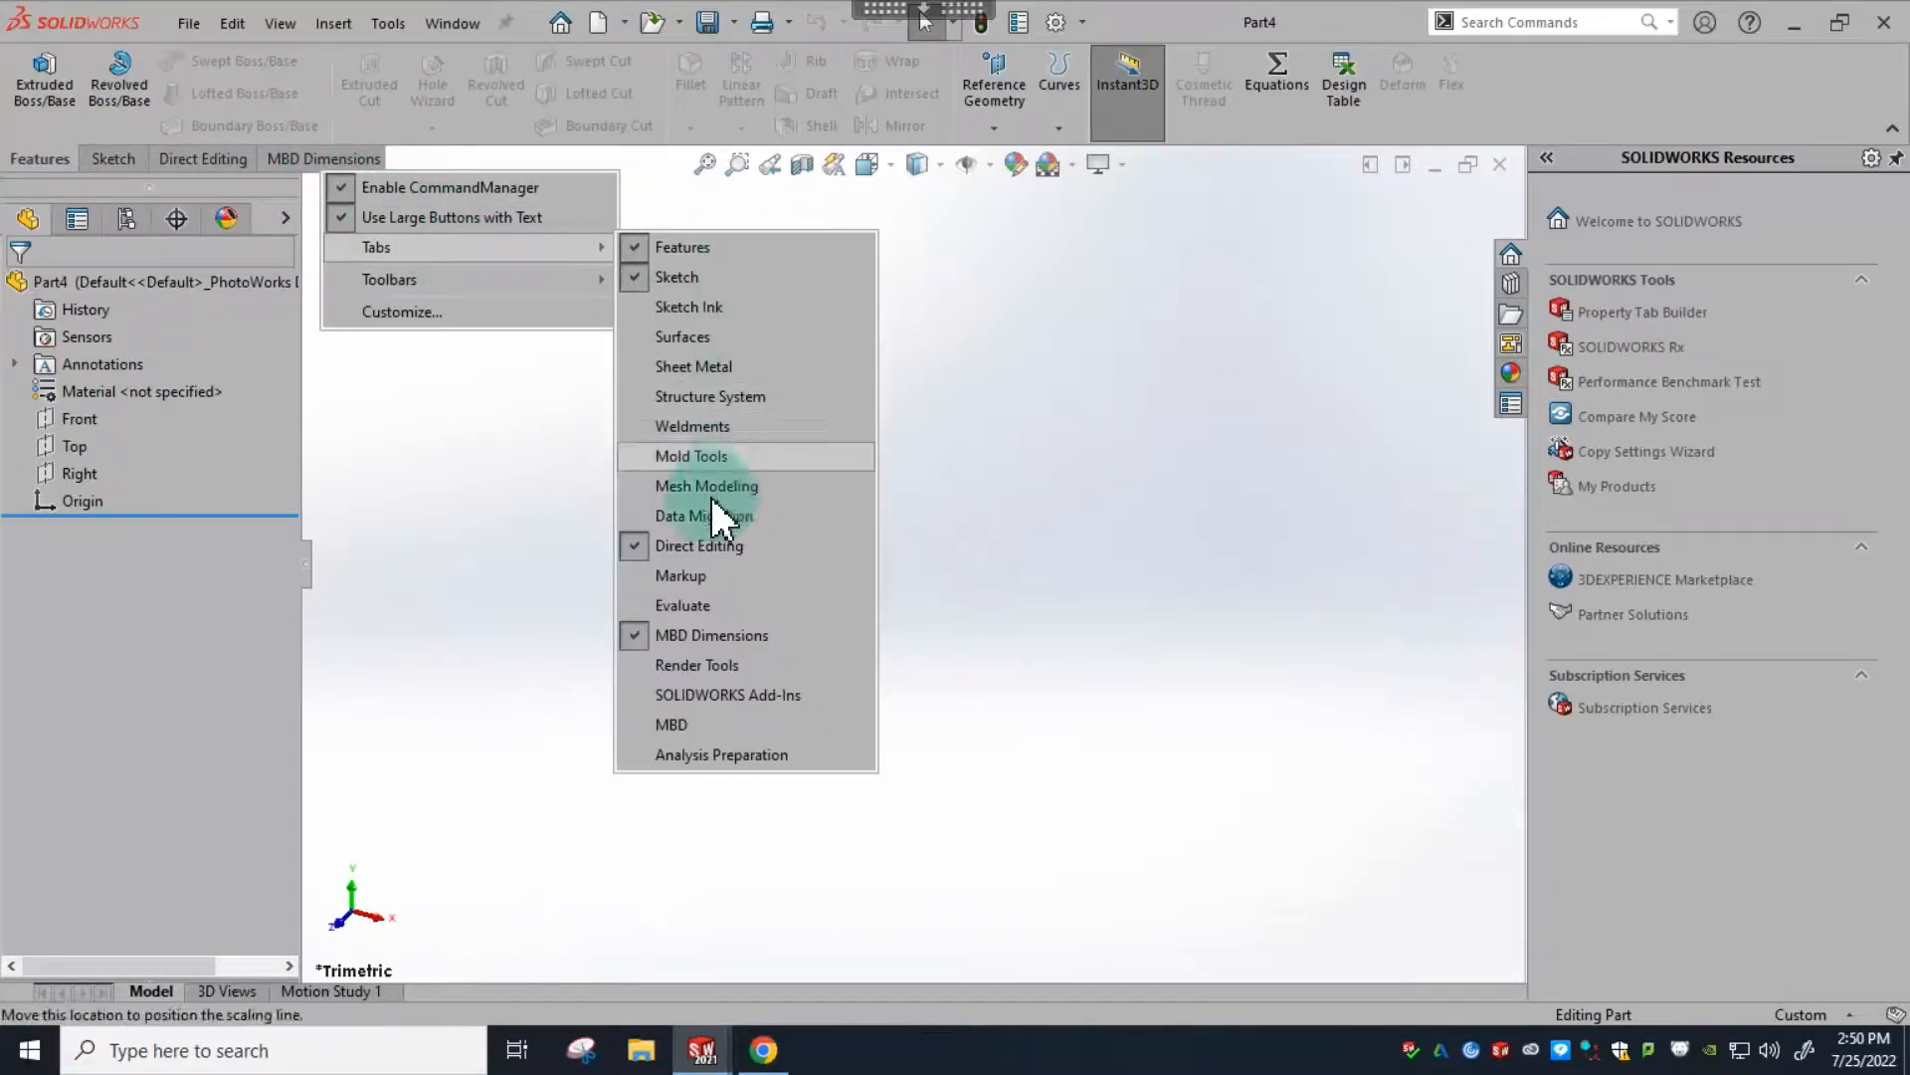
{"action": "left_click", "coordinate": [731, 547]}
{"action": "right_click", "coordinate": [256, 162]}
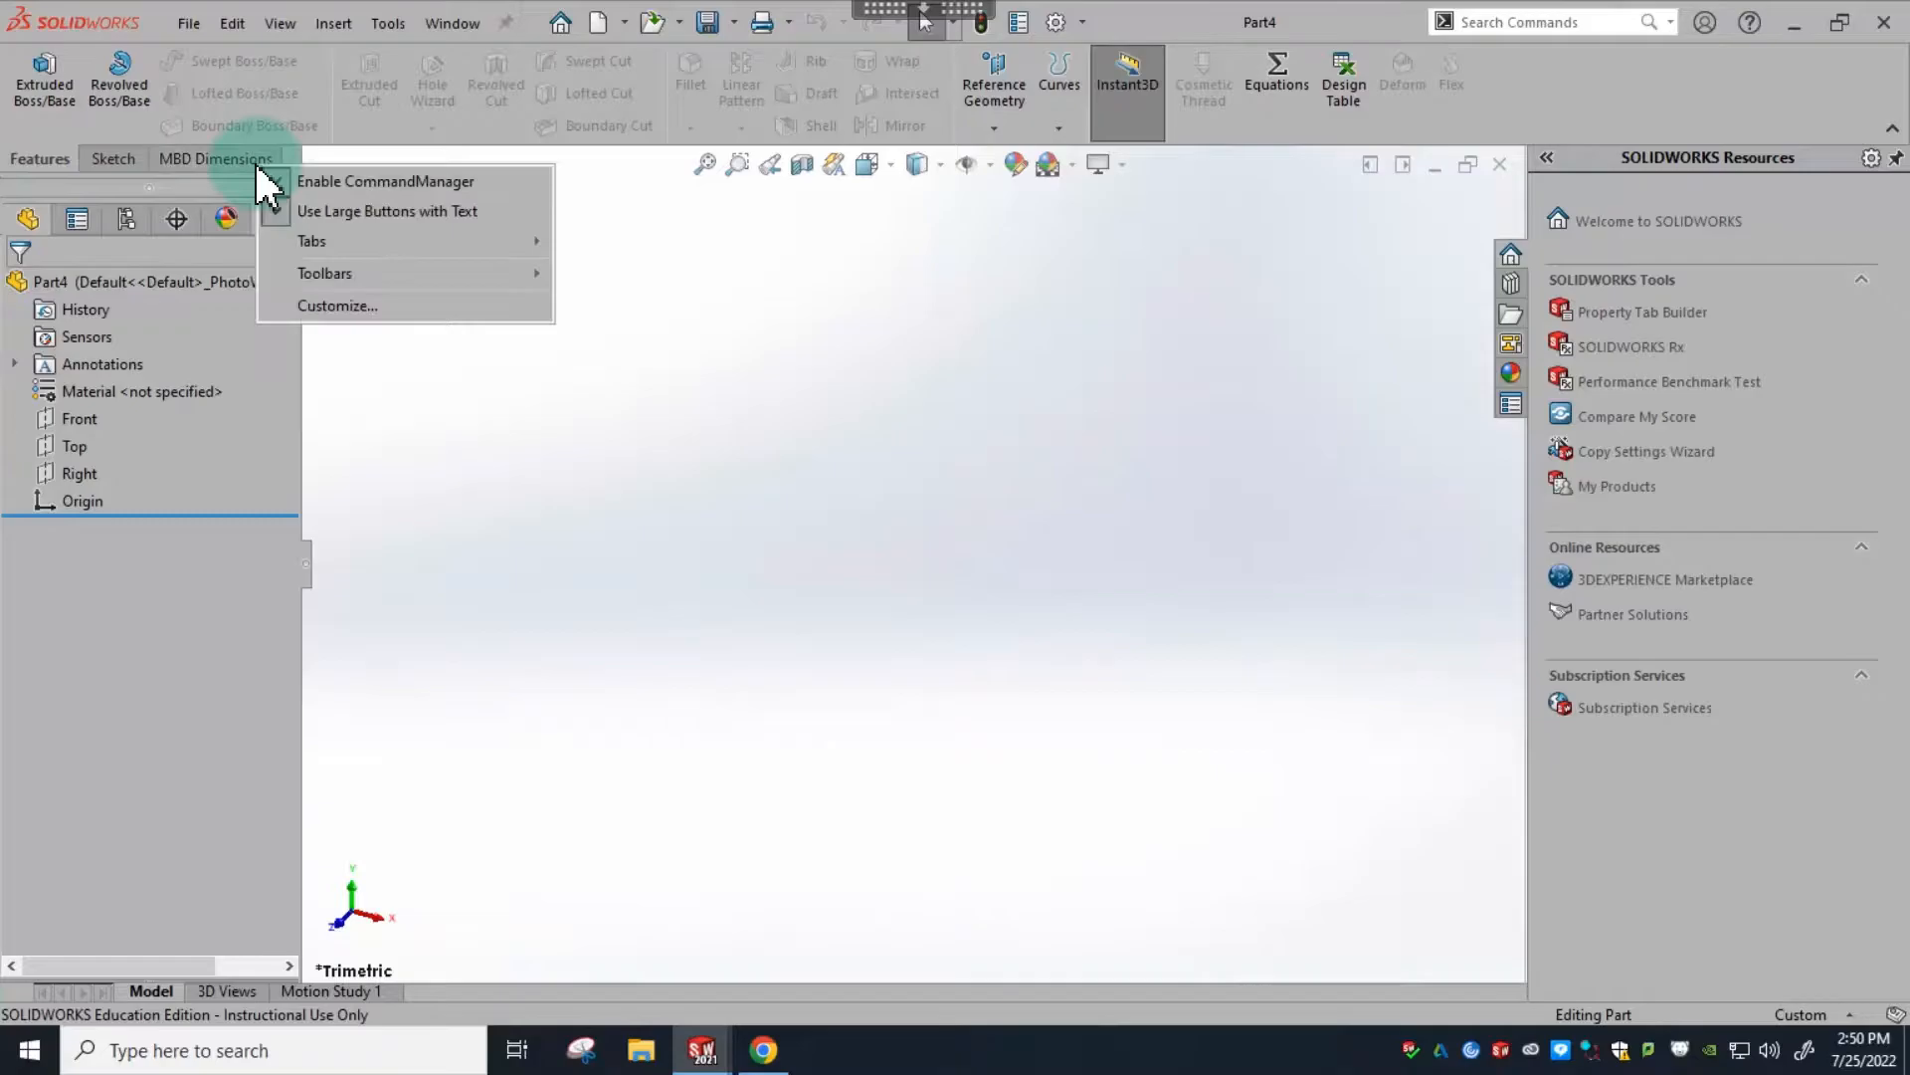
{"action": "mouse_move", "coordinate": [532, 254]}
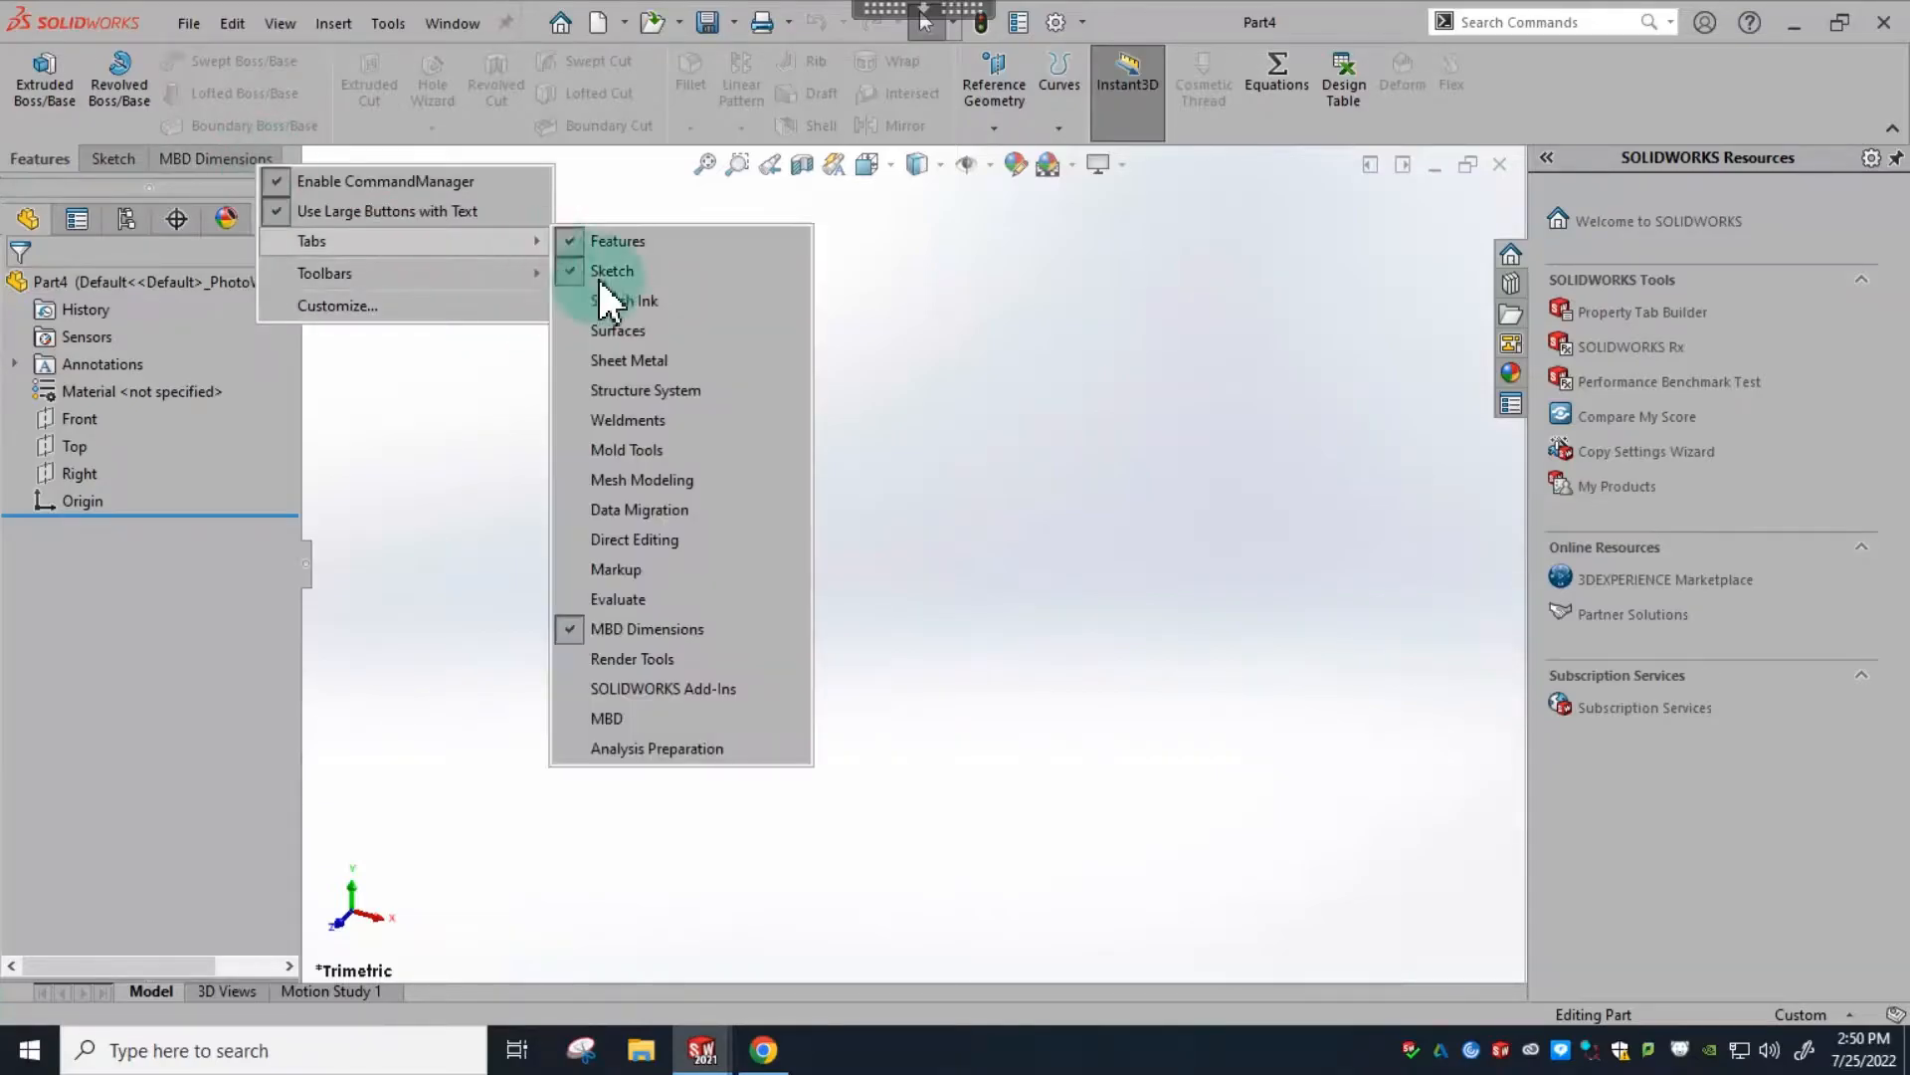
{"action": "left_click", "coordinate": [687, 635]}
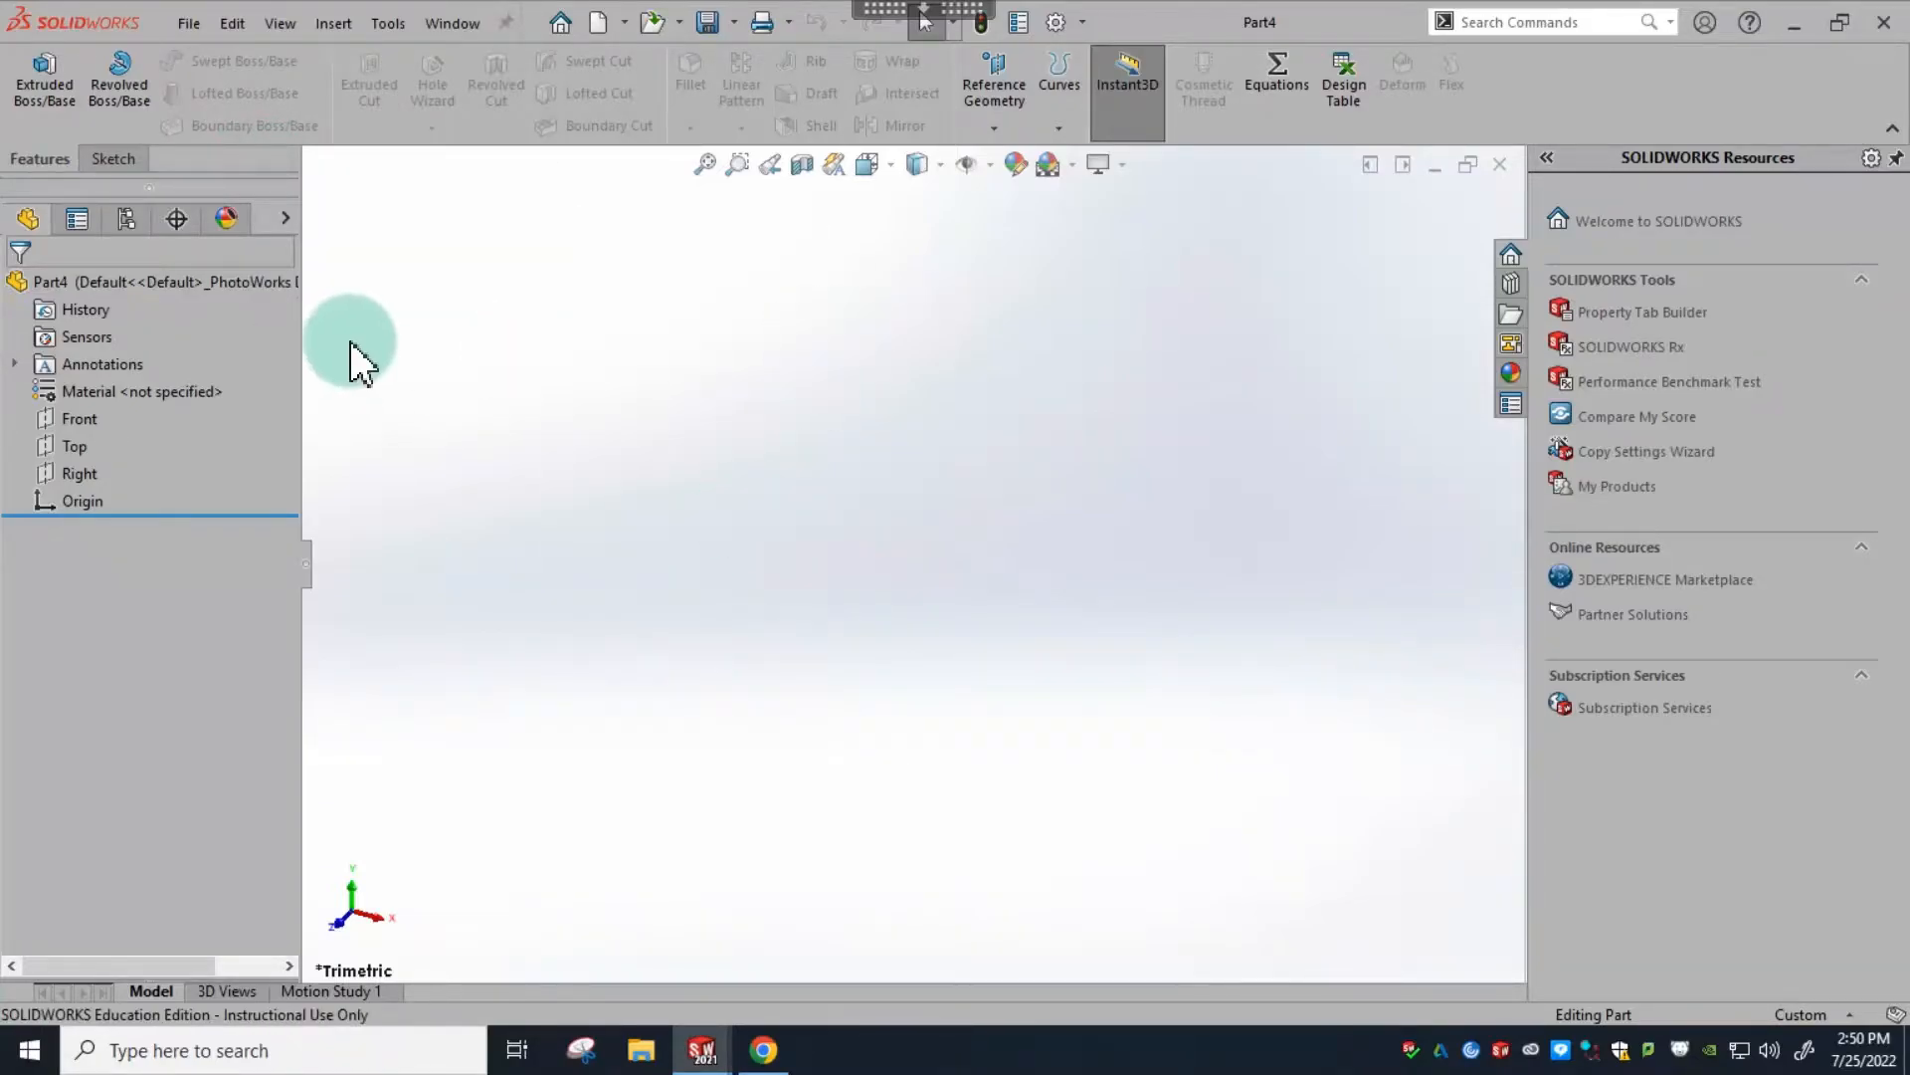
- Look over the Sketch commands, return to the Features commands, and collapse the SOLIDWORKS Resources pane
{"action": "left_click", "coordinate": [124, 167]}
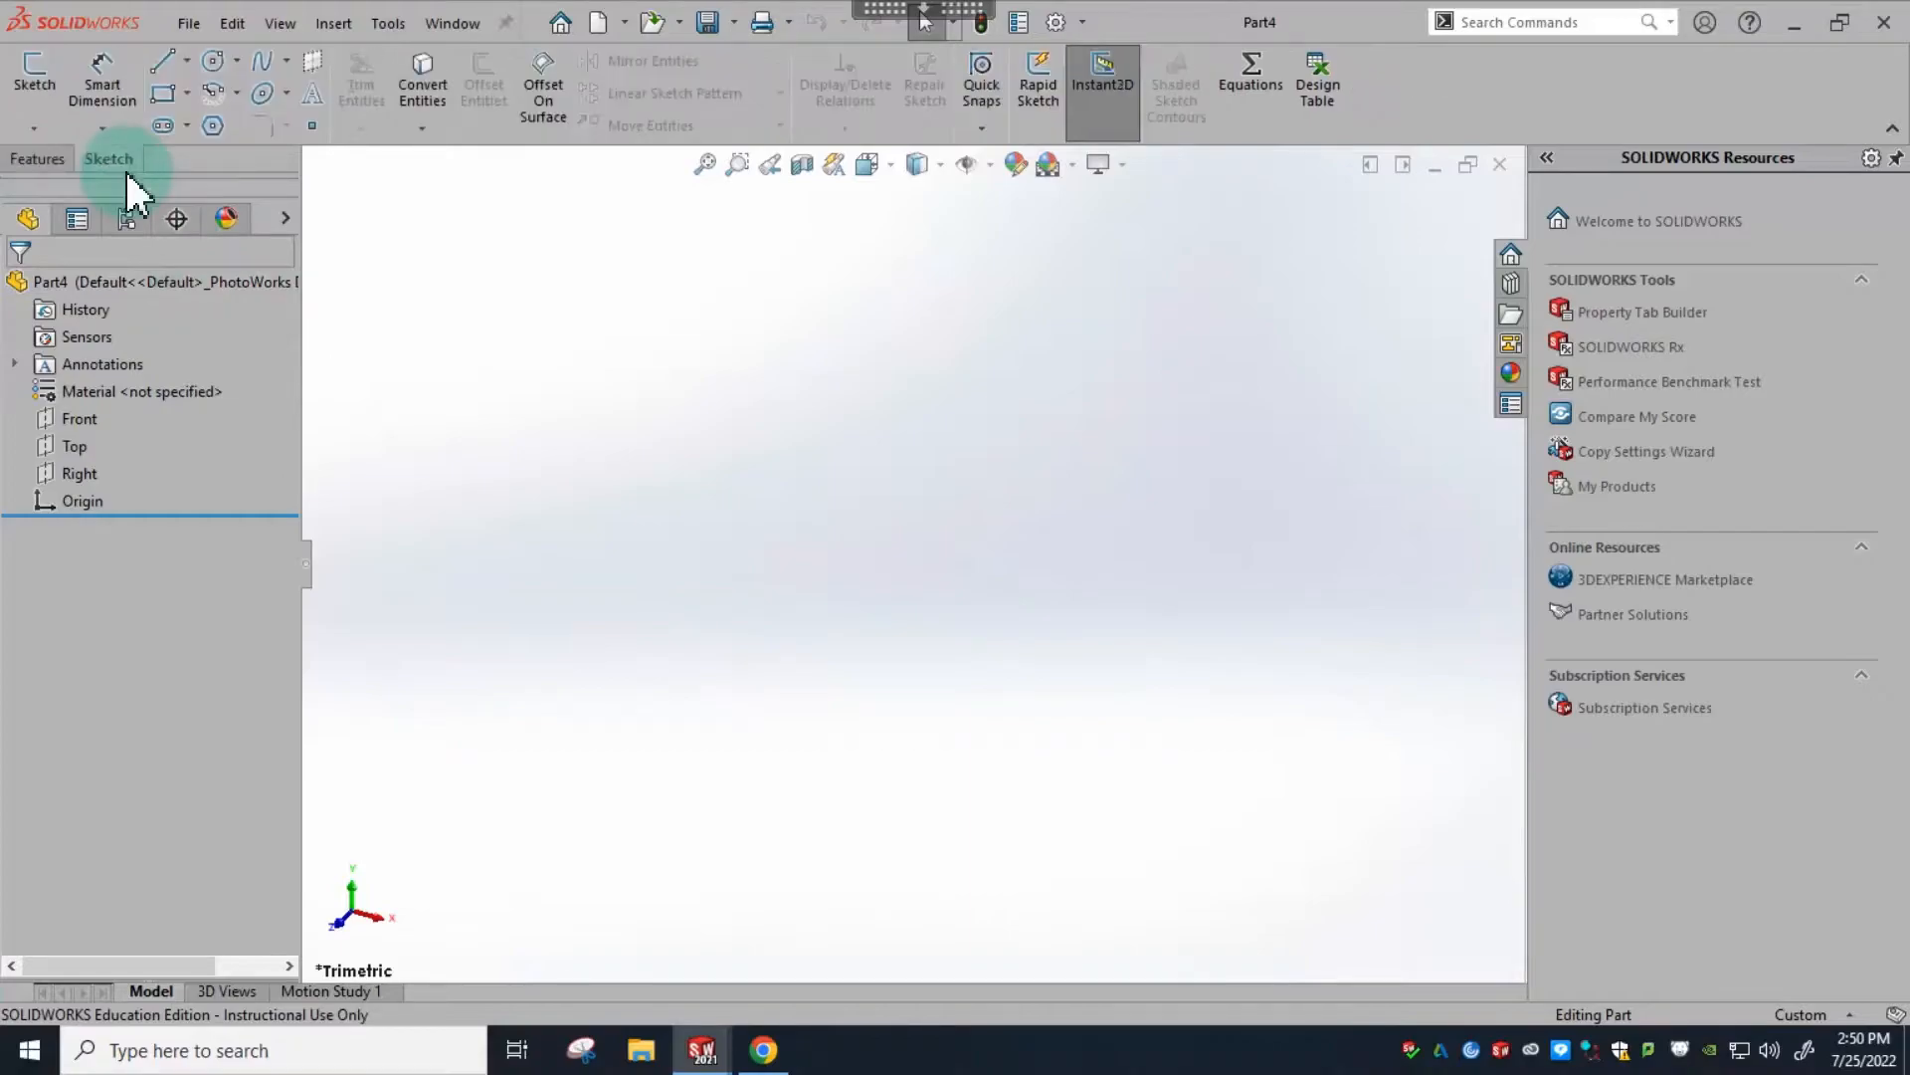
{"action": "left_click", "coordinate": [63, 155]}
{"action": "left_click_drag", "start_coordinate": [1528, 688], "coordinate": [1900, 737]}
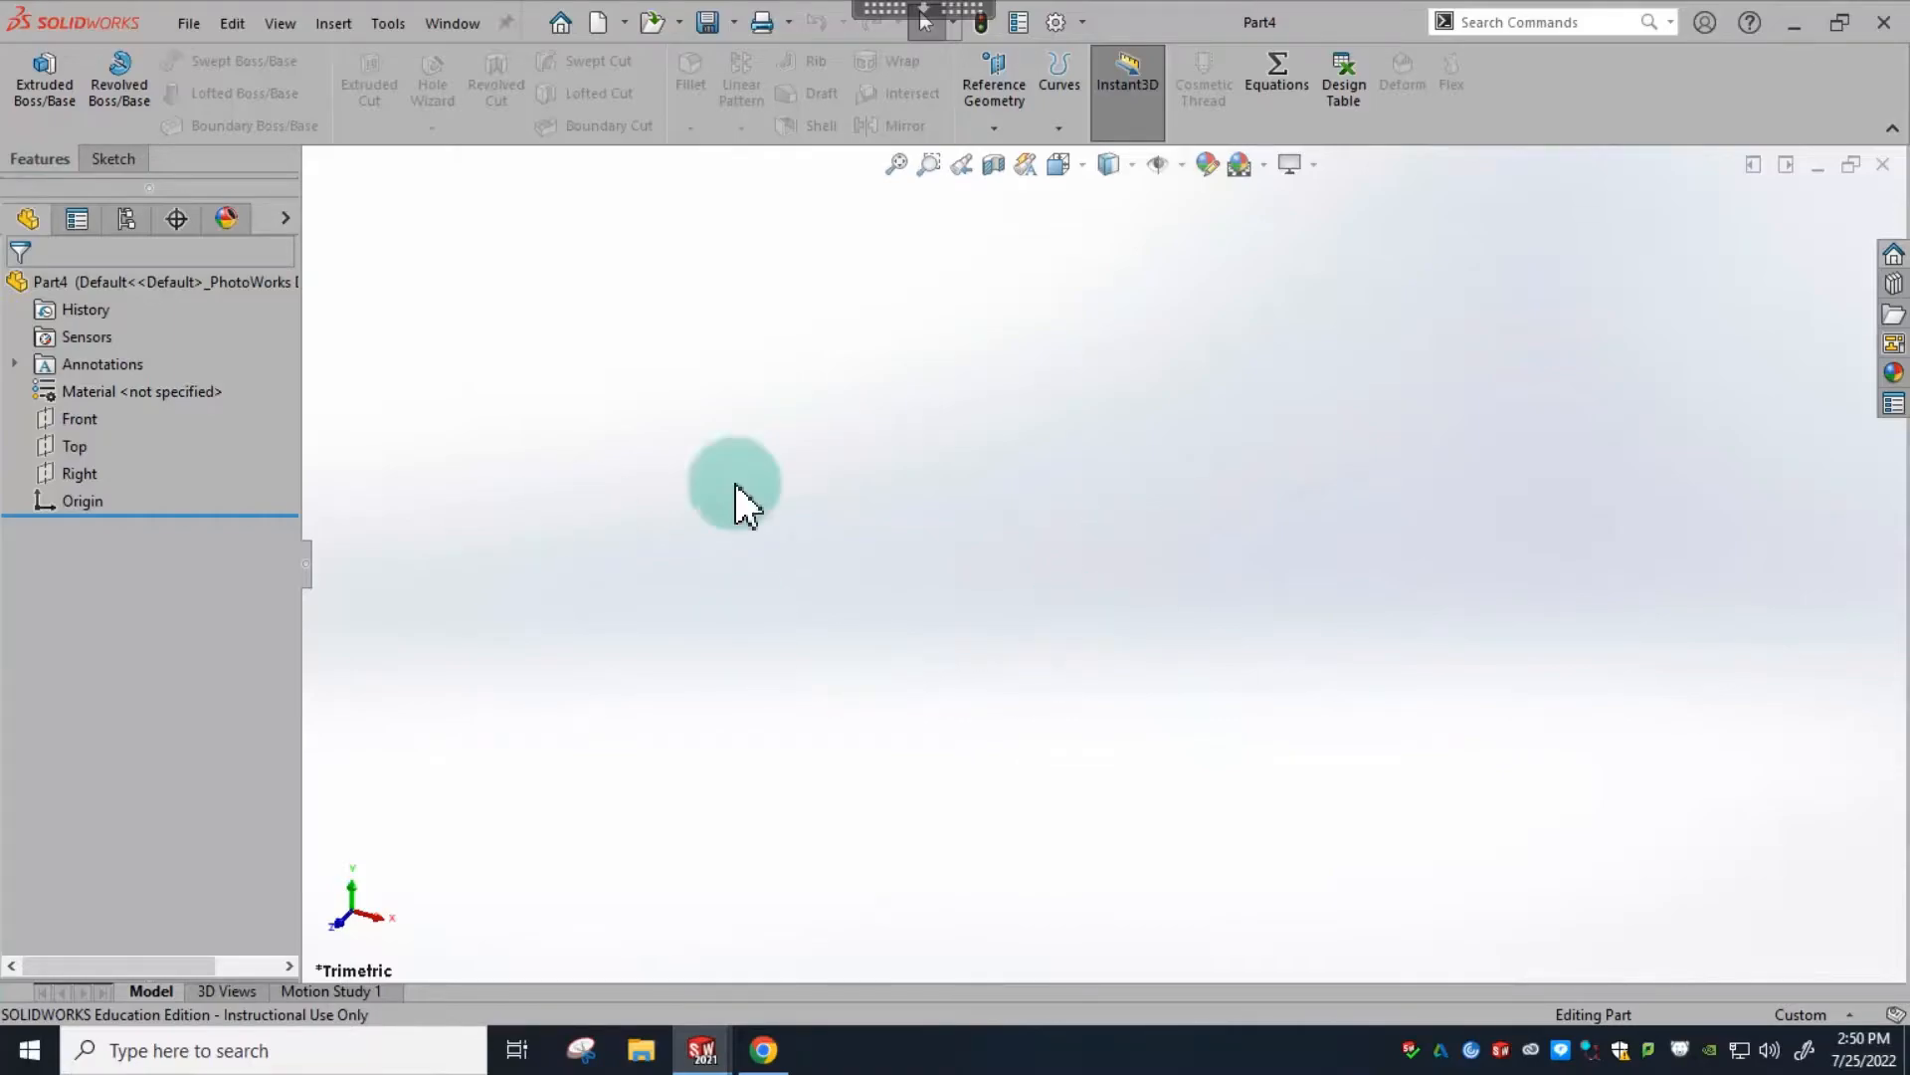
- Turn on the display of the primary planes in the graphics area
{"action": "left_click", "coordinate": [1185, 174]}
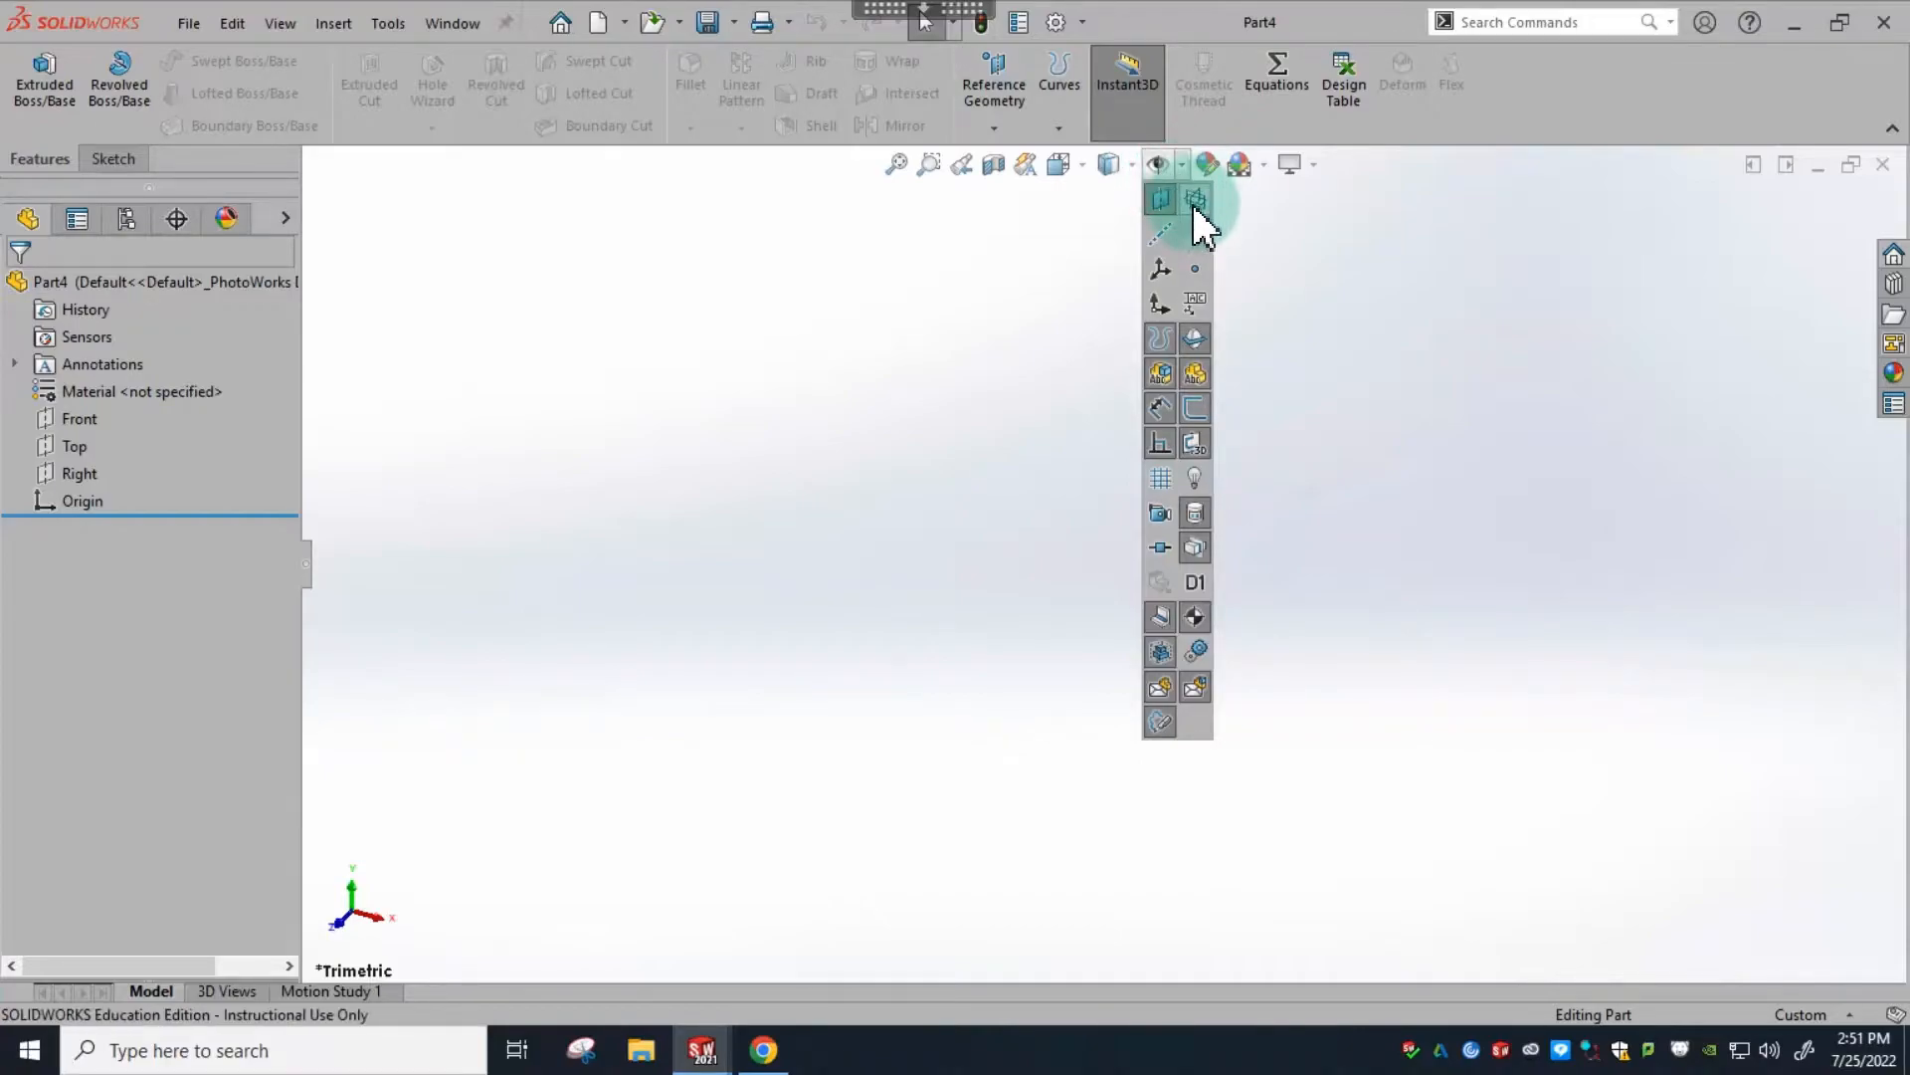
{"action": "left_click", "coordinate": [1195, 204]}
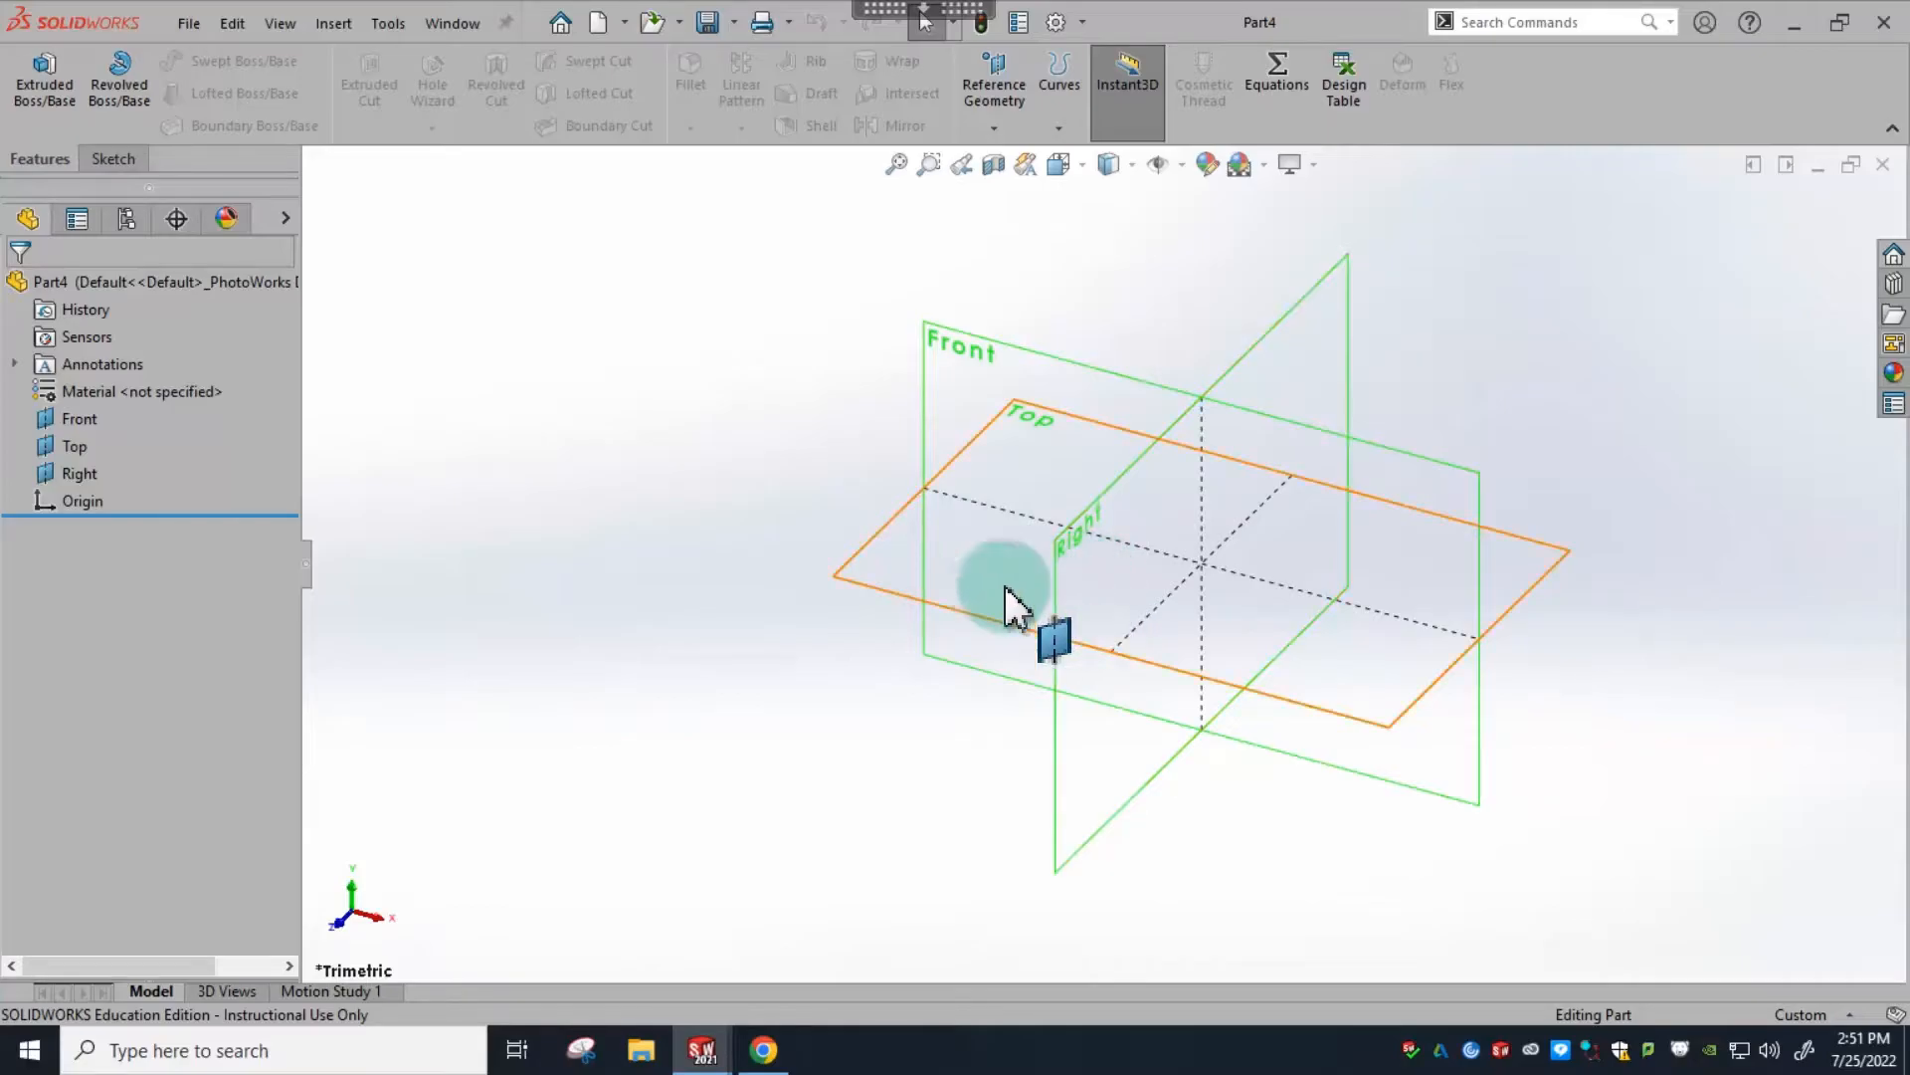
- Highlight the Front plane and the origin to identify where they lie among the reference planes
{"action": "left_click", "coordinate": [990, 363]}
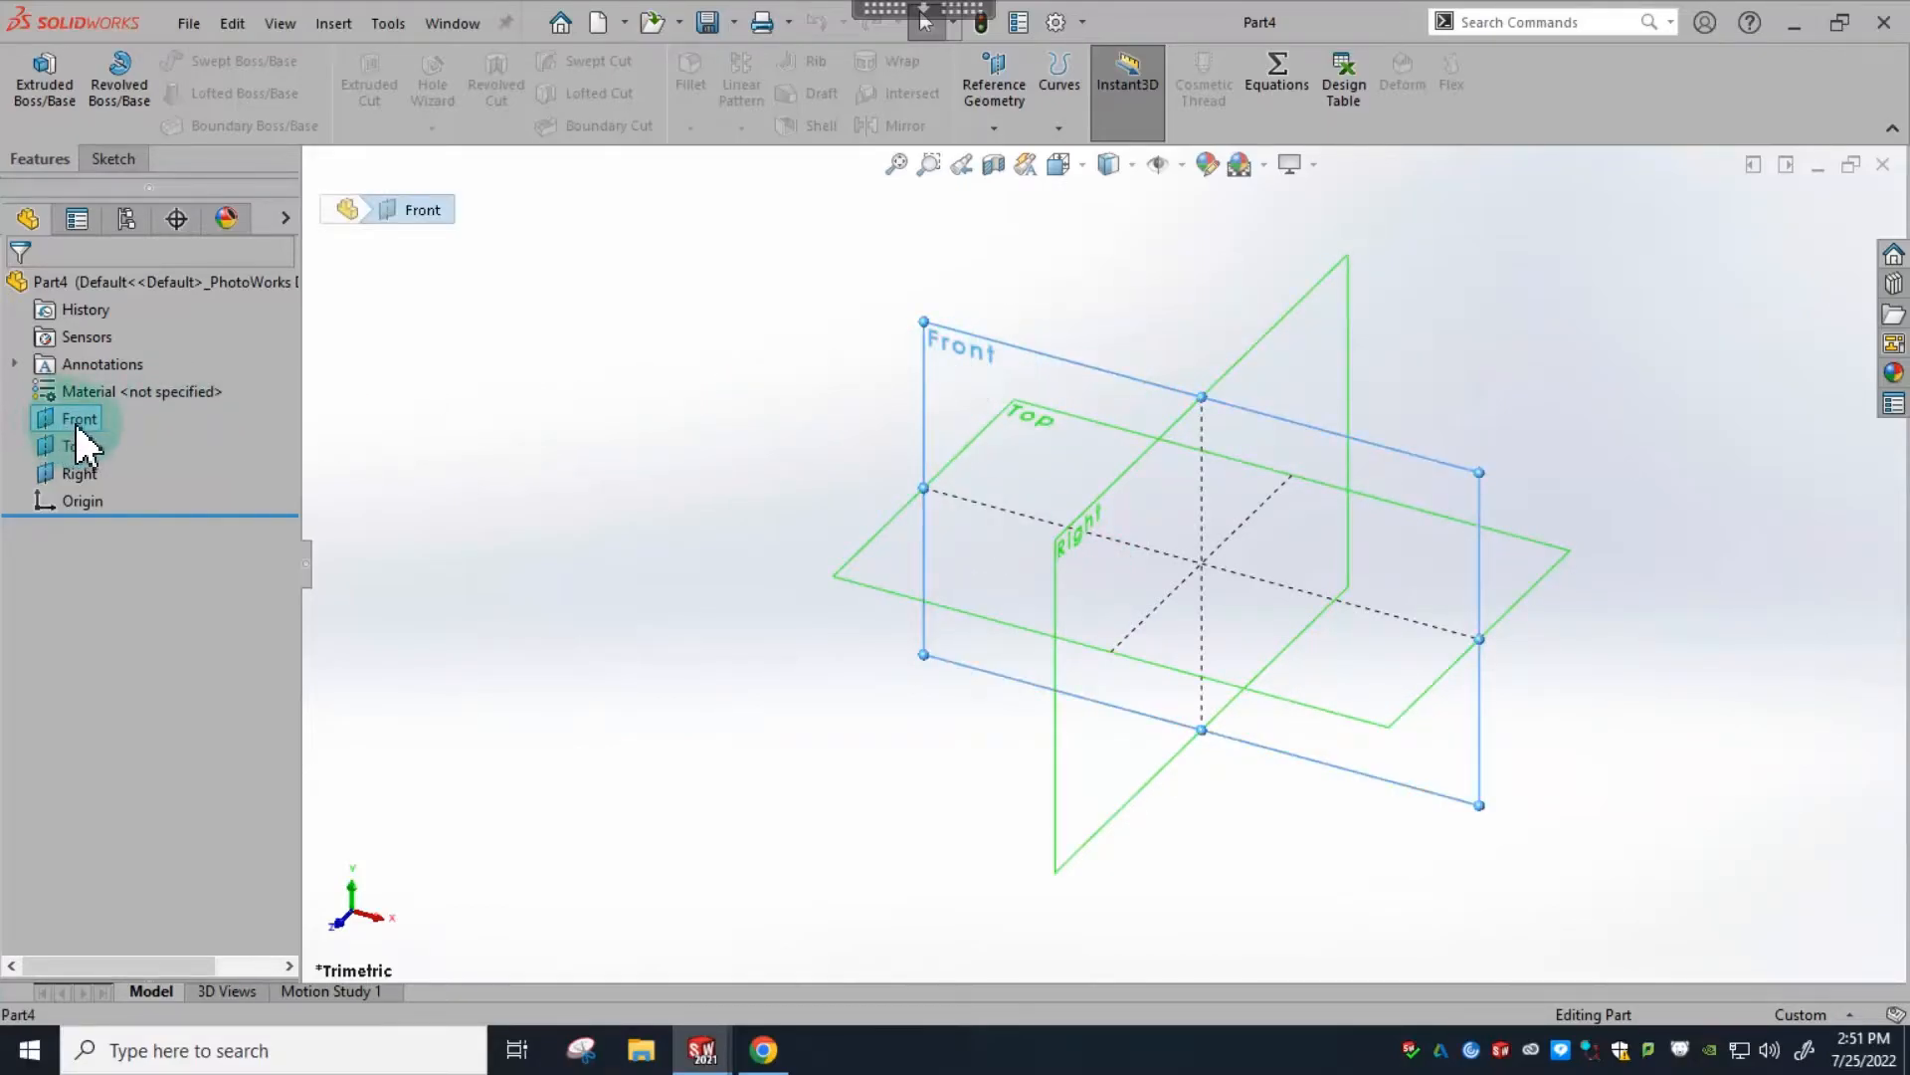
{"action": "left_click", "coordinate": [801, 388]}
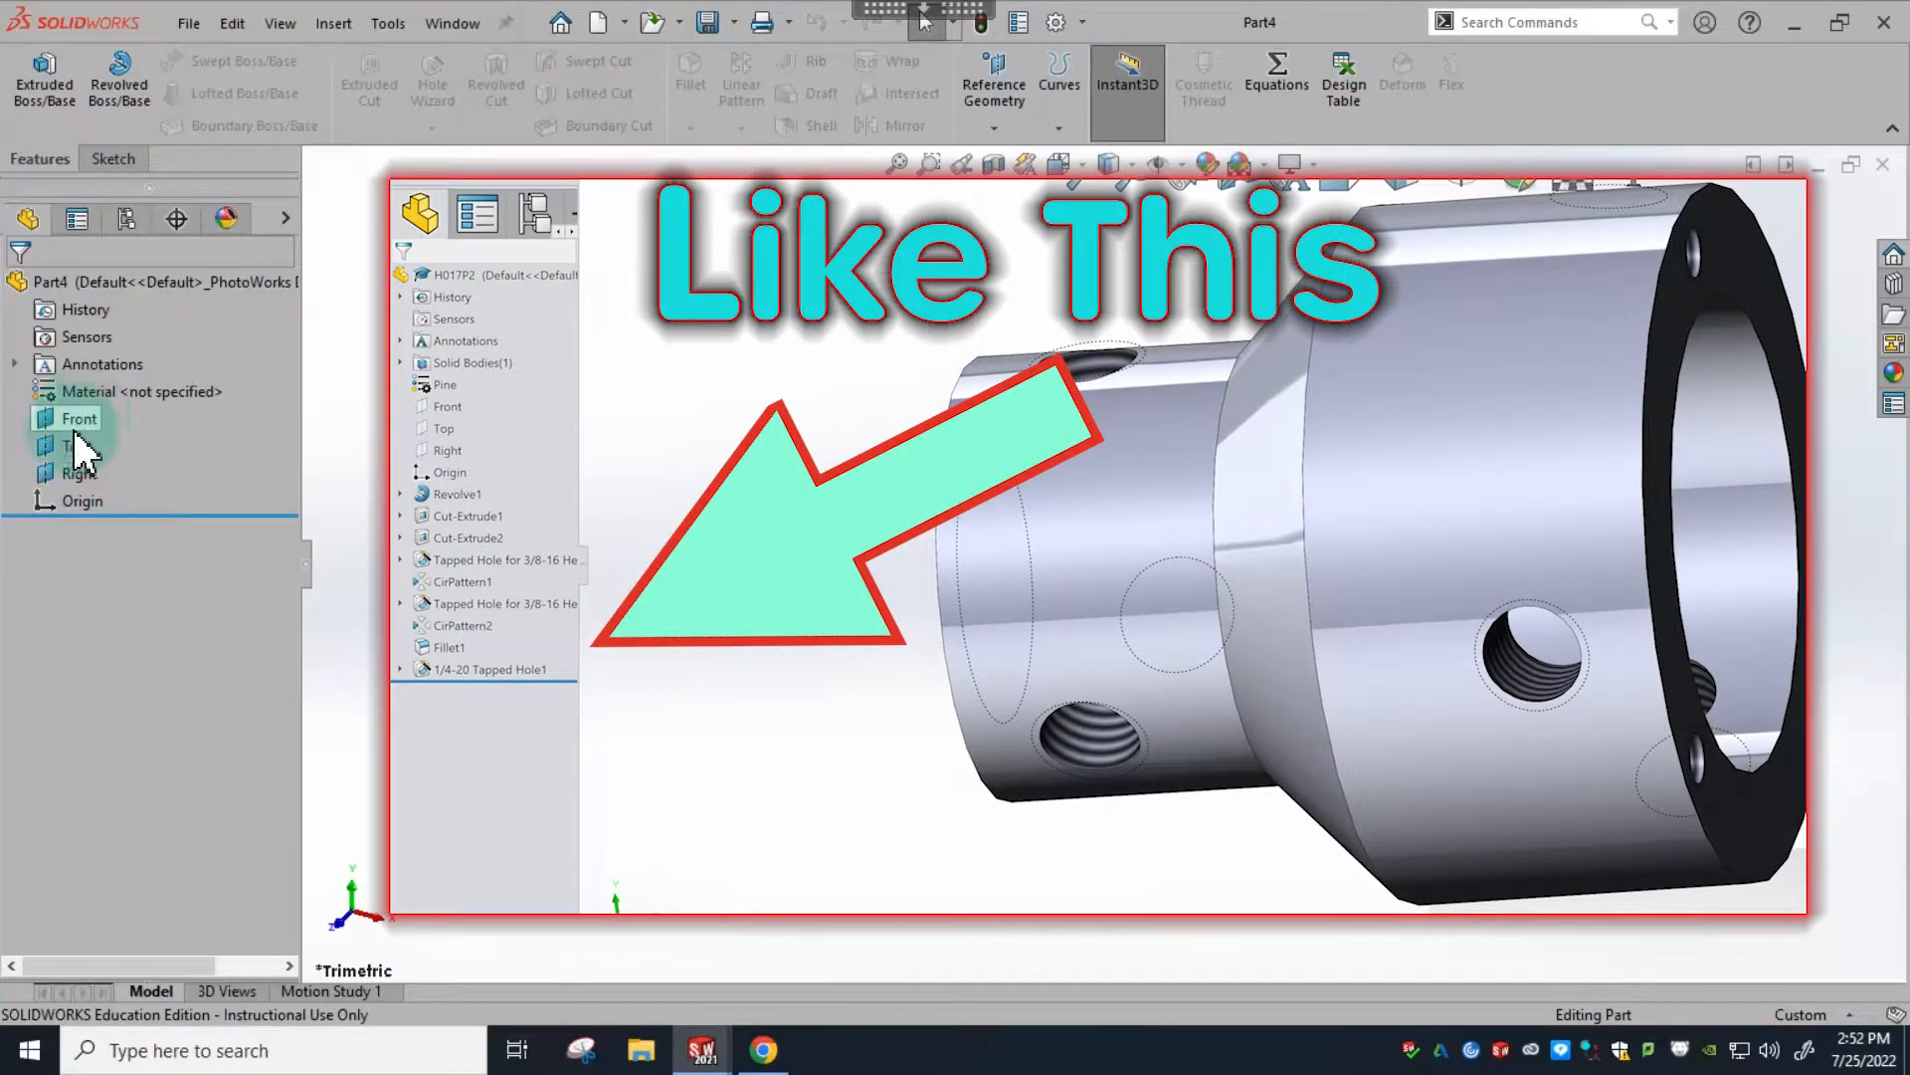
{"action": "left_click", "coordinate": [65, 498]}
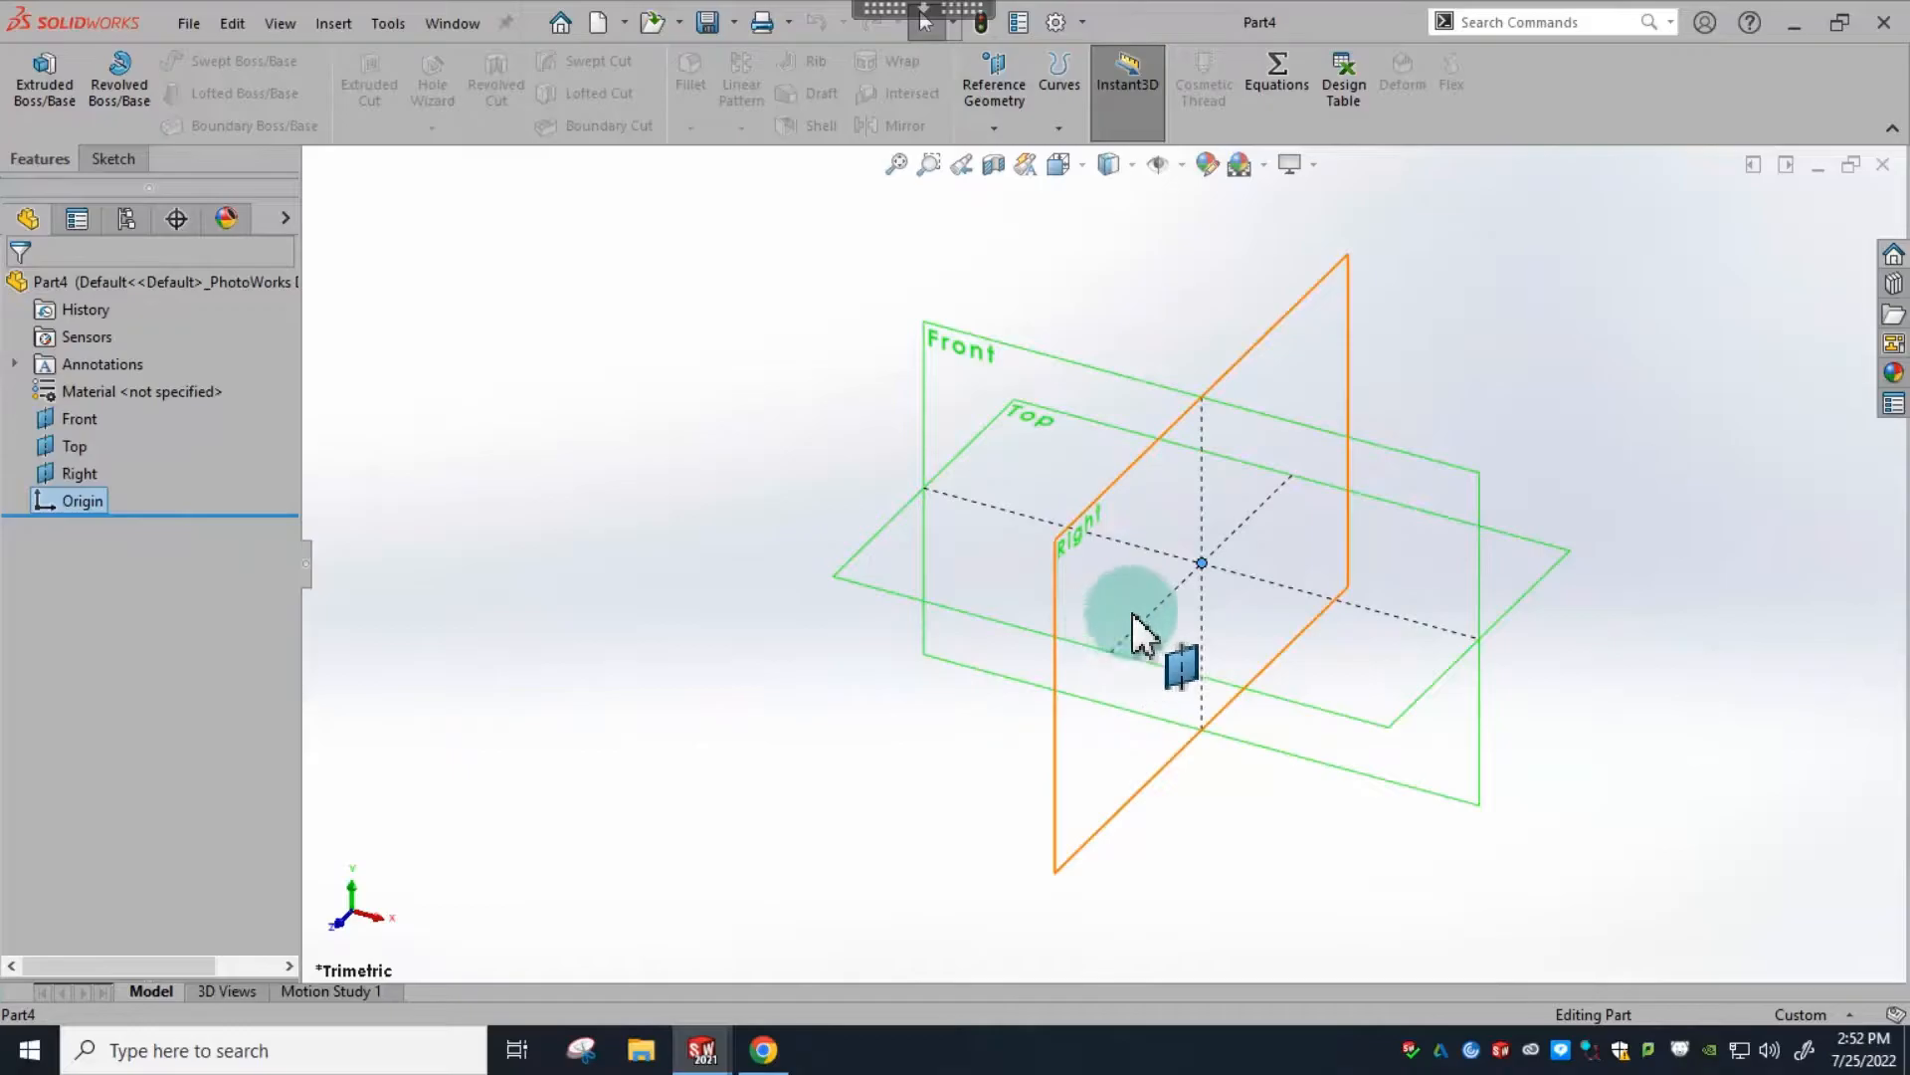
{"action": "scroll", "coordinate": [1174, 562], "scroll_direction": "down", "scroll_amount": 5}
{"action": "scroll", "coordinate": [1149, 577], "scroll_direction": "up", "scroll_amount": 5}
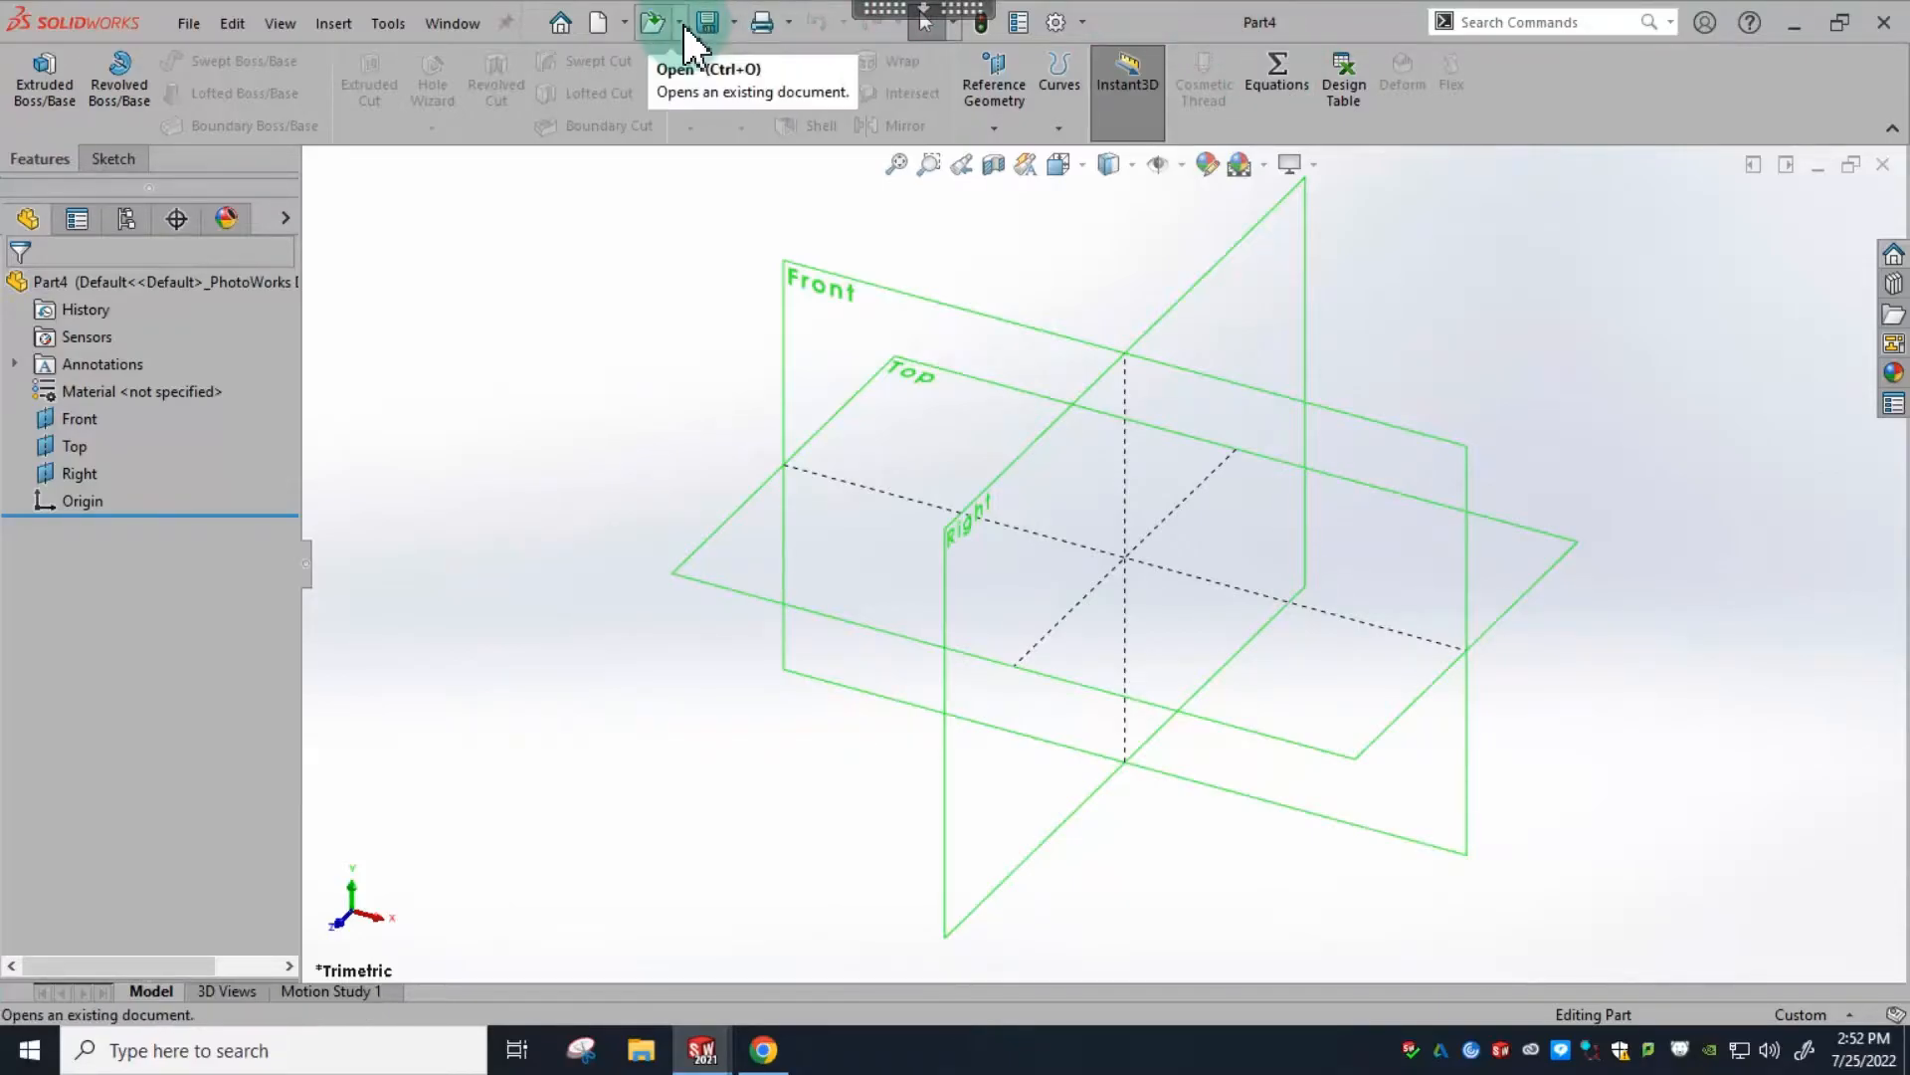
- Begin saving the part as a new file, naming it with the surname followed by HOMEWORK 1A
{"action": "left_click", "coordinate": [735, 25]}
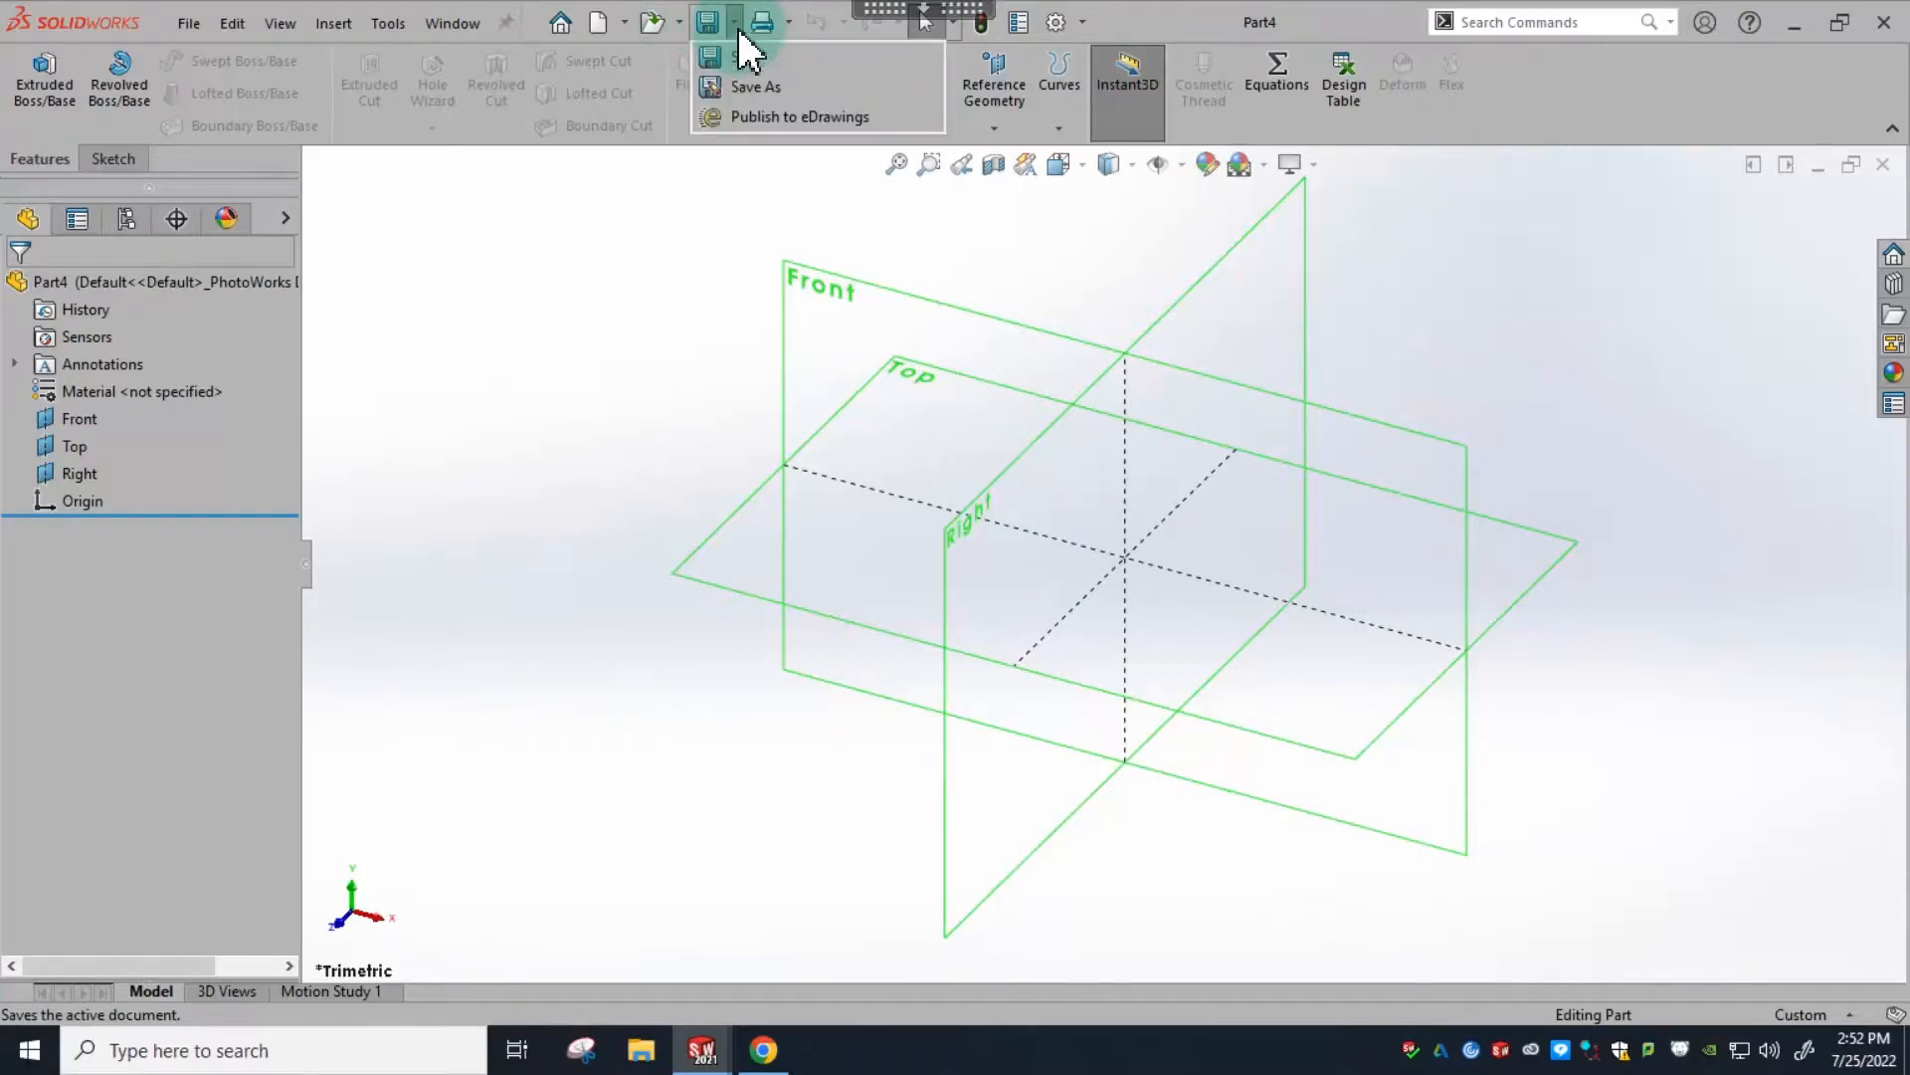
{"action": "left_click", "coordinate": [774, 86]}
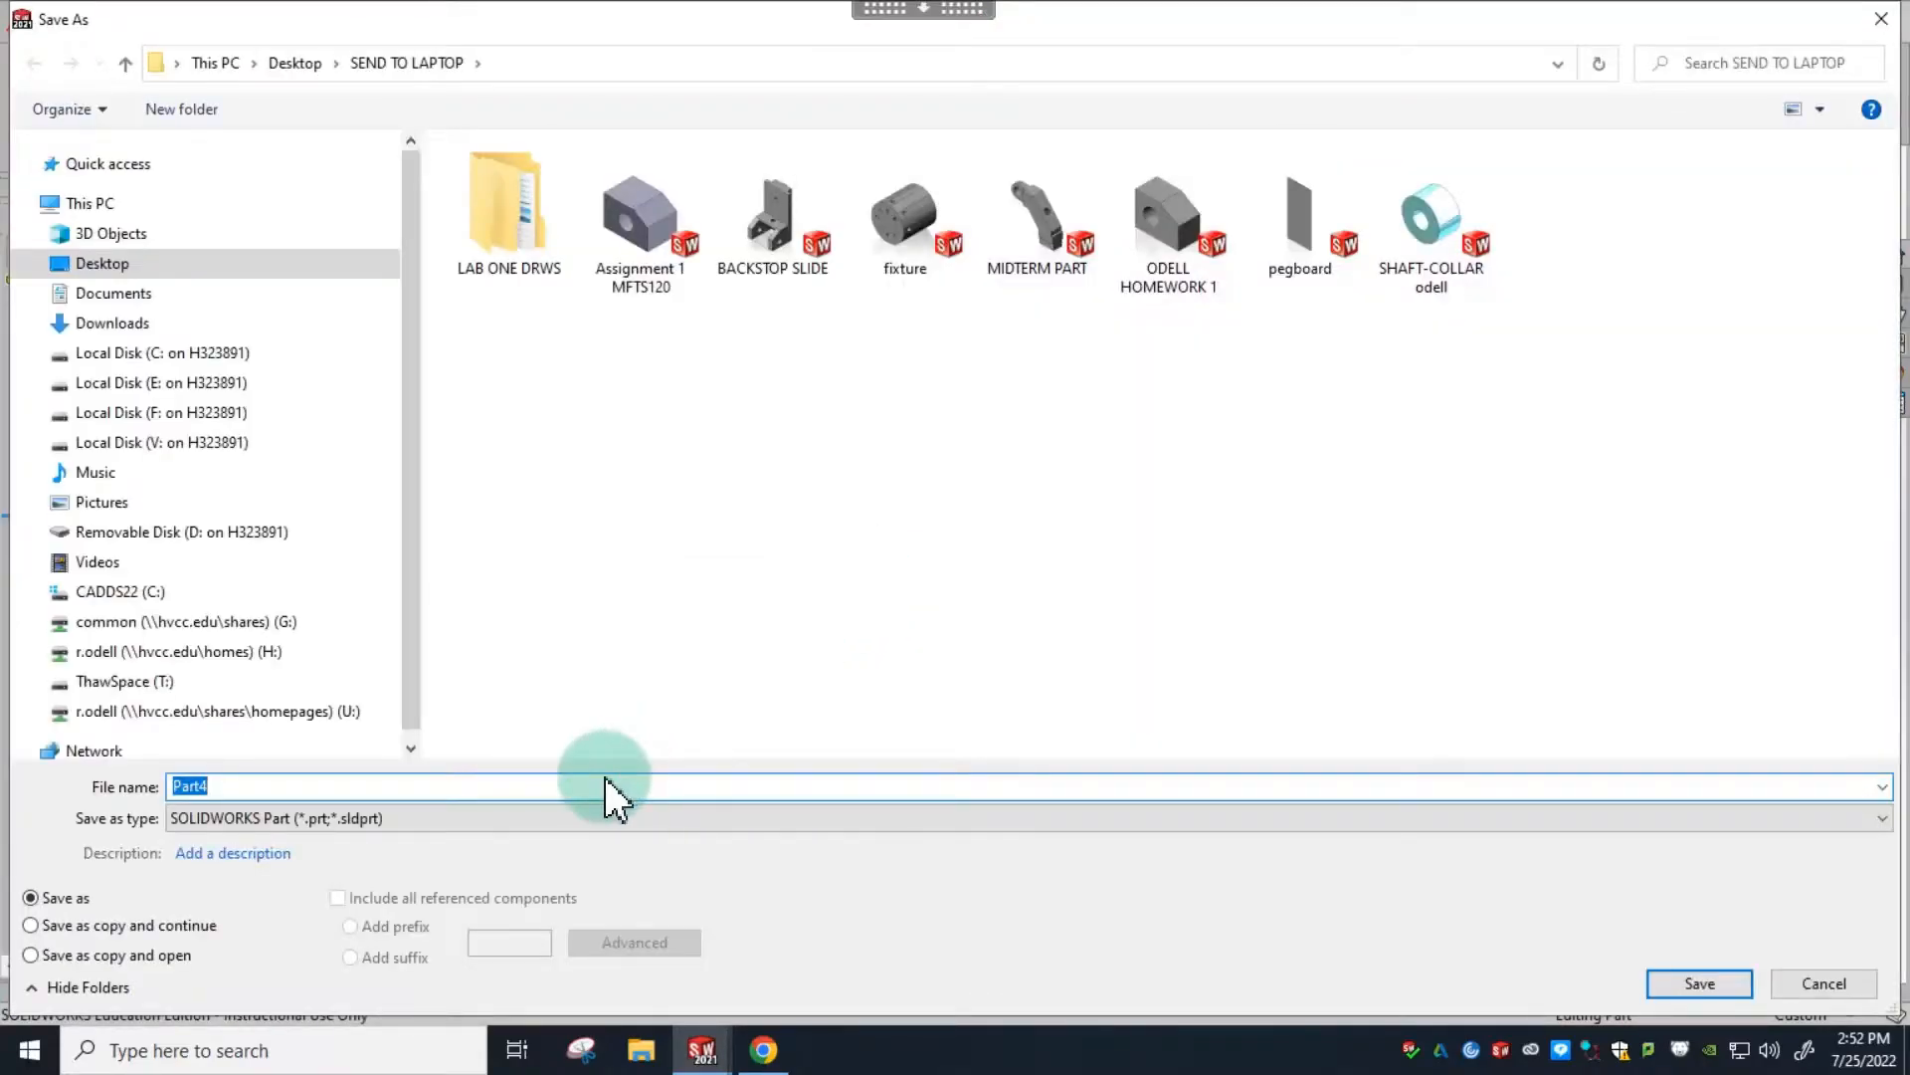
{"action": "type", "text": "ODELL"}
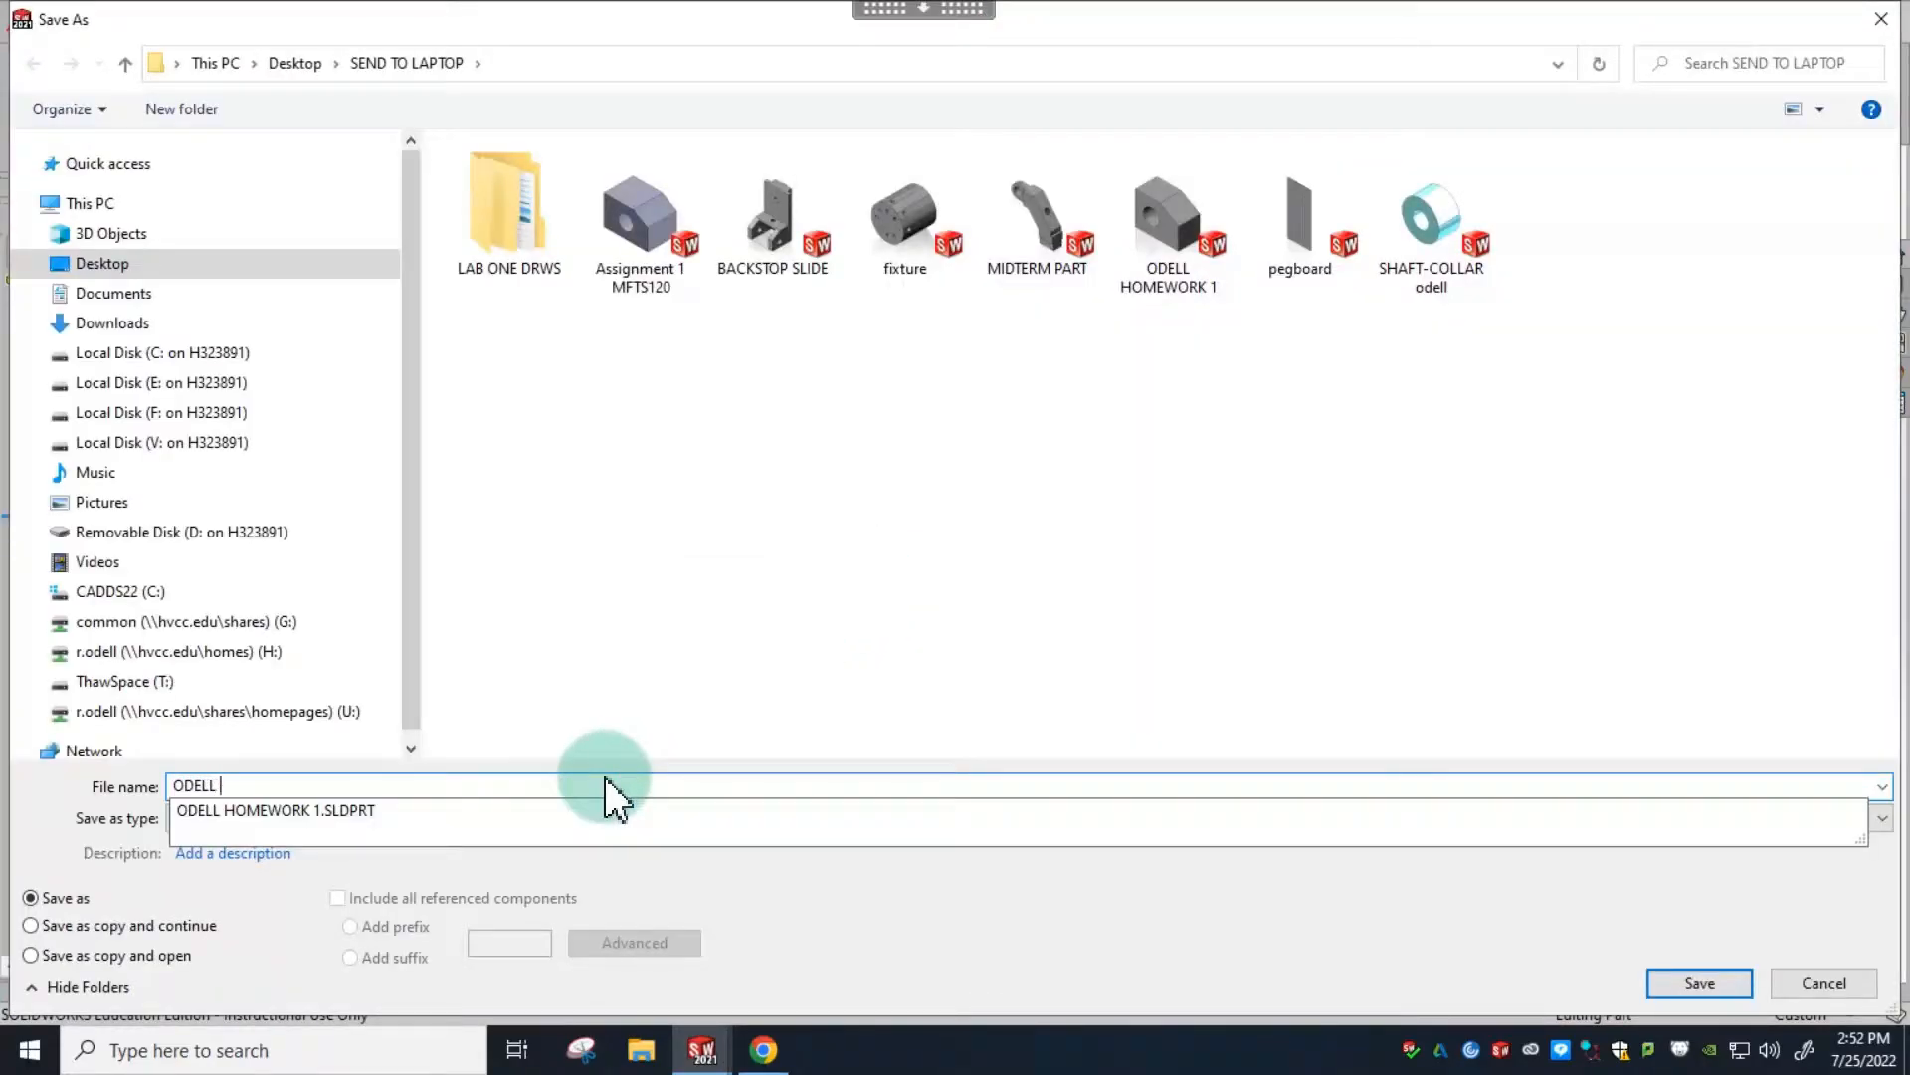
{"action": "type", "text": " HOMEWORK 1"}
{"action": "left_click", "coordinate": [711, 705]}
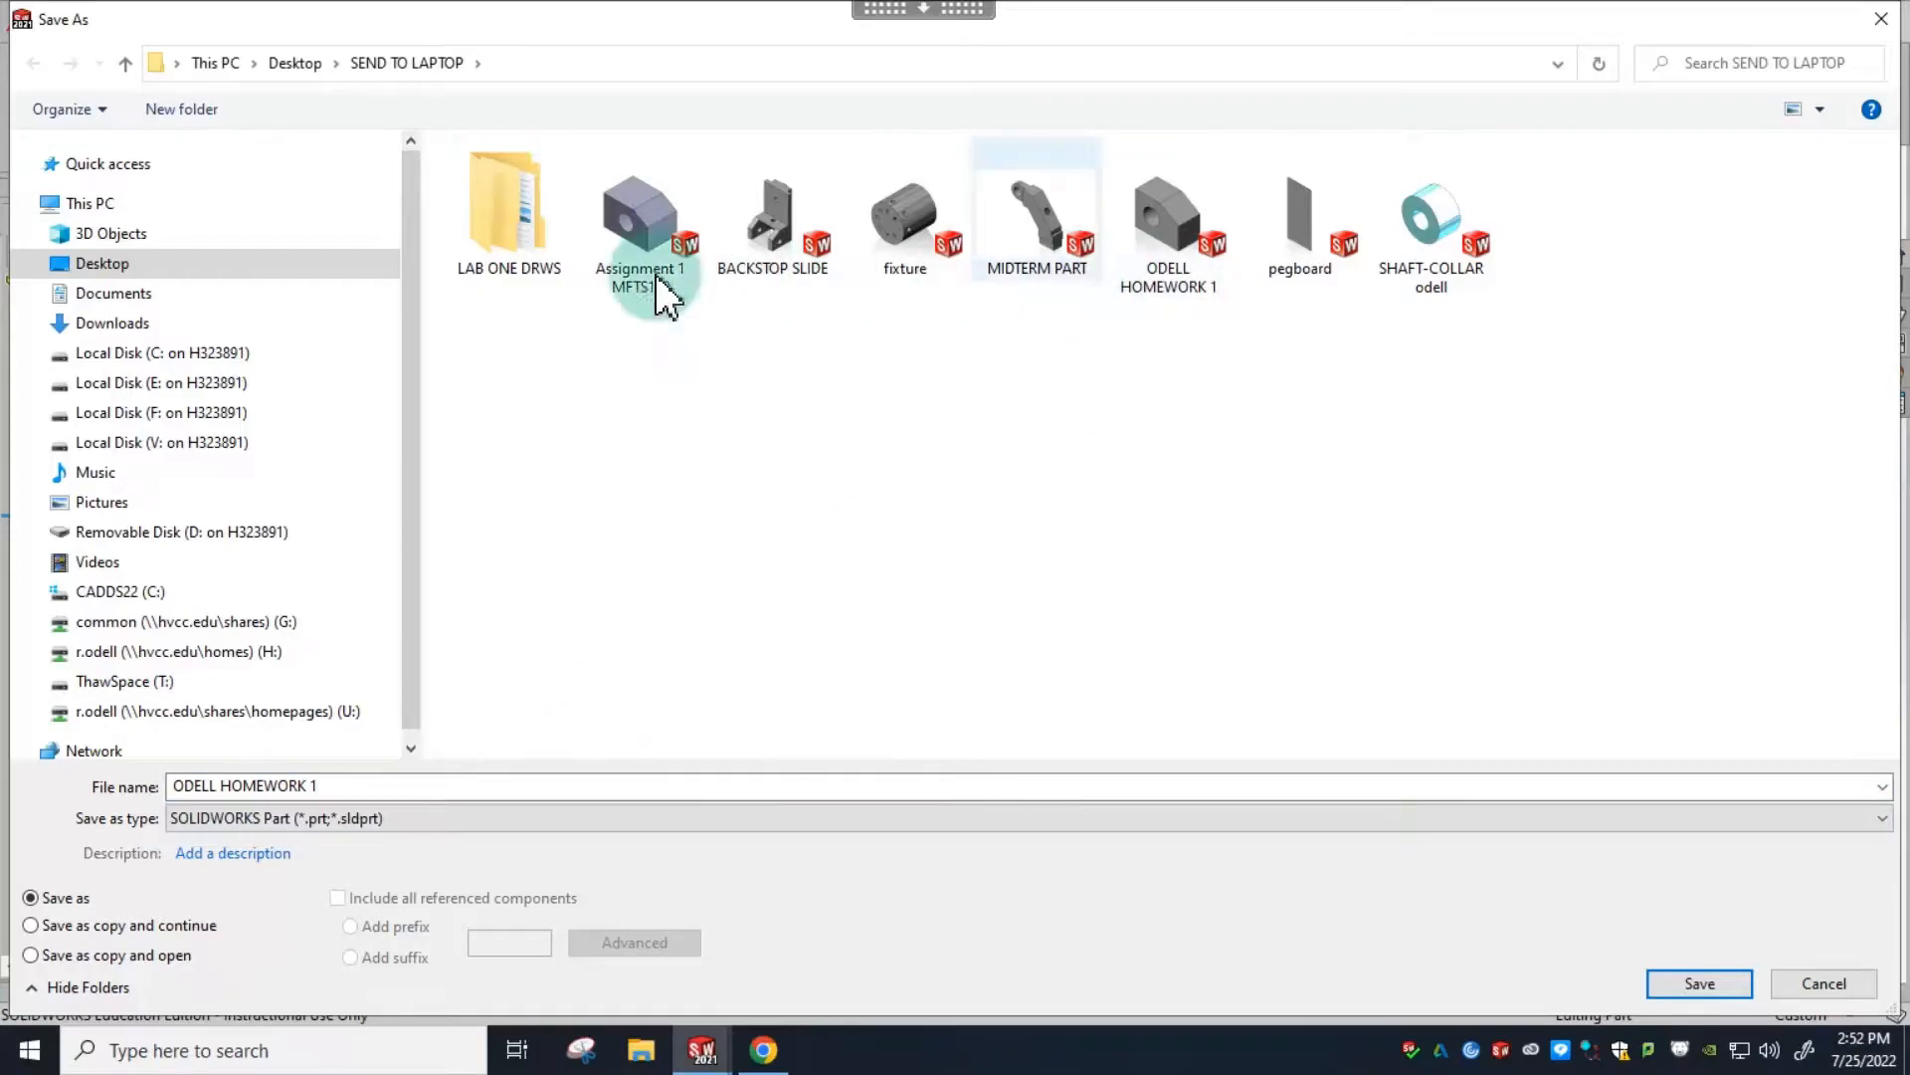
{"action": "left_click", "coordinate": [341, 782]}
{"action": "left_click", "coordinate": [362, 786]}
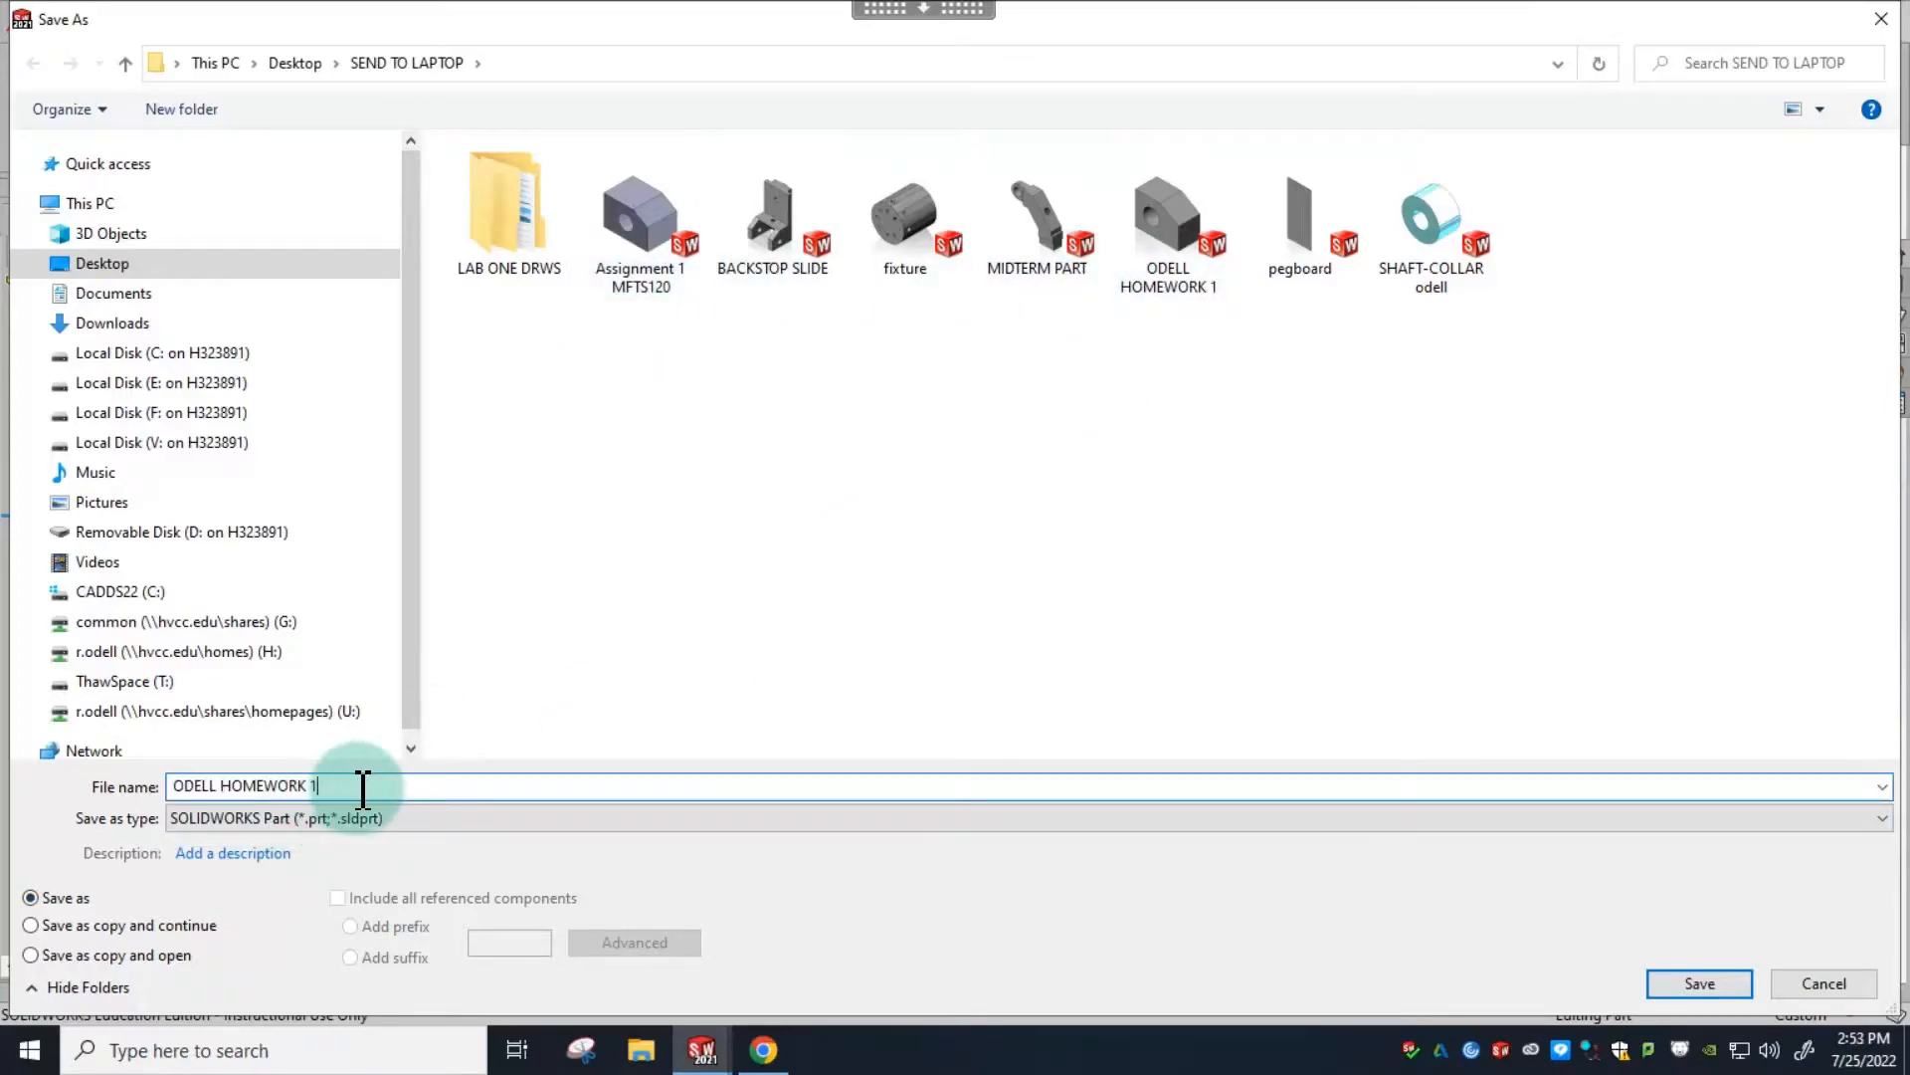
{"action": "type", "text": "A"}
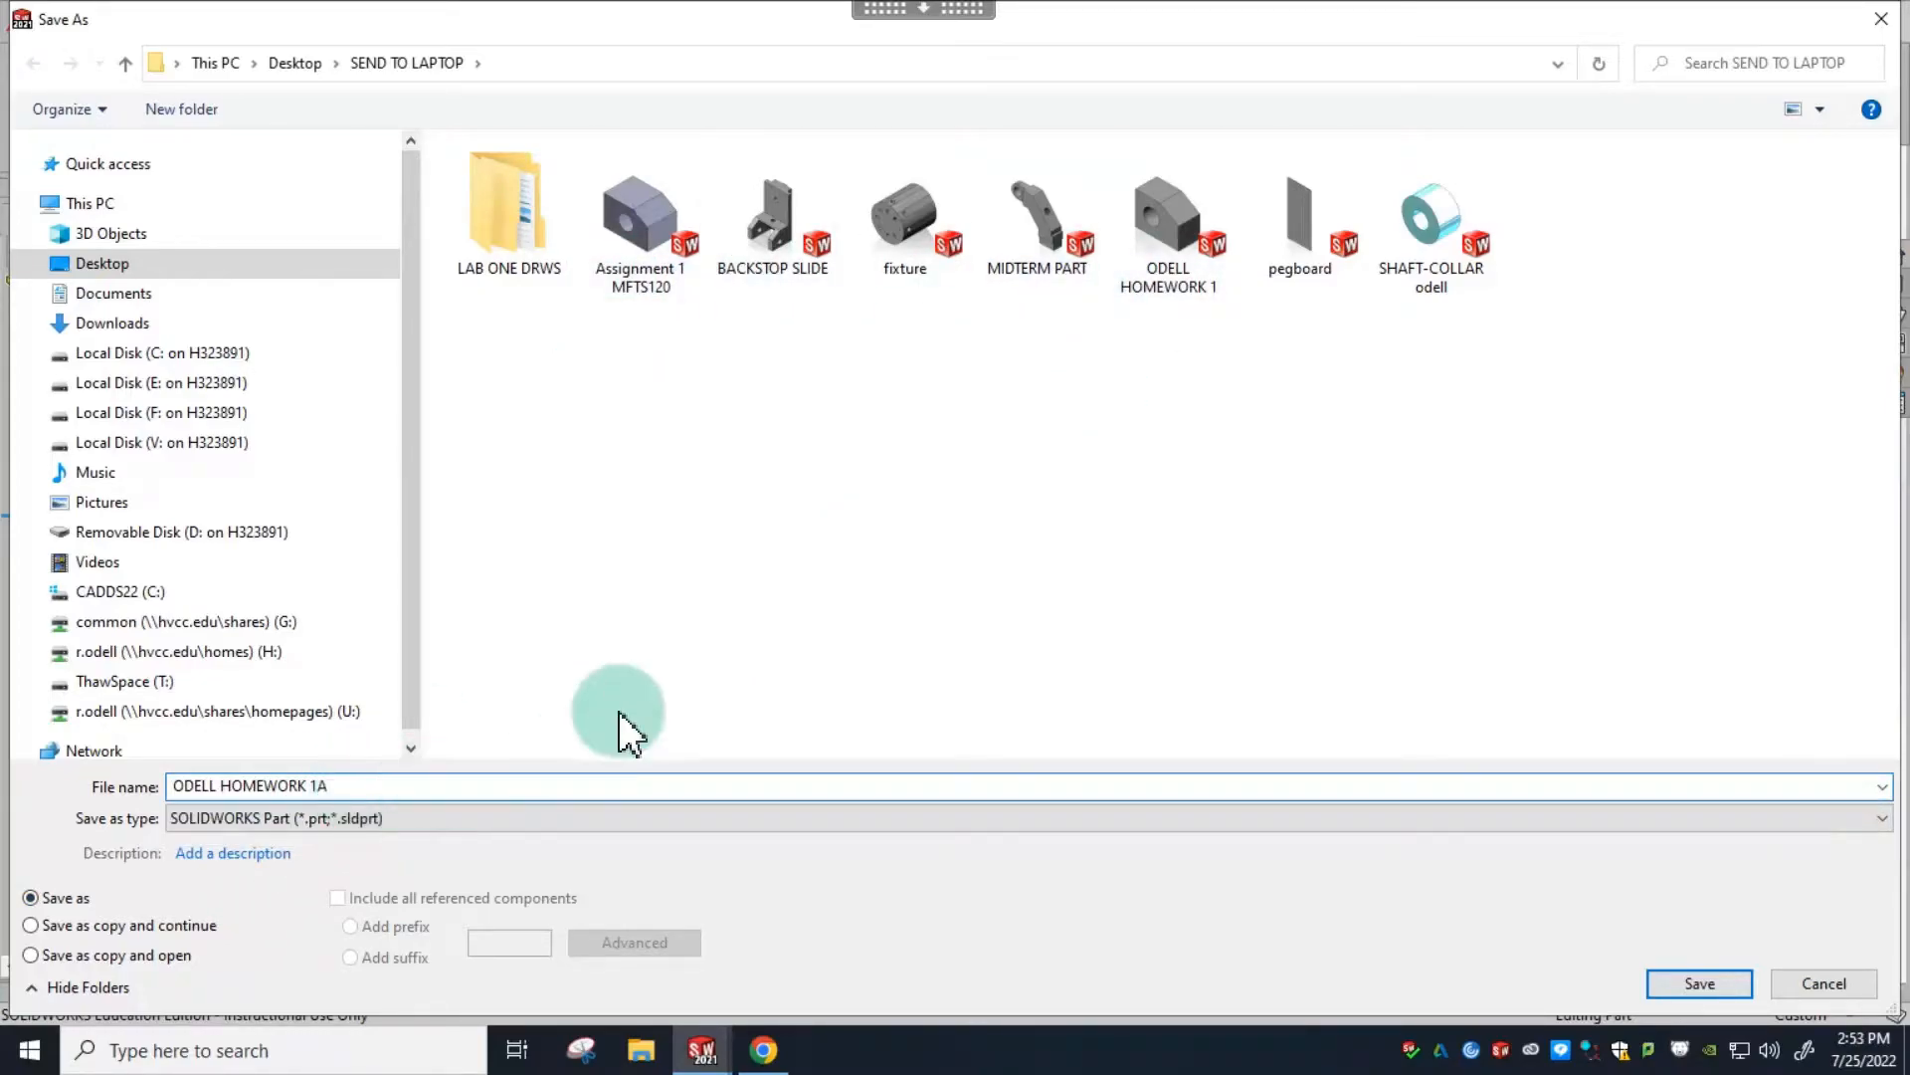
- Review the file formats available for saving and keep SOLIDWORKS Part (*.prt;*.sldprt) as the type
{"action": "left_click", "coordinate": [393, 817]}
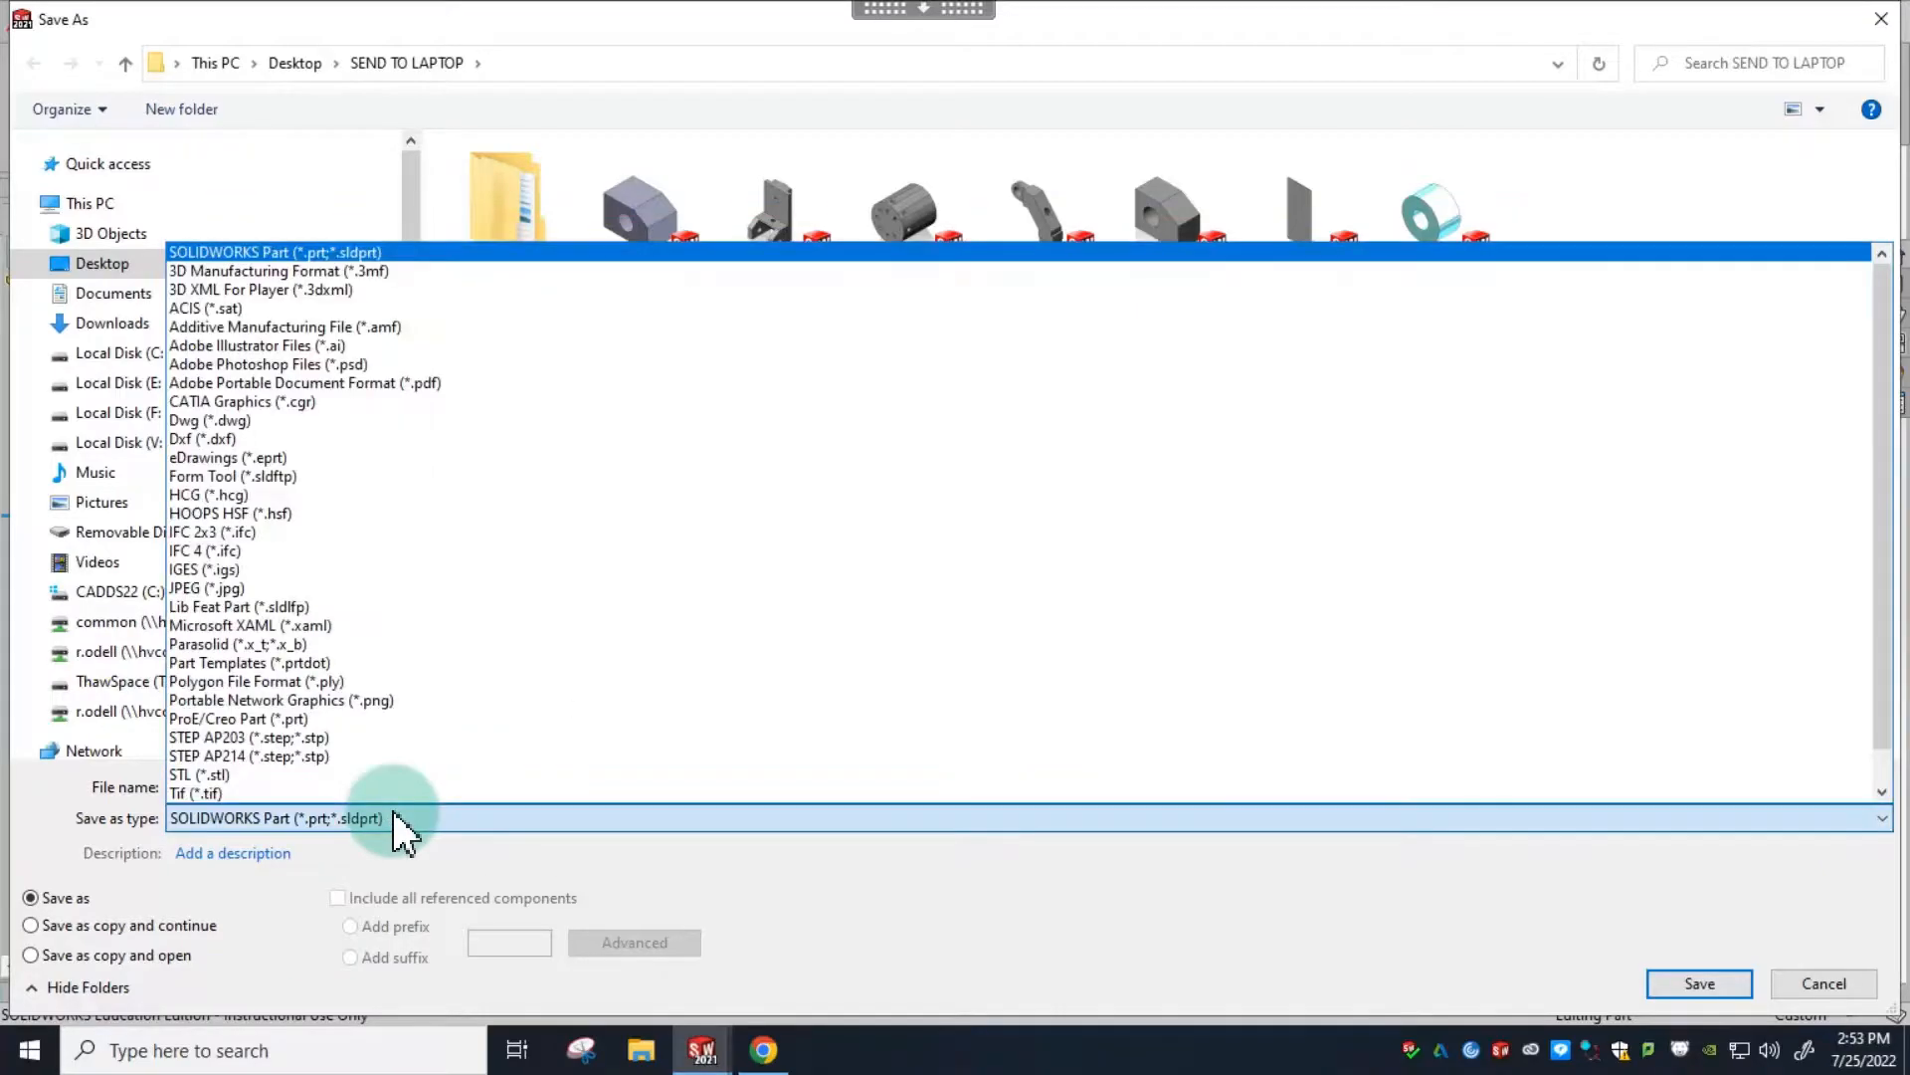
{"action": "scroll", "coordinate": [477, 344], "scroll_direction": "down", "scroll_amount": 1}
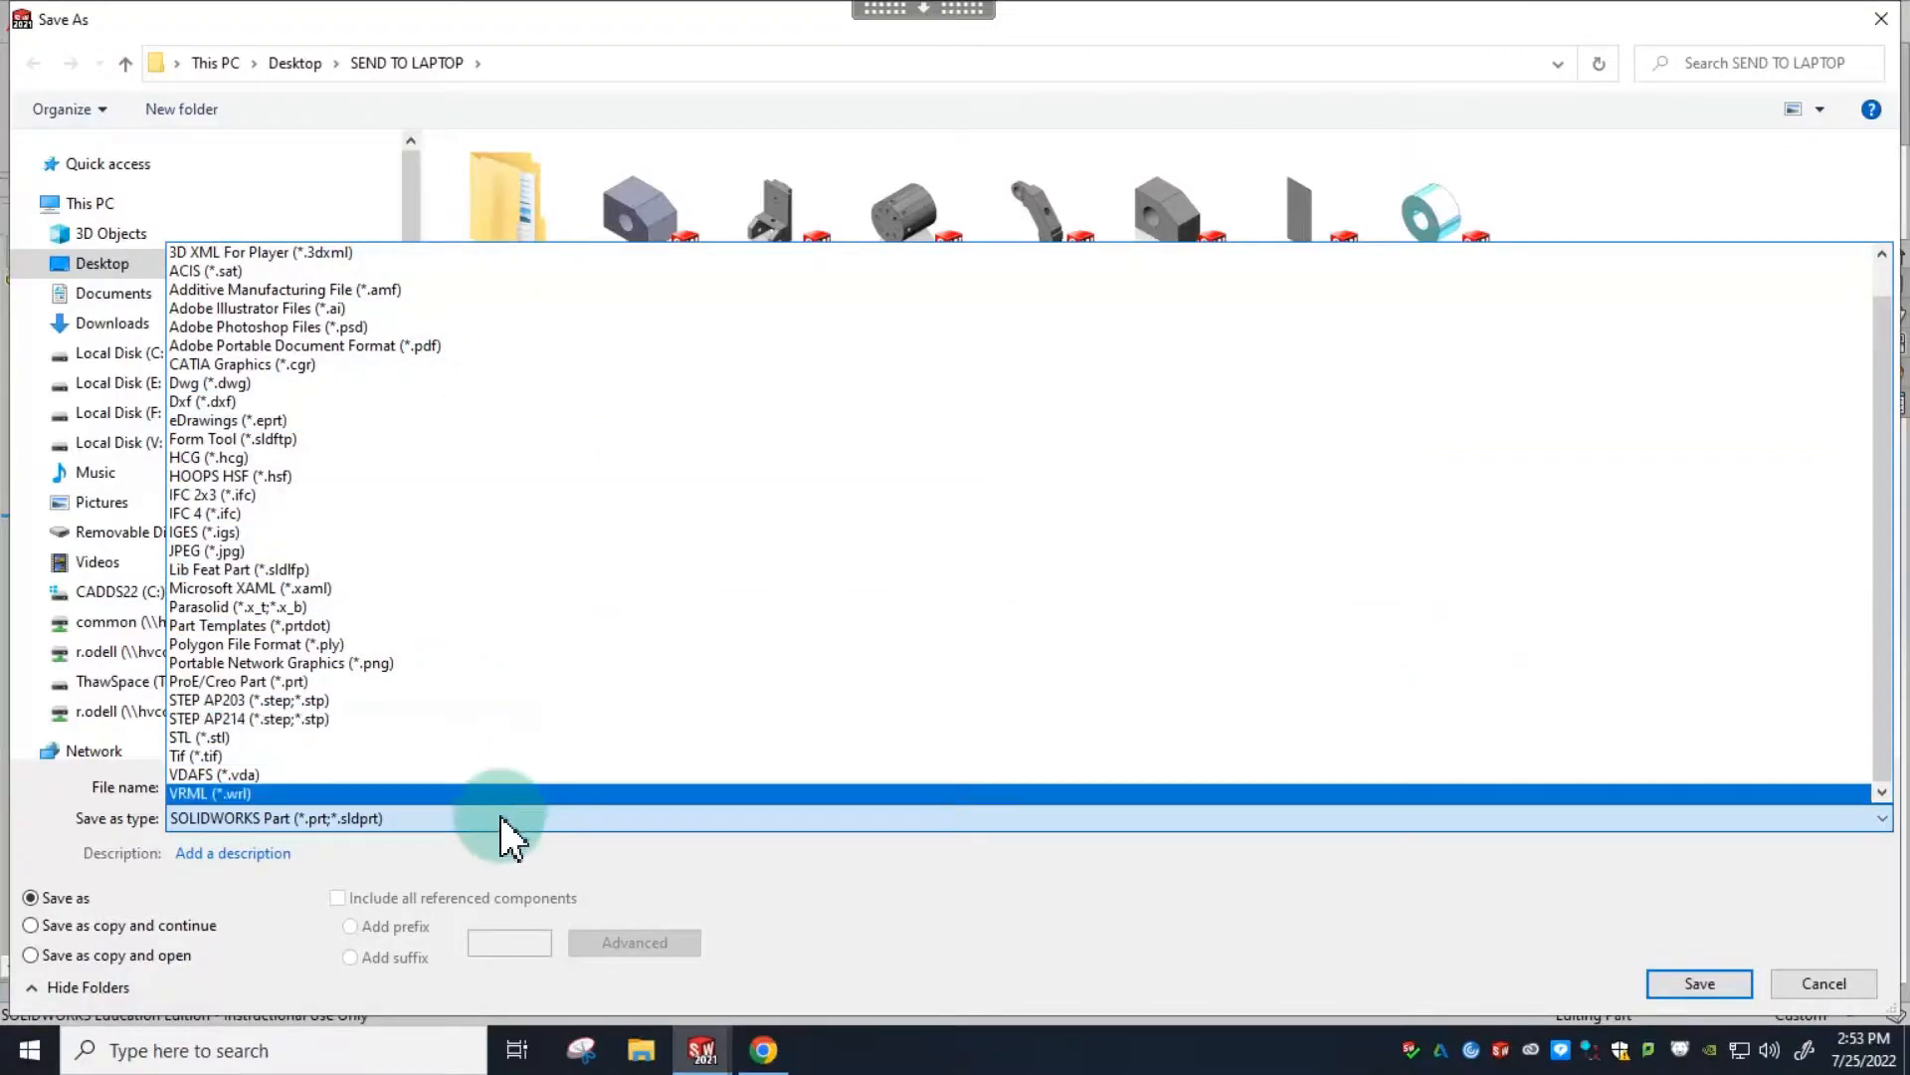
{"action": "scroll", "coordinate": [388, 766], "scroll_direction": "up", "scroll_amount": 1}
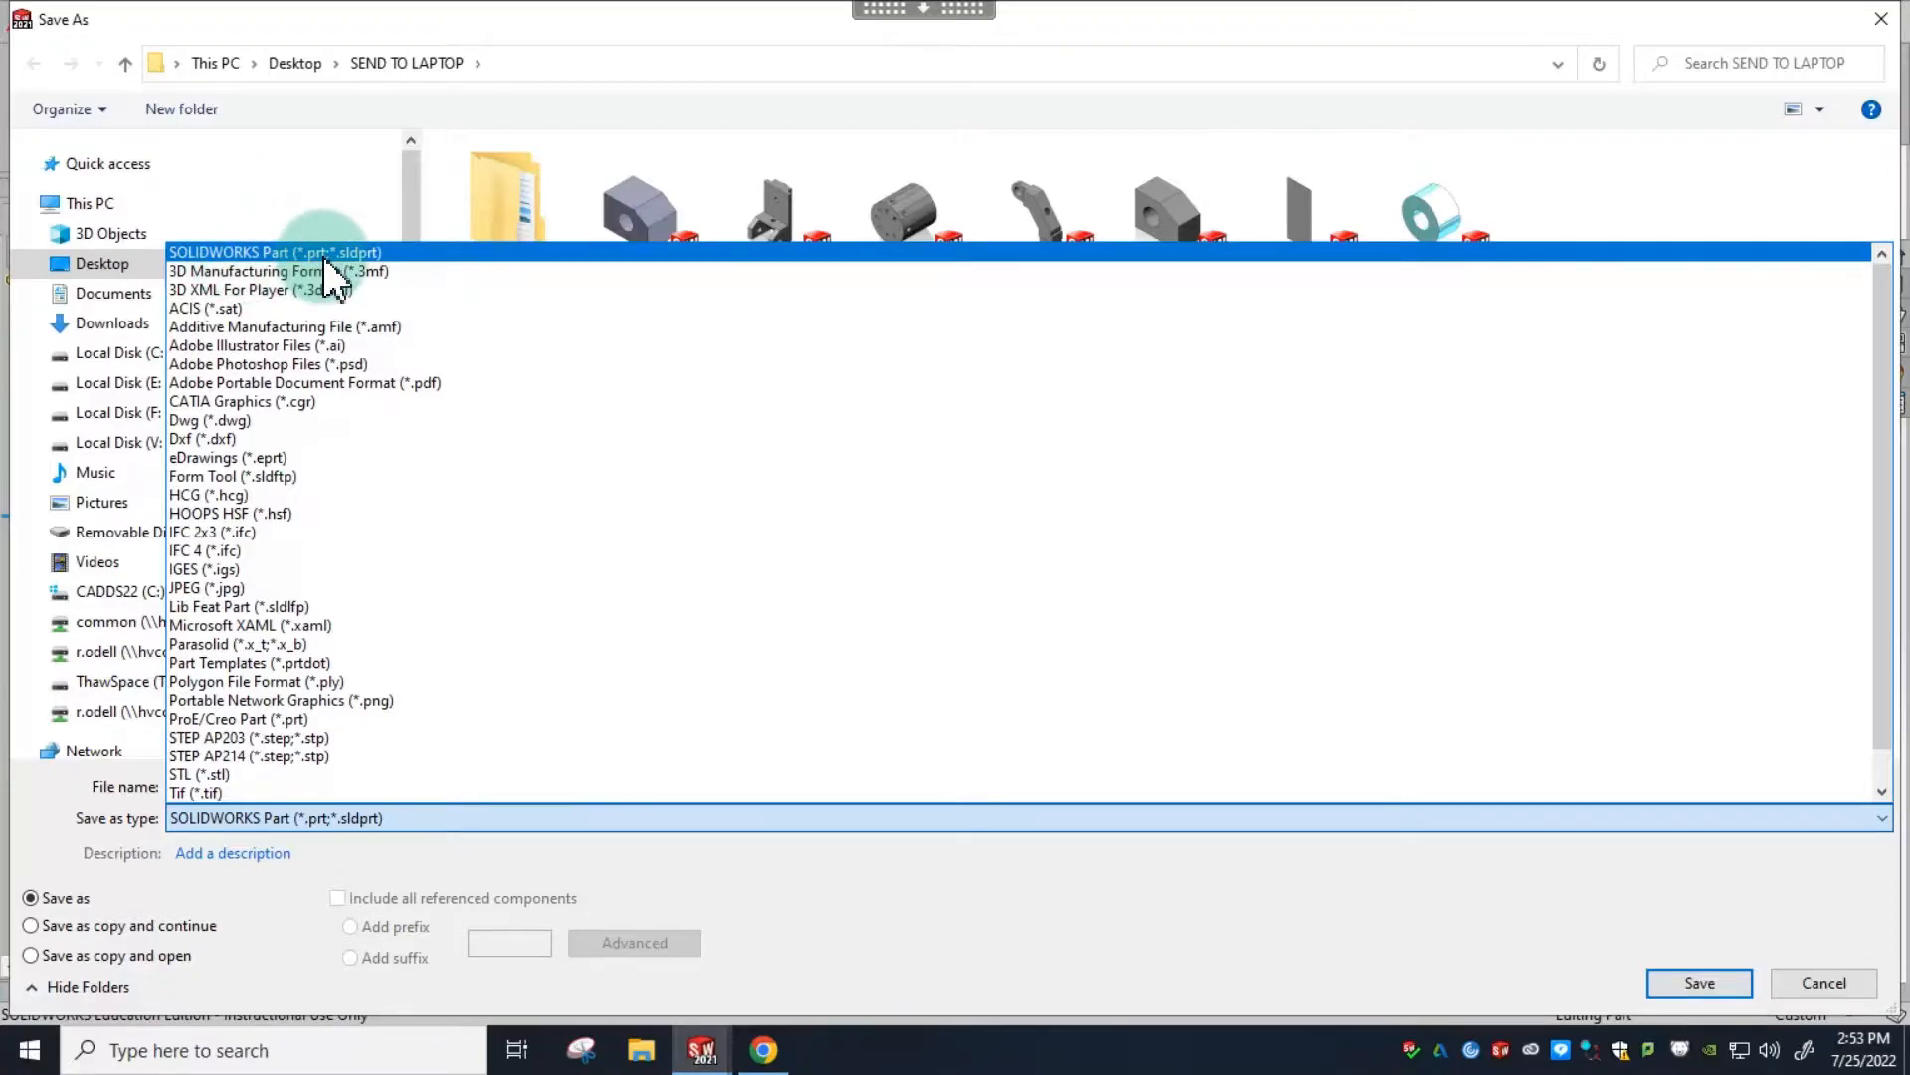
{"action": "left_click", "coordinate": [683, 817]}
{"action": "left_click", "coordinate": [682, 786]}
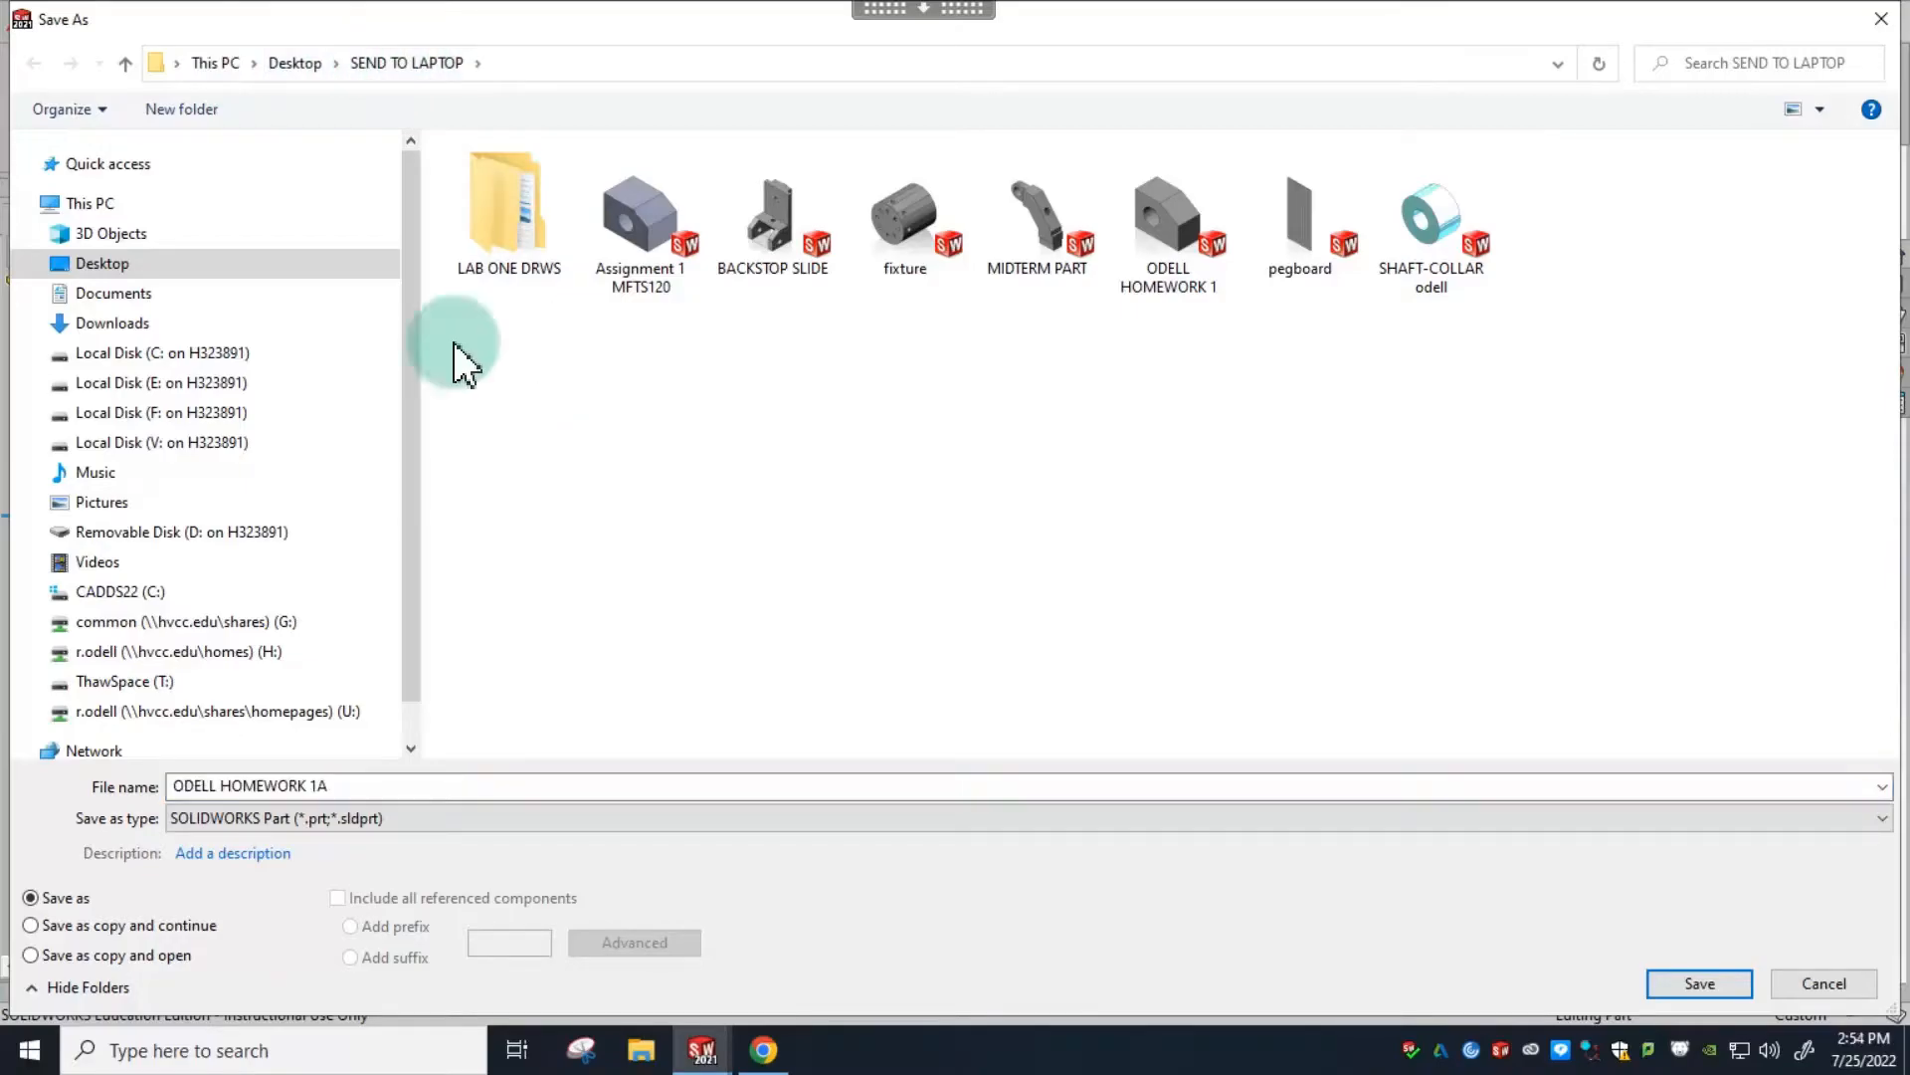
- Create a new folder named MFTS 120 HW on the Desktop and open it as the save location
{"action": "left_click", "coordinate": [149, 264]}
{"action": "right_click", "coordinate": [862, 505]}
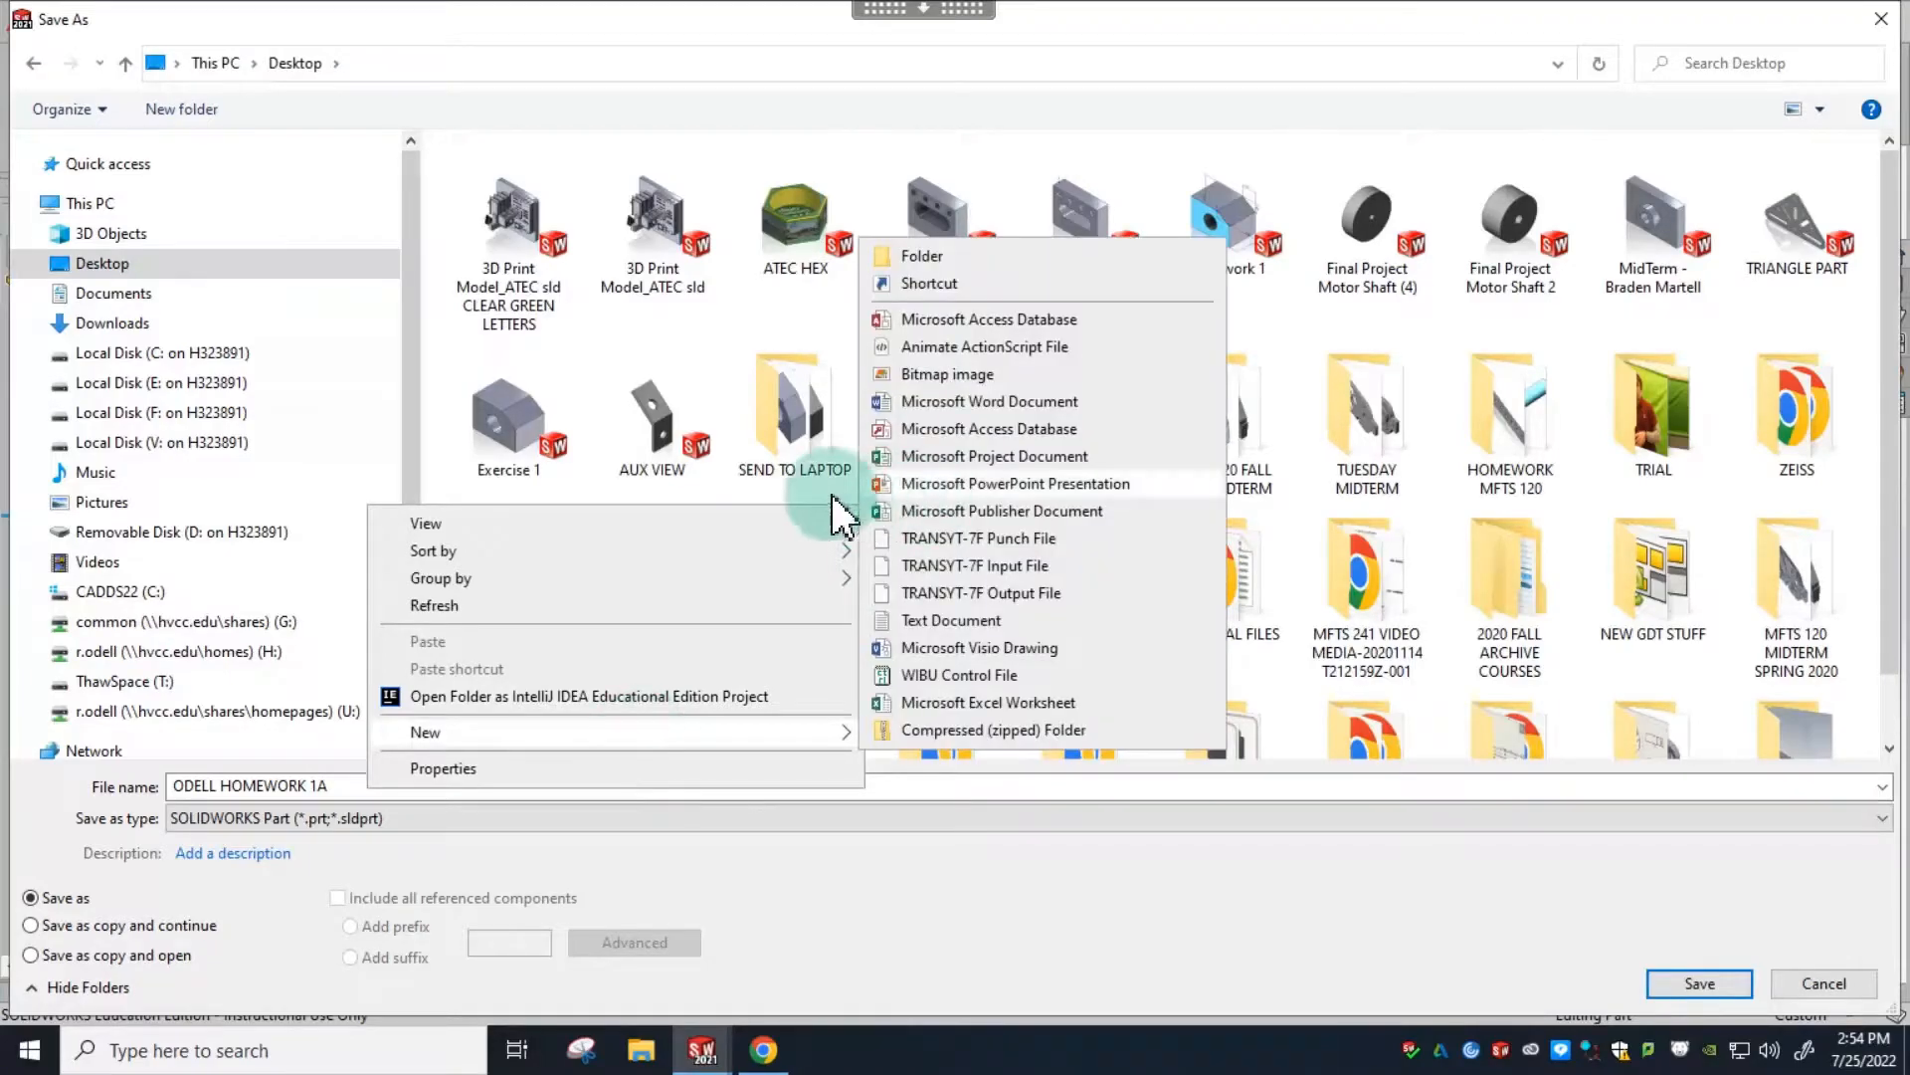
{"action": "right_click", "coordinate": [851, 488]}
{"action": "right_click", "coordinate": [875, 492]}
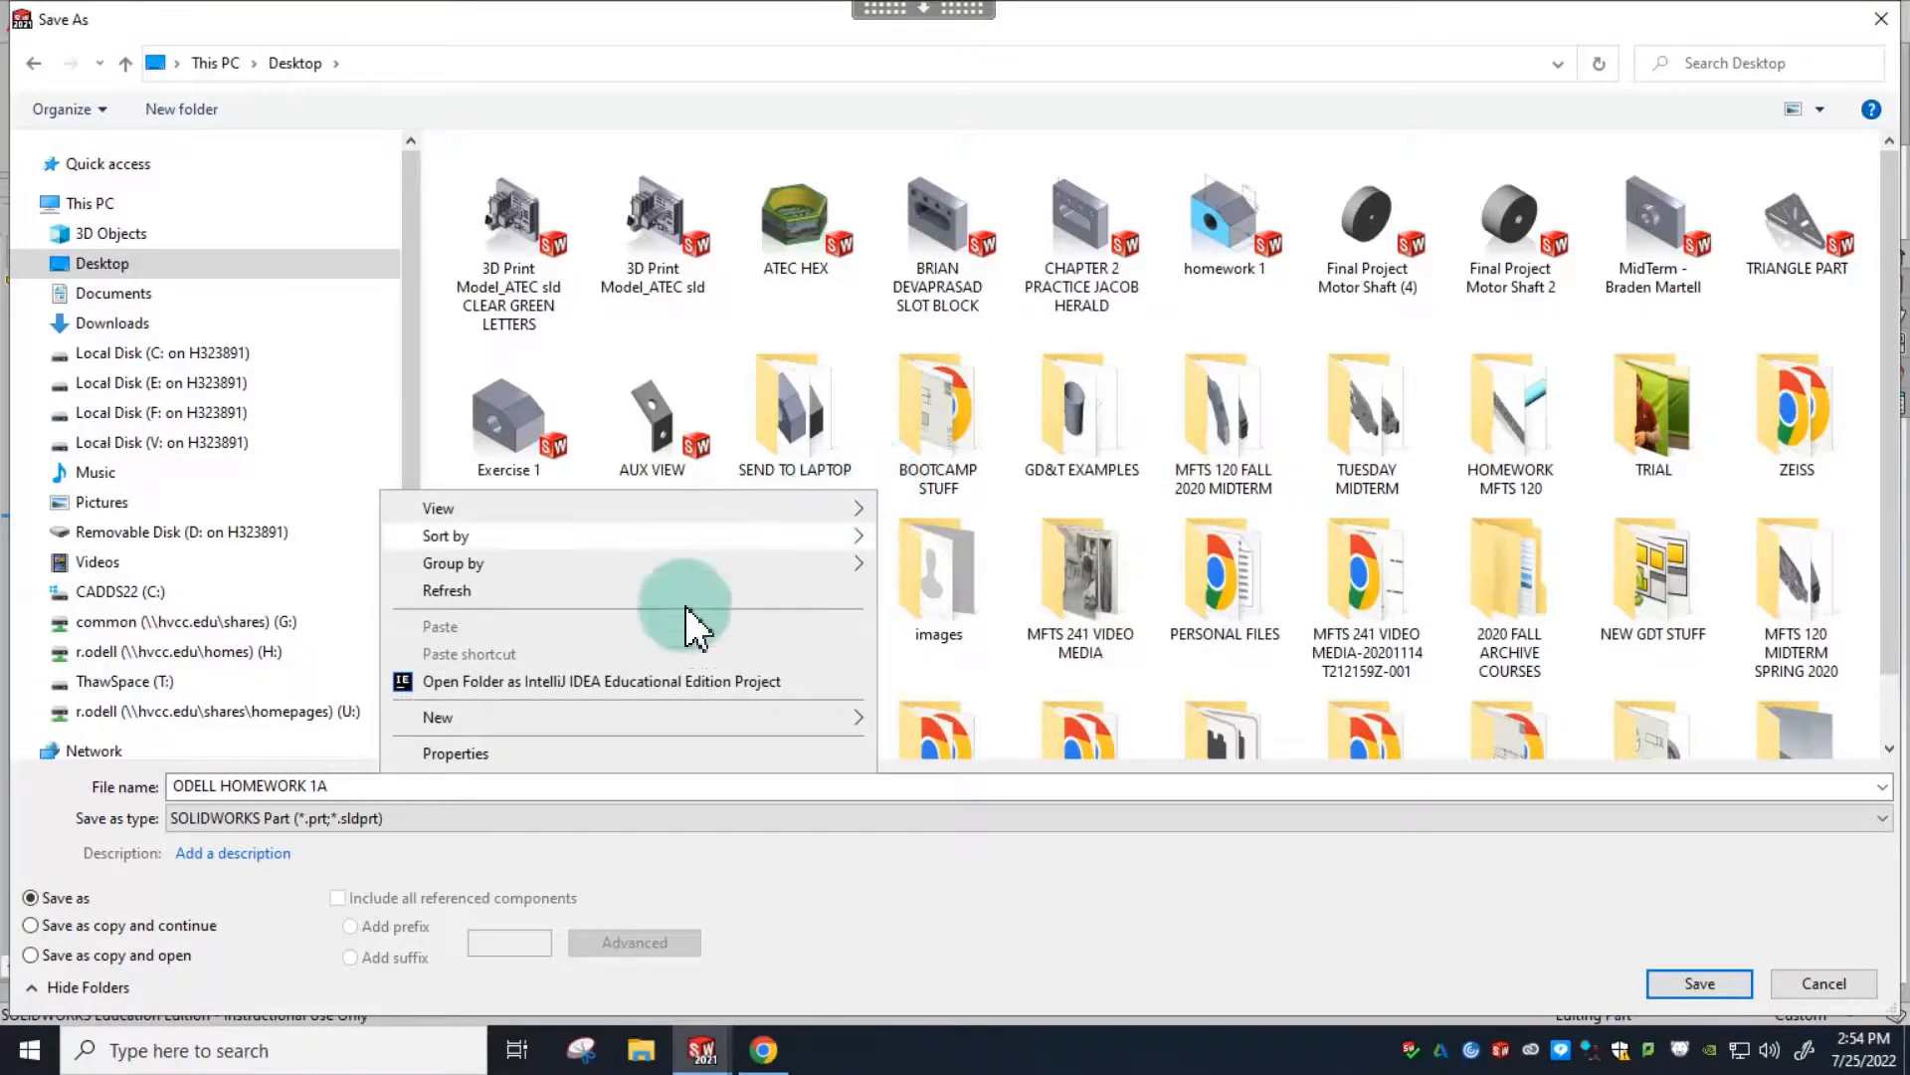
{"action": "mouse_move", "coordinate": [673, 724]}
{"action": "left_click", "coordinate": [1019, 245]}
{"action": "type", "text": "MFT"}
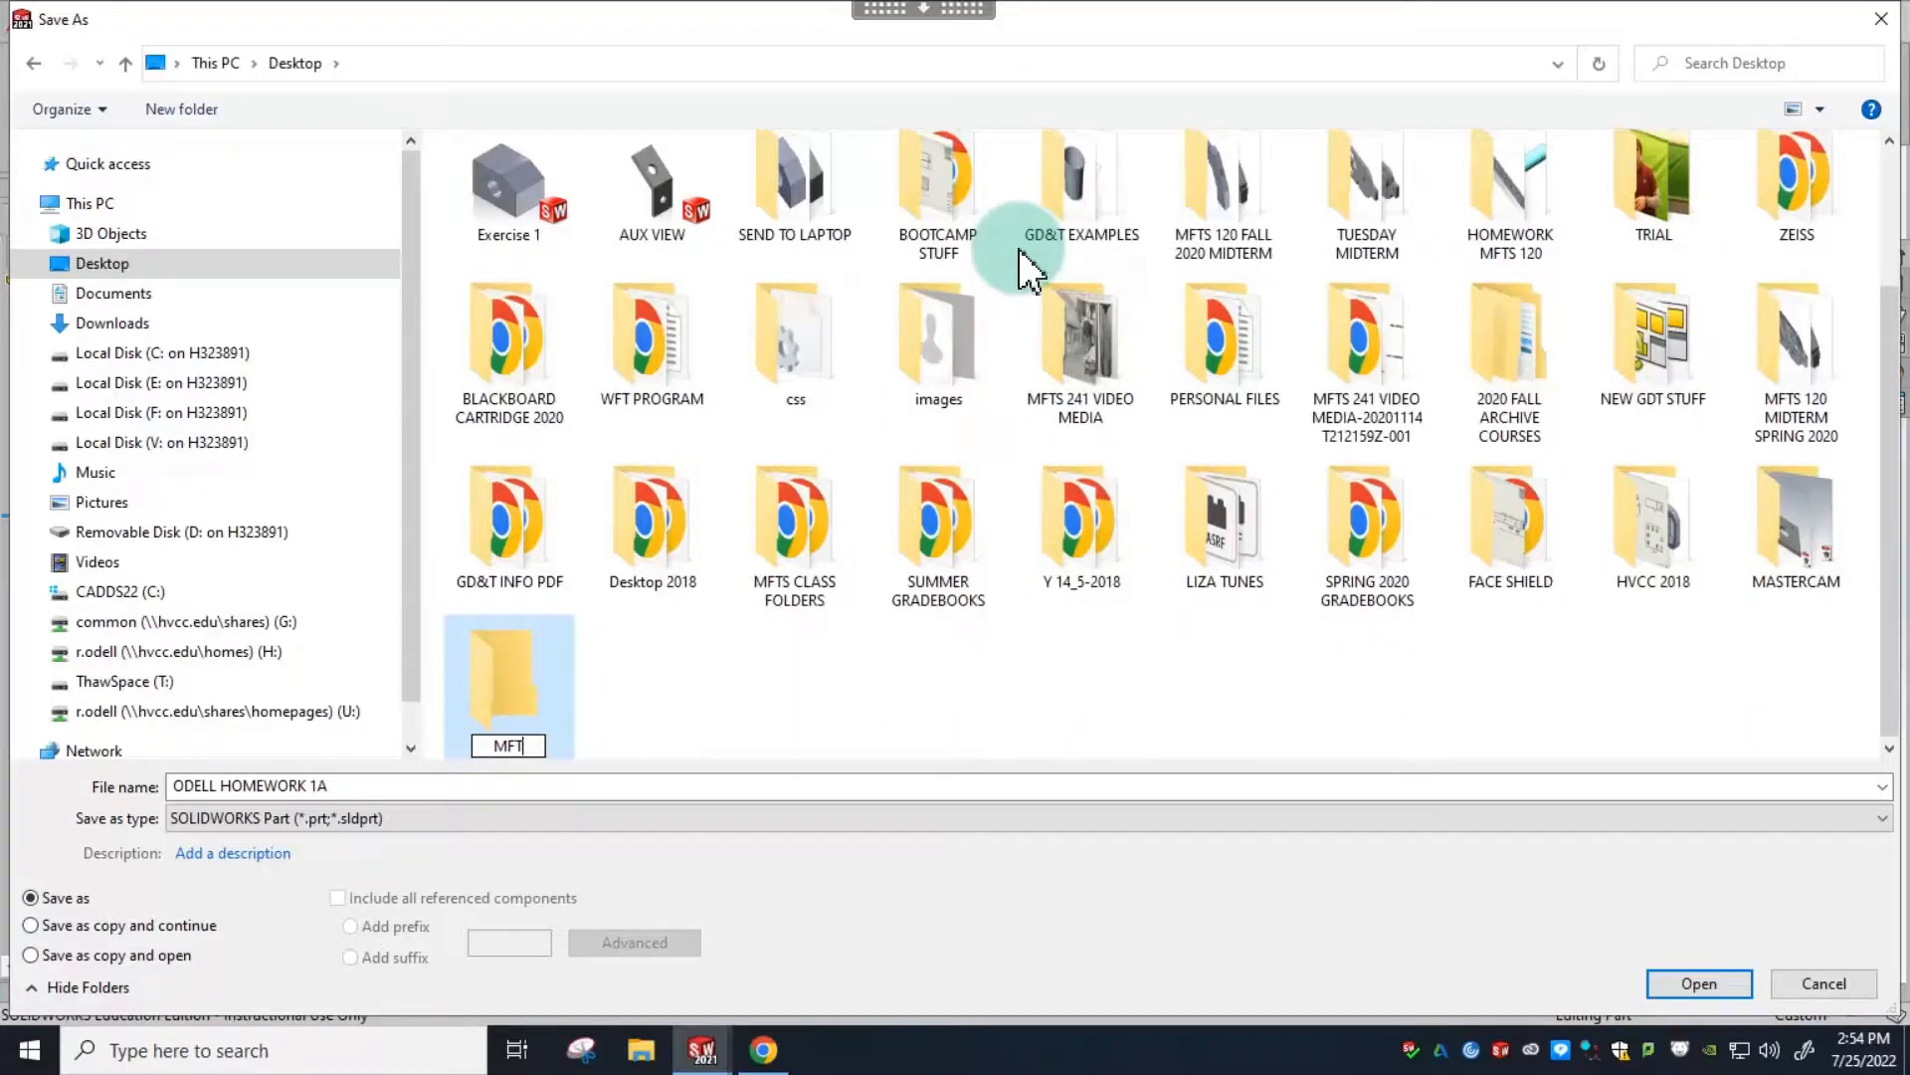
{"action": "type", "text": "S 120 HW"}
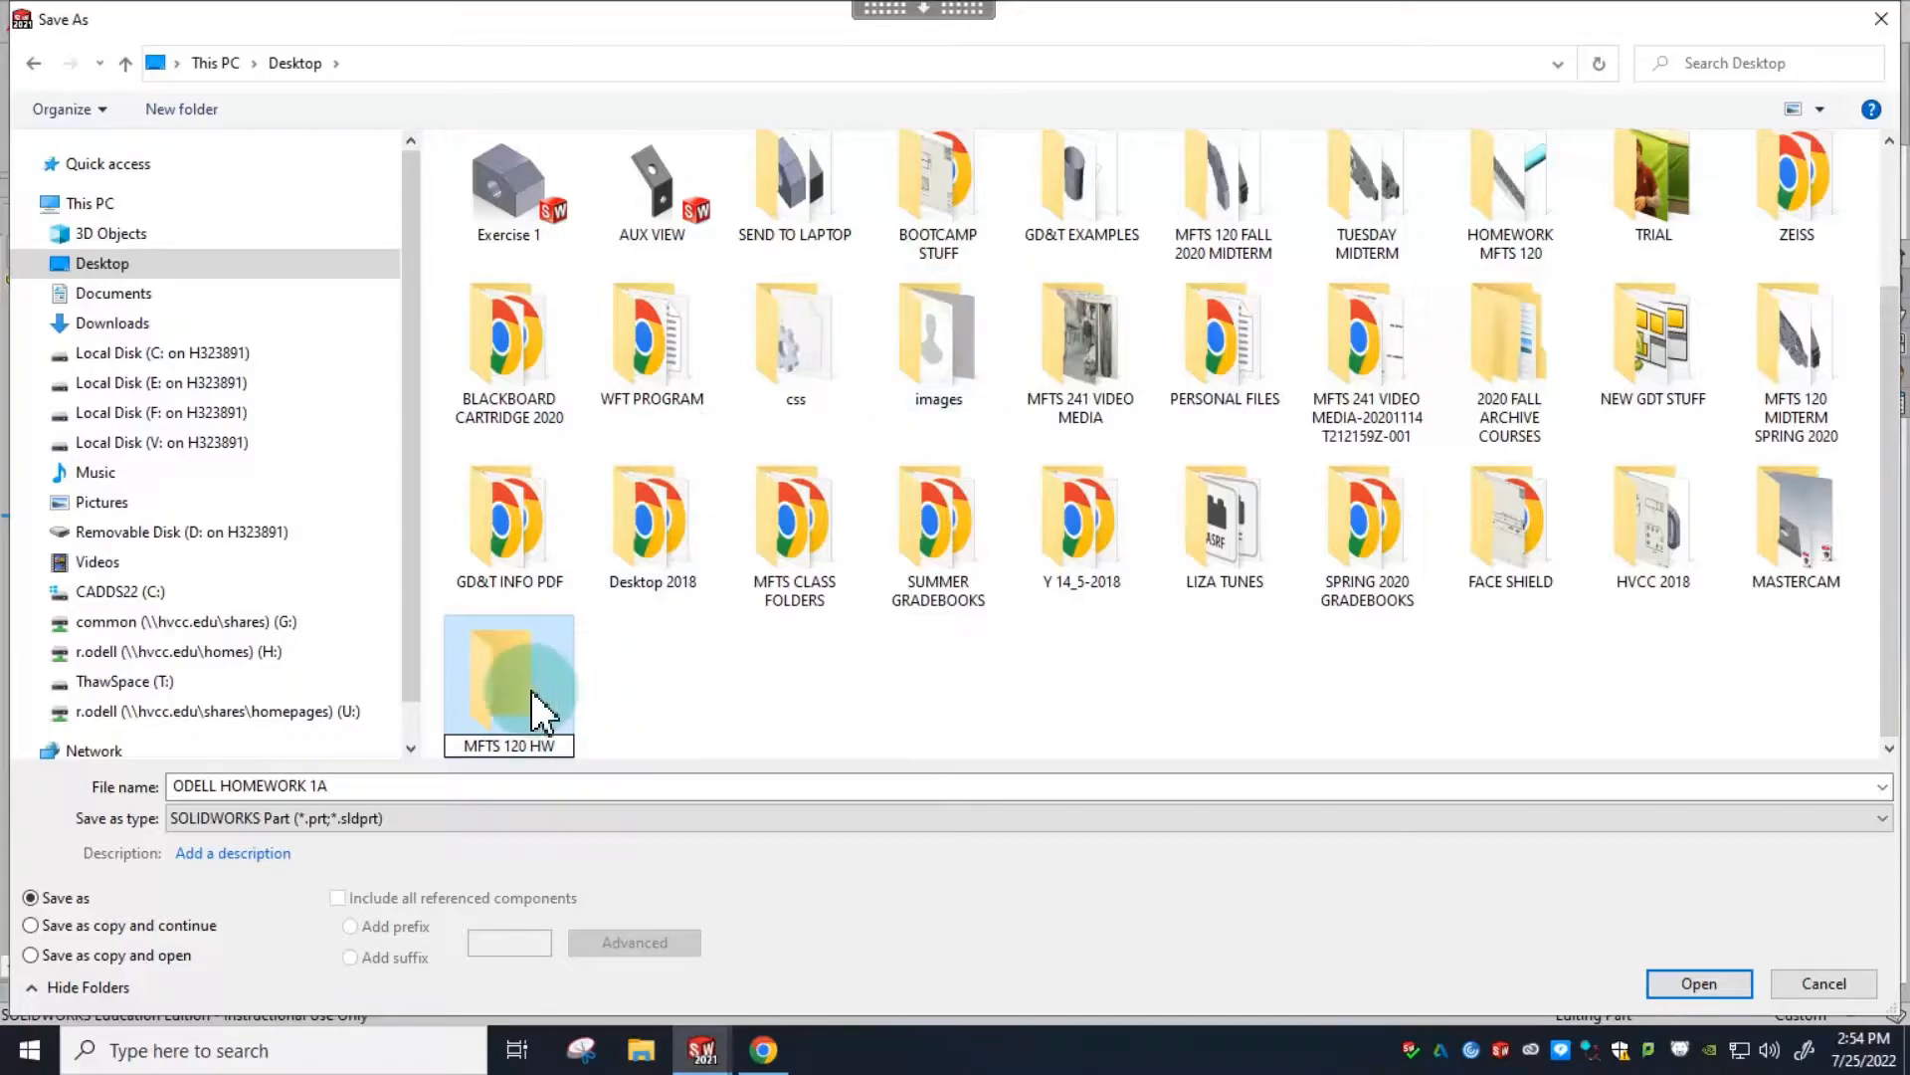
{"action": "double_click", "coordinate": [537, 708]}
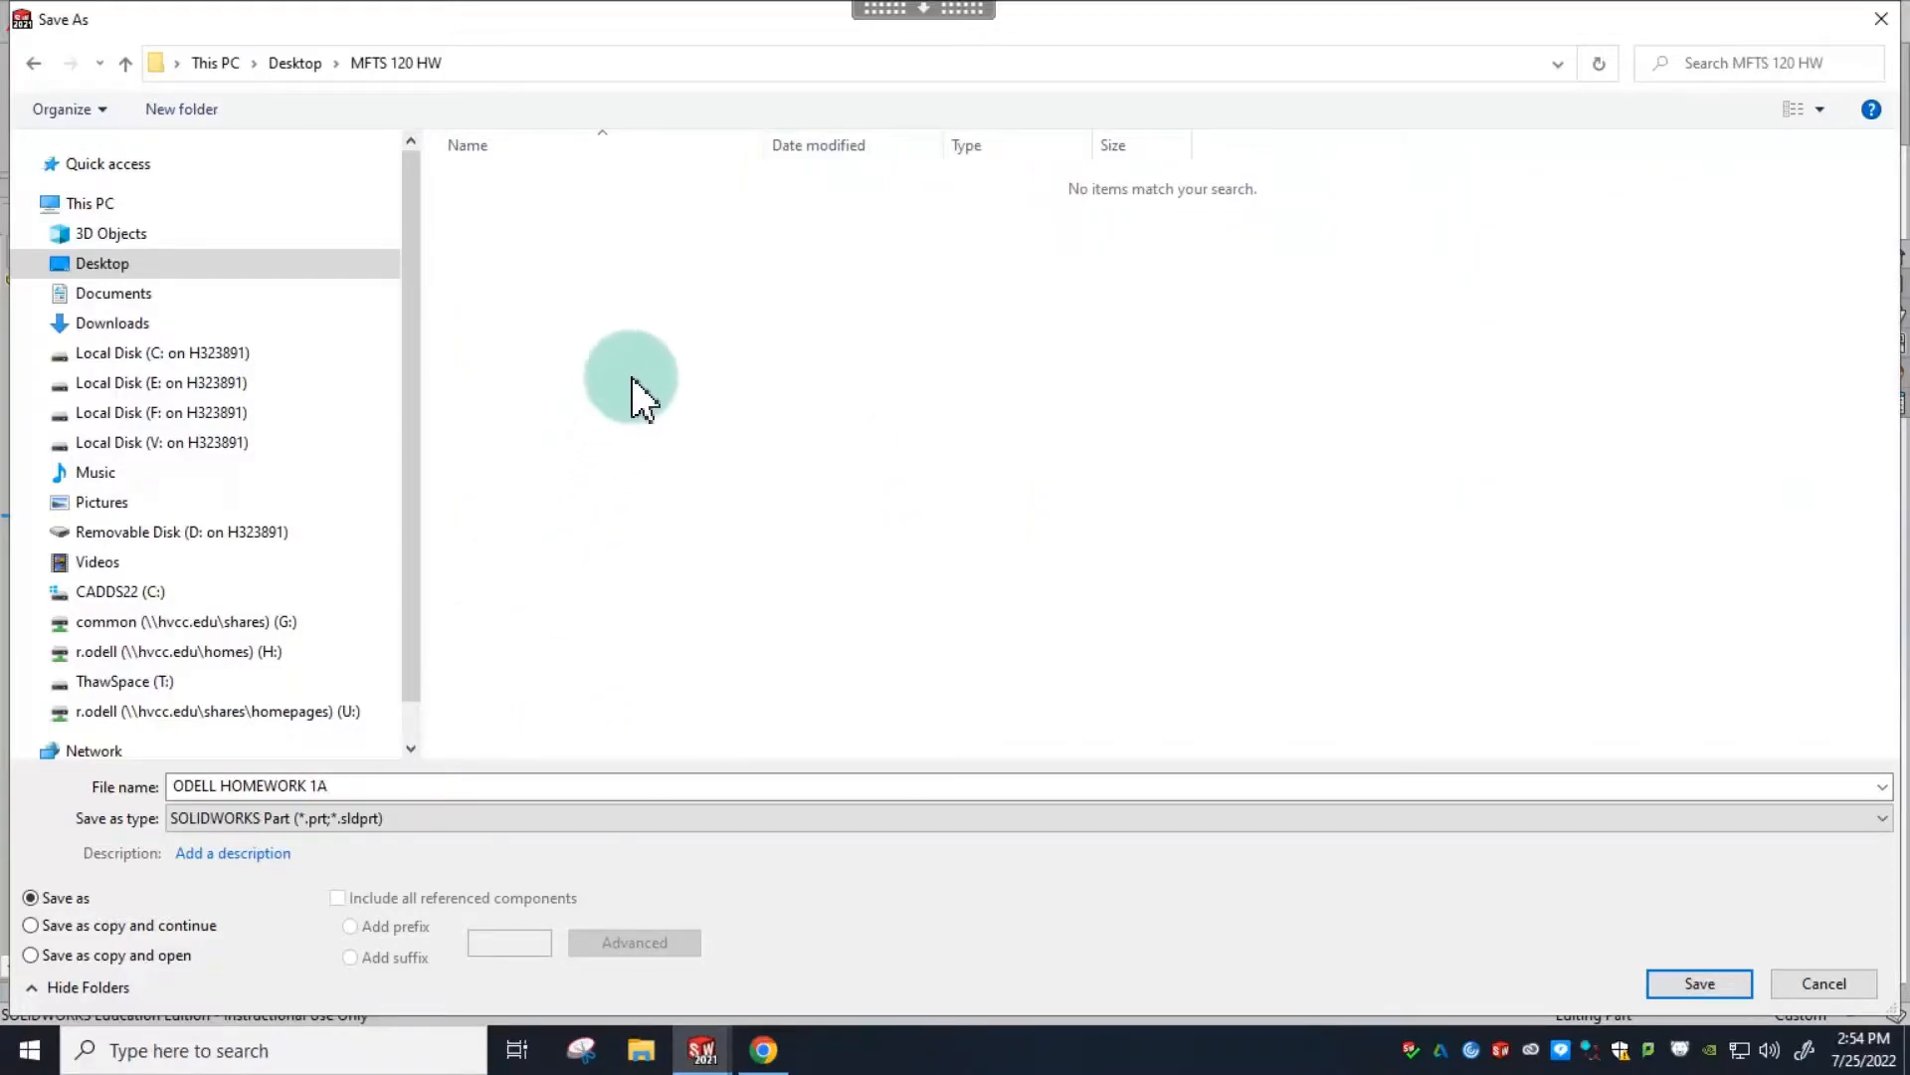
- Keep the surname and HOMEWORK 1A file name and save the part in the MFTS 120 HW folder
{"action": "left_click", "coordinate": [355, 785]}
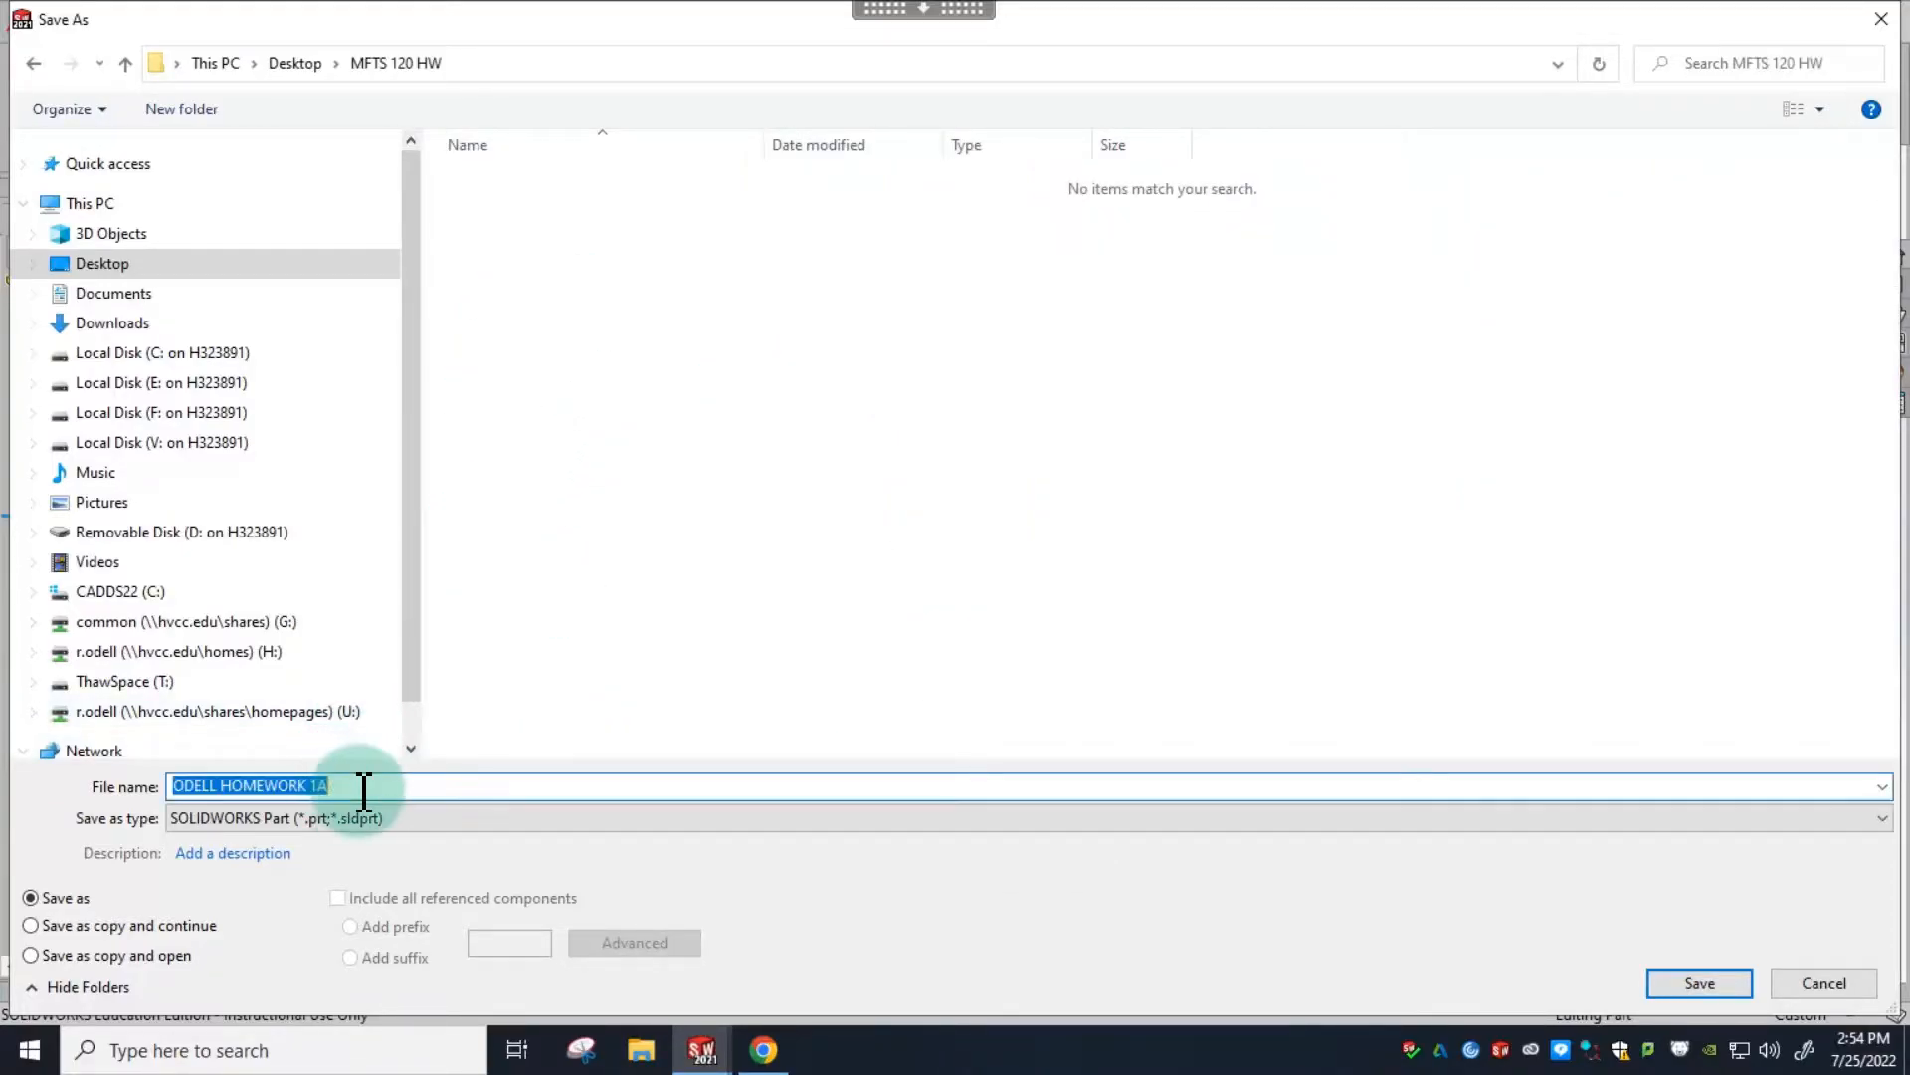
{"action": "left_click", "coordinate": [460, 789]}
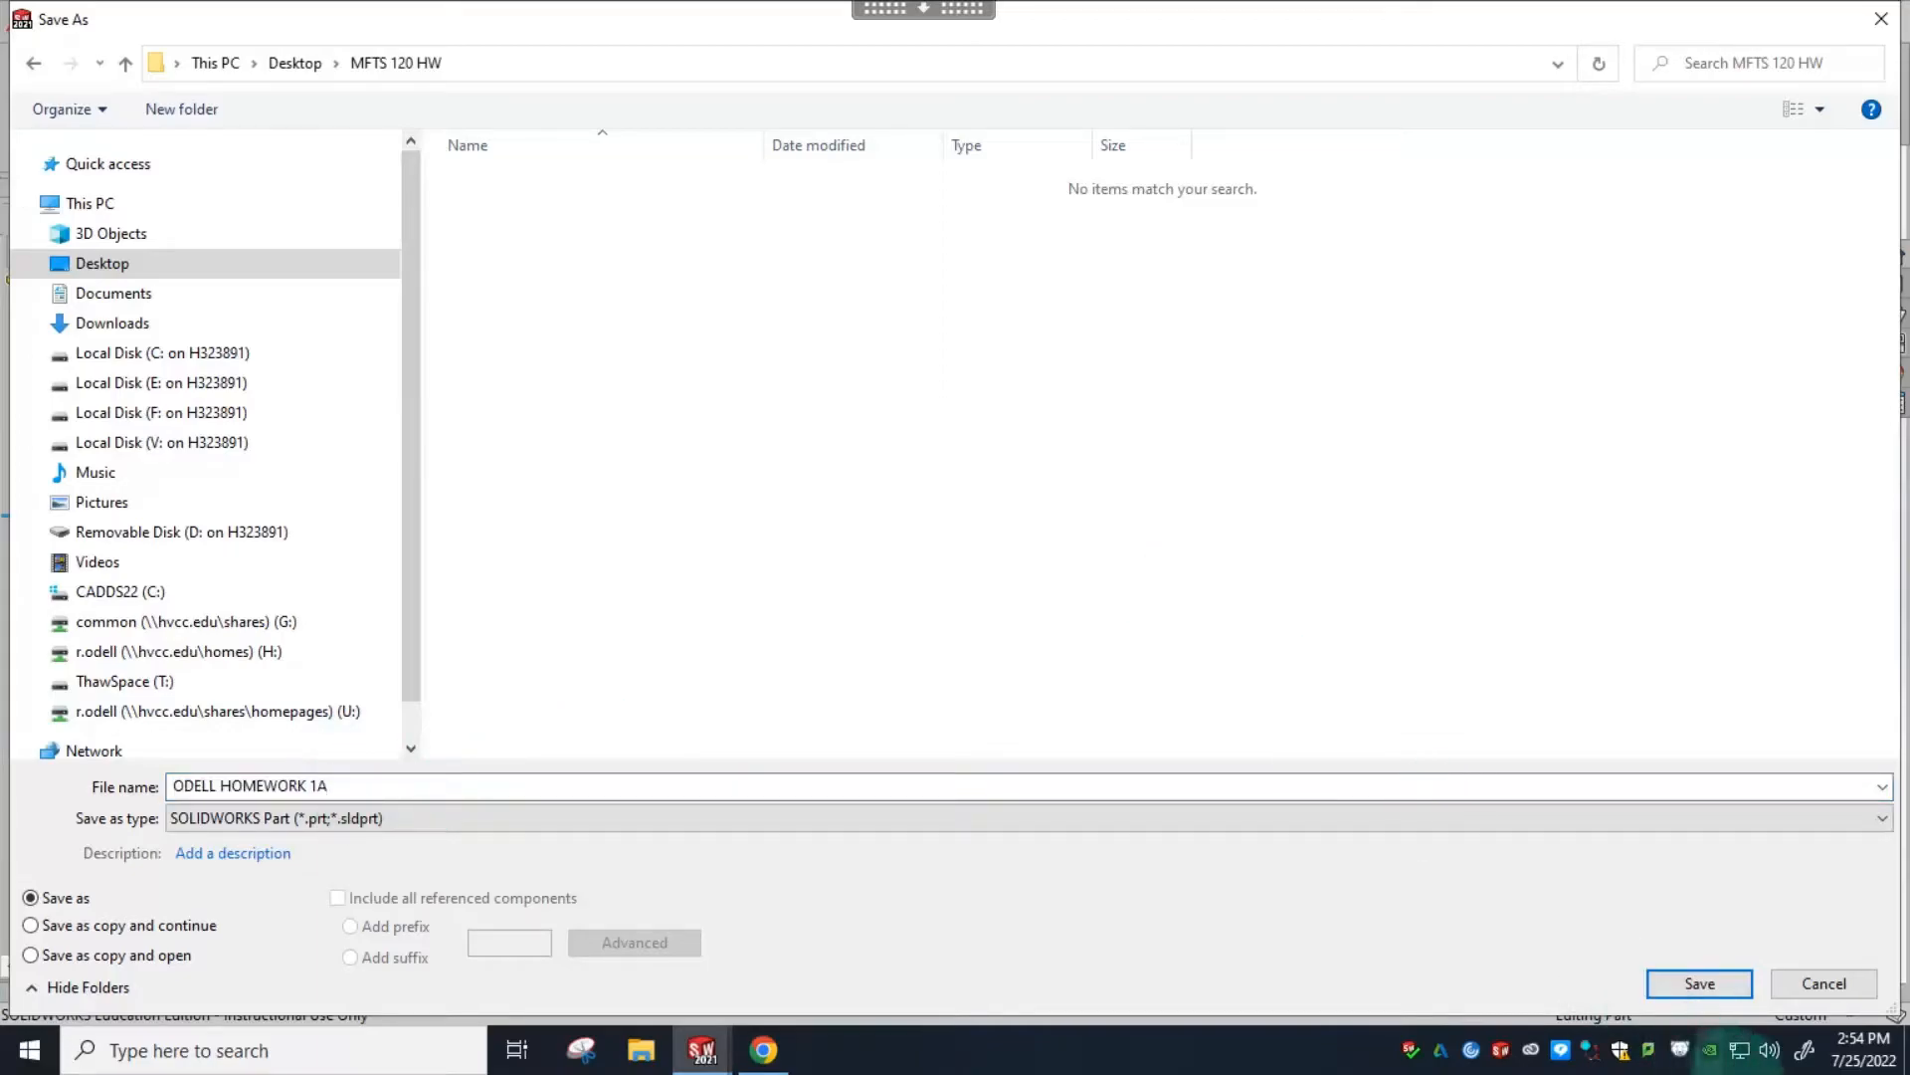
{"action": "left_click", "coordinate": [1733, 975]}
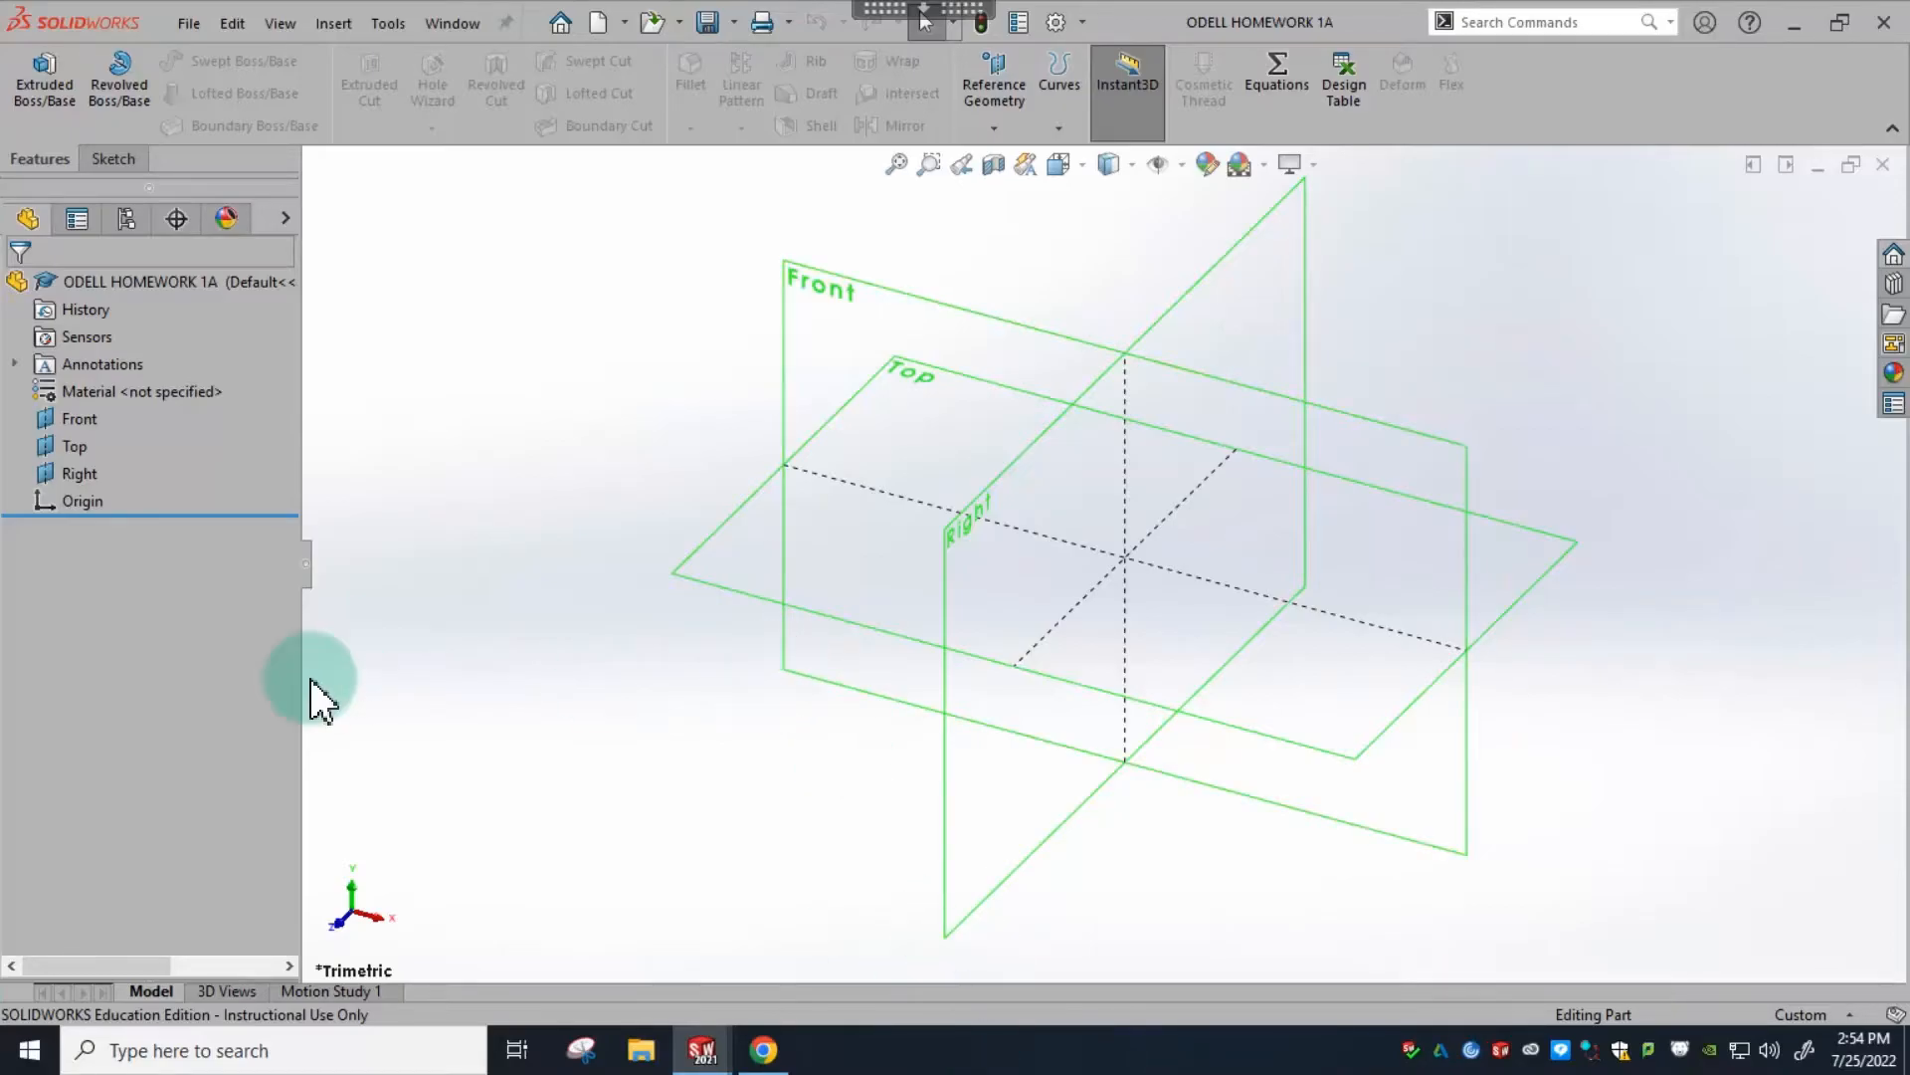
- Start a new sketch on the Front plane
{"action": "left_click", "coordinate": [111, 159]}
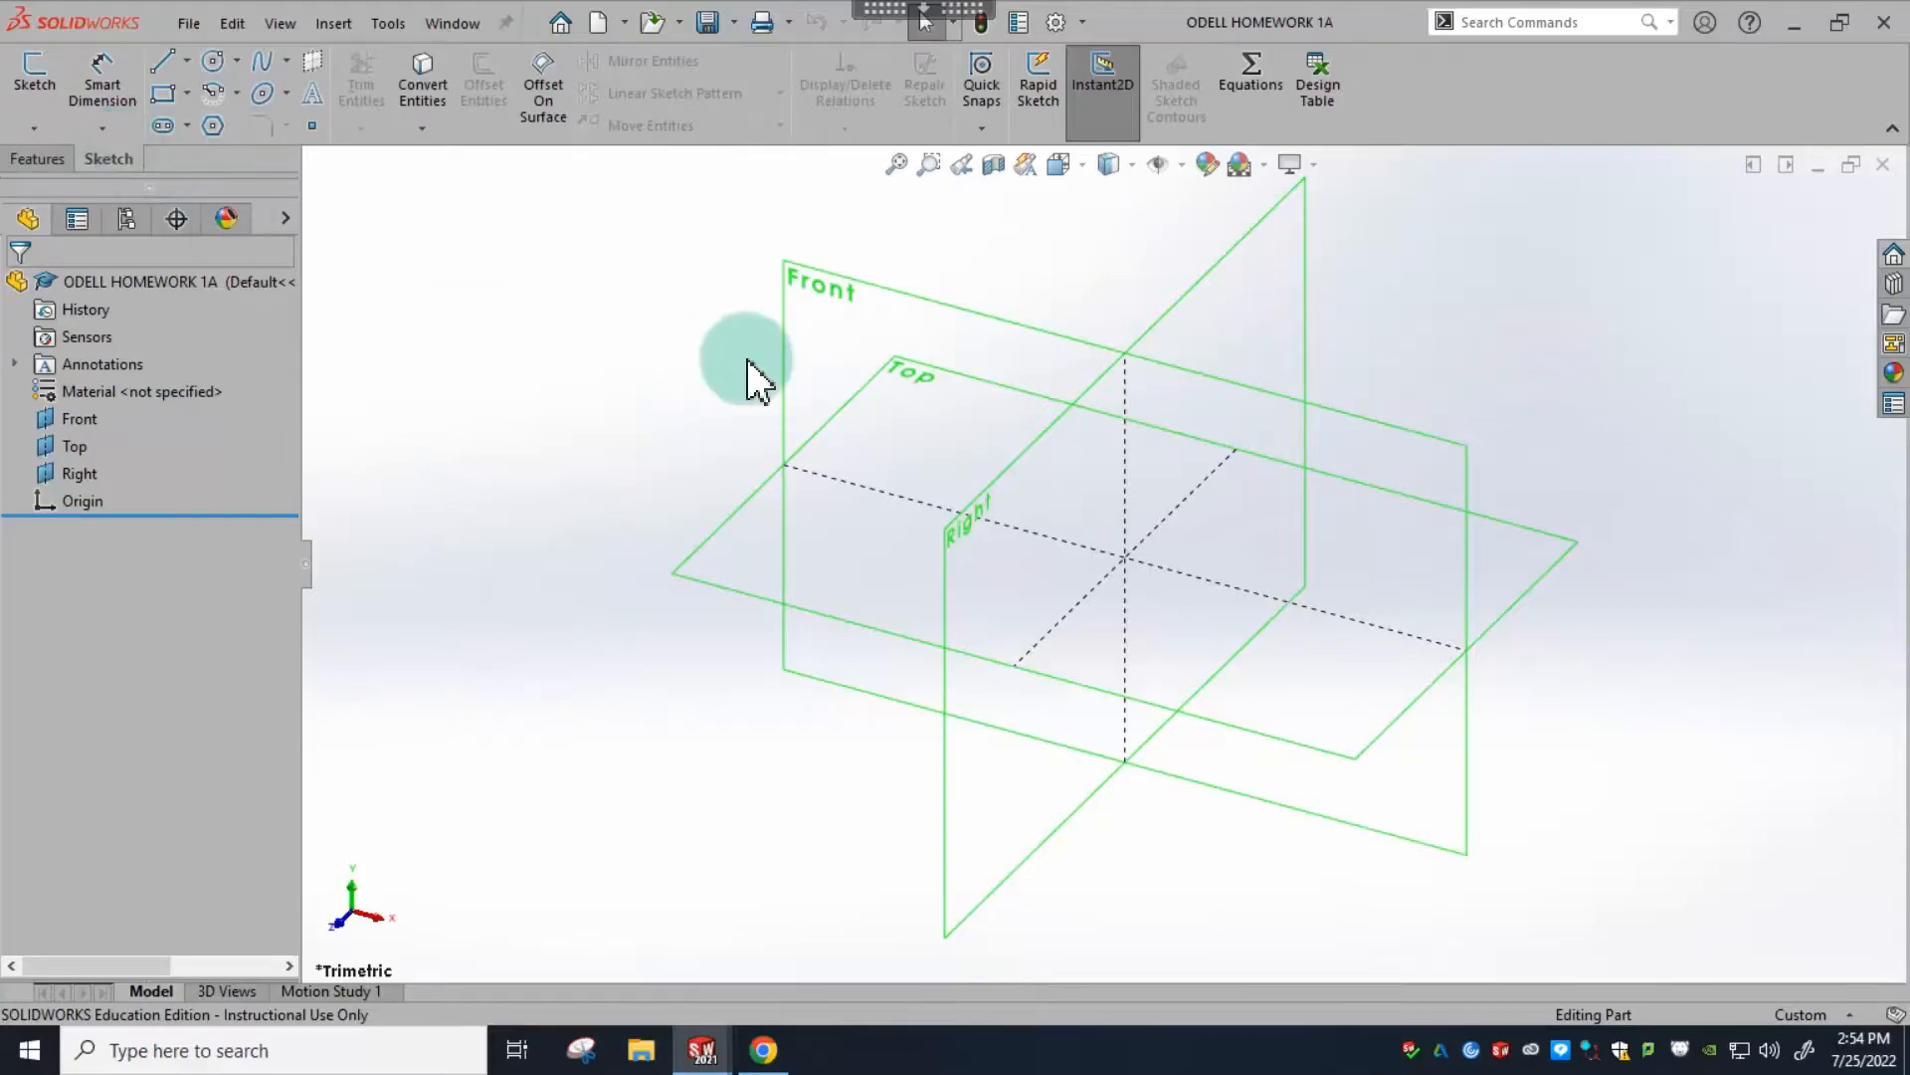
{"action": "left_click", "coordinate": [35, 84]}
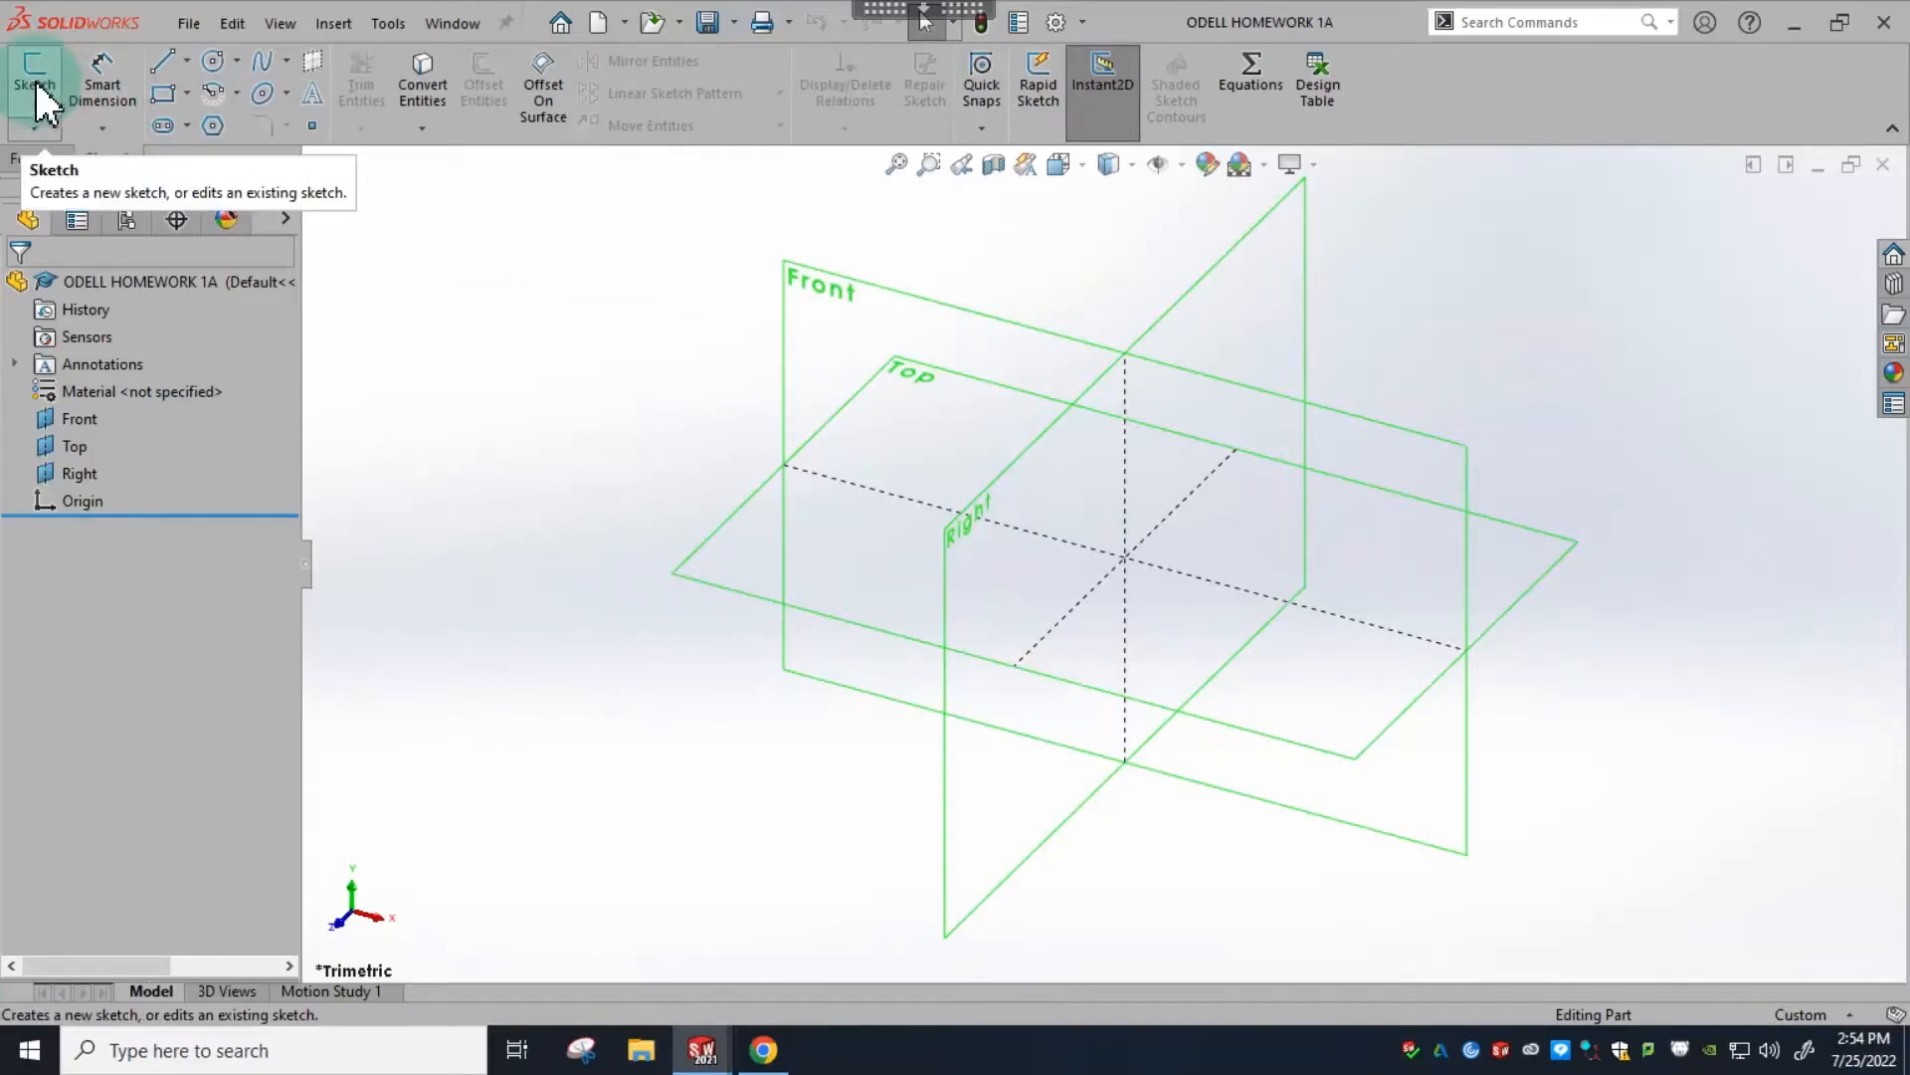
{"action": "left_click", "coordinate": [33, 88]}
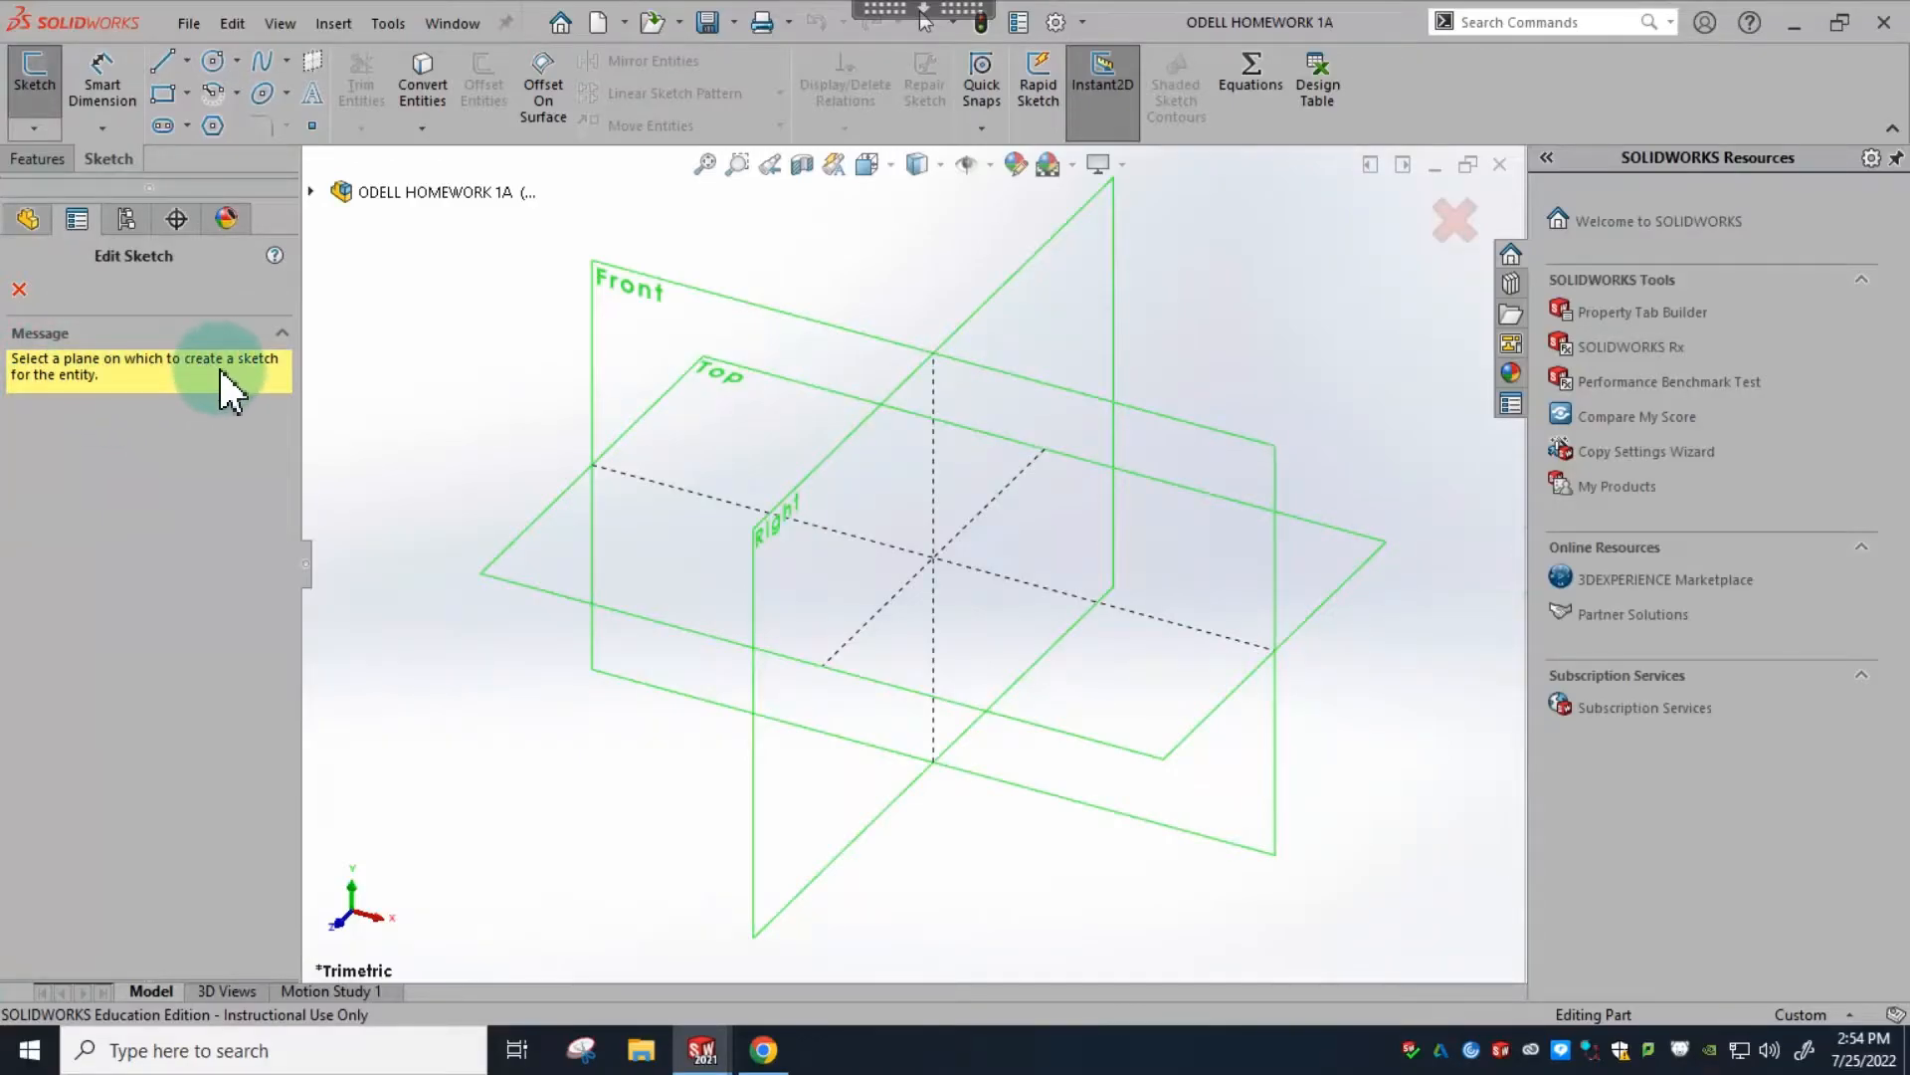
{"action": "left_click", "coordinate": [648, 299]}
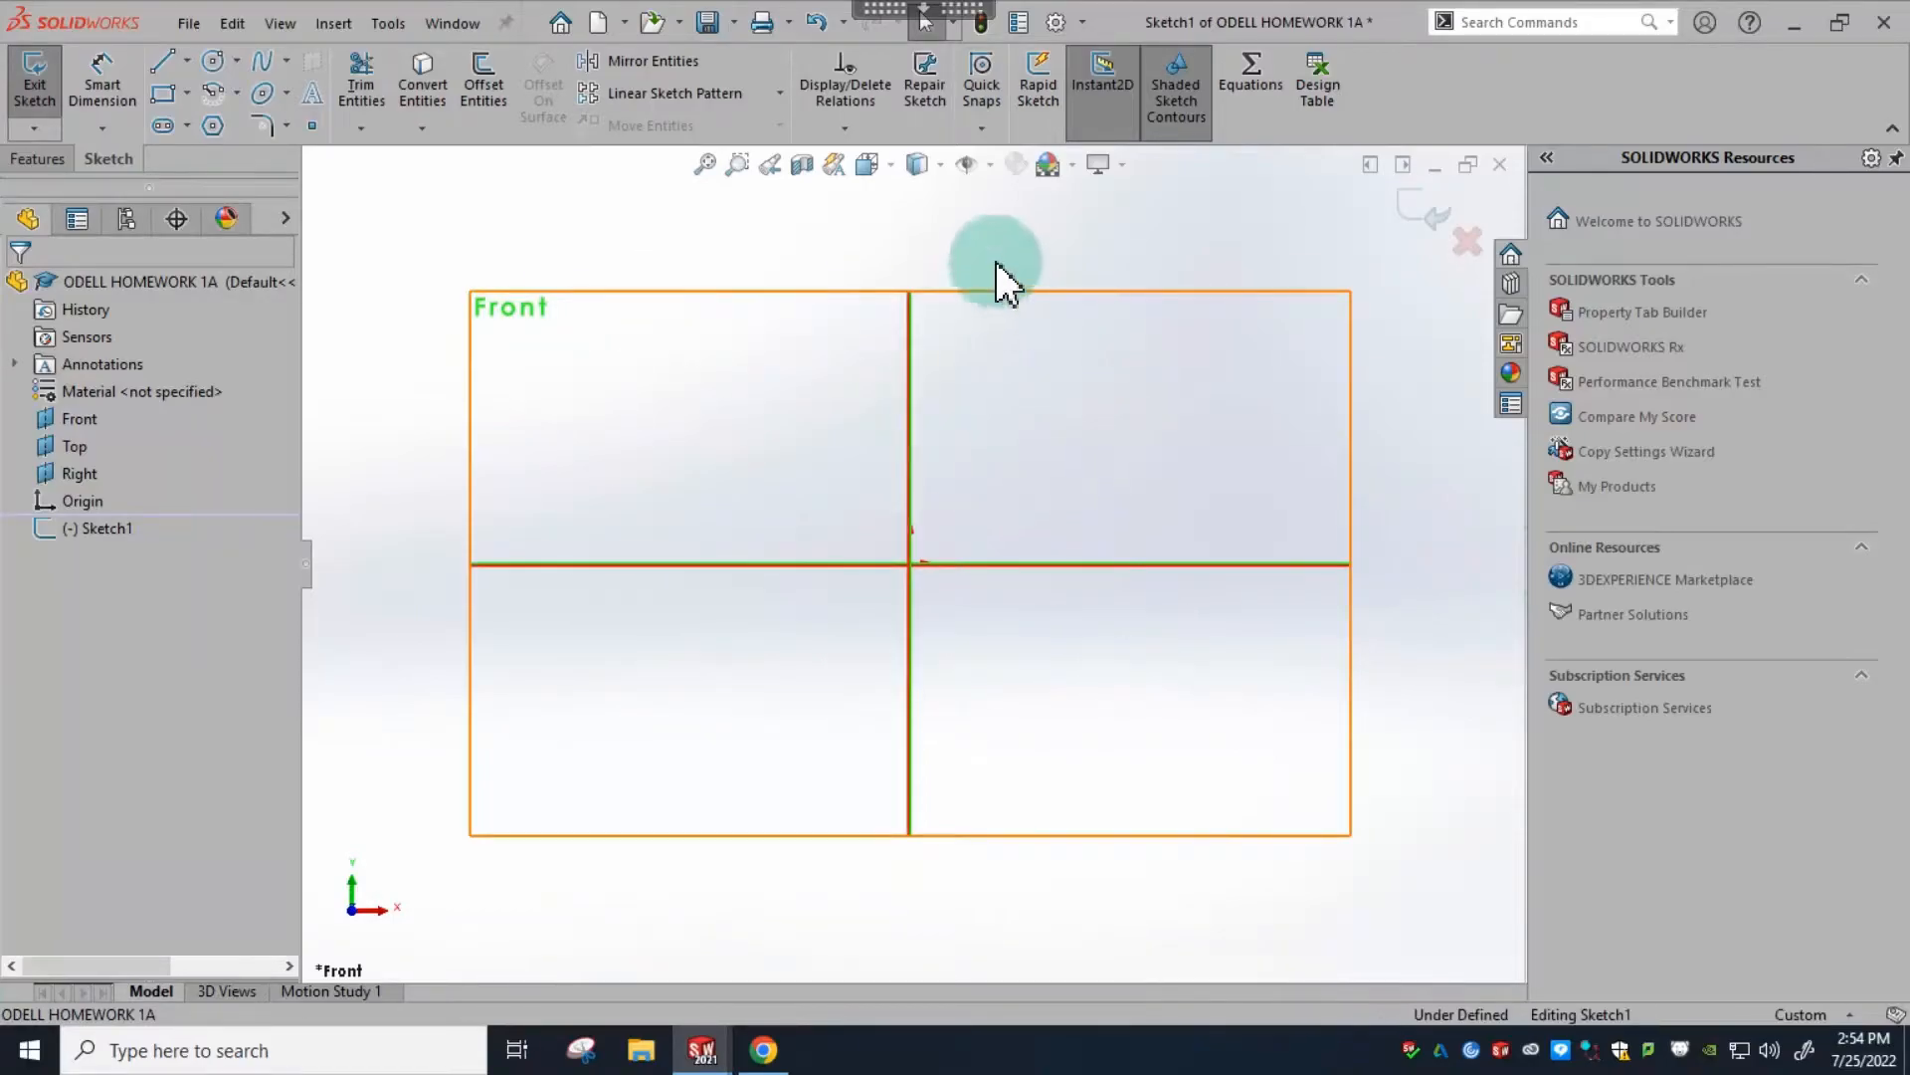
- Hide all item types in the graphics area to clear the planes, and highlight the sketch origin
{"action": "left_click", "coordinate": [969, 171]}
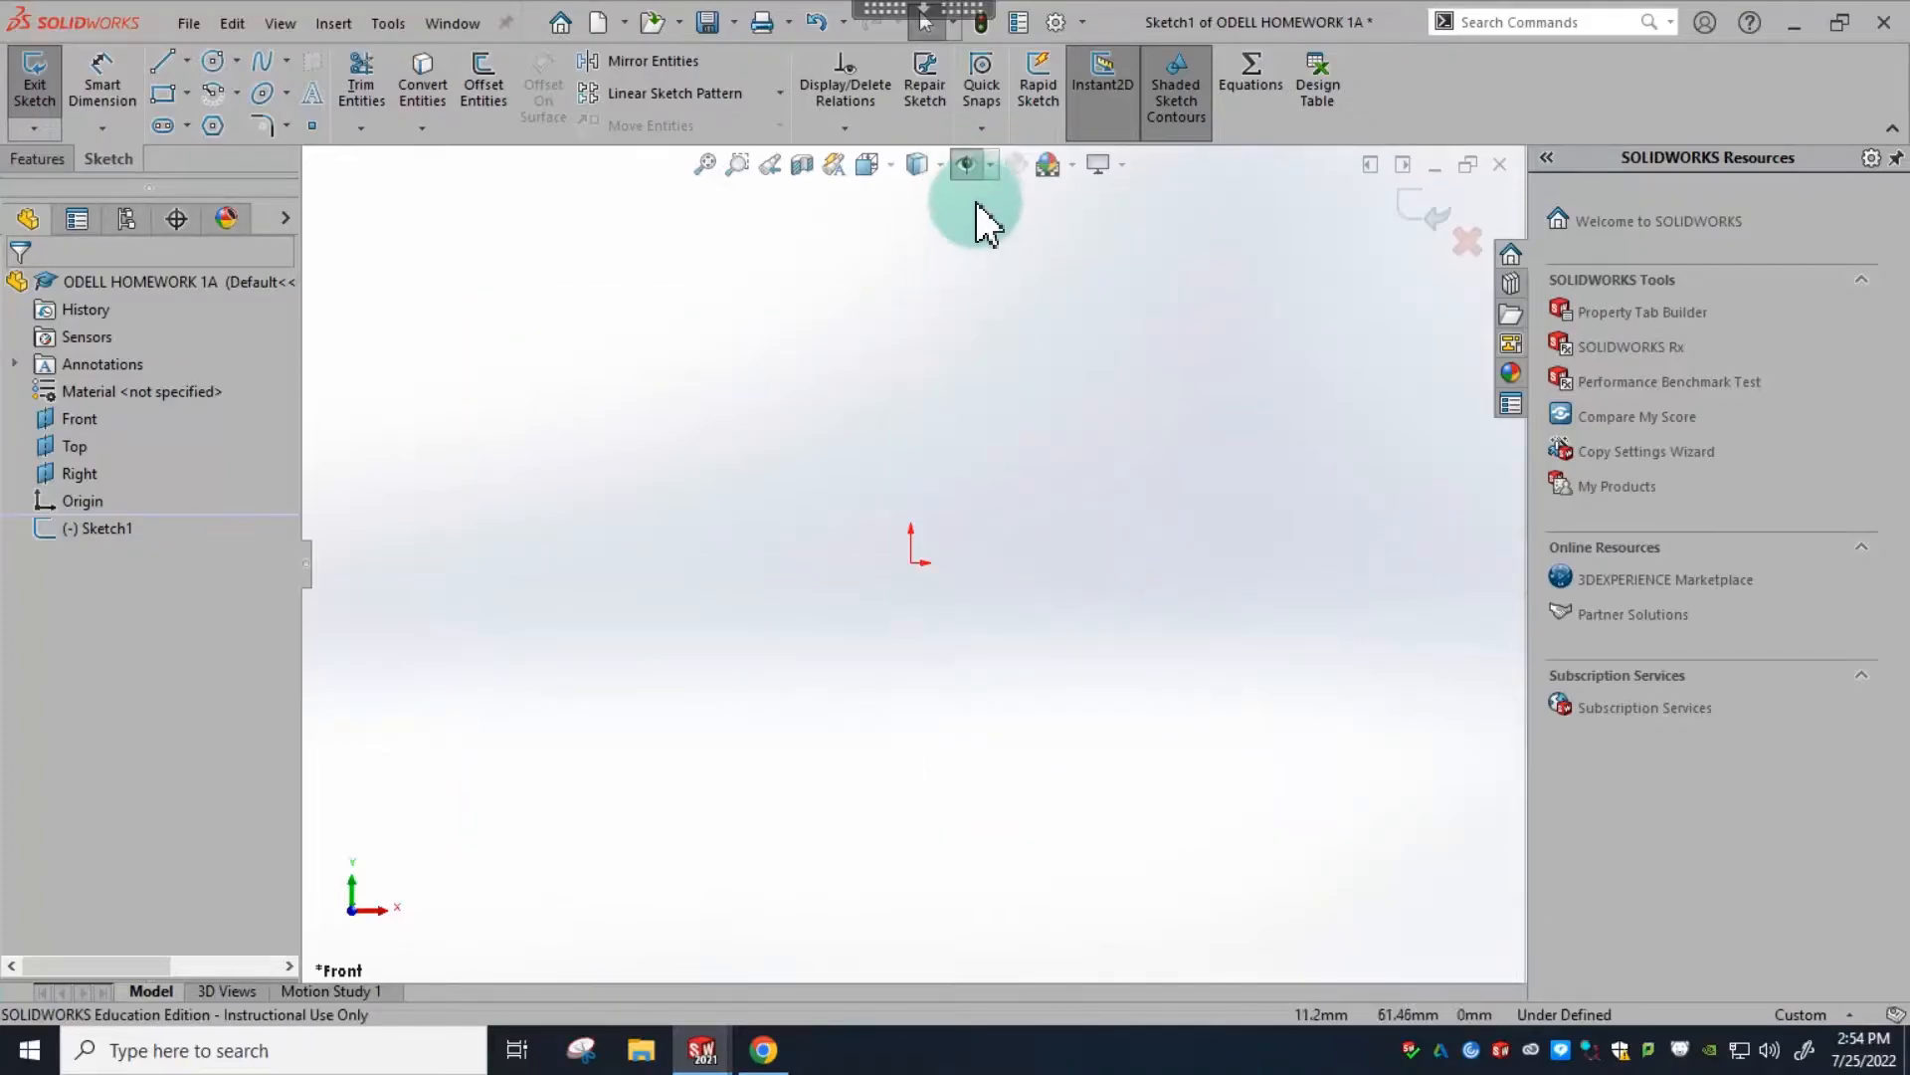
{"action": "left_click", "coordinate": [967, 164]}
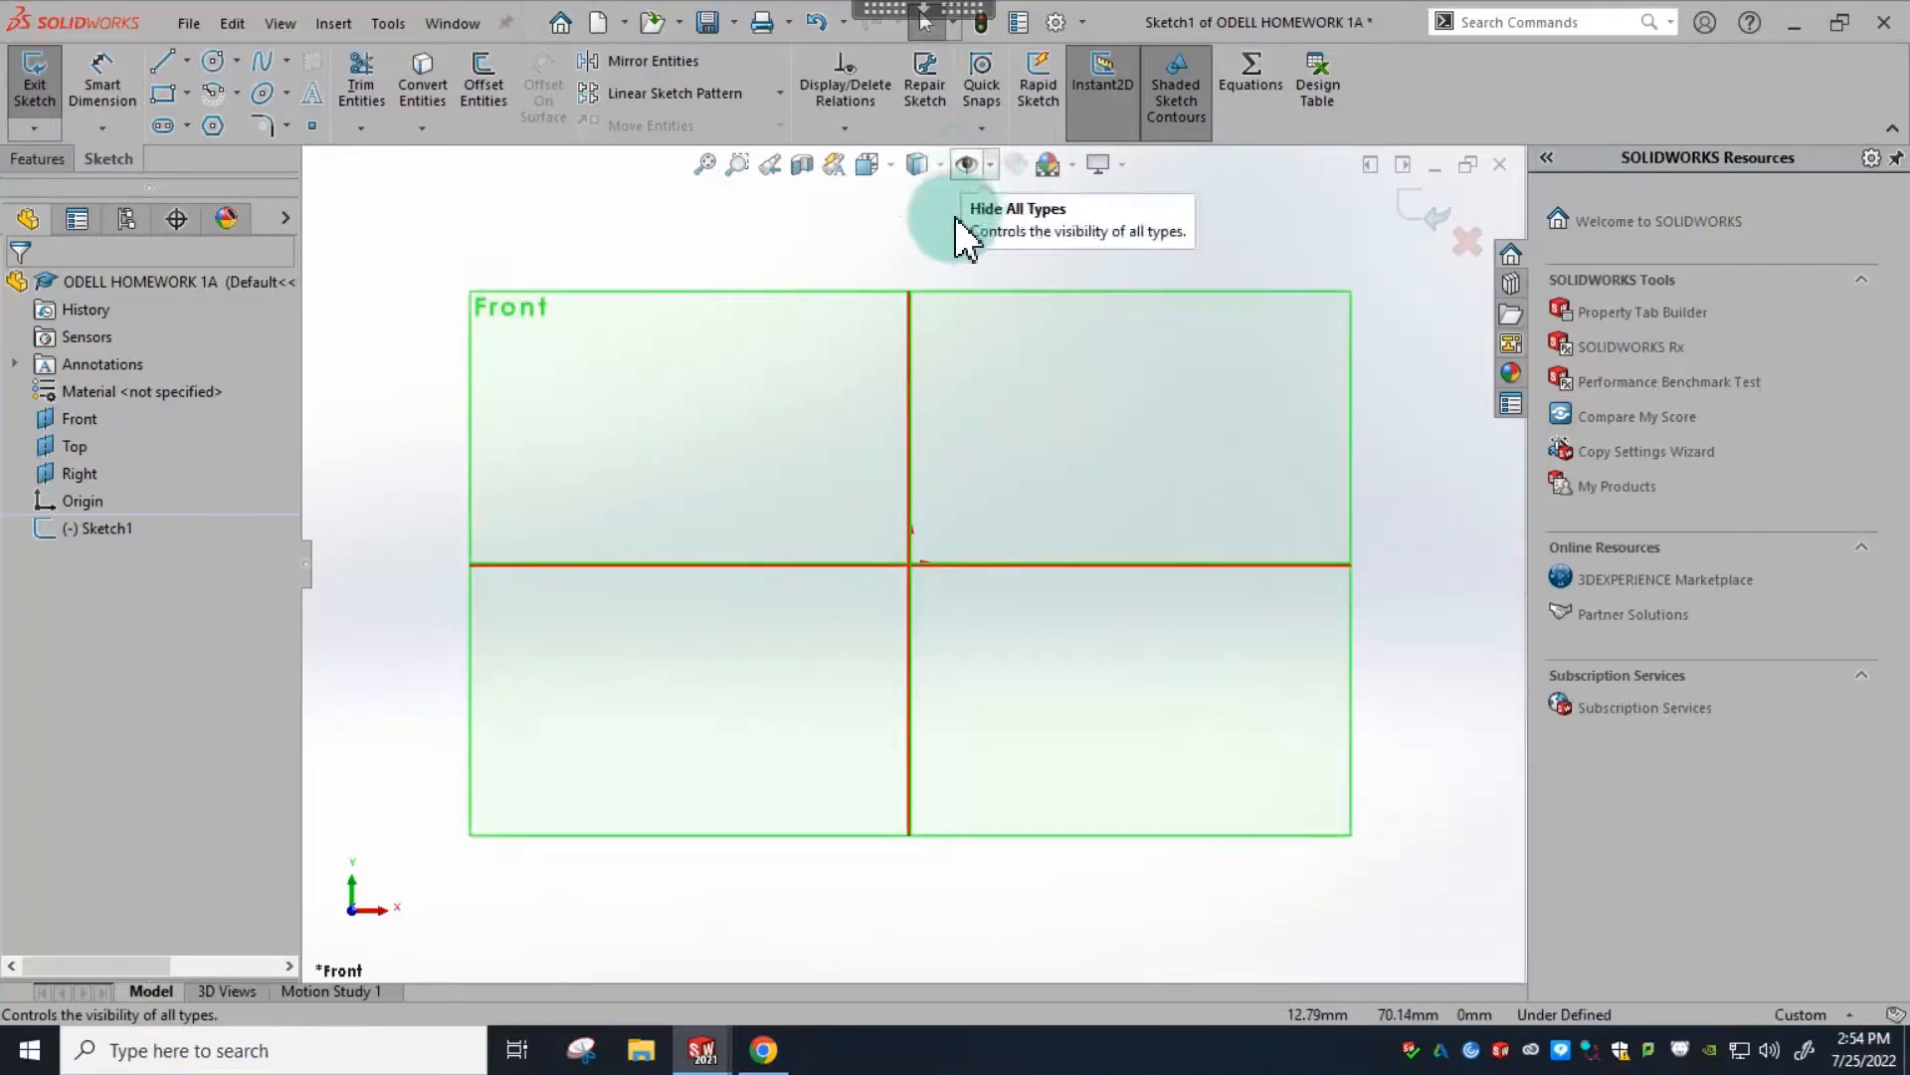
{"action": "left_click", "coordinate": [967, 164]}
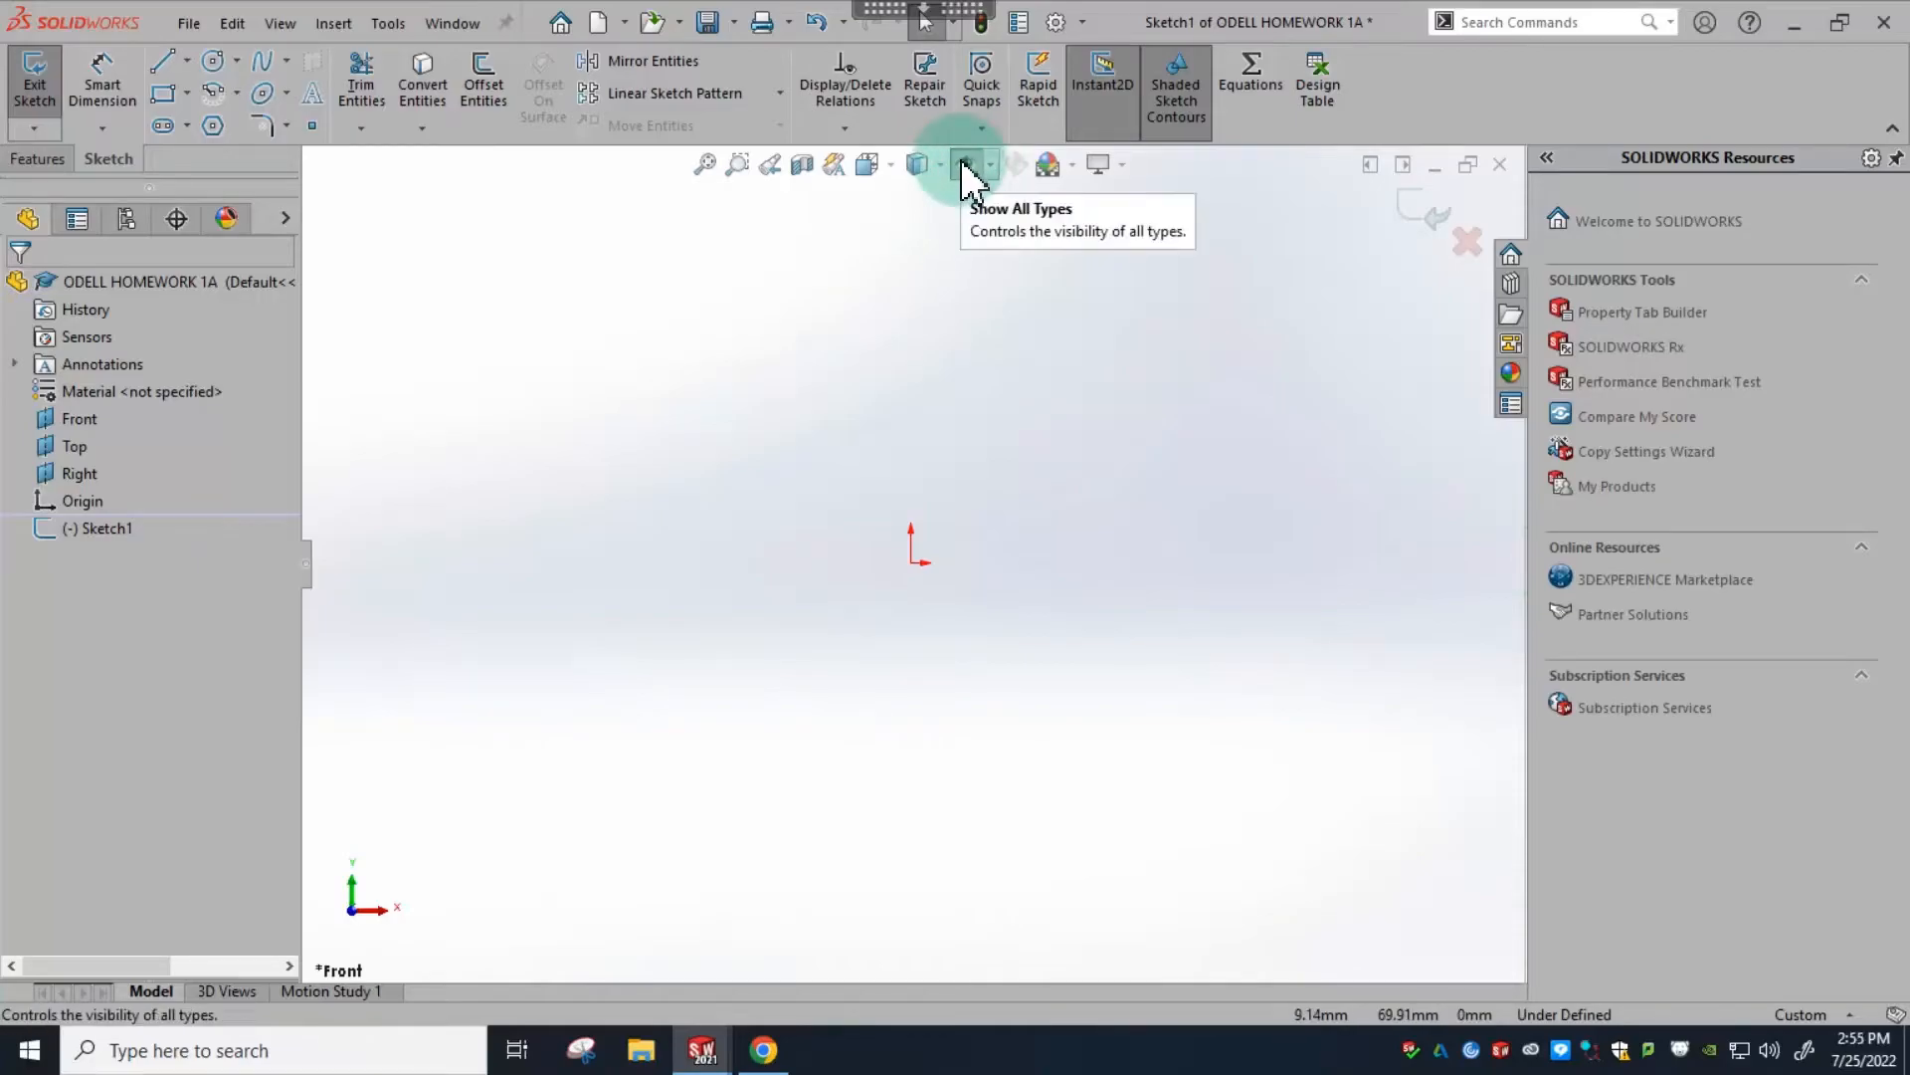
{"action": "left_click", "coordinate": [967, 164]}
{"action": "left_click", "coordinate": [990, 165]}
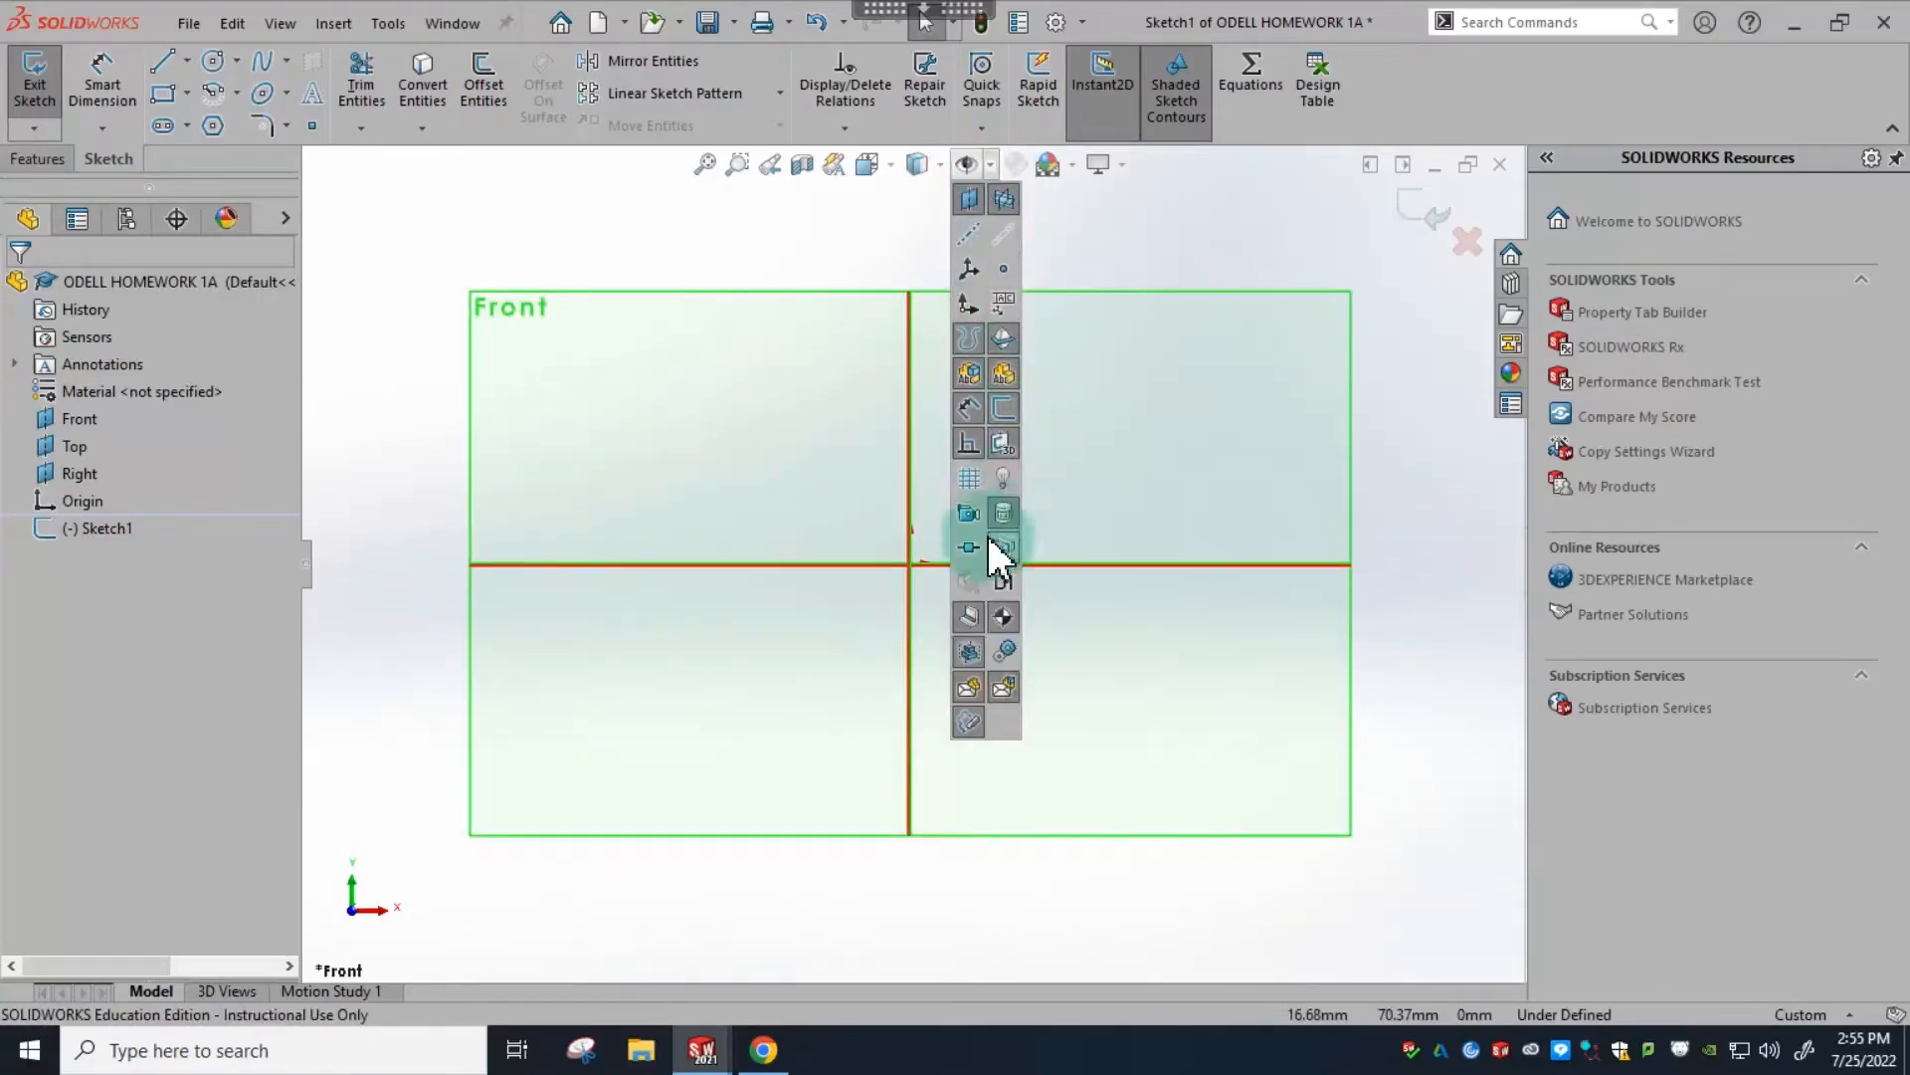
{"action": "left_click", "coordinate": [967, 164]}
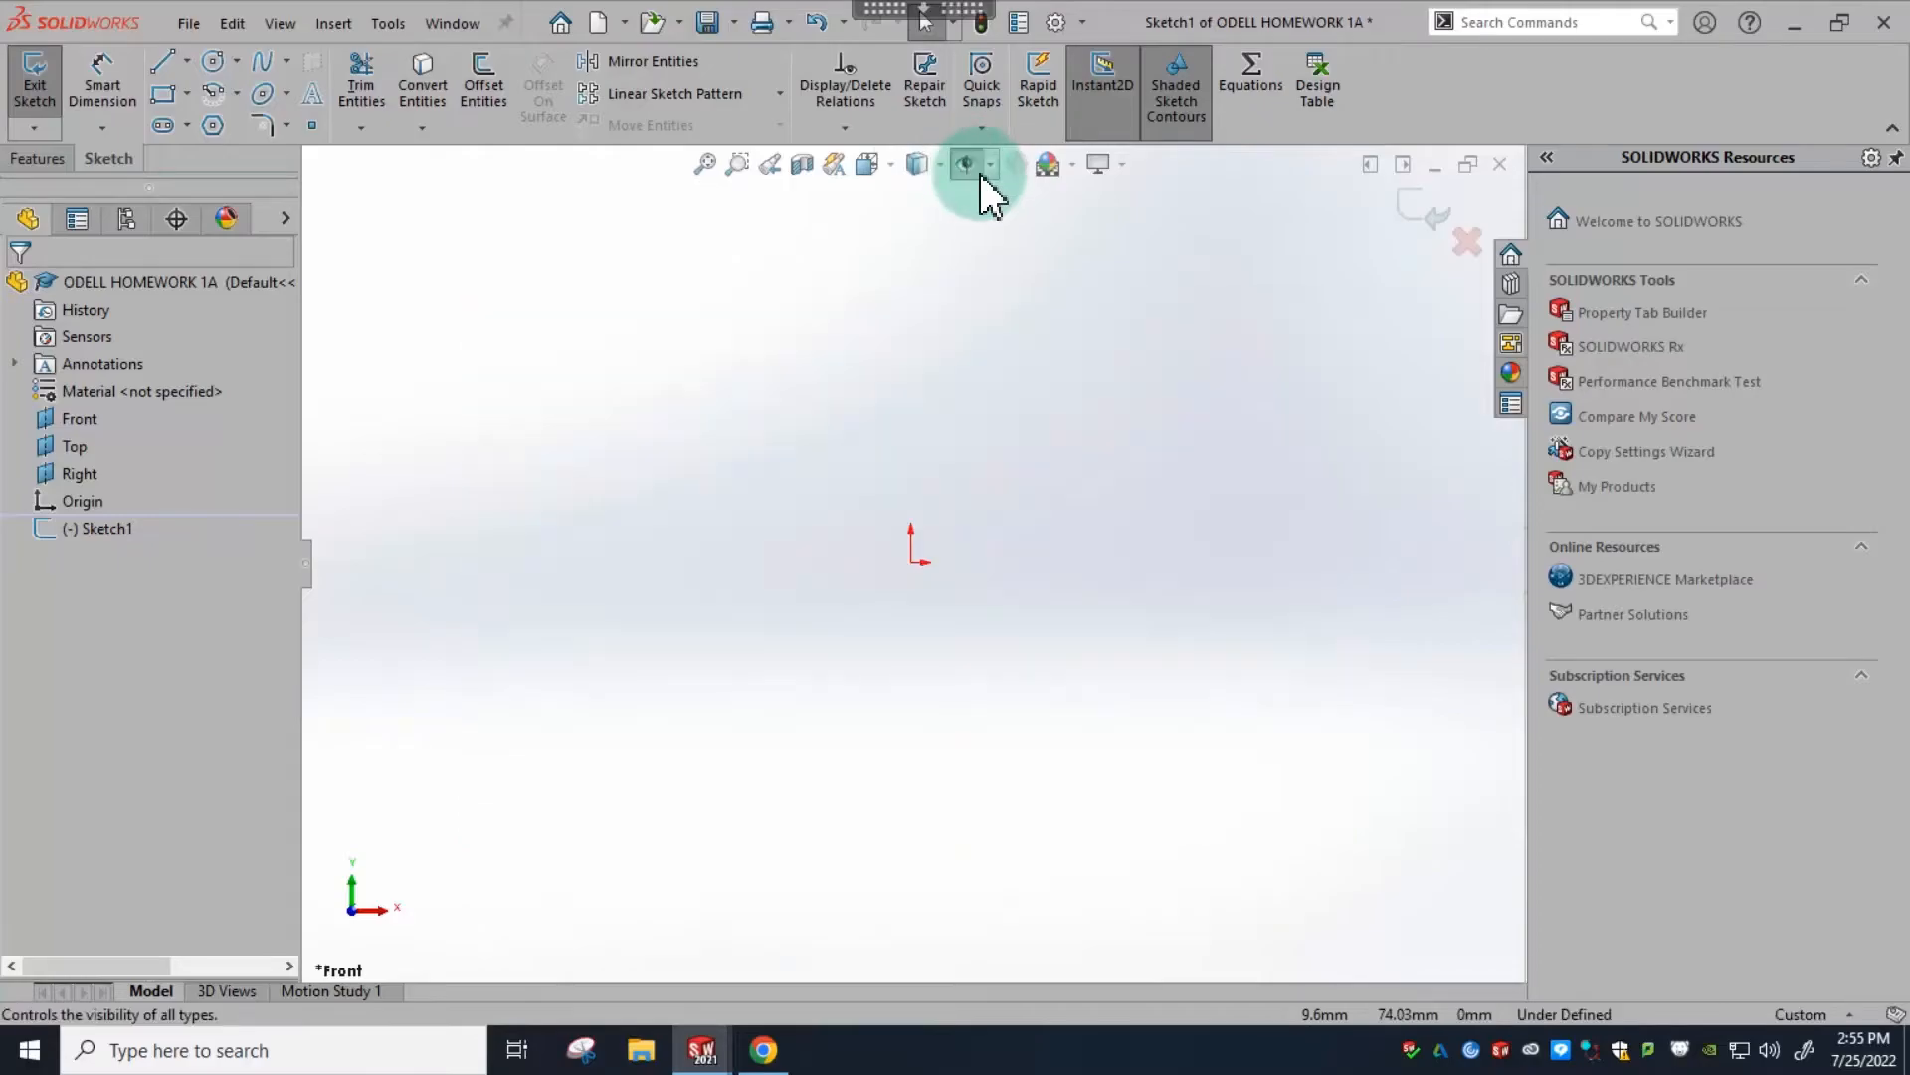
{"action": "left_click", "coordinate": [911, 564]}
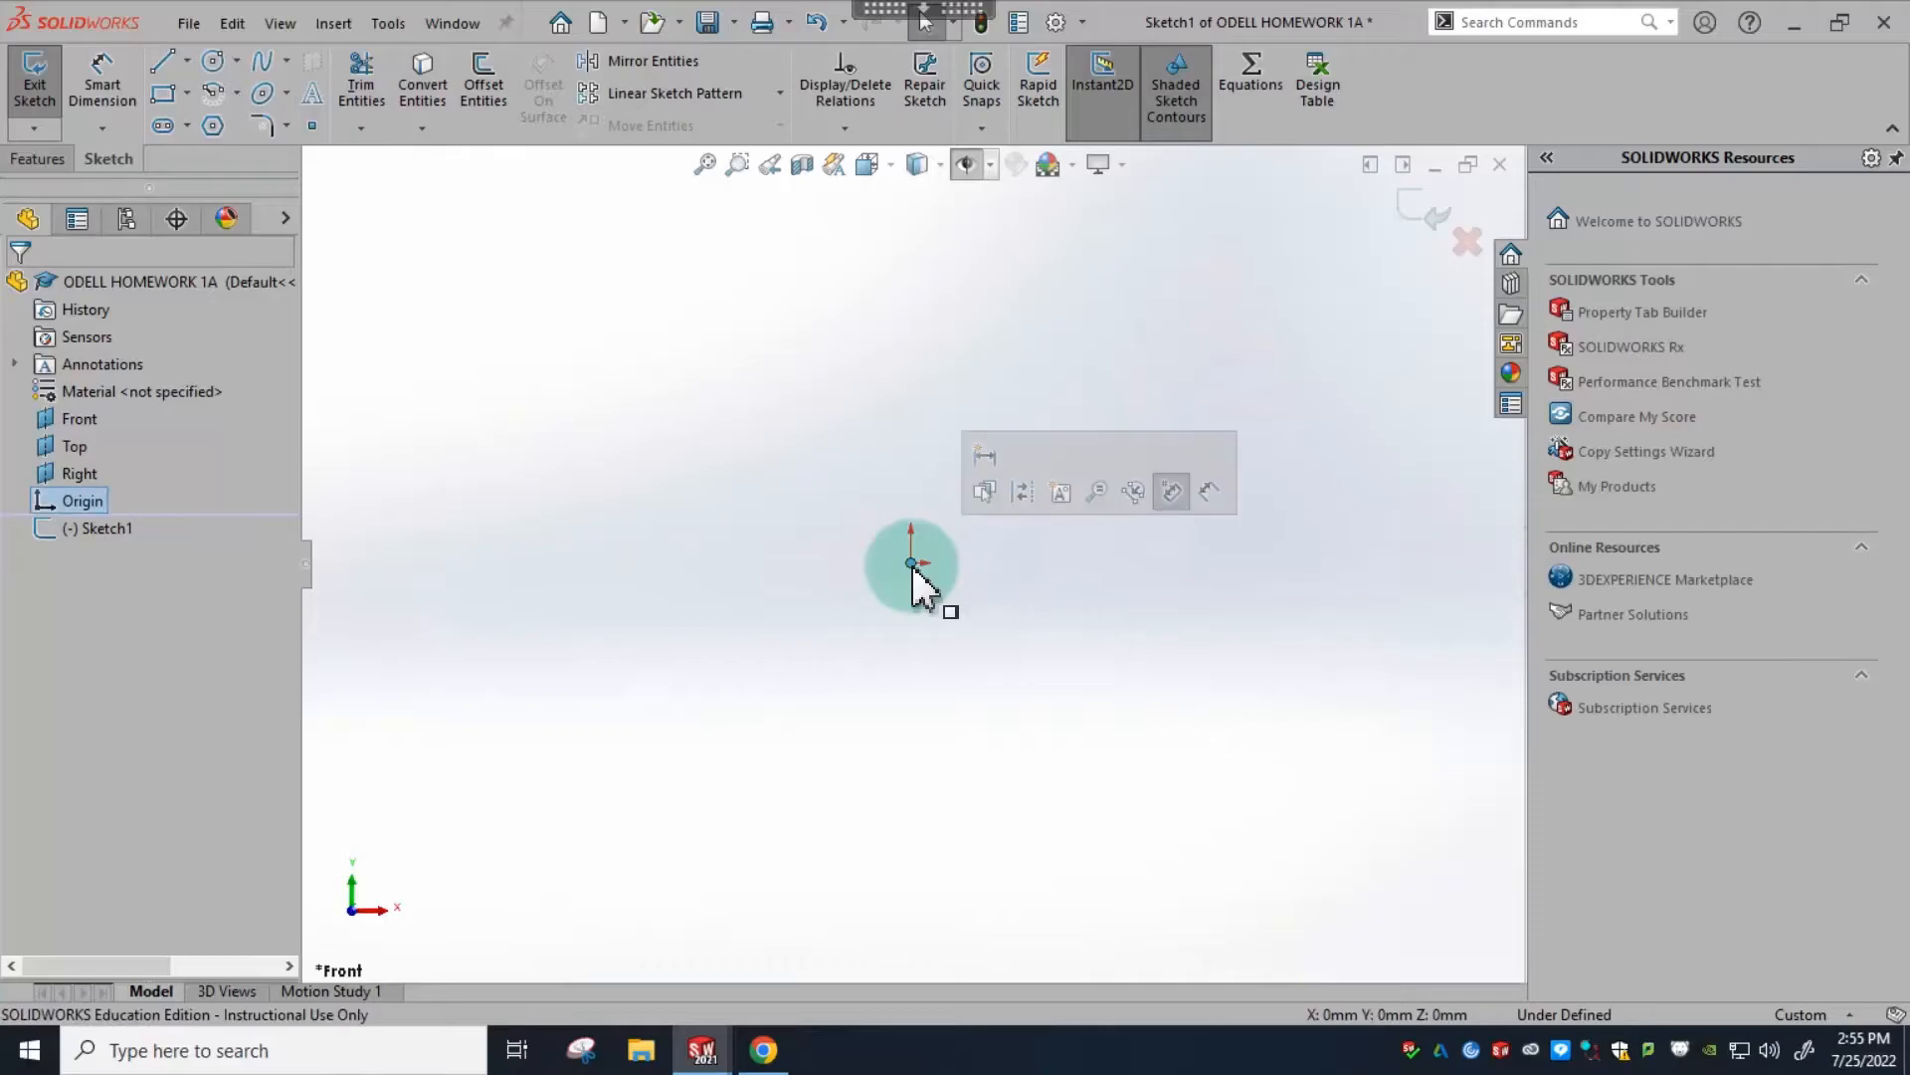
{"action": "left_click", "coordinate": [106, 501]}
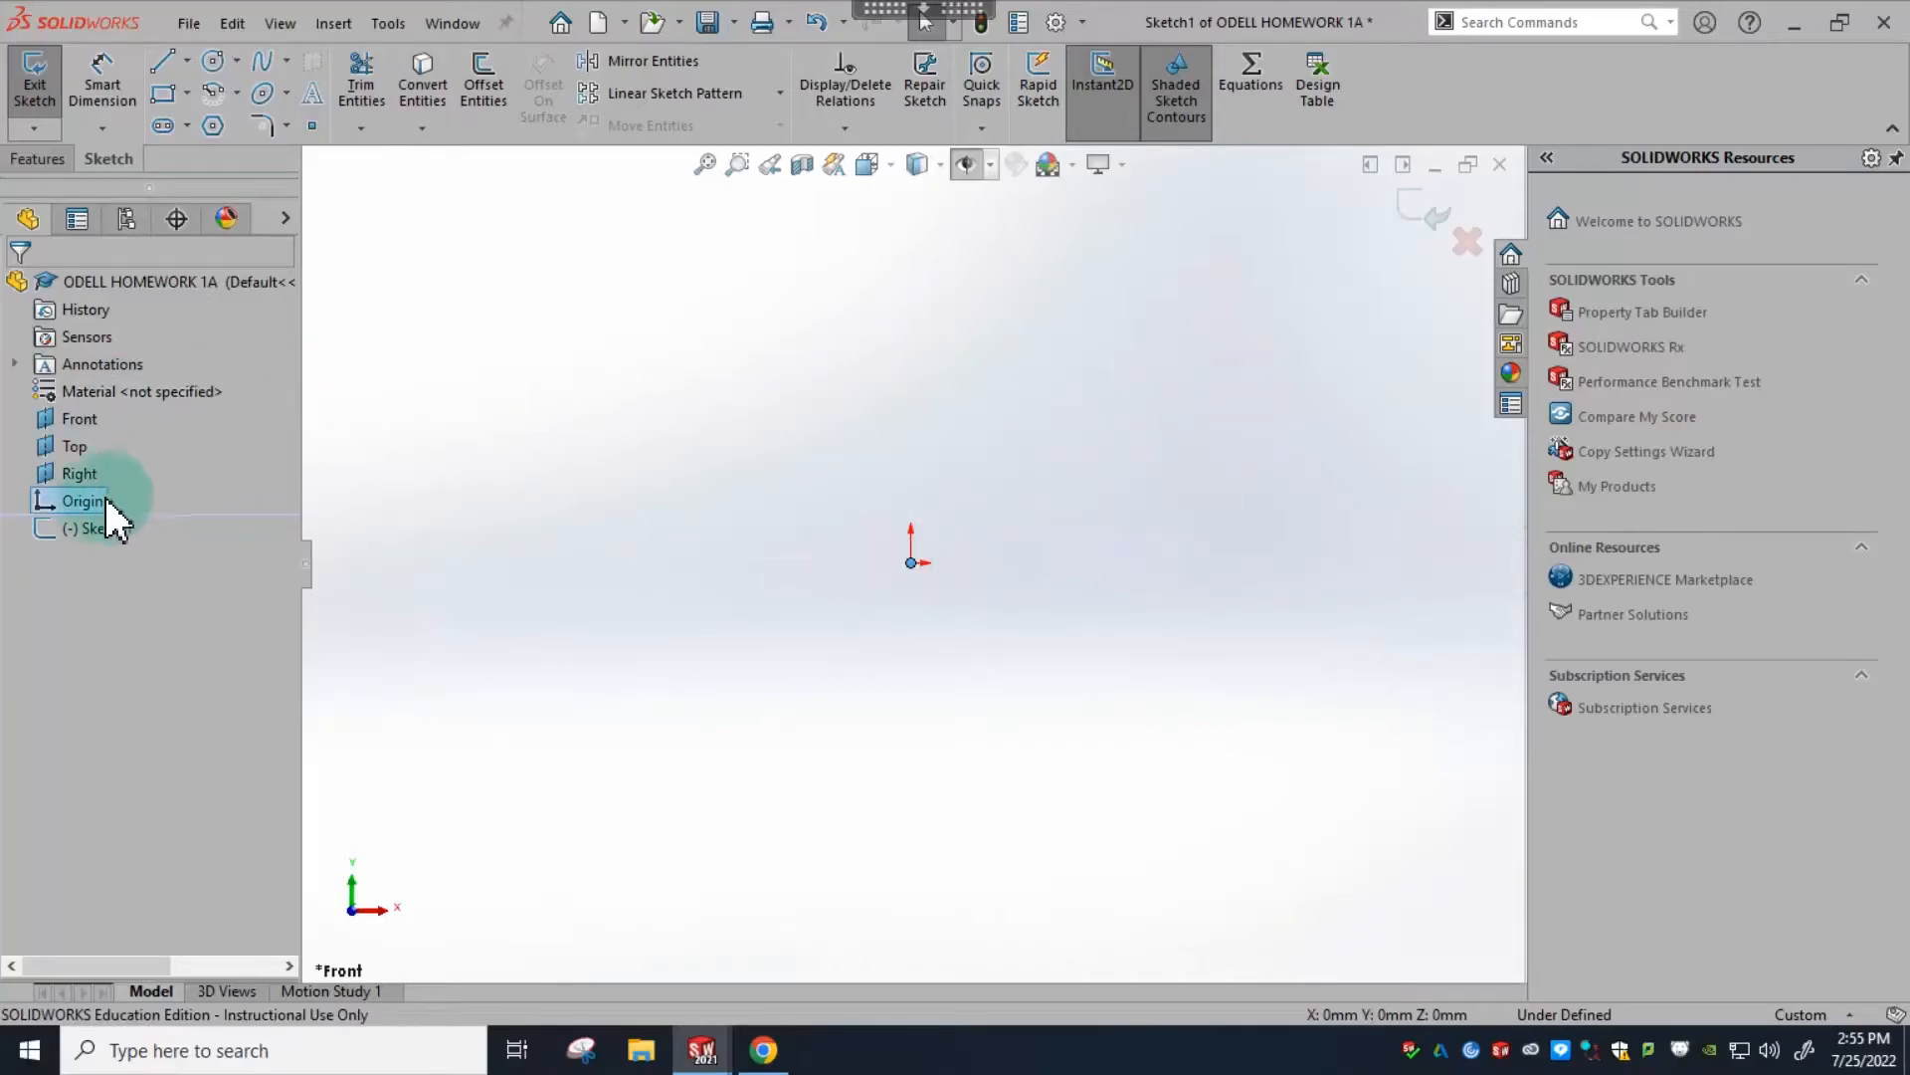
- Sketch a closed profile from the origin with a chamfered upper-right corner, and lower its top edge to about 40 mm high
{"action": "left_click", "coordinate": [161, 72]}
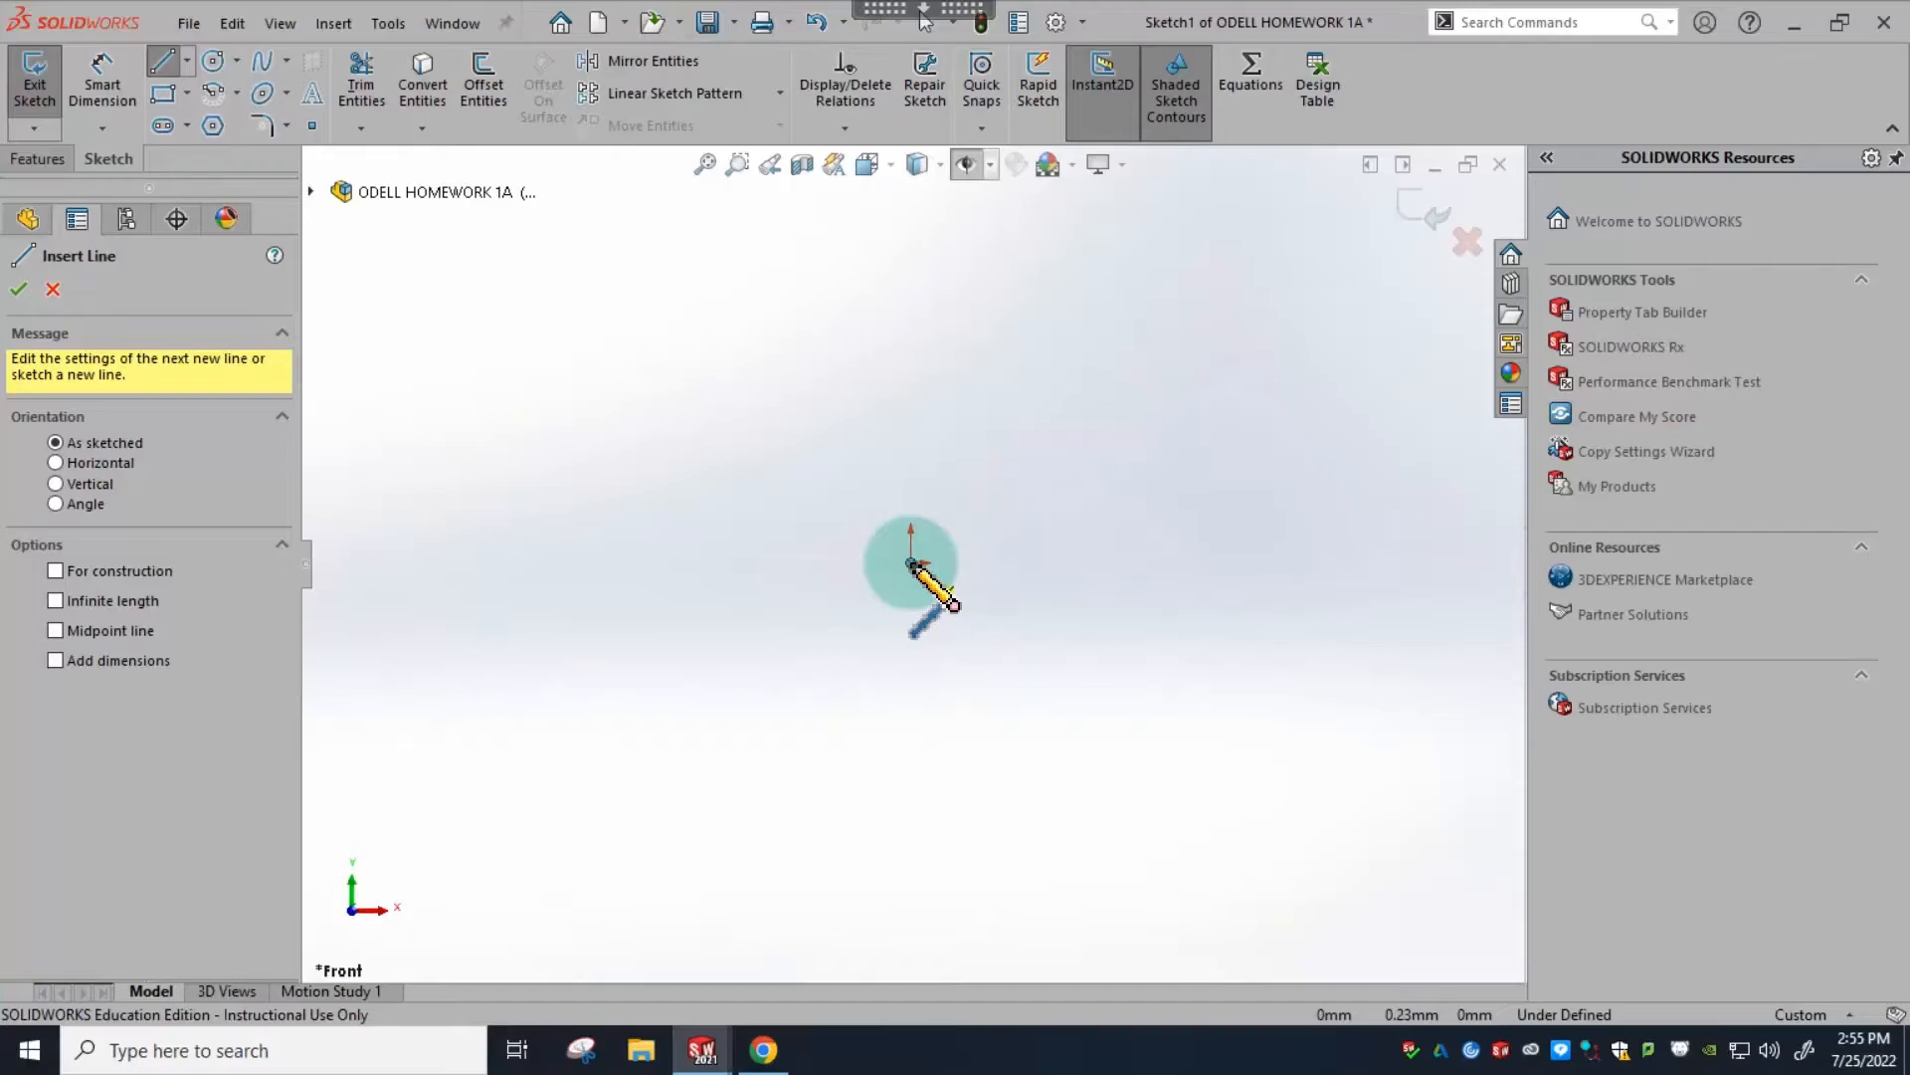
{"action": "left_click", "coordinate": [911, 564]}
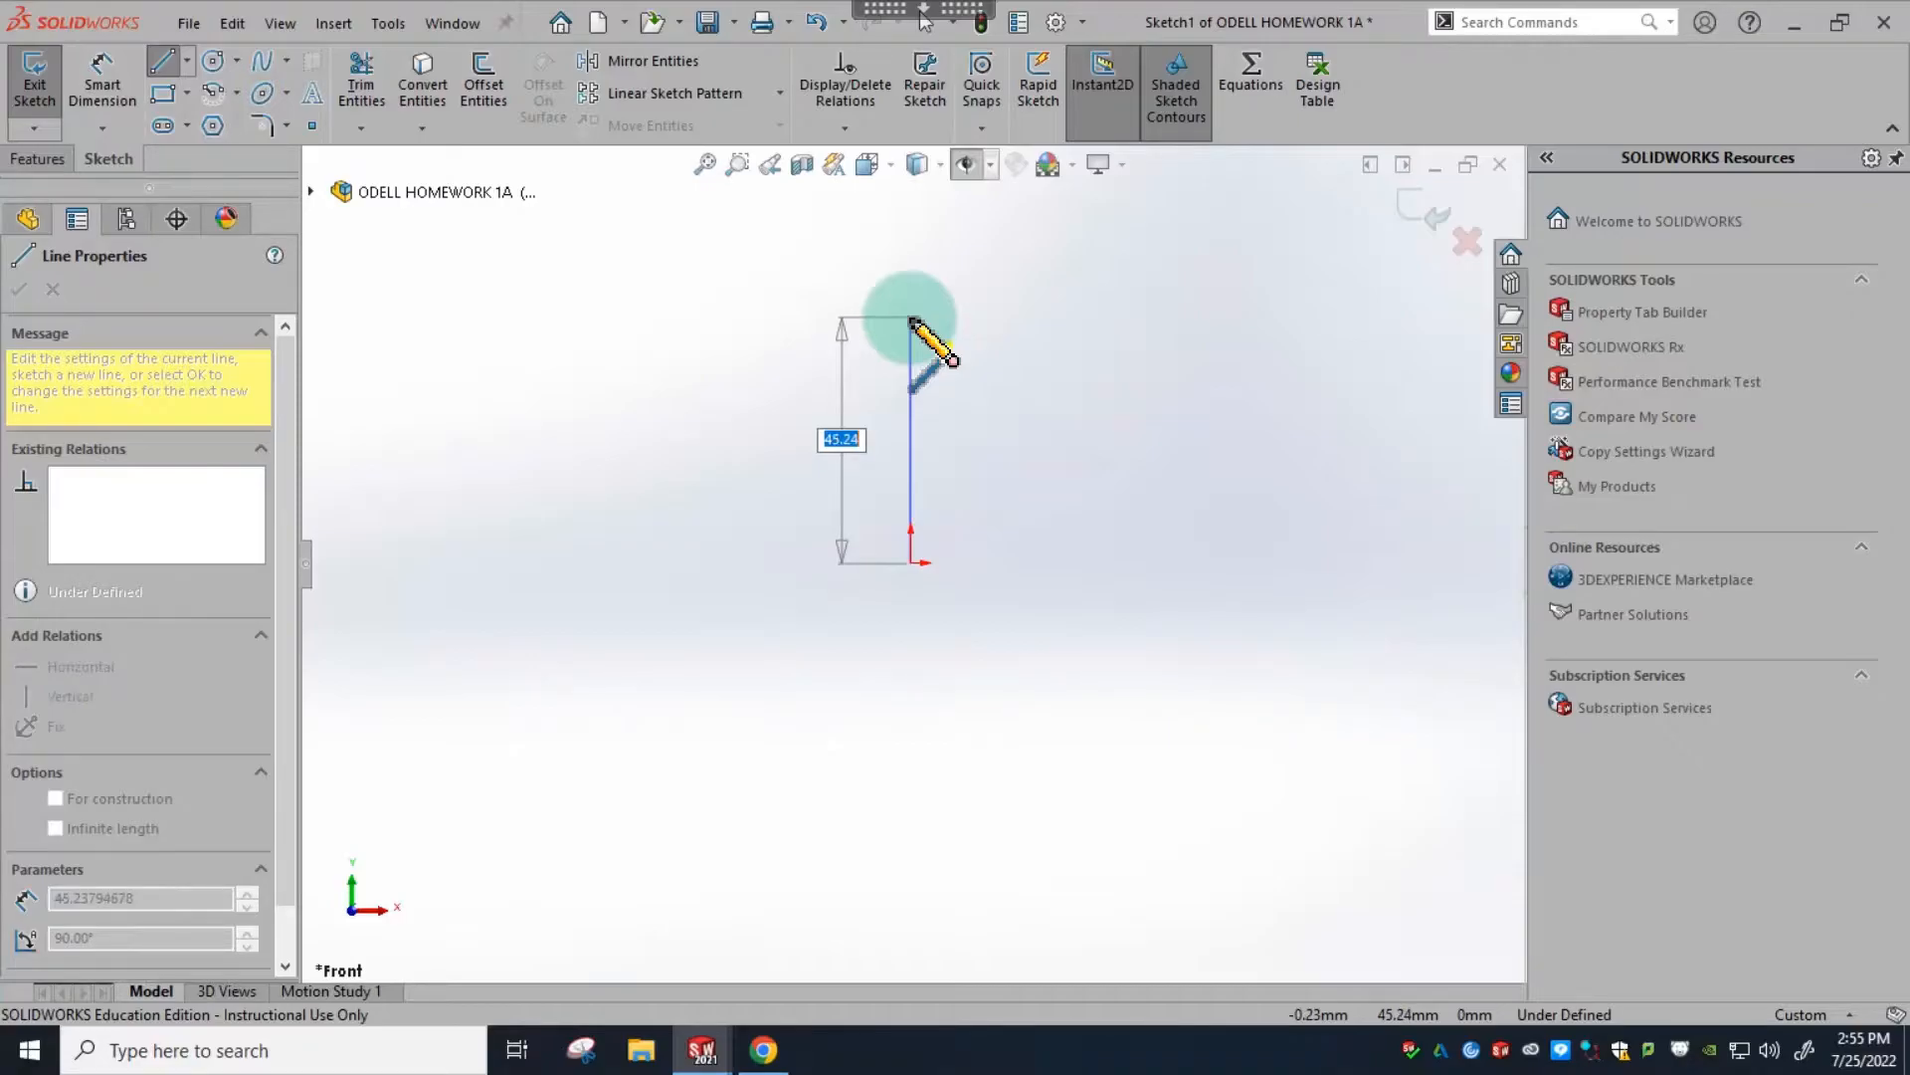
{"action": "left_click", "coordinate": [912, 319]}
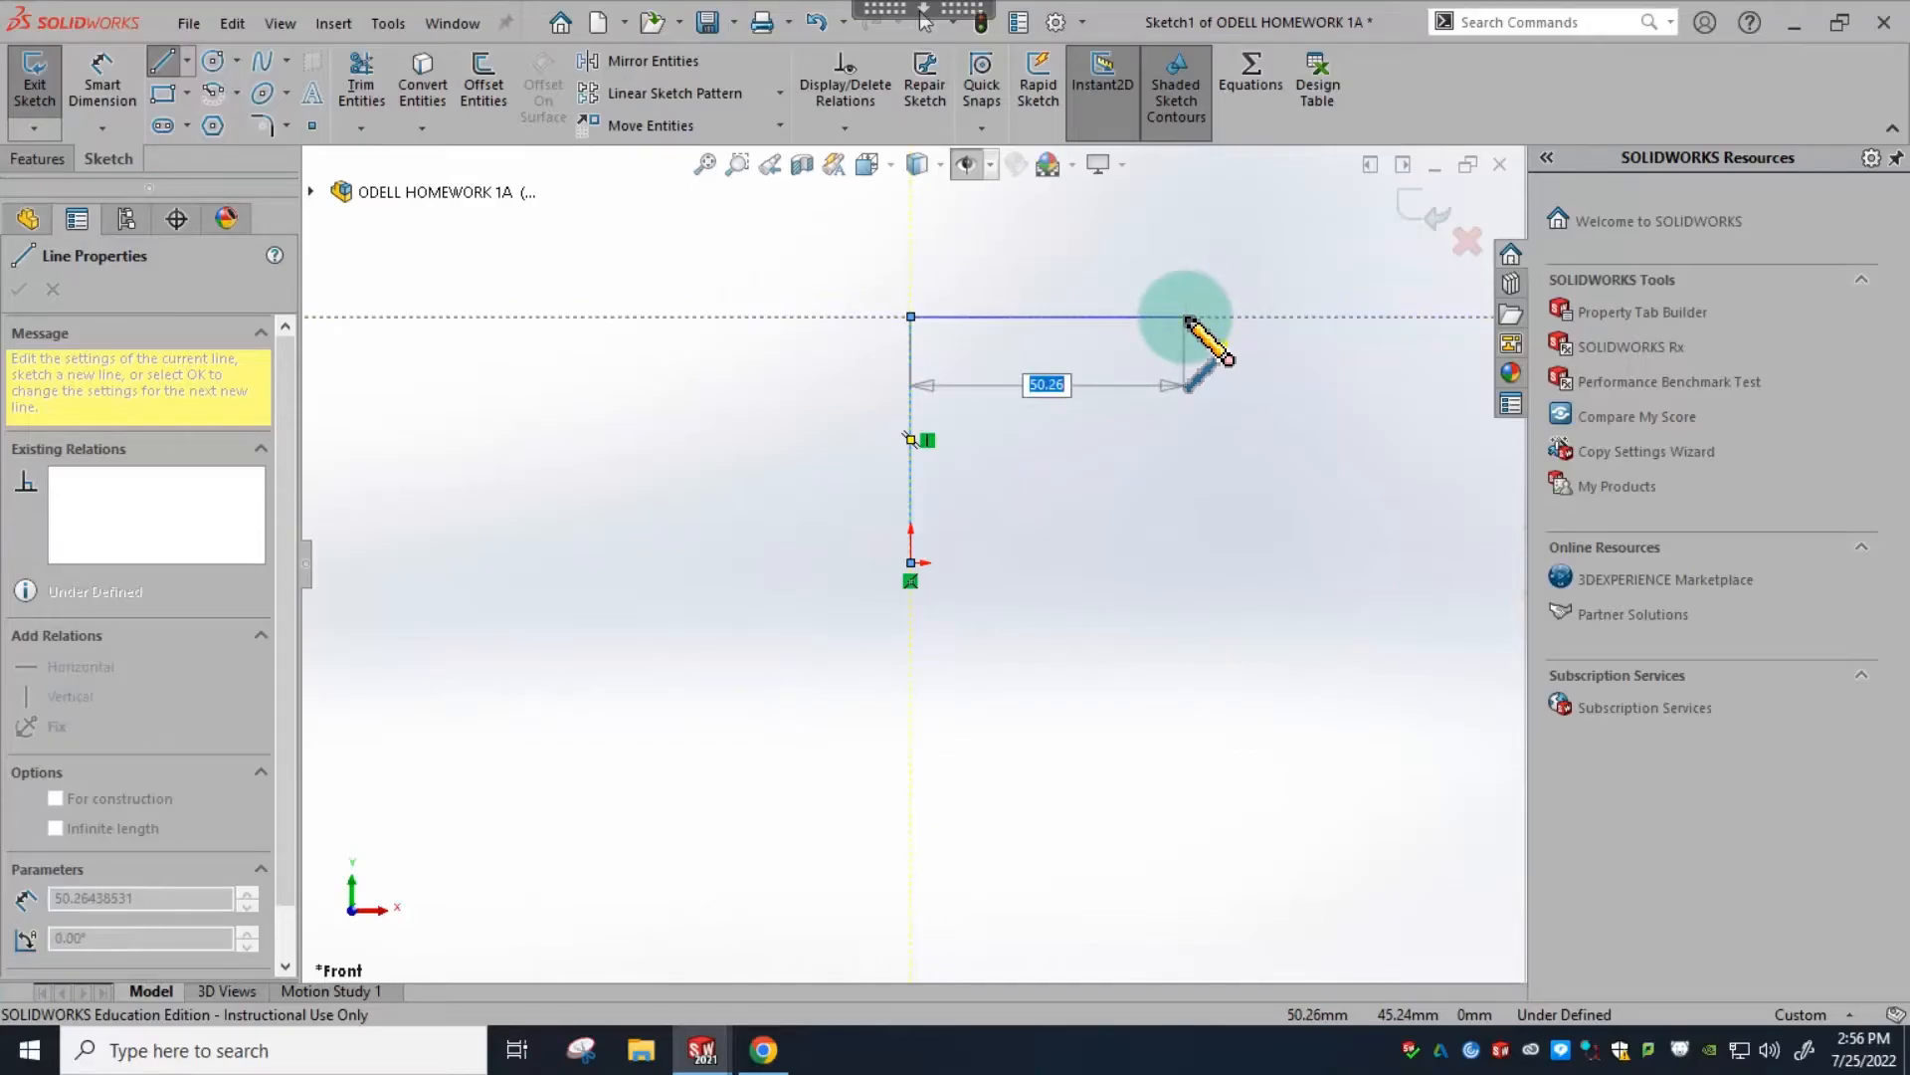
{"action": "left_click", "coordinate": [1186, 317]}
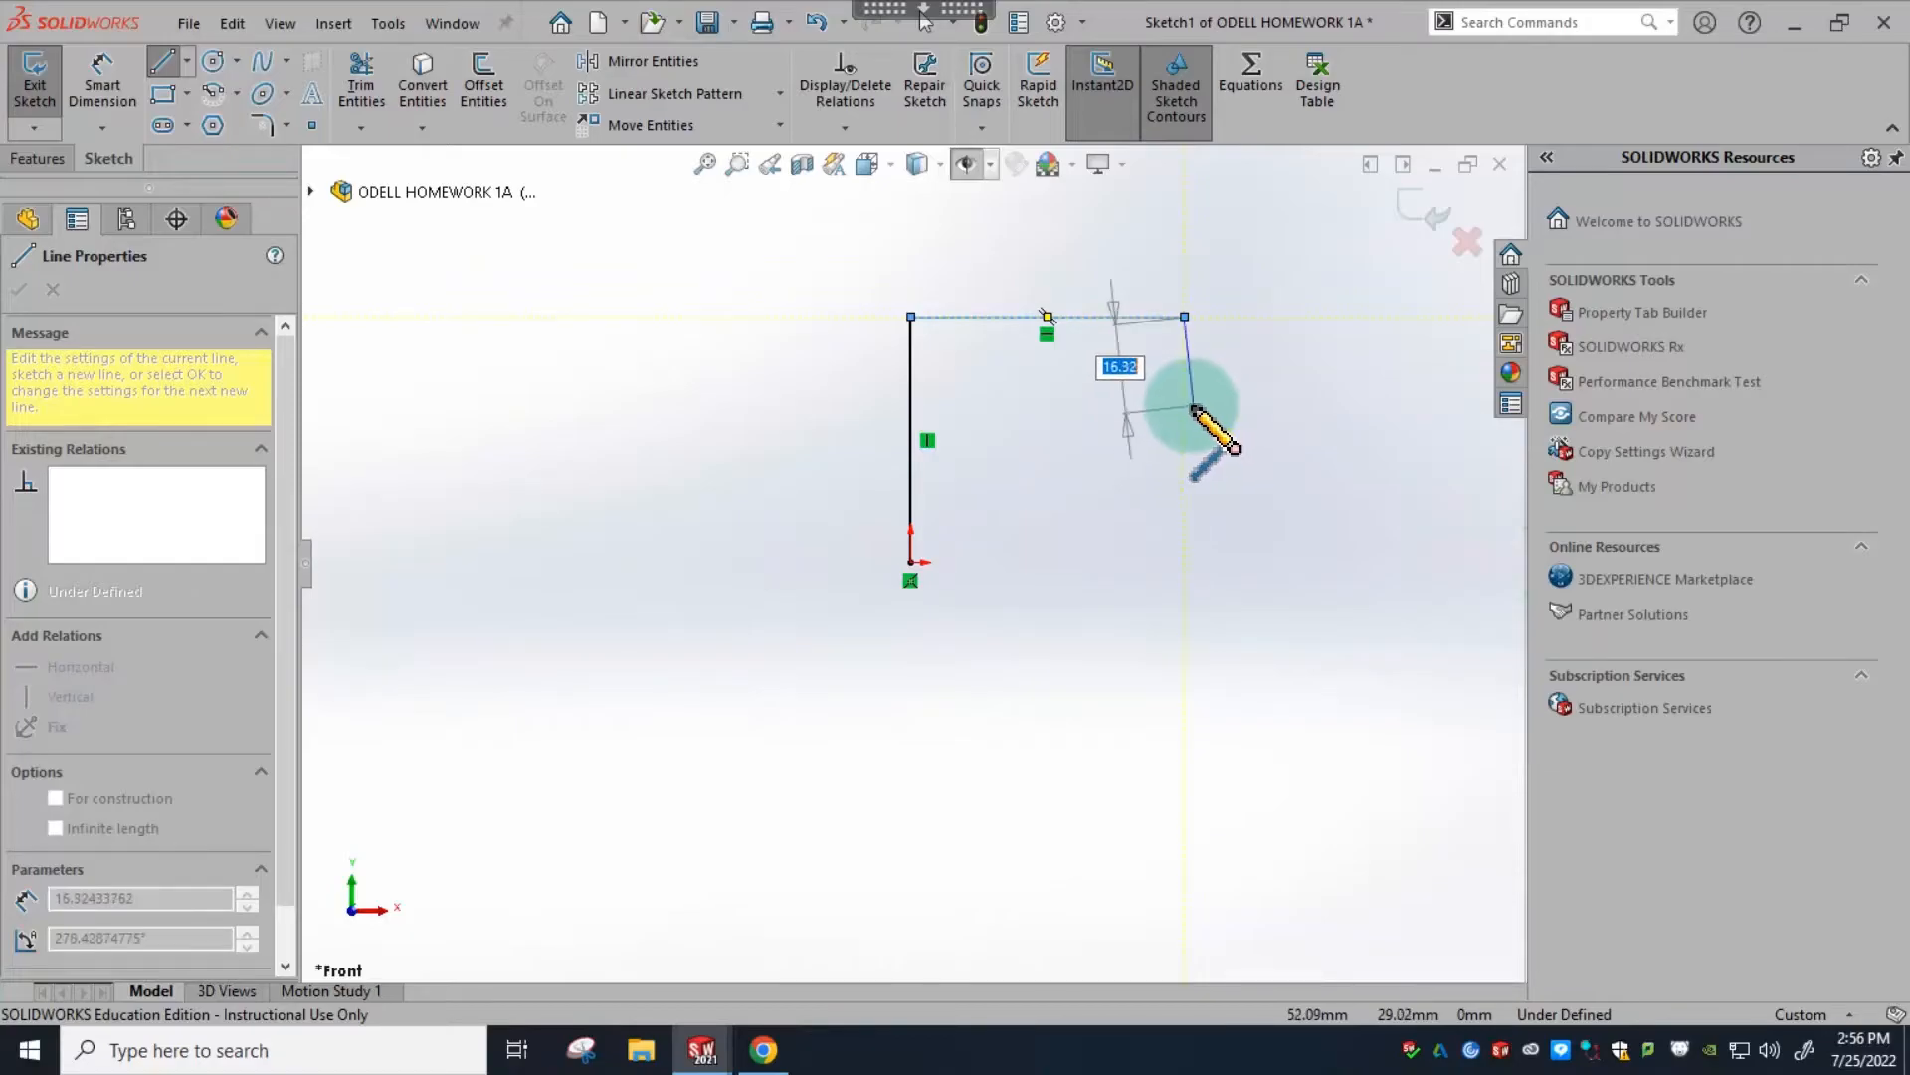
{"action": "left_click", "coordinate": [1257, 392]}
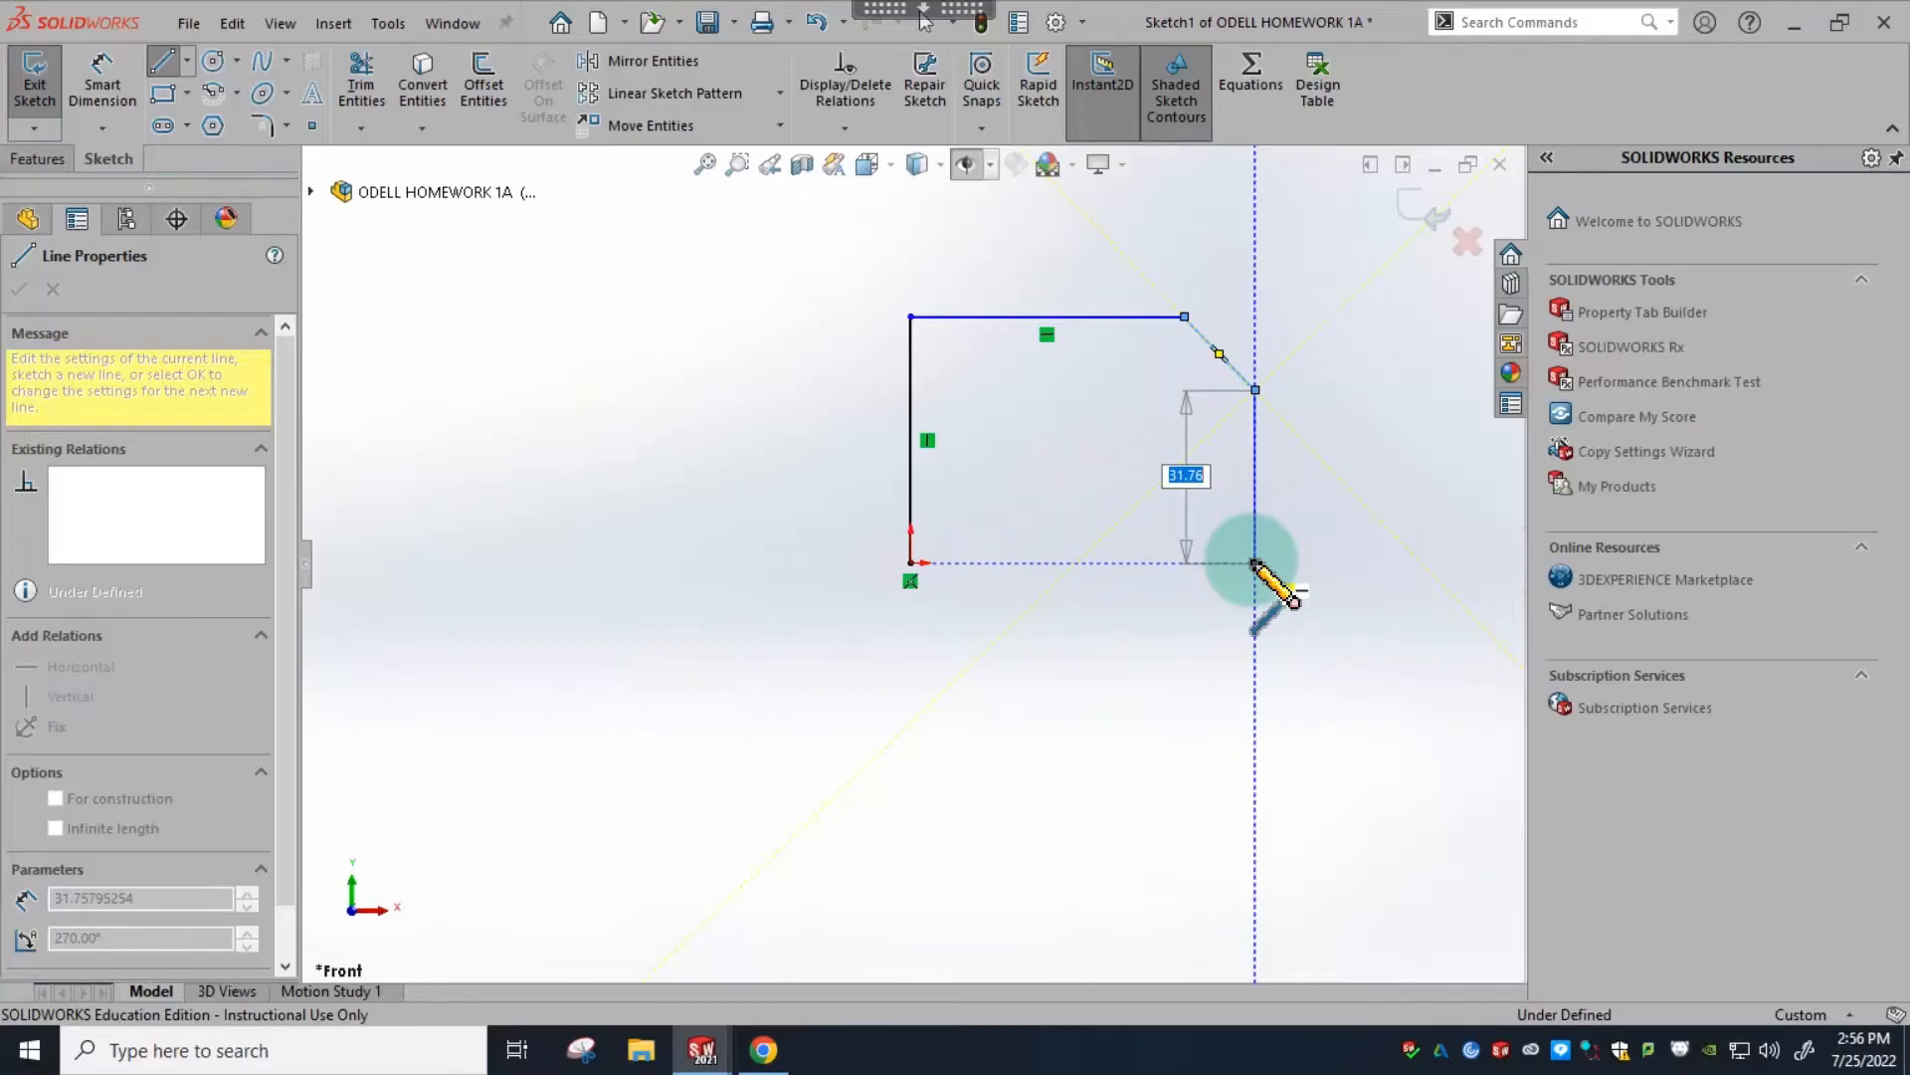
{"action": "left_click", "coordinate": [1254, 562]}
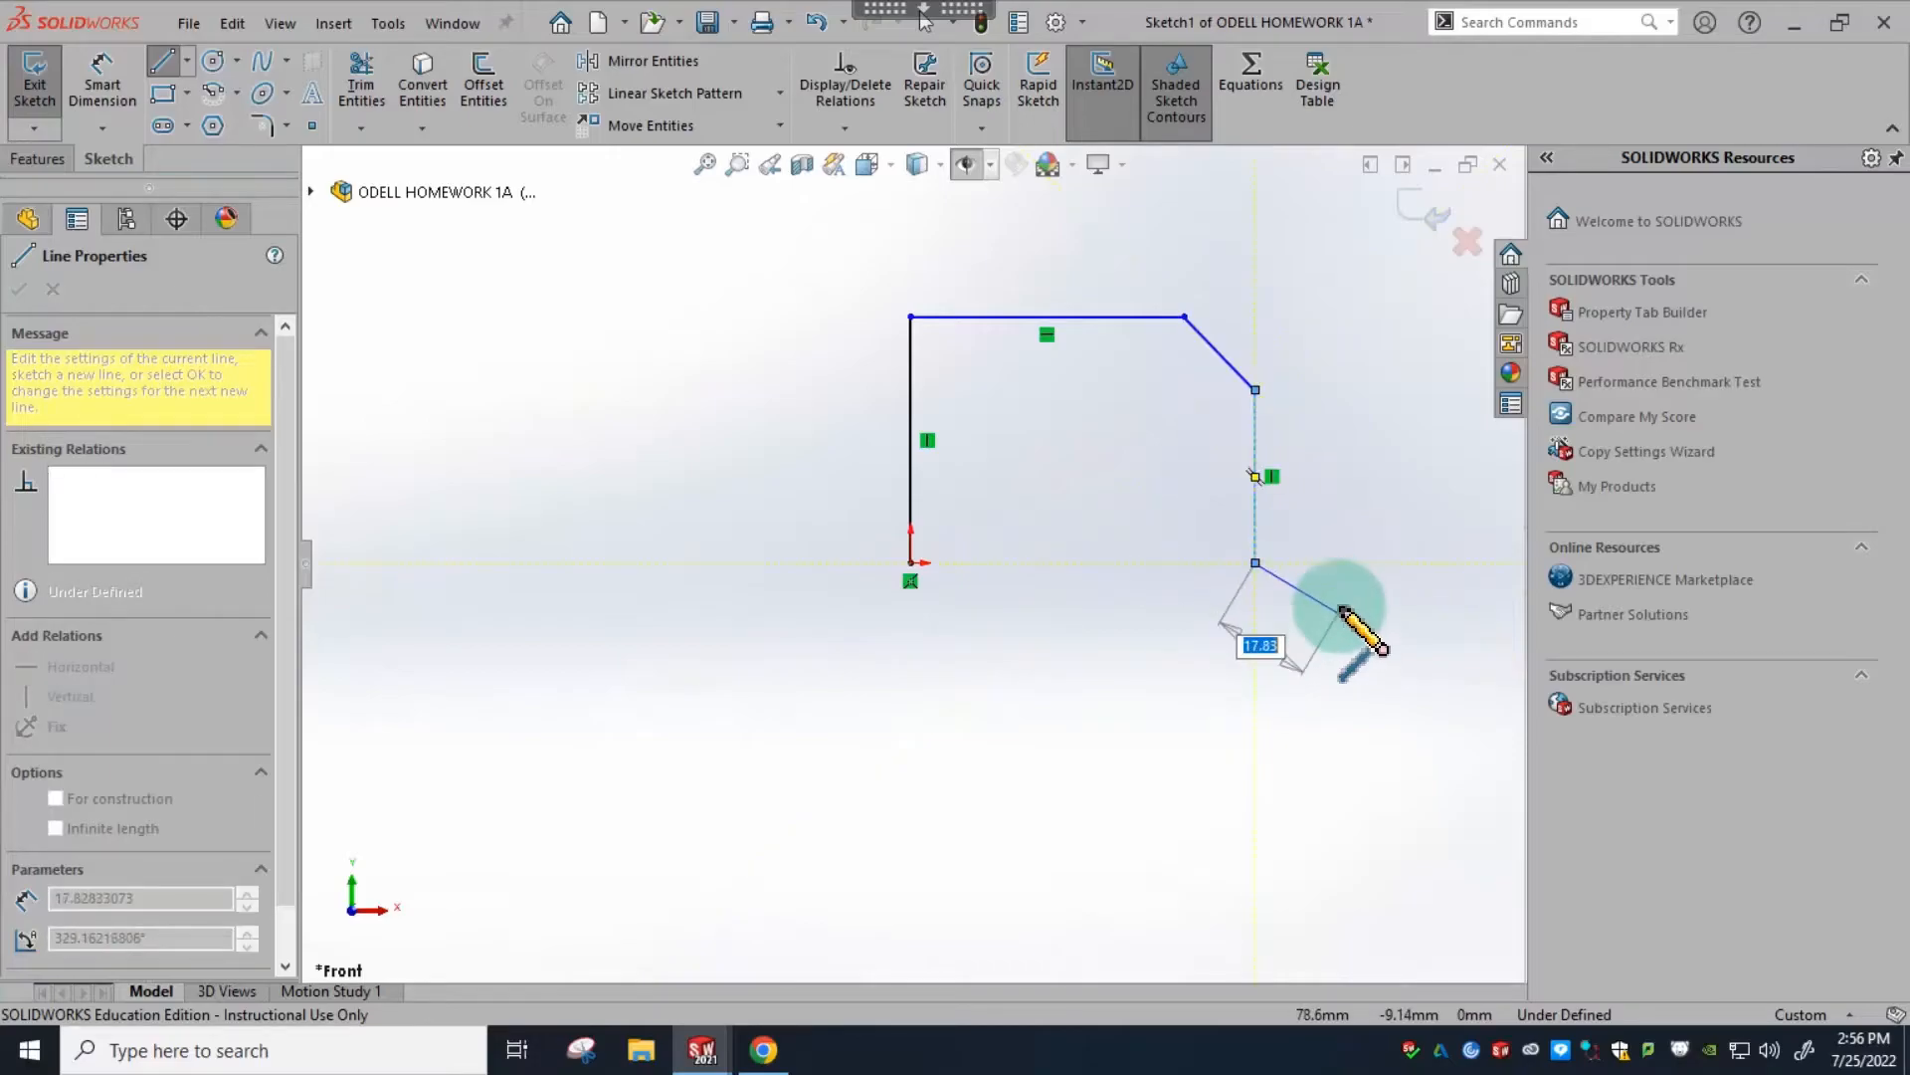
{"action": "left_click", "coordinate": [912, 564]}
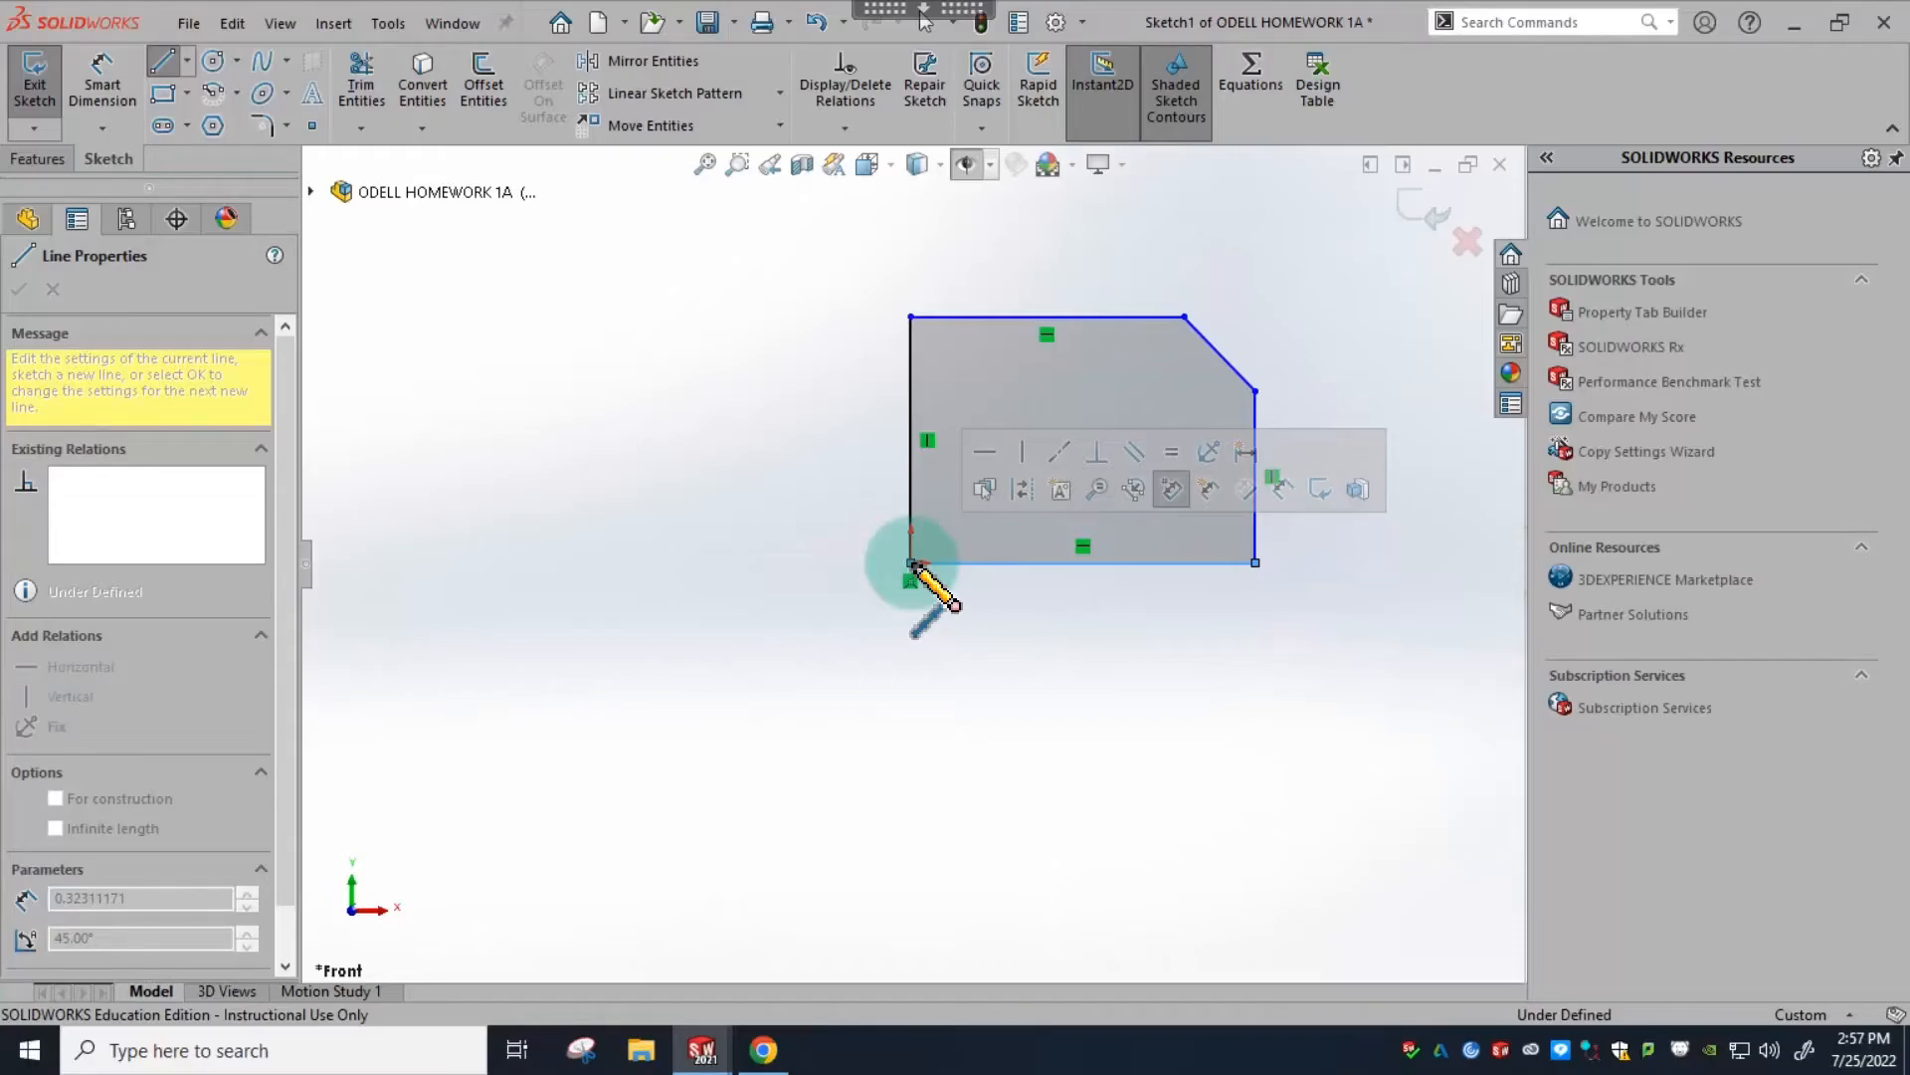
{"action": "left_click", "coordinate": [910, 563]}
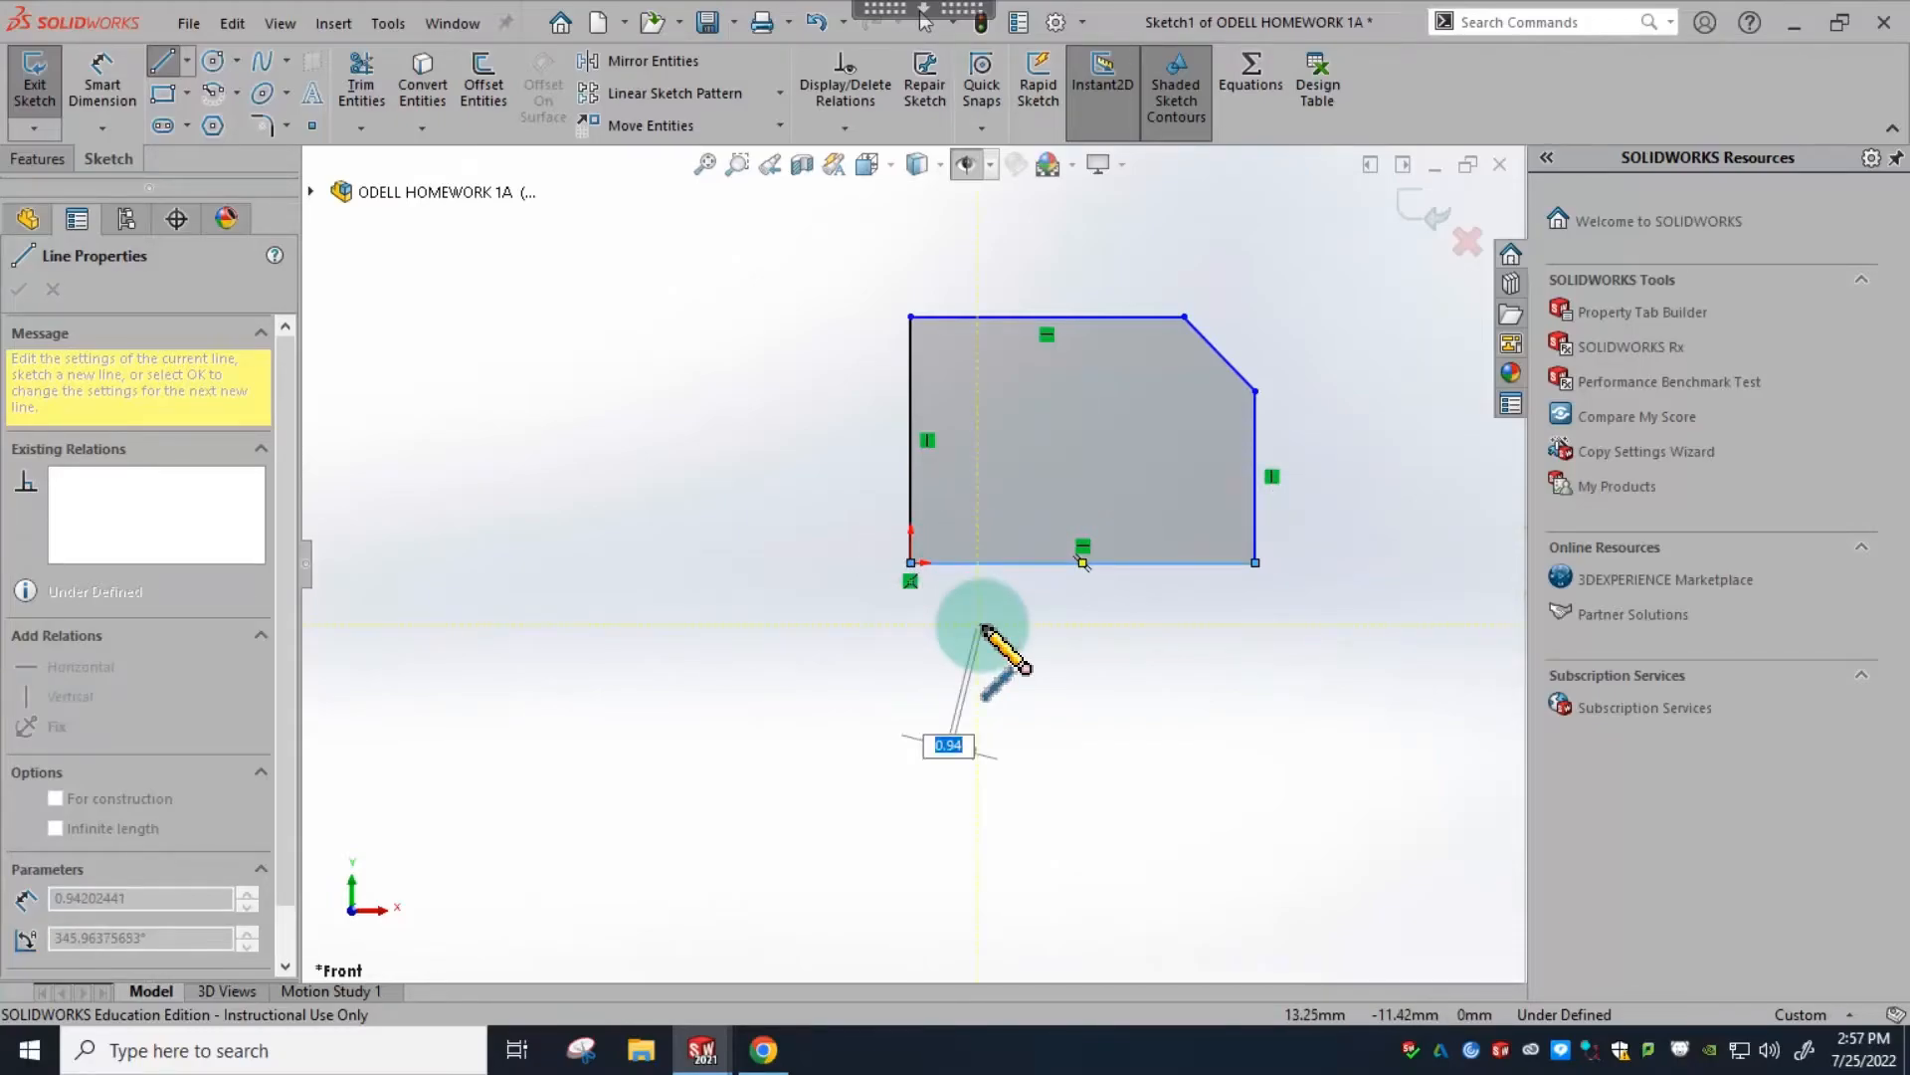
{"action": "key", "text": "Escape"}
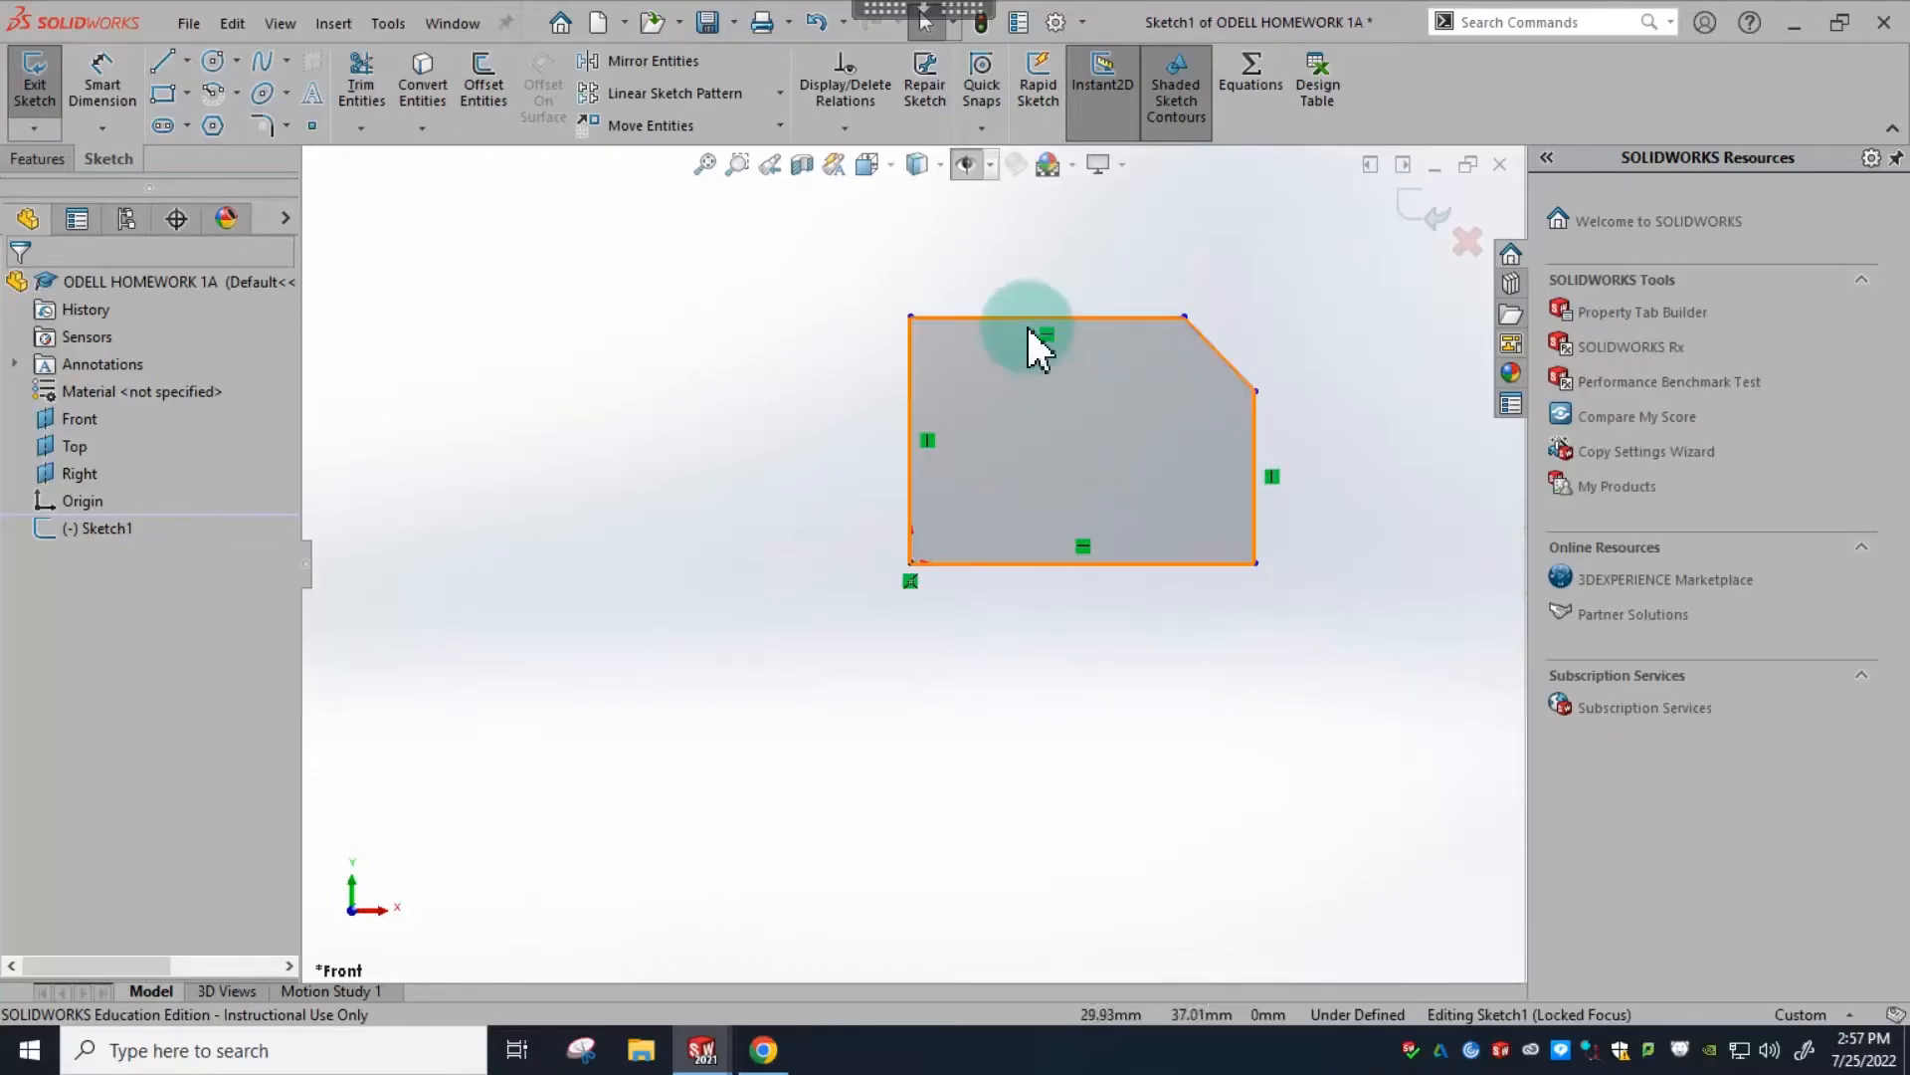
{"action": "left_click", "coordinate": [1088, 319]}
{"action": "left_click_drag", "start_coordinate": [1089, 321], "coordinate": [1128, 342]}
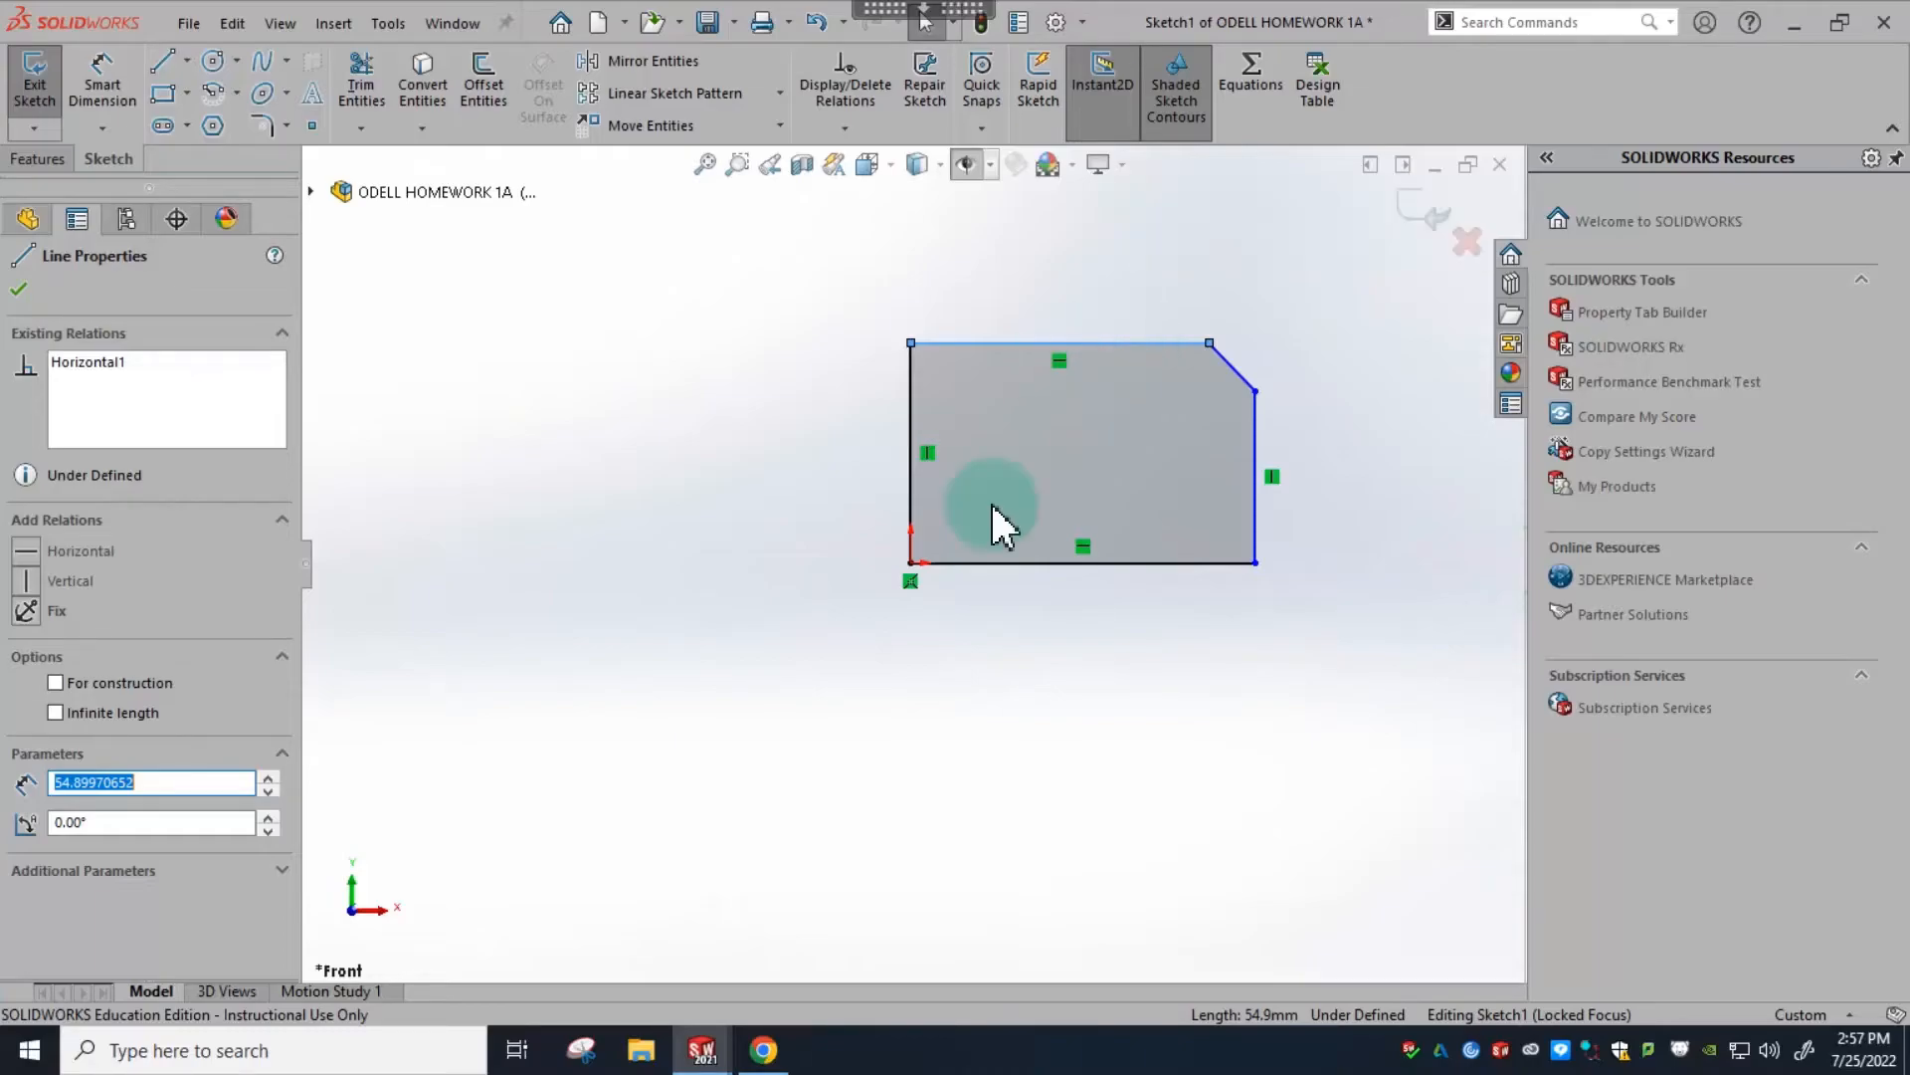
- Dimension the profile's height between its top and bottom edges as 3in and exit the sketch
{"action": "left_click", "coordinate": [115, 70]}
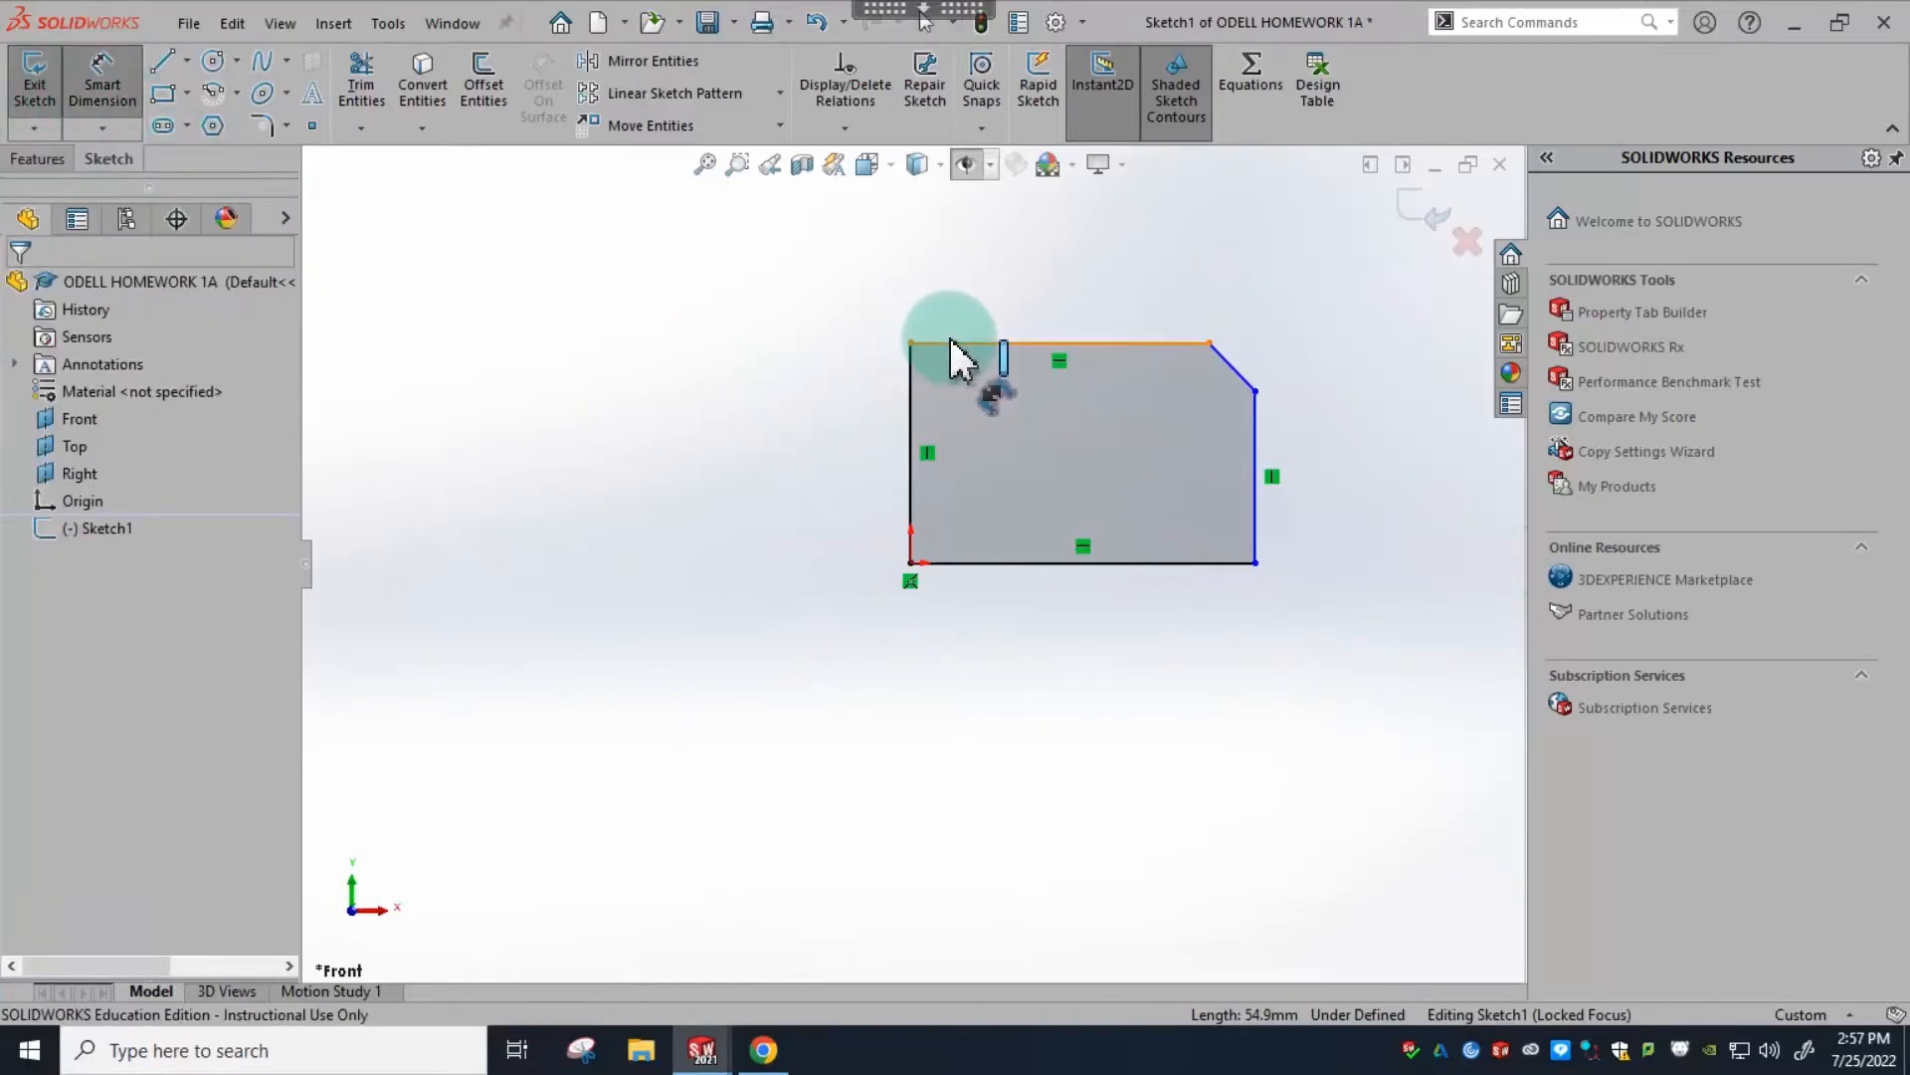
{"action": "left_click", "coordinate": [998, 363]}
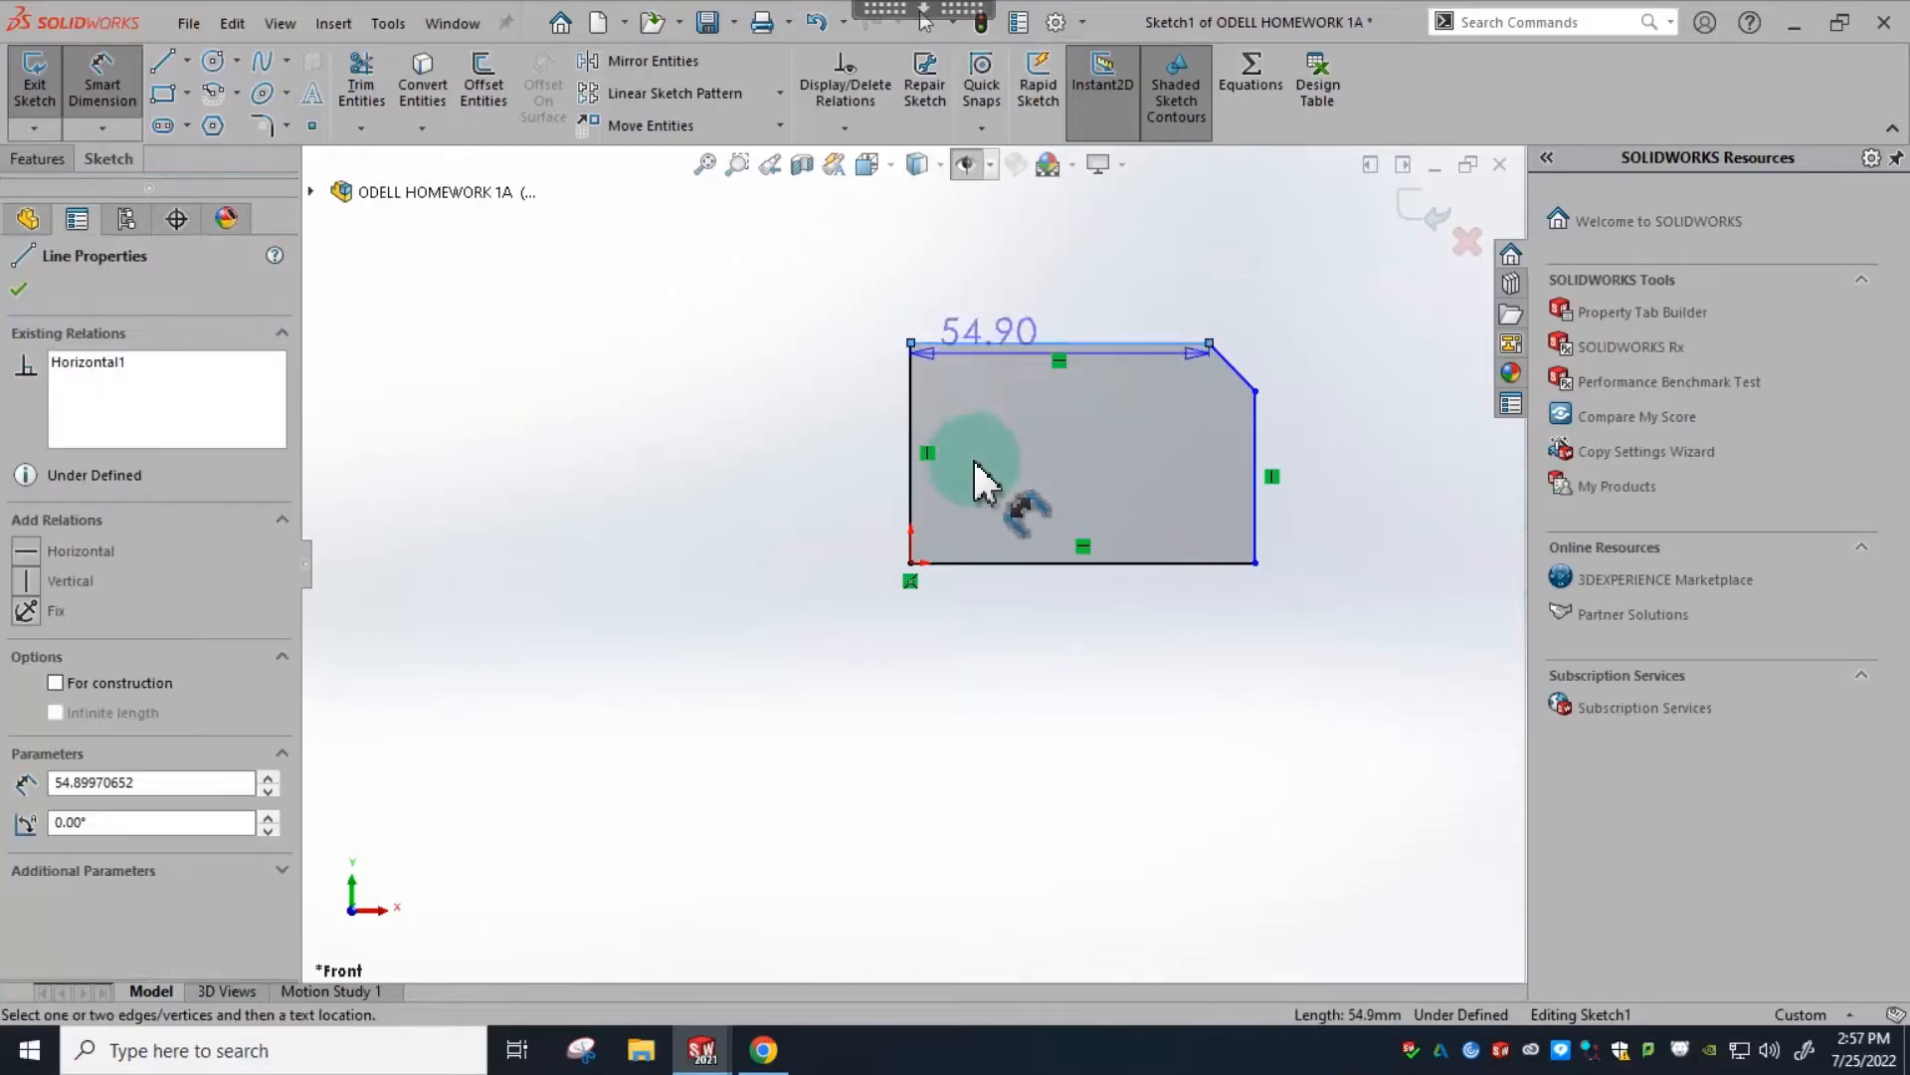
{"action": "left_click", "coordinate": [960, 563]}
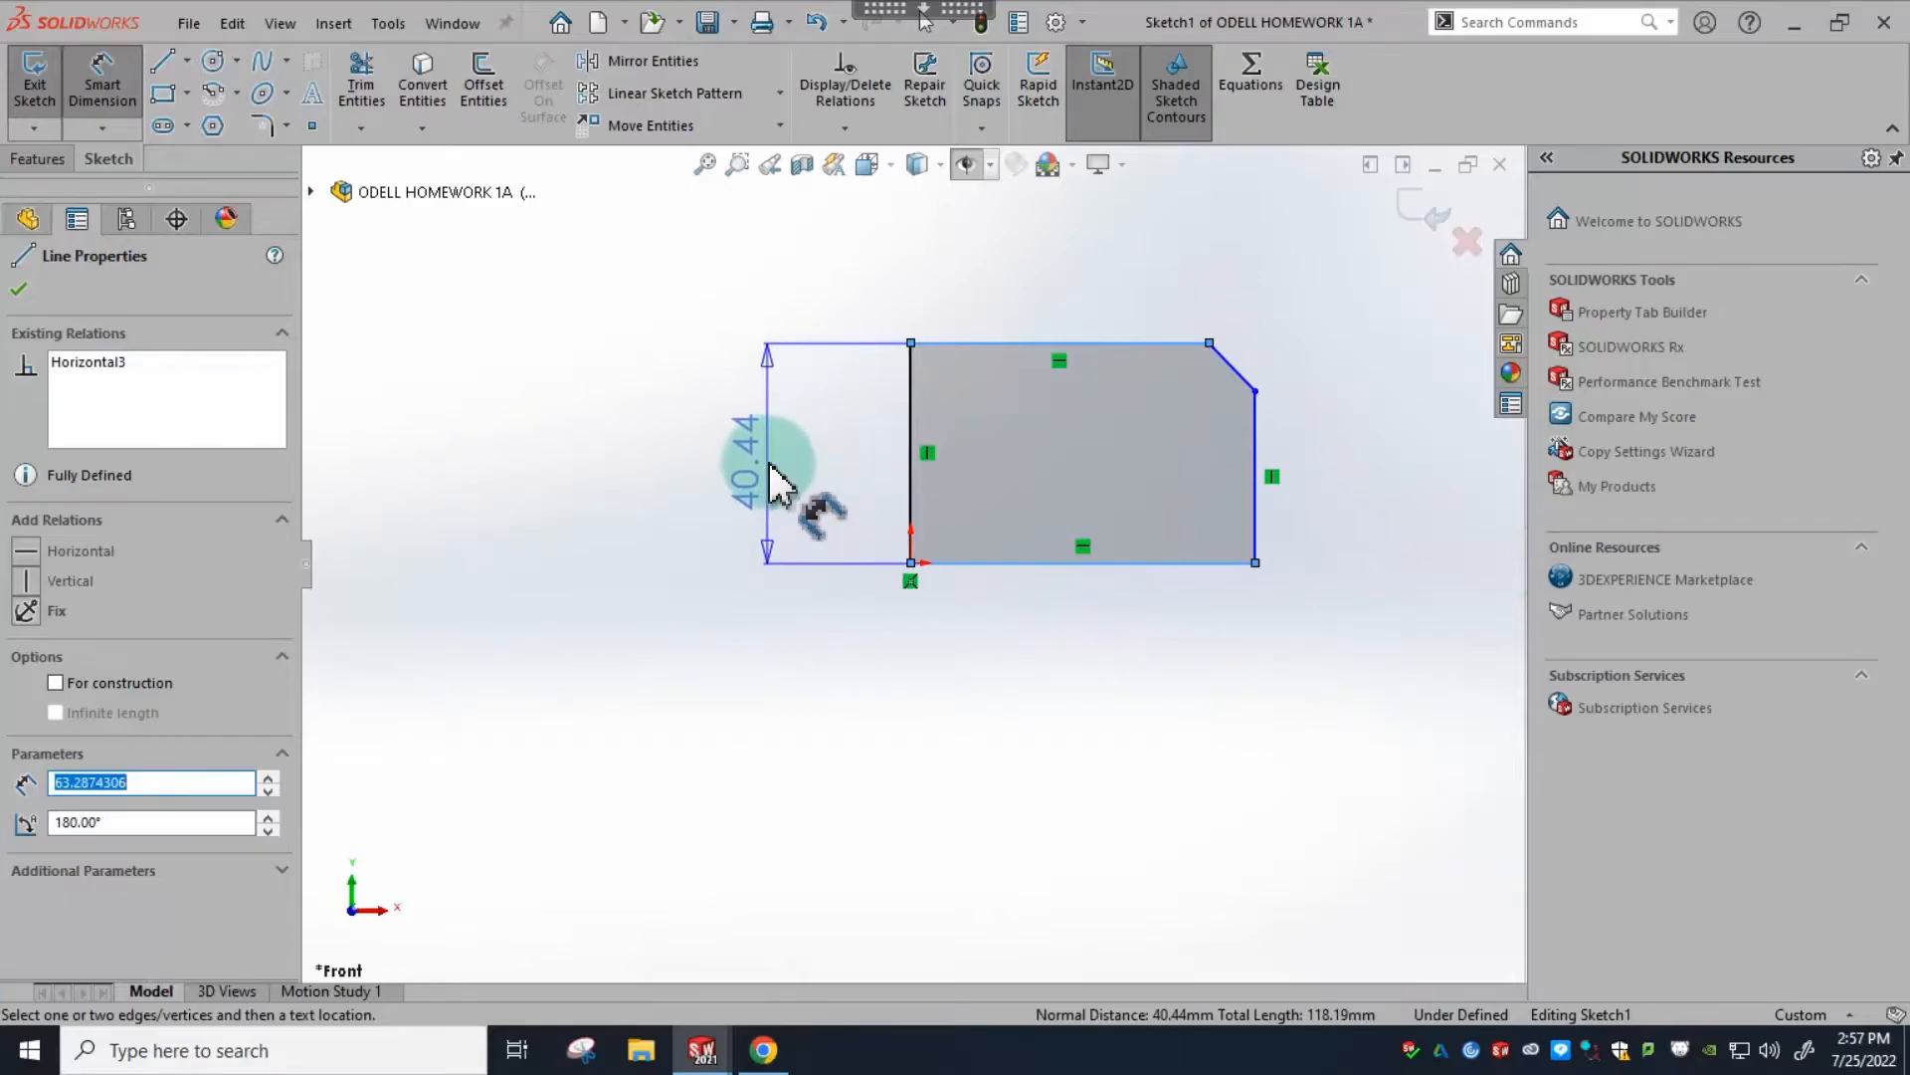
{"action": "left_click", "coordinate": [775, 479]}
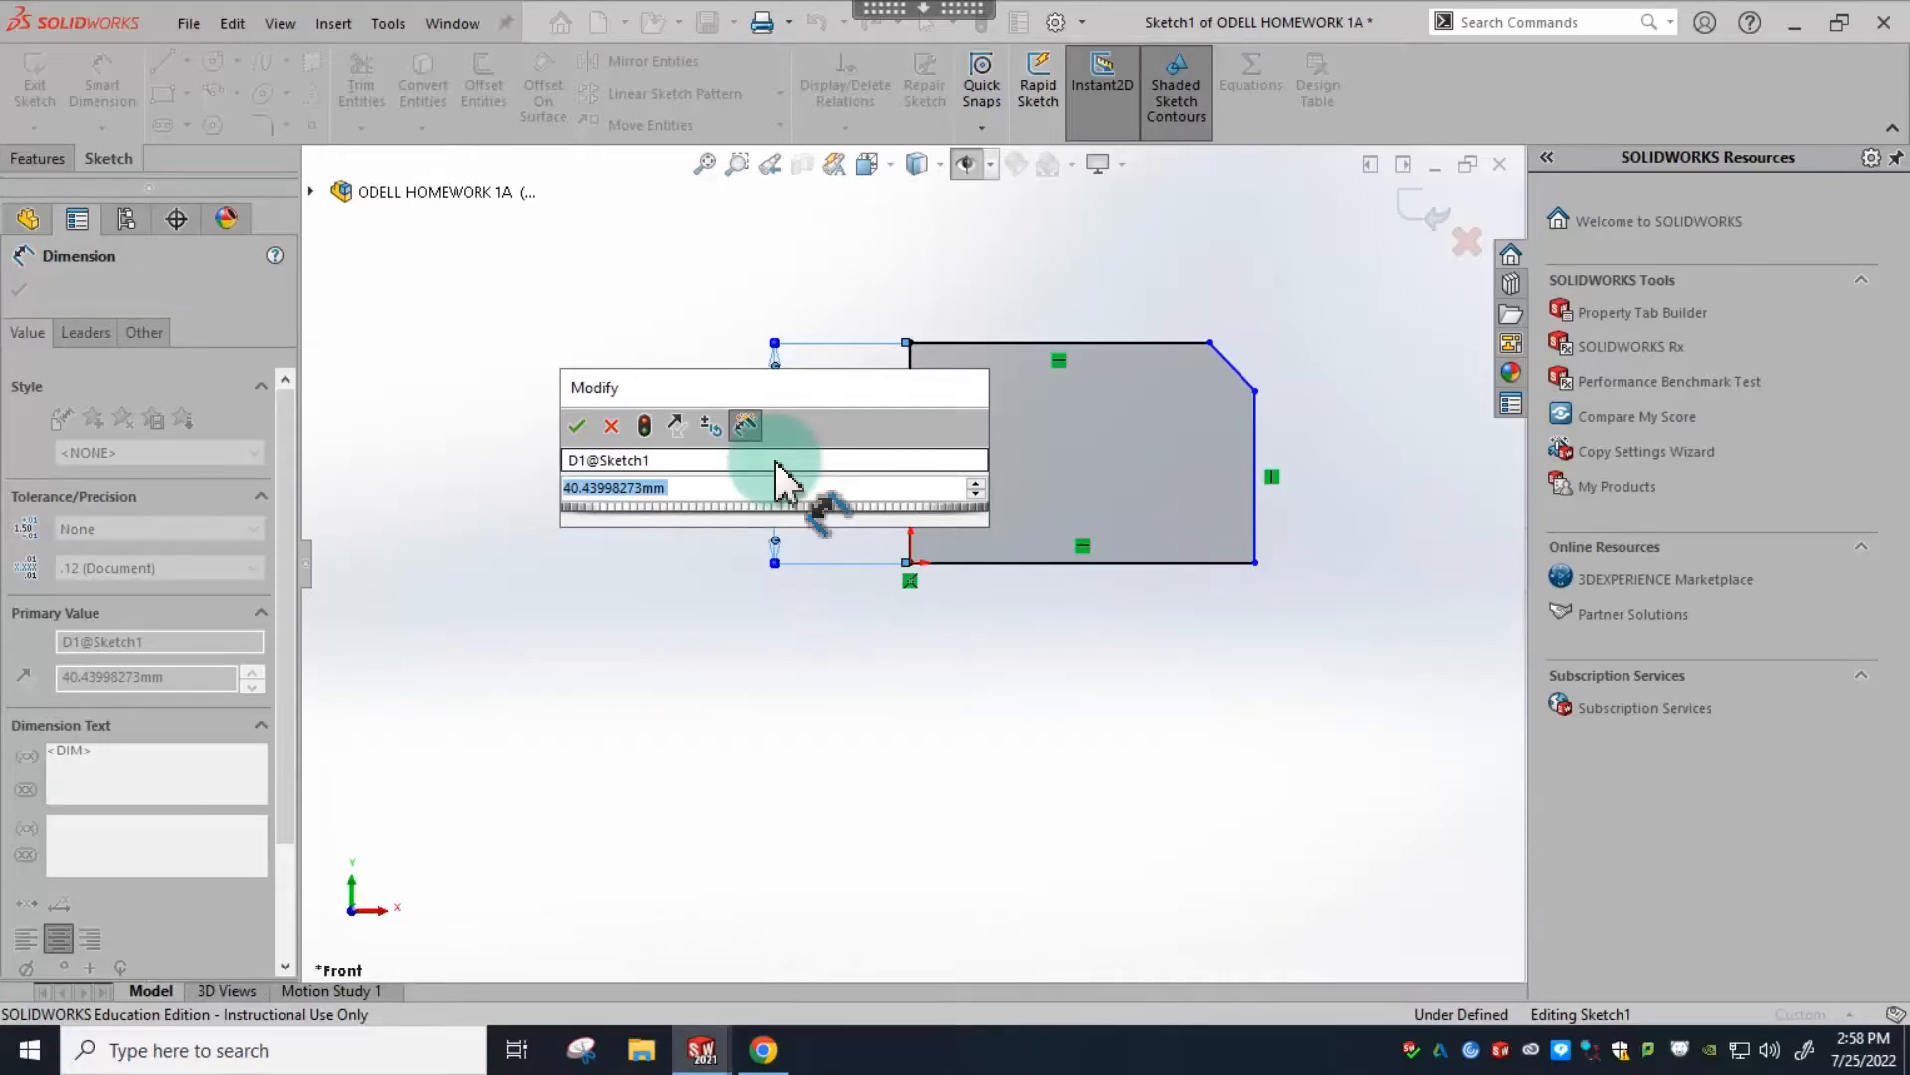
{"action": "type", "text": "3"}
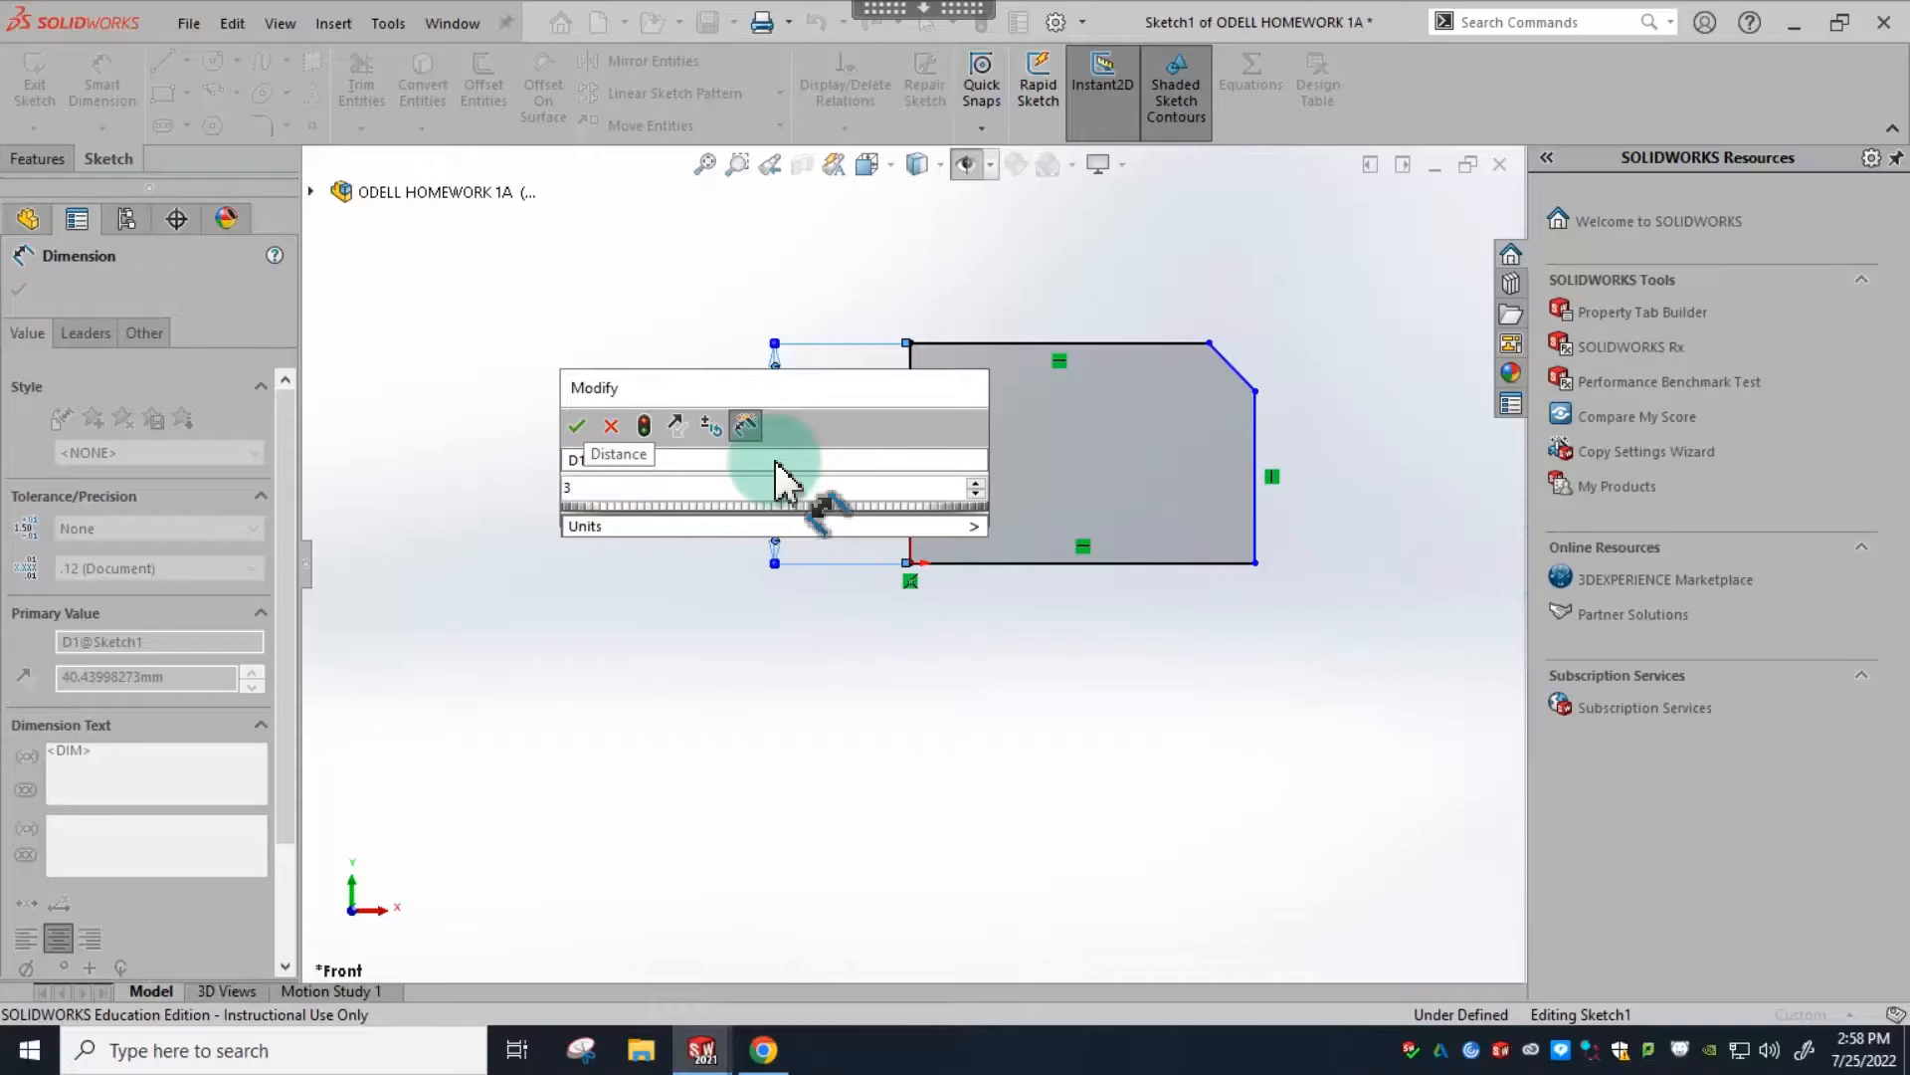
{"action": "type", "text": "in"}
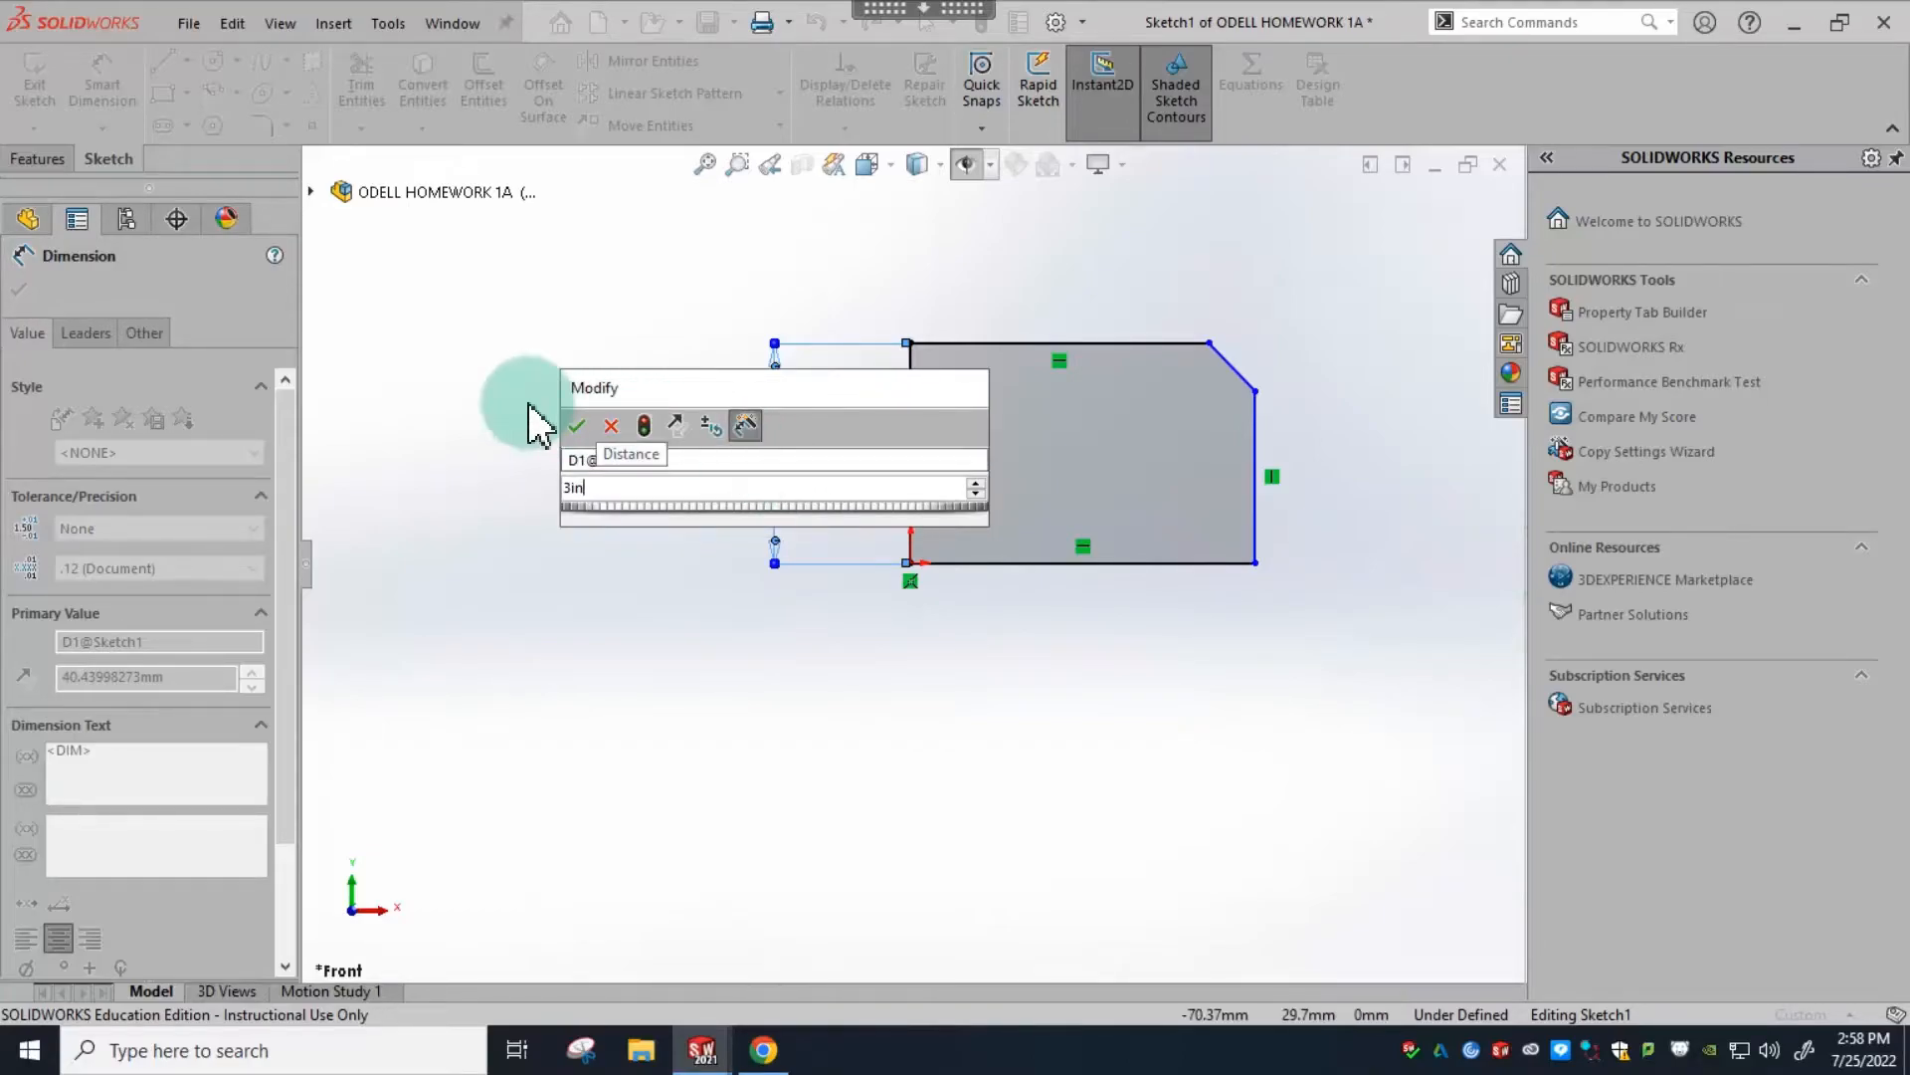
{"action": "left_click", "coordinate": [577, 425]}
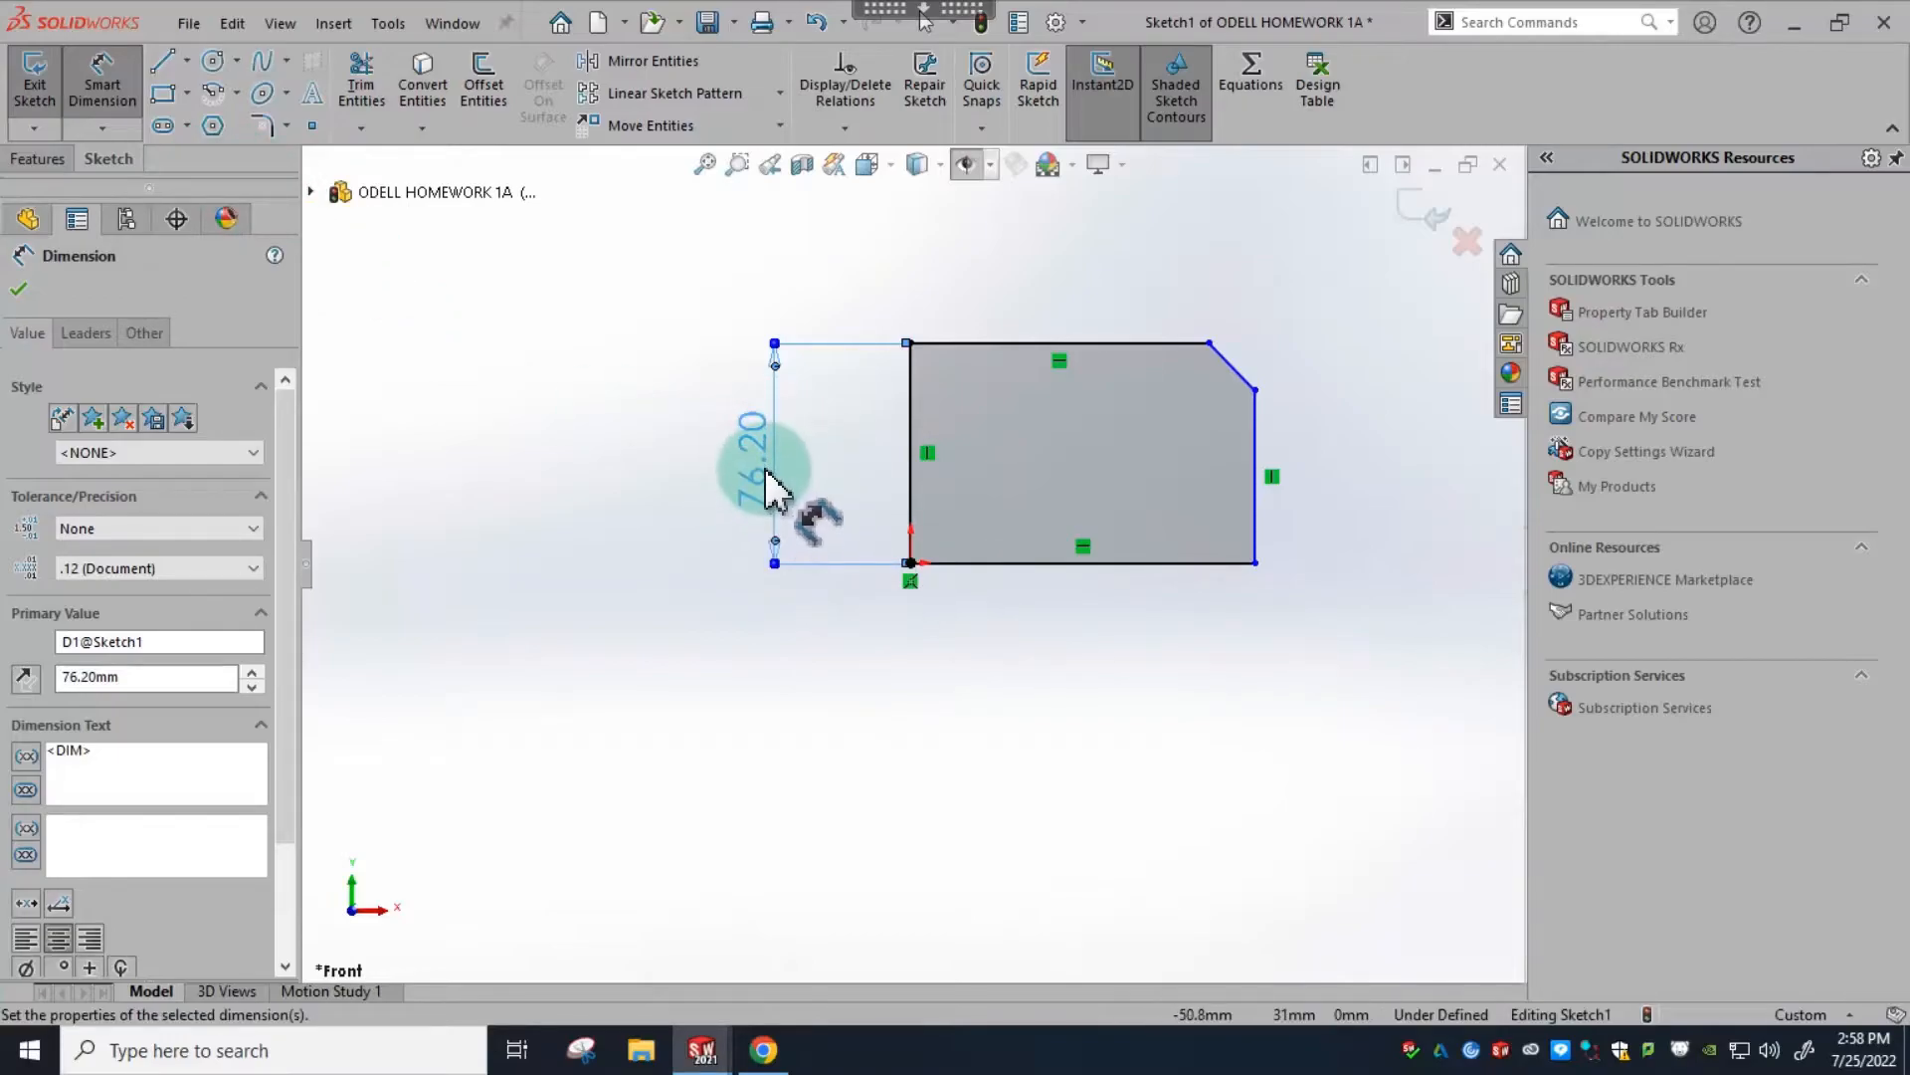
{"action": "left_click", "coordinate": [97, 94]}
{"action": "left_click", "coordinate": [35, 91]}
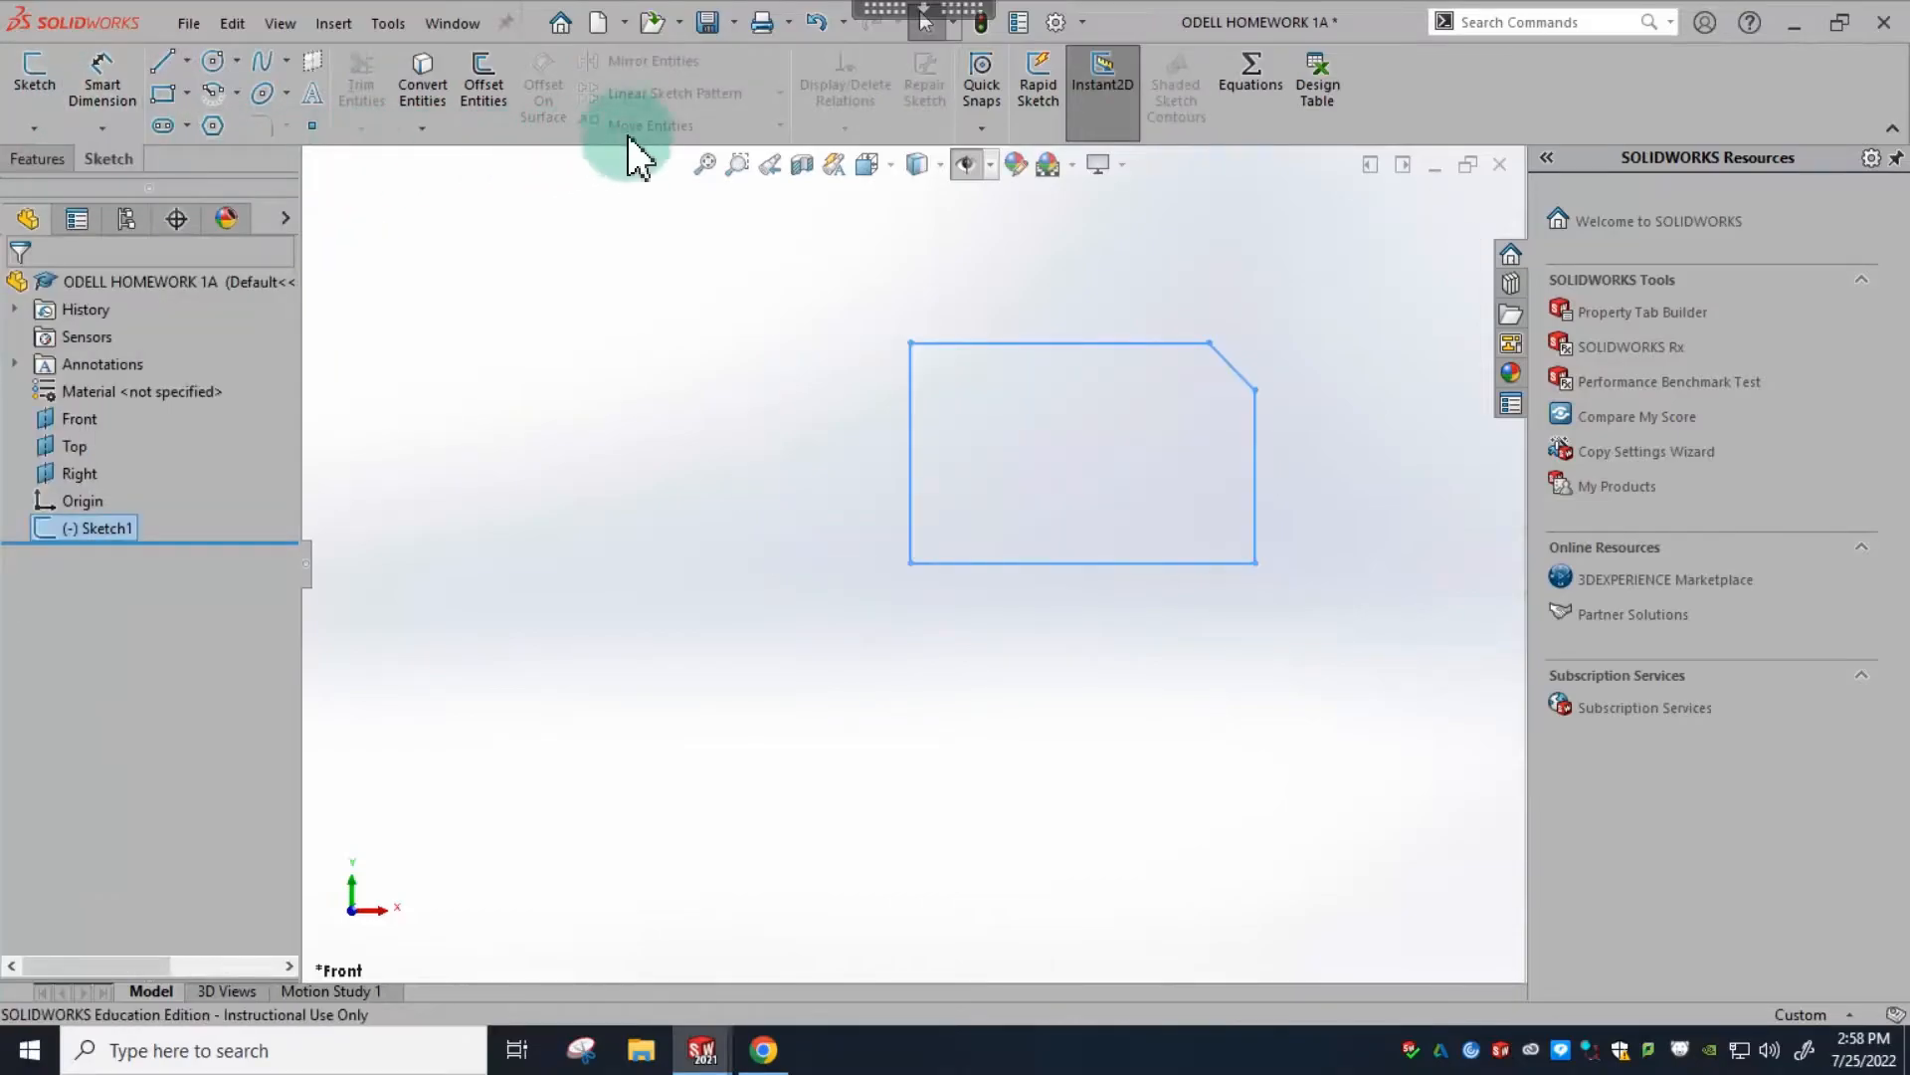
- Set the document's overall drafting standard to ANSI
{"action": "left_click", "coordinate": [1051, 21]}
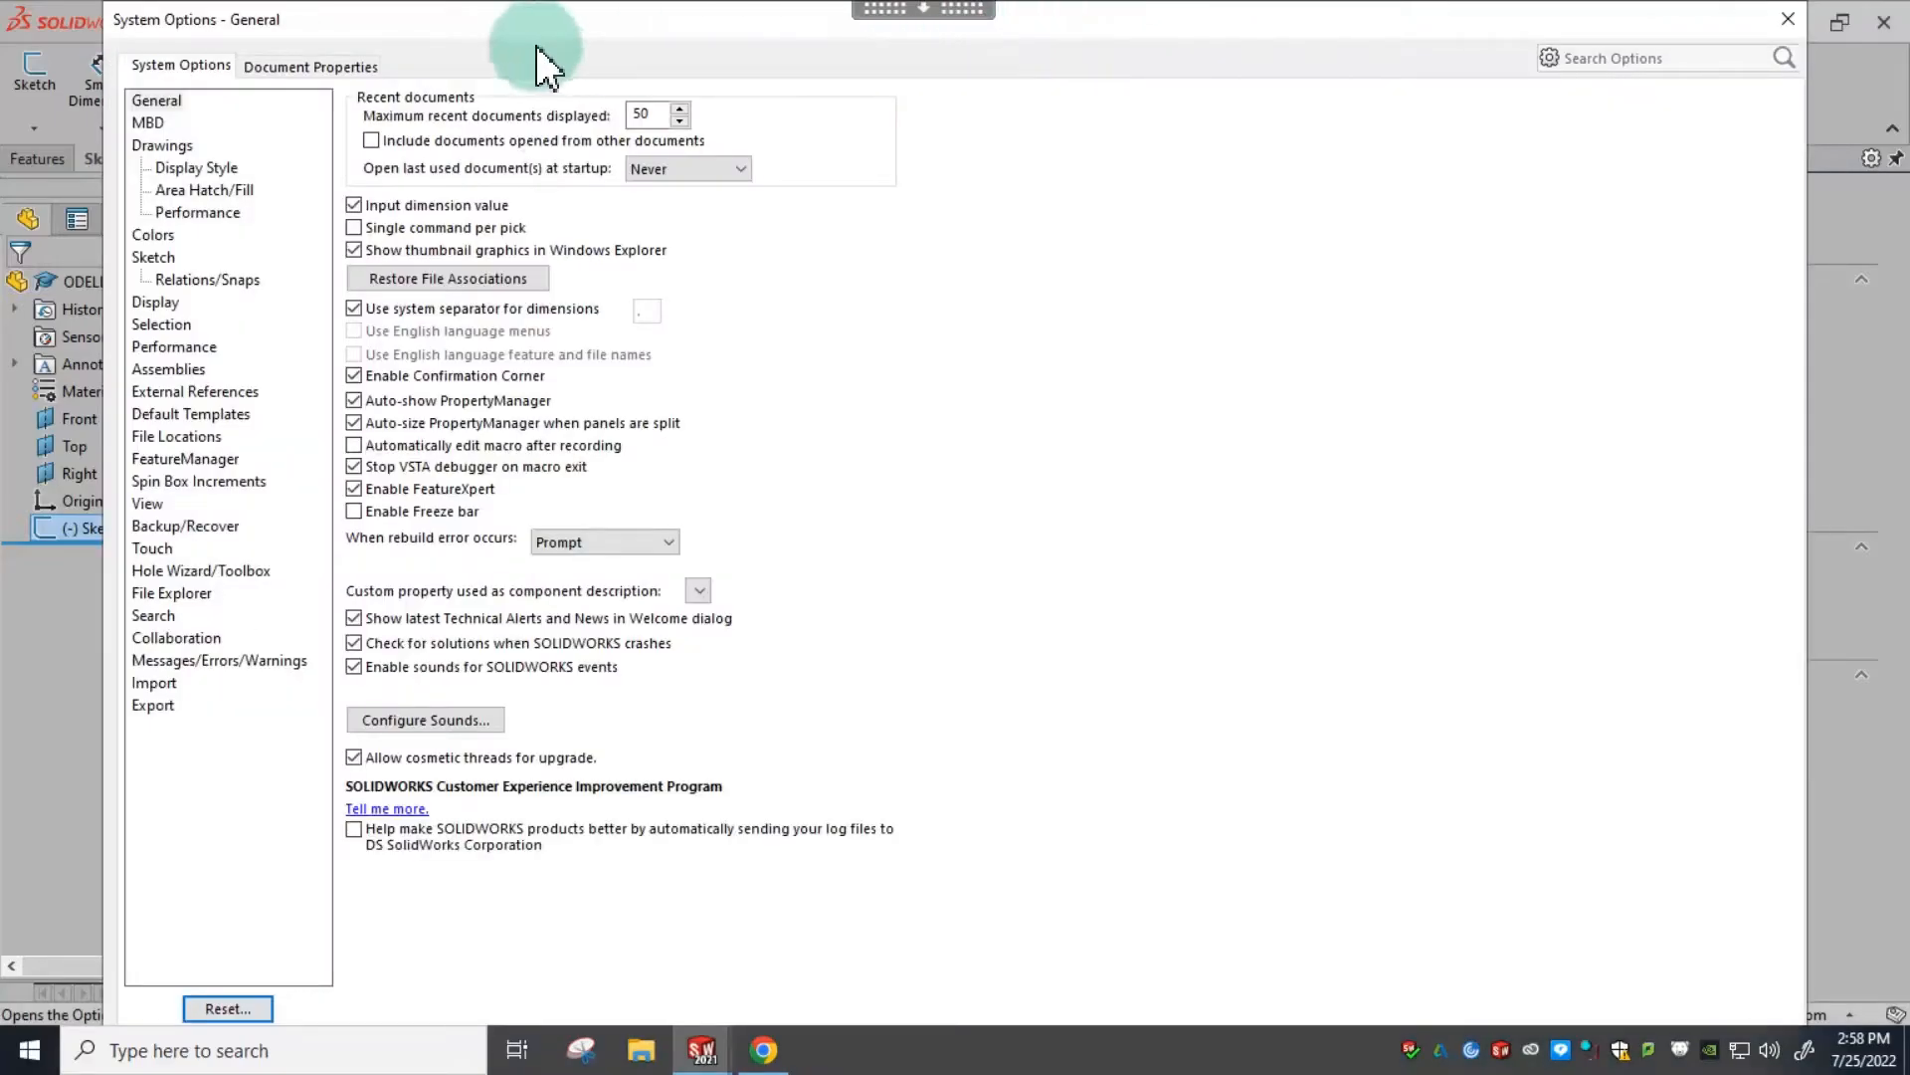
{"action": "left_click", "coordinate": [370, 65]}
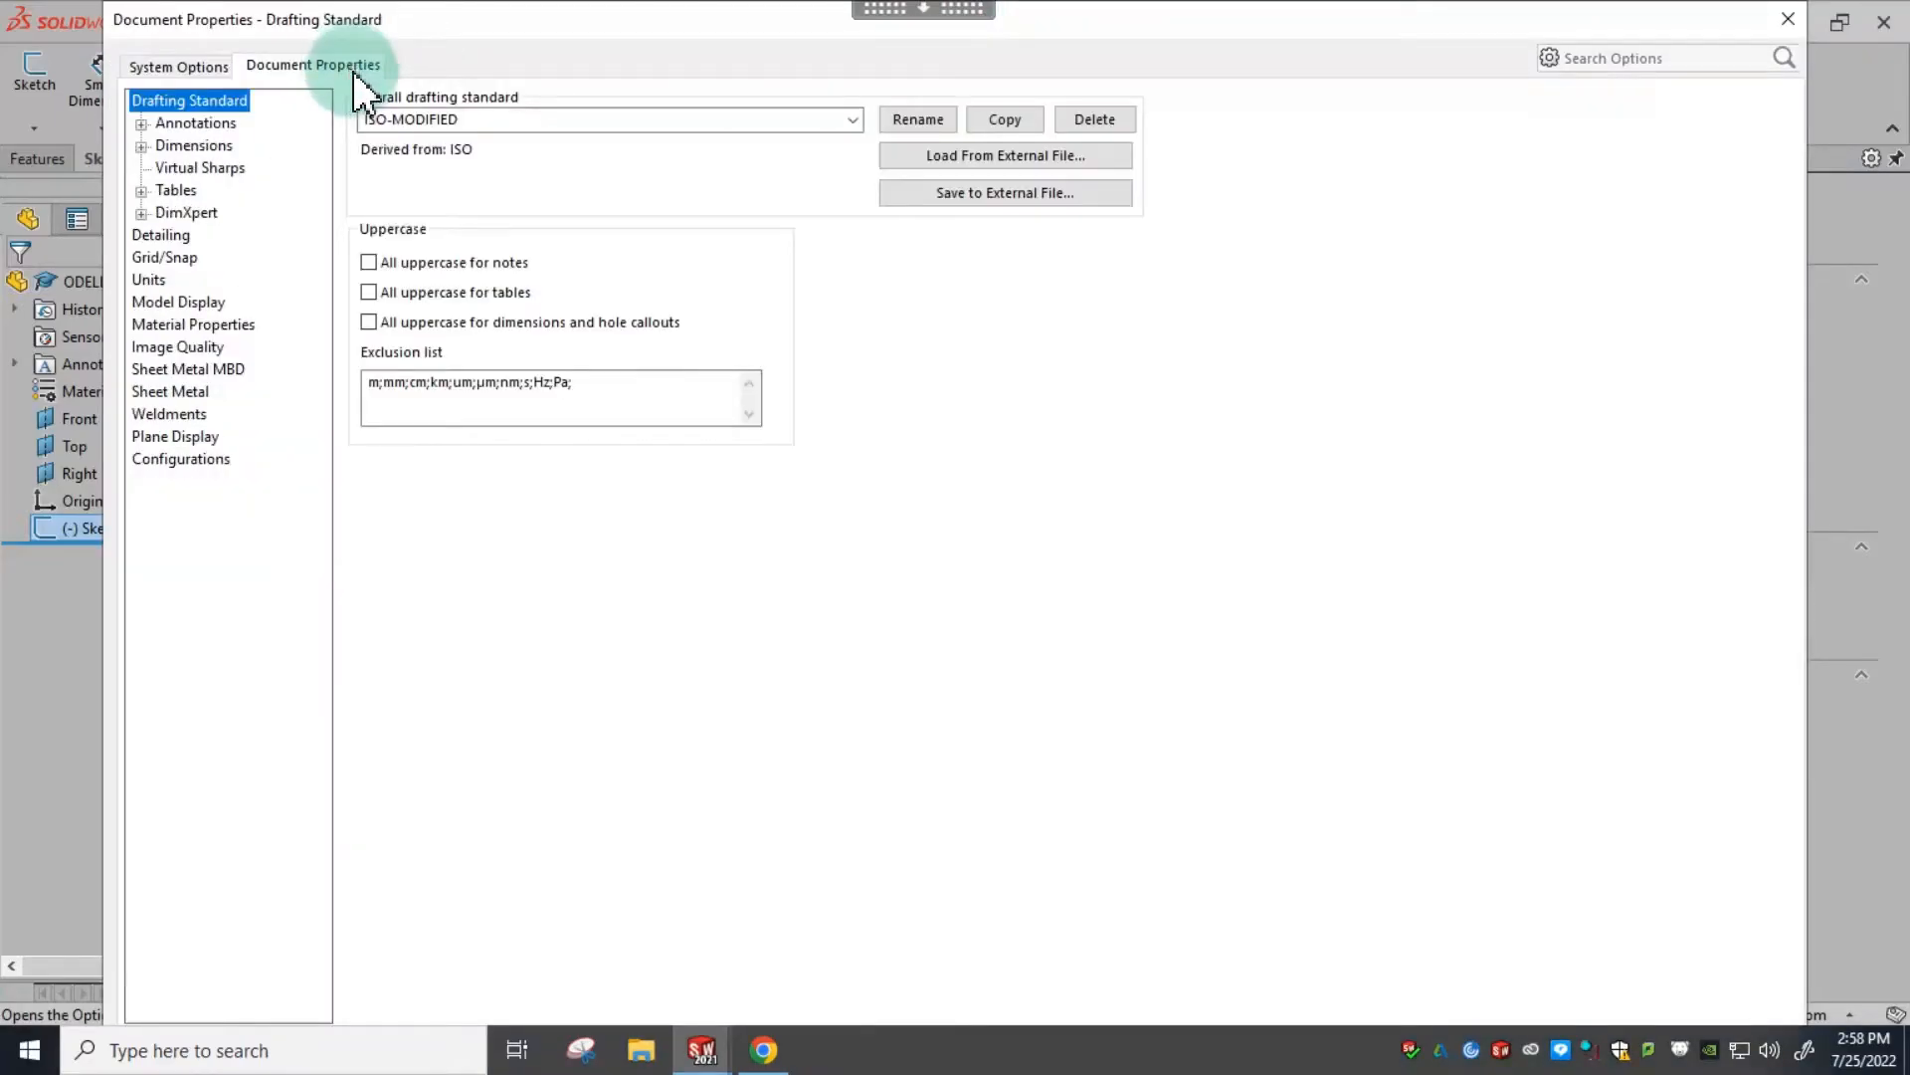
{"action": "left_click", "coordinate": [852, 120]}
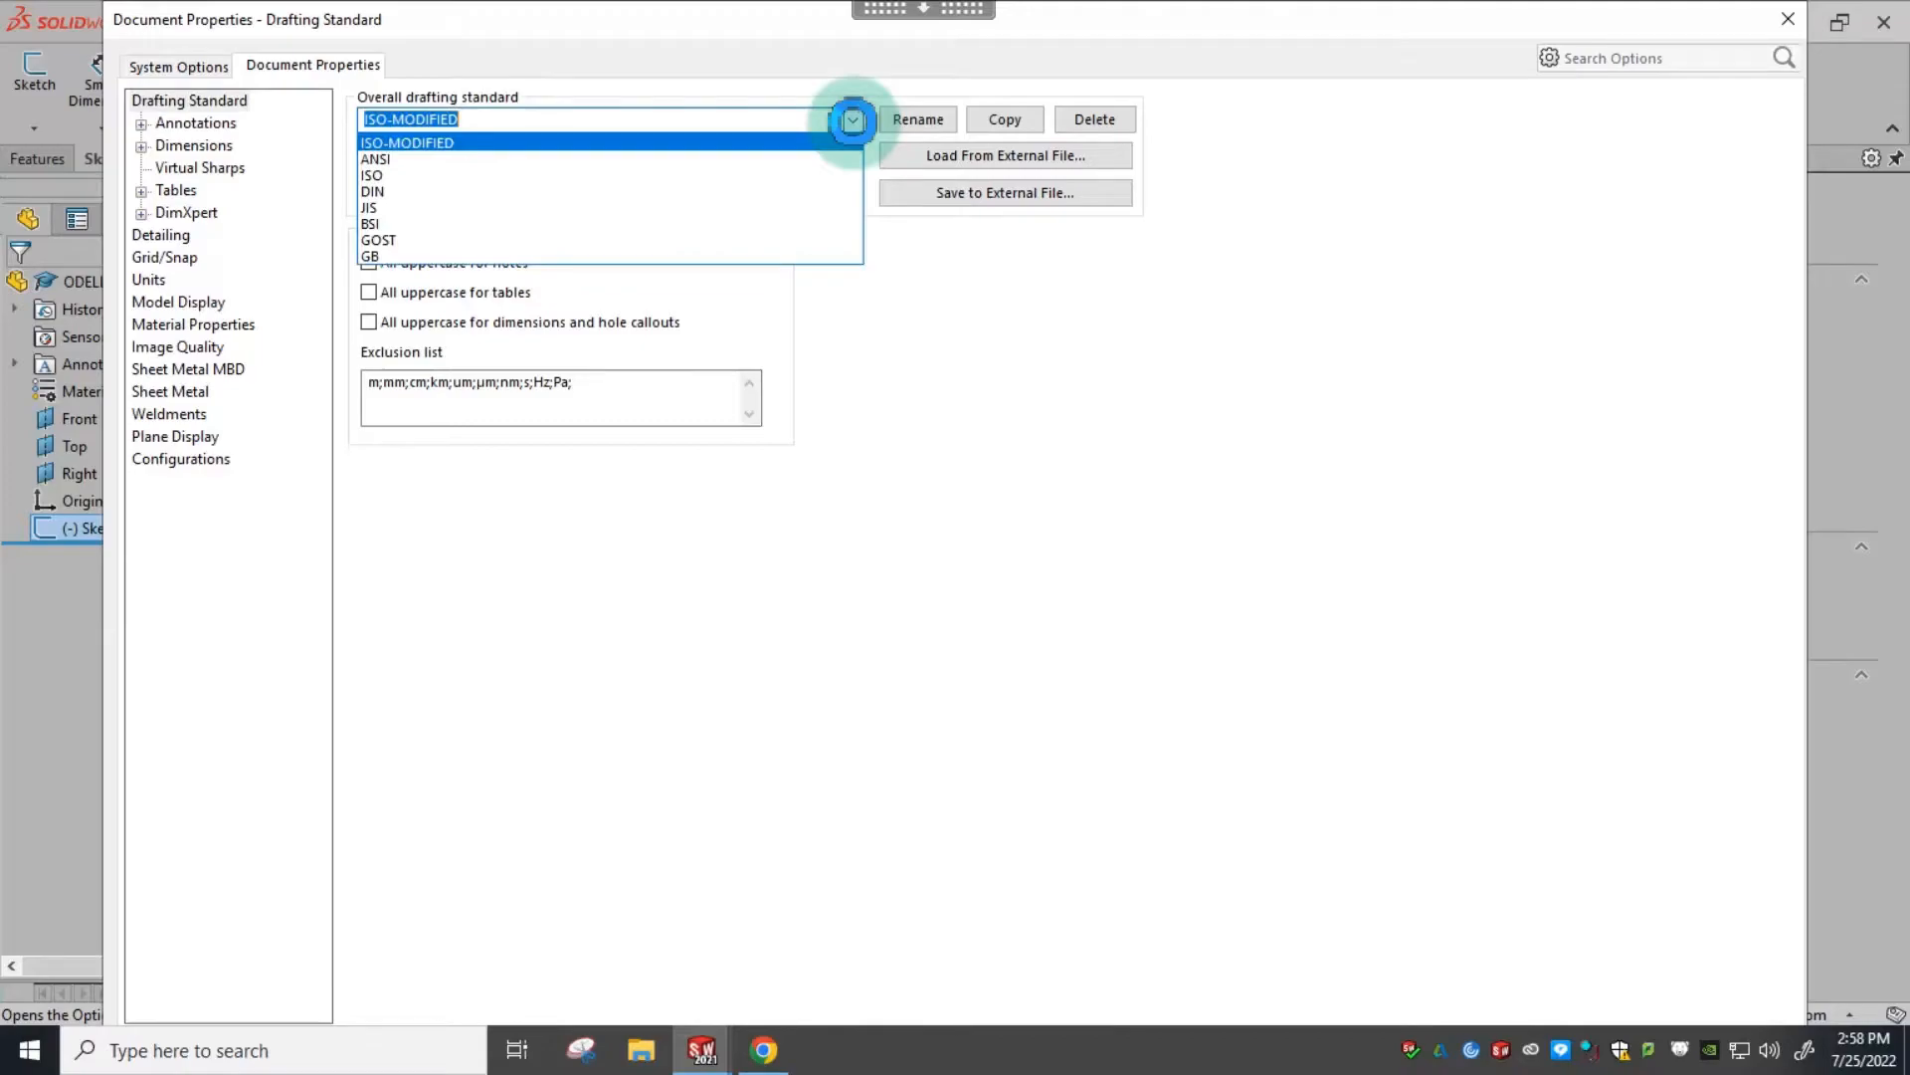
{"action": "left_click", "coordinate": [390, 164]}
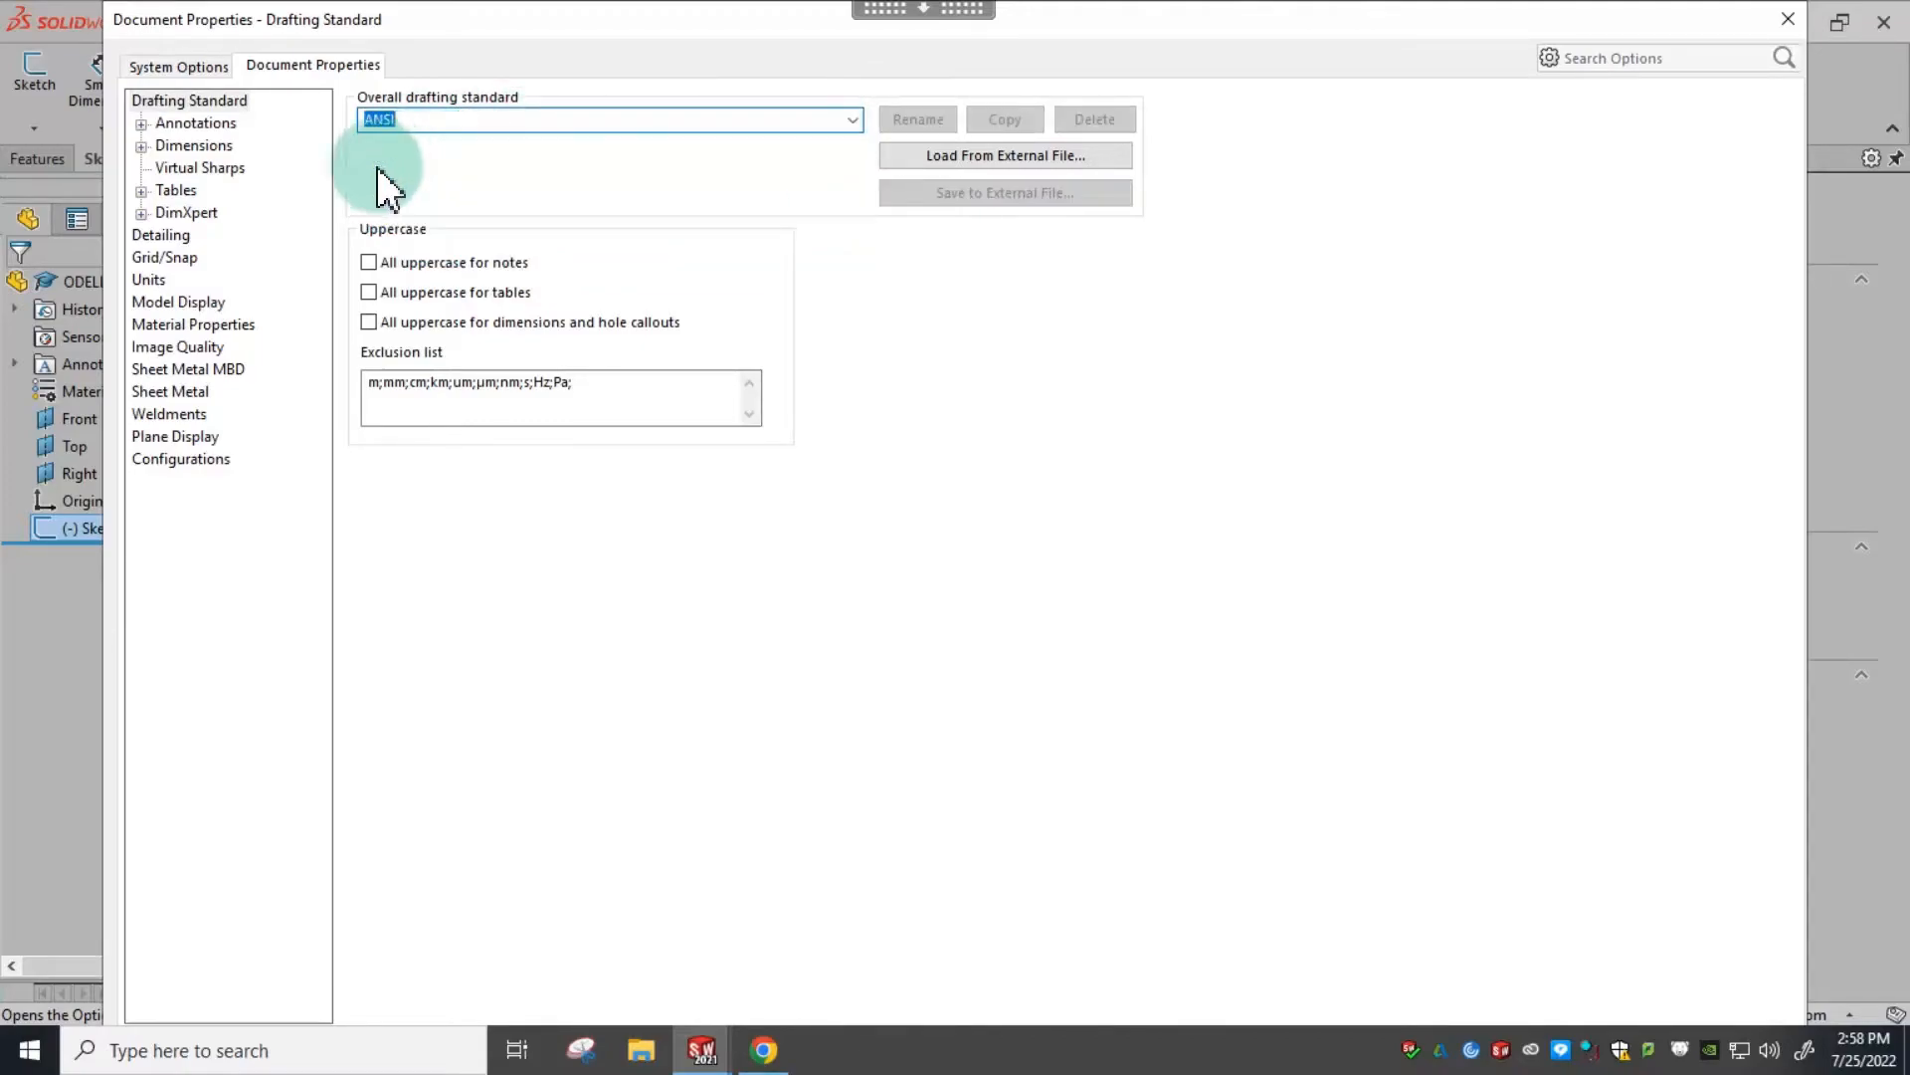
- Set the document's unit system to IPS (inch, pound, second) and apply the document properties
{"action": "left_click", "coordinate": [156, 282]}
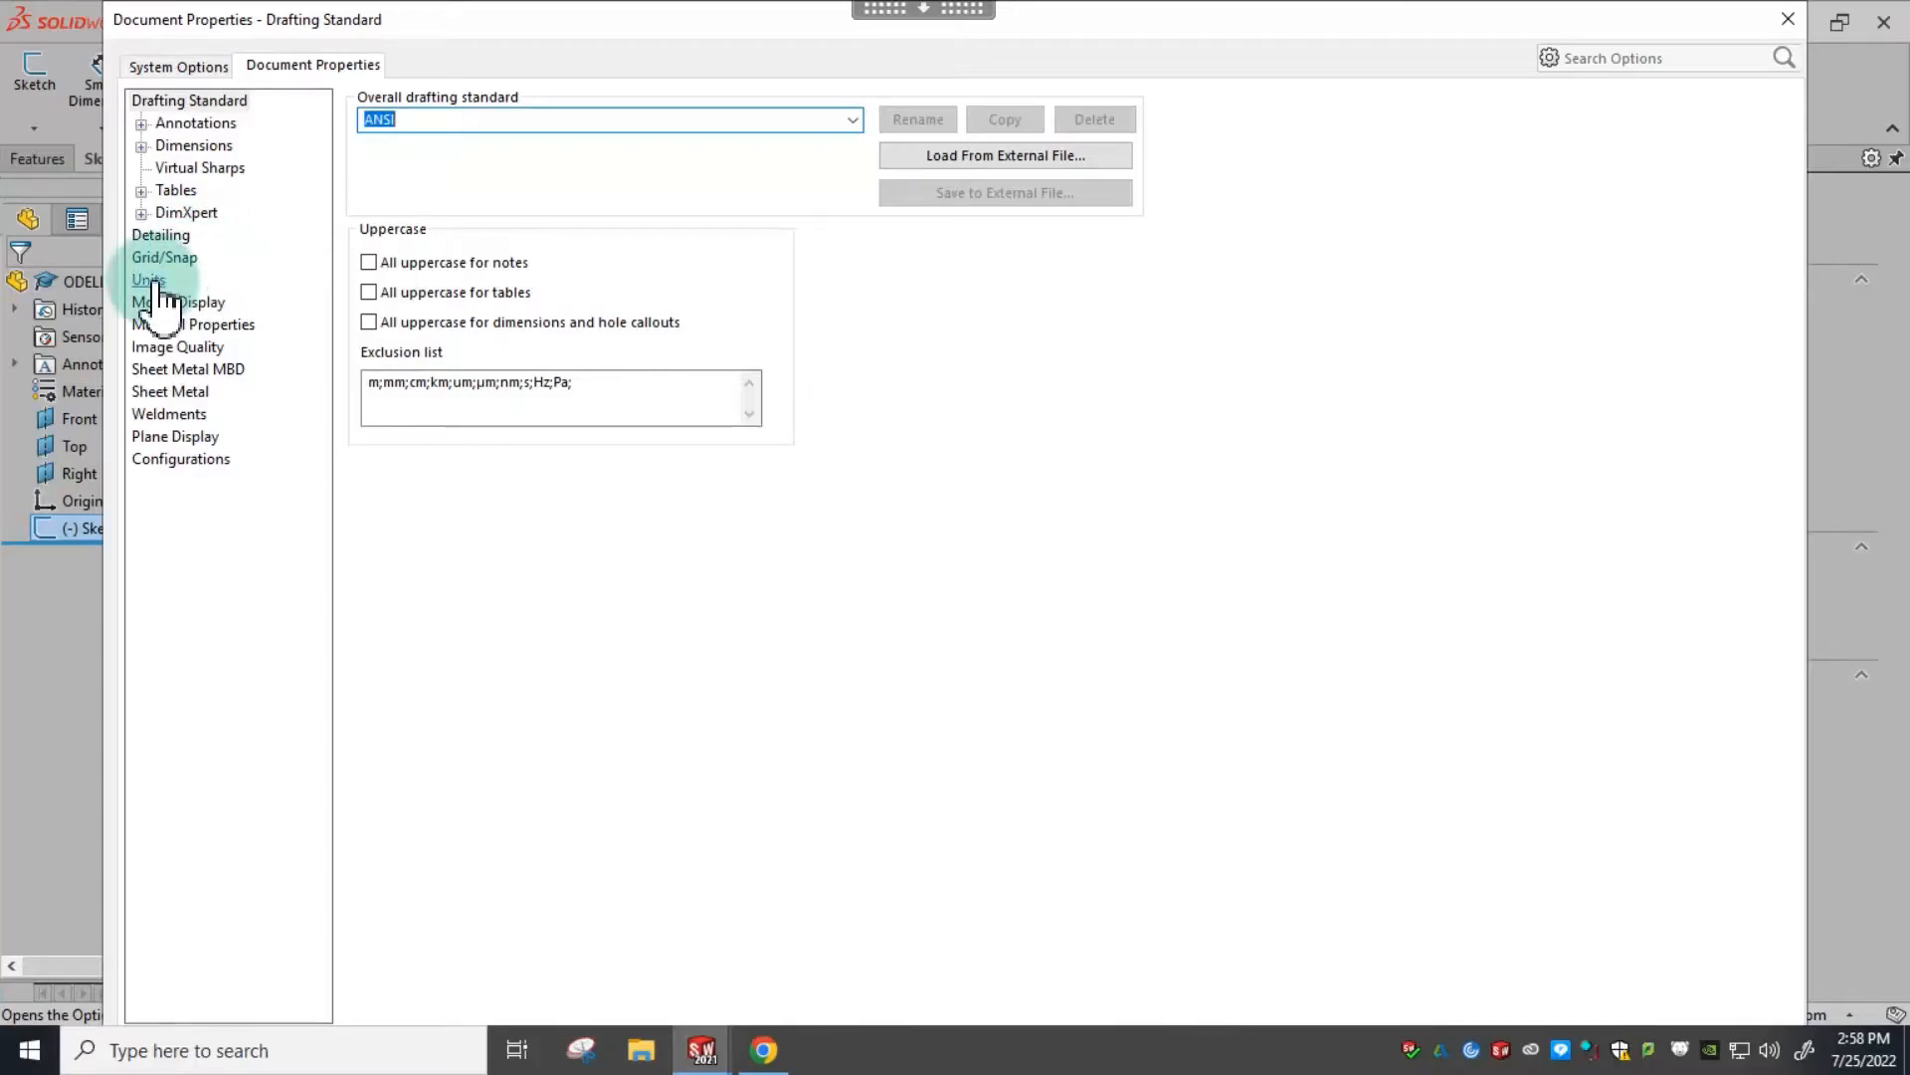
{"action": "left_click", "coordinate": [368, 198]}
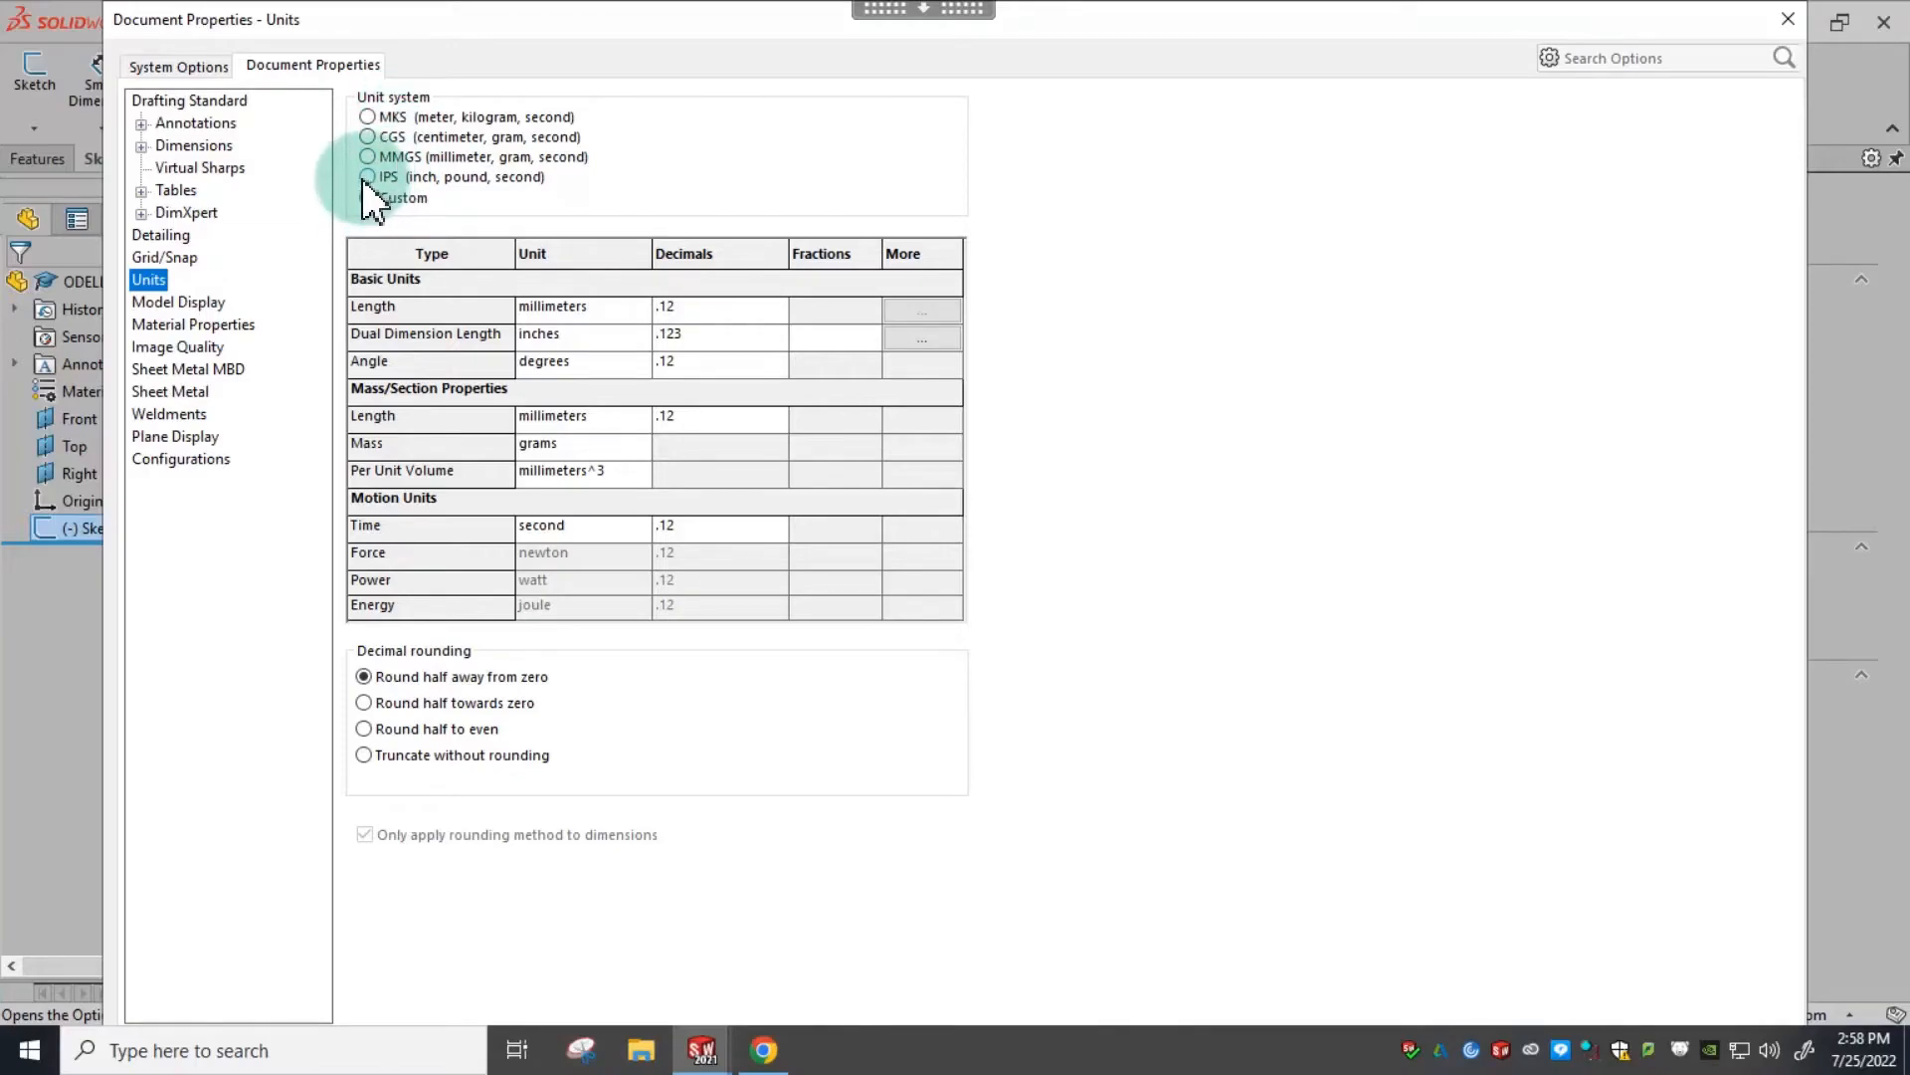
{"action": "left_click", "coordinate": [366, 178]}
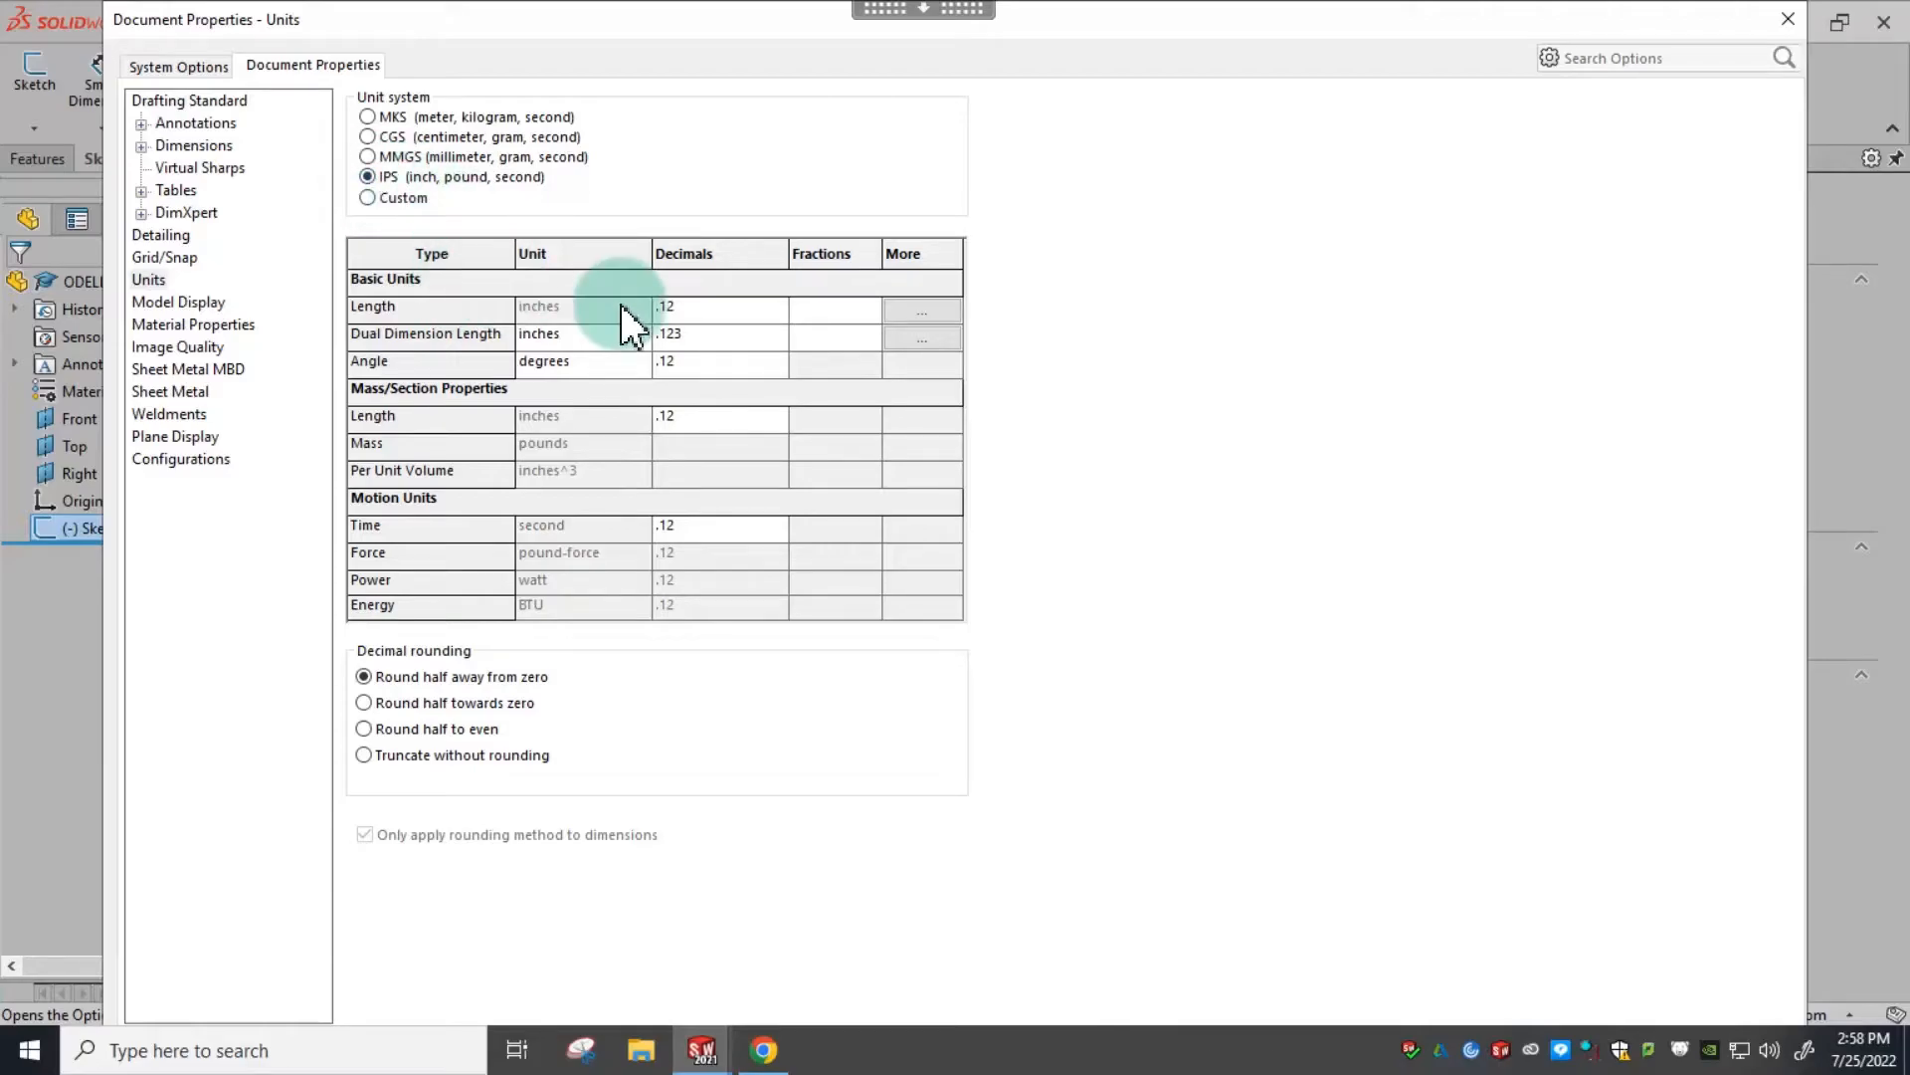
{"action": "left_click_drag", "start_coordinate": [1480, 20], "coordinate": [1351, 9]}
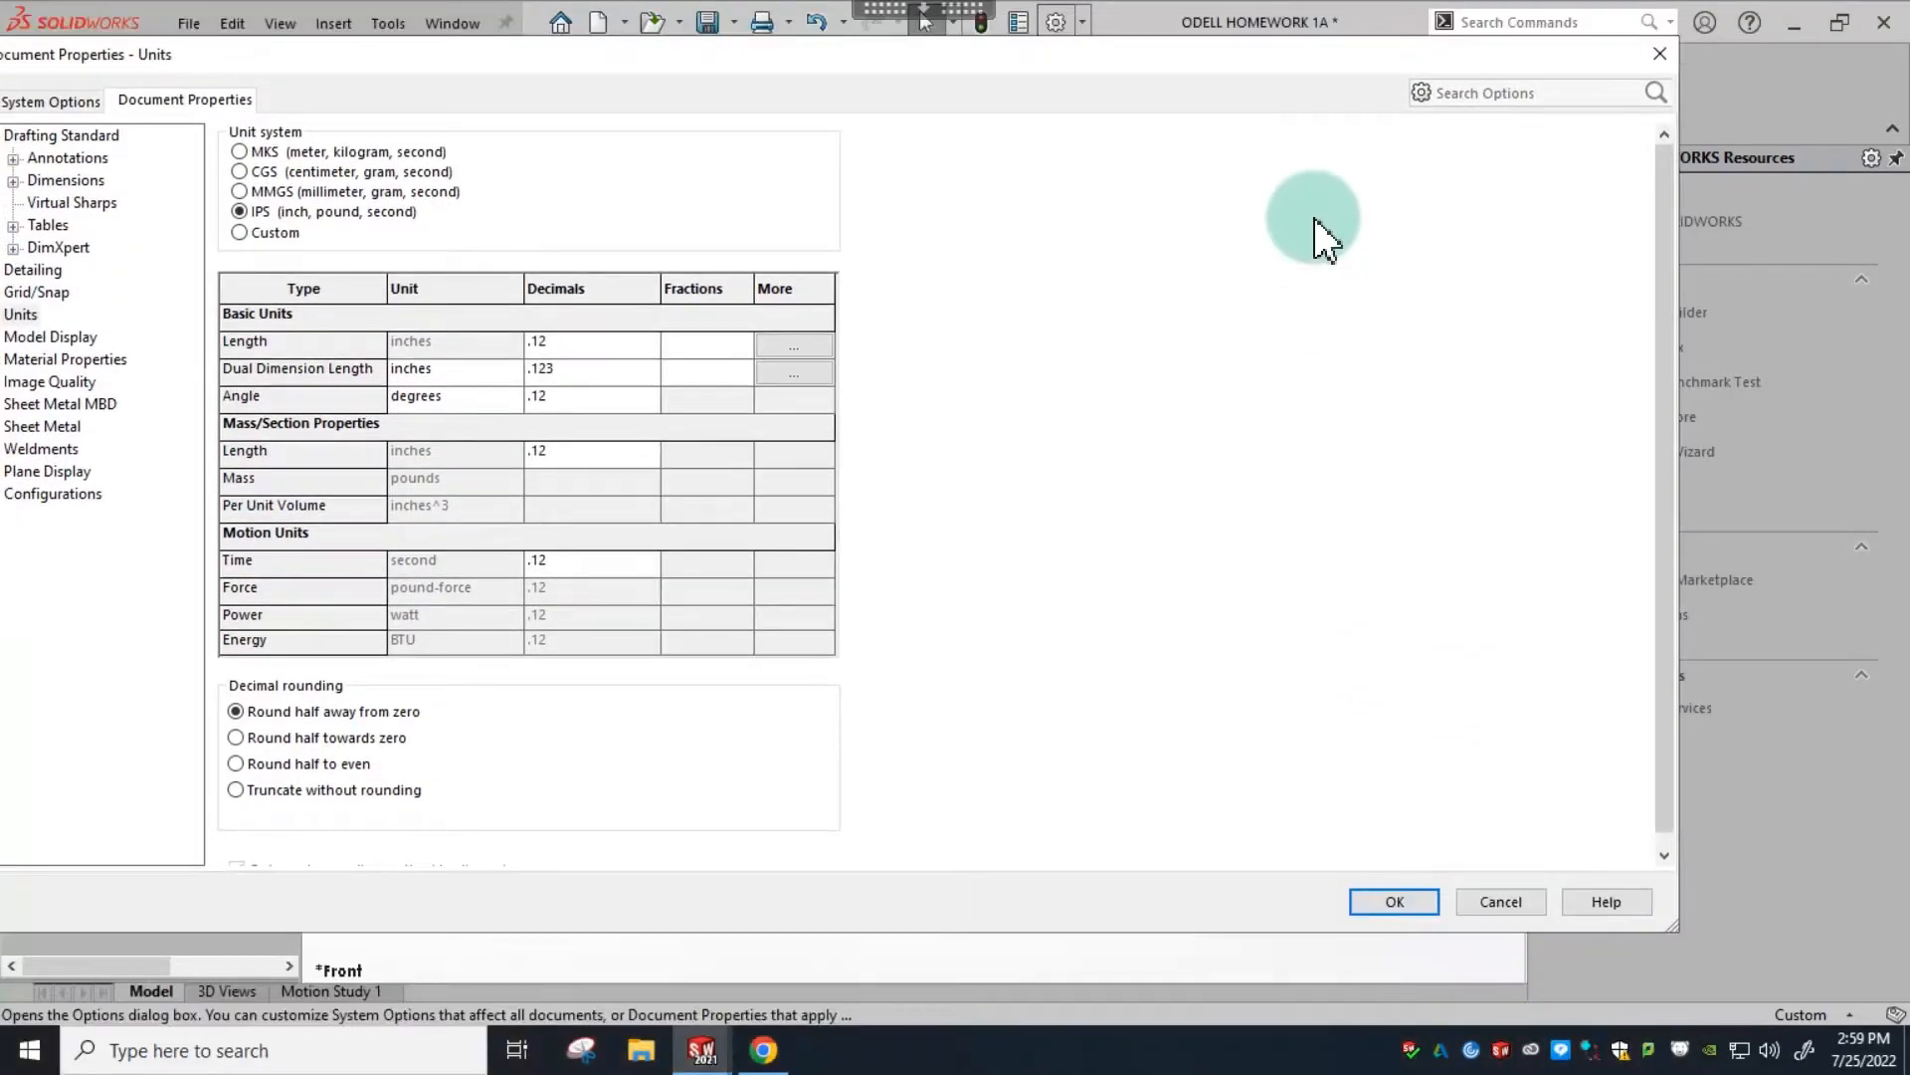
{"action": "mouse_move", "coordinate": [1335, 38]}
{"action": "left_mouse_down"}
{"action": "mouse_move", "coordinate": [1314, 356]}
{"action": "mouse_move", "coordinate": [1355, 60]}
{"action": "left_mouse_up"}
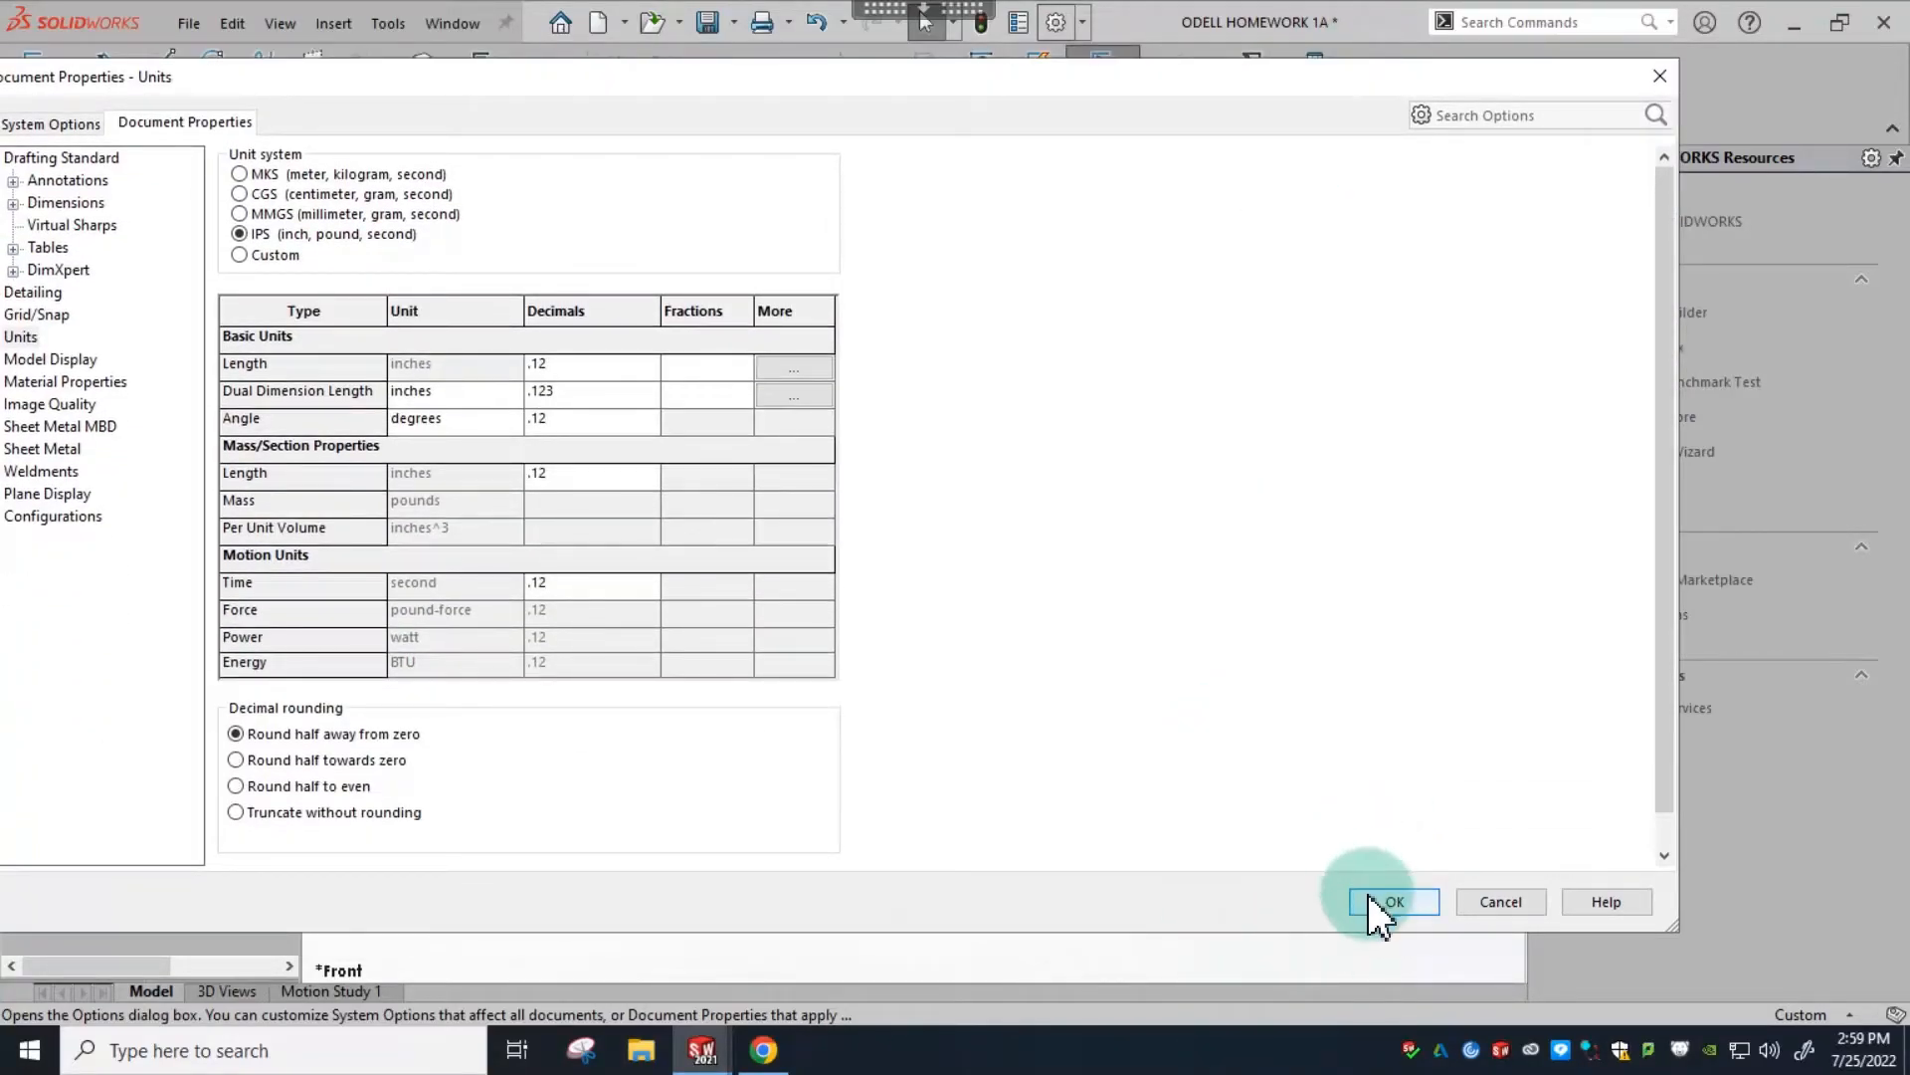
{"action": "key", "text": "Return"}
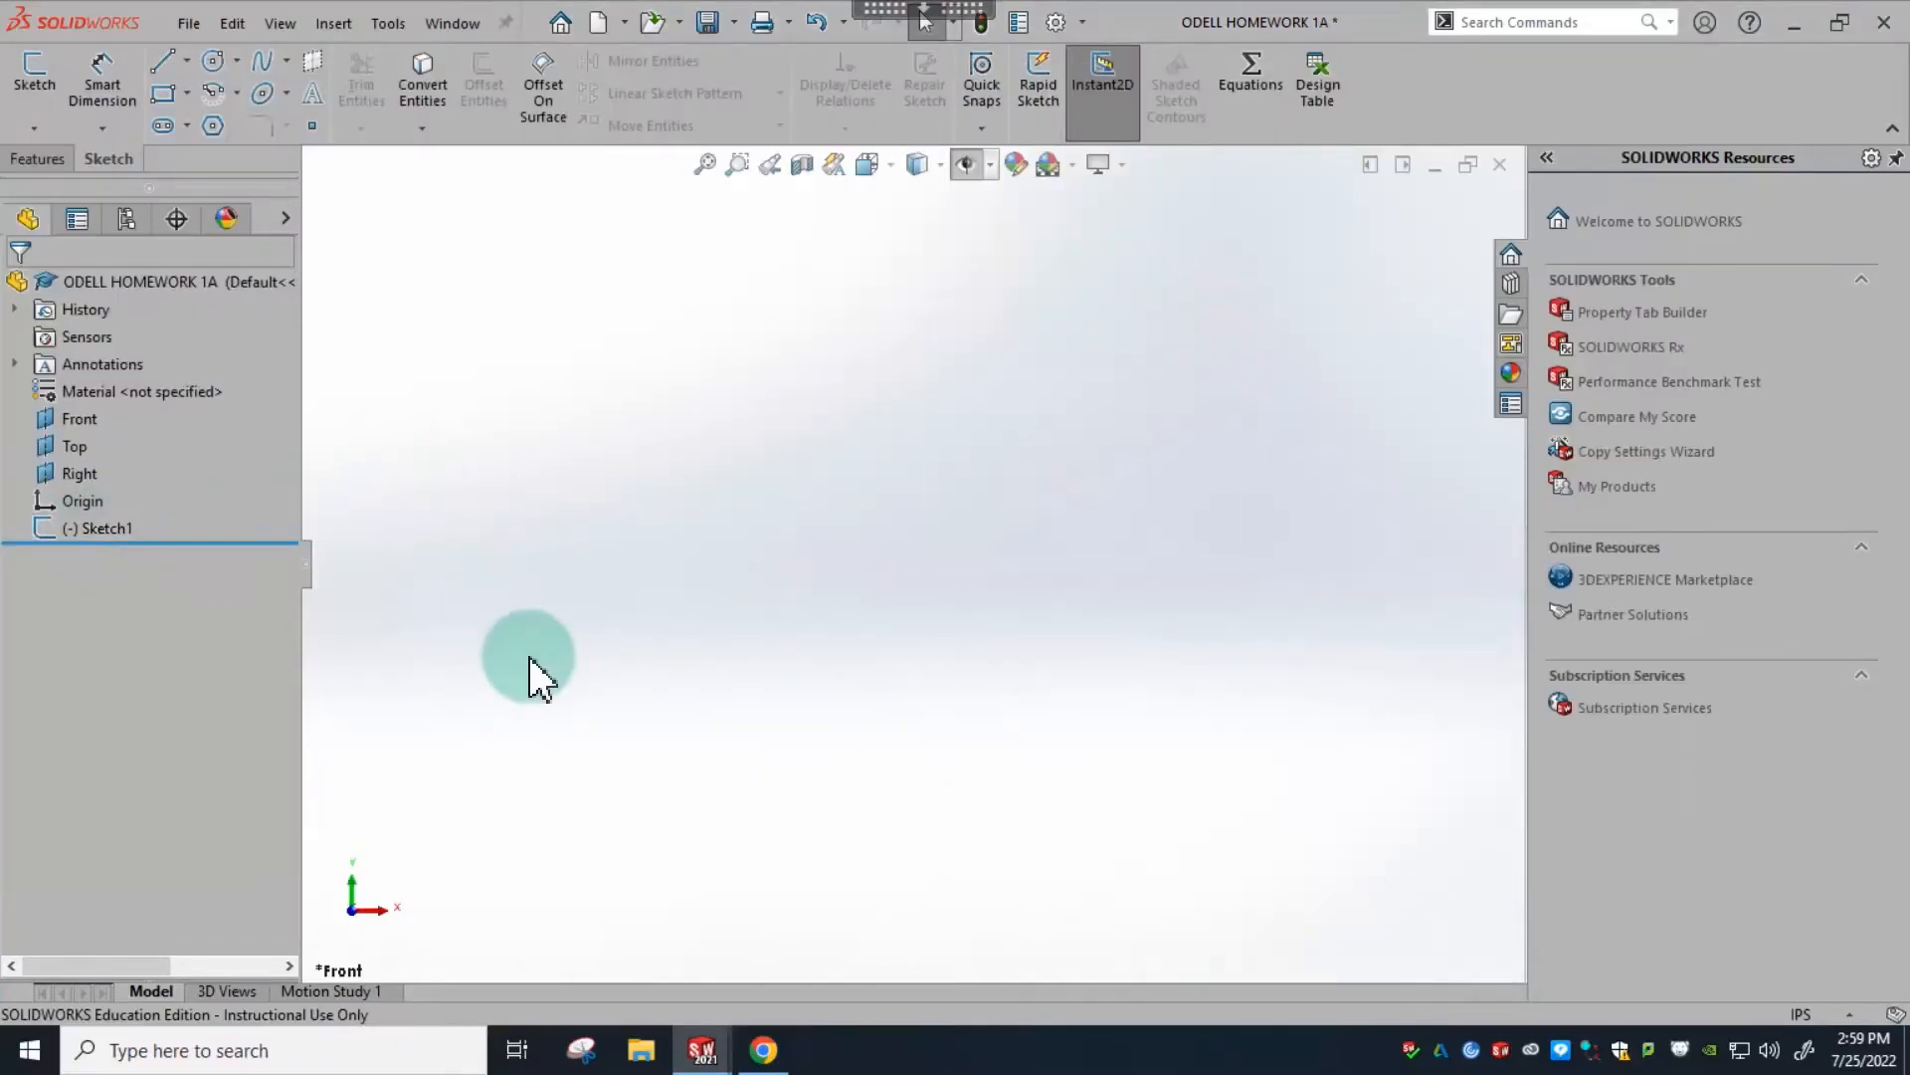
- Show the hidden item types in the graphics area again and turn off the outlines of the reference planes
{"action": "left_click", "coordinate": [966, 165]}
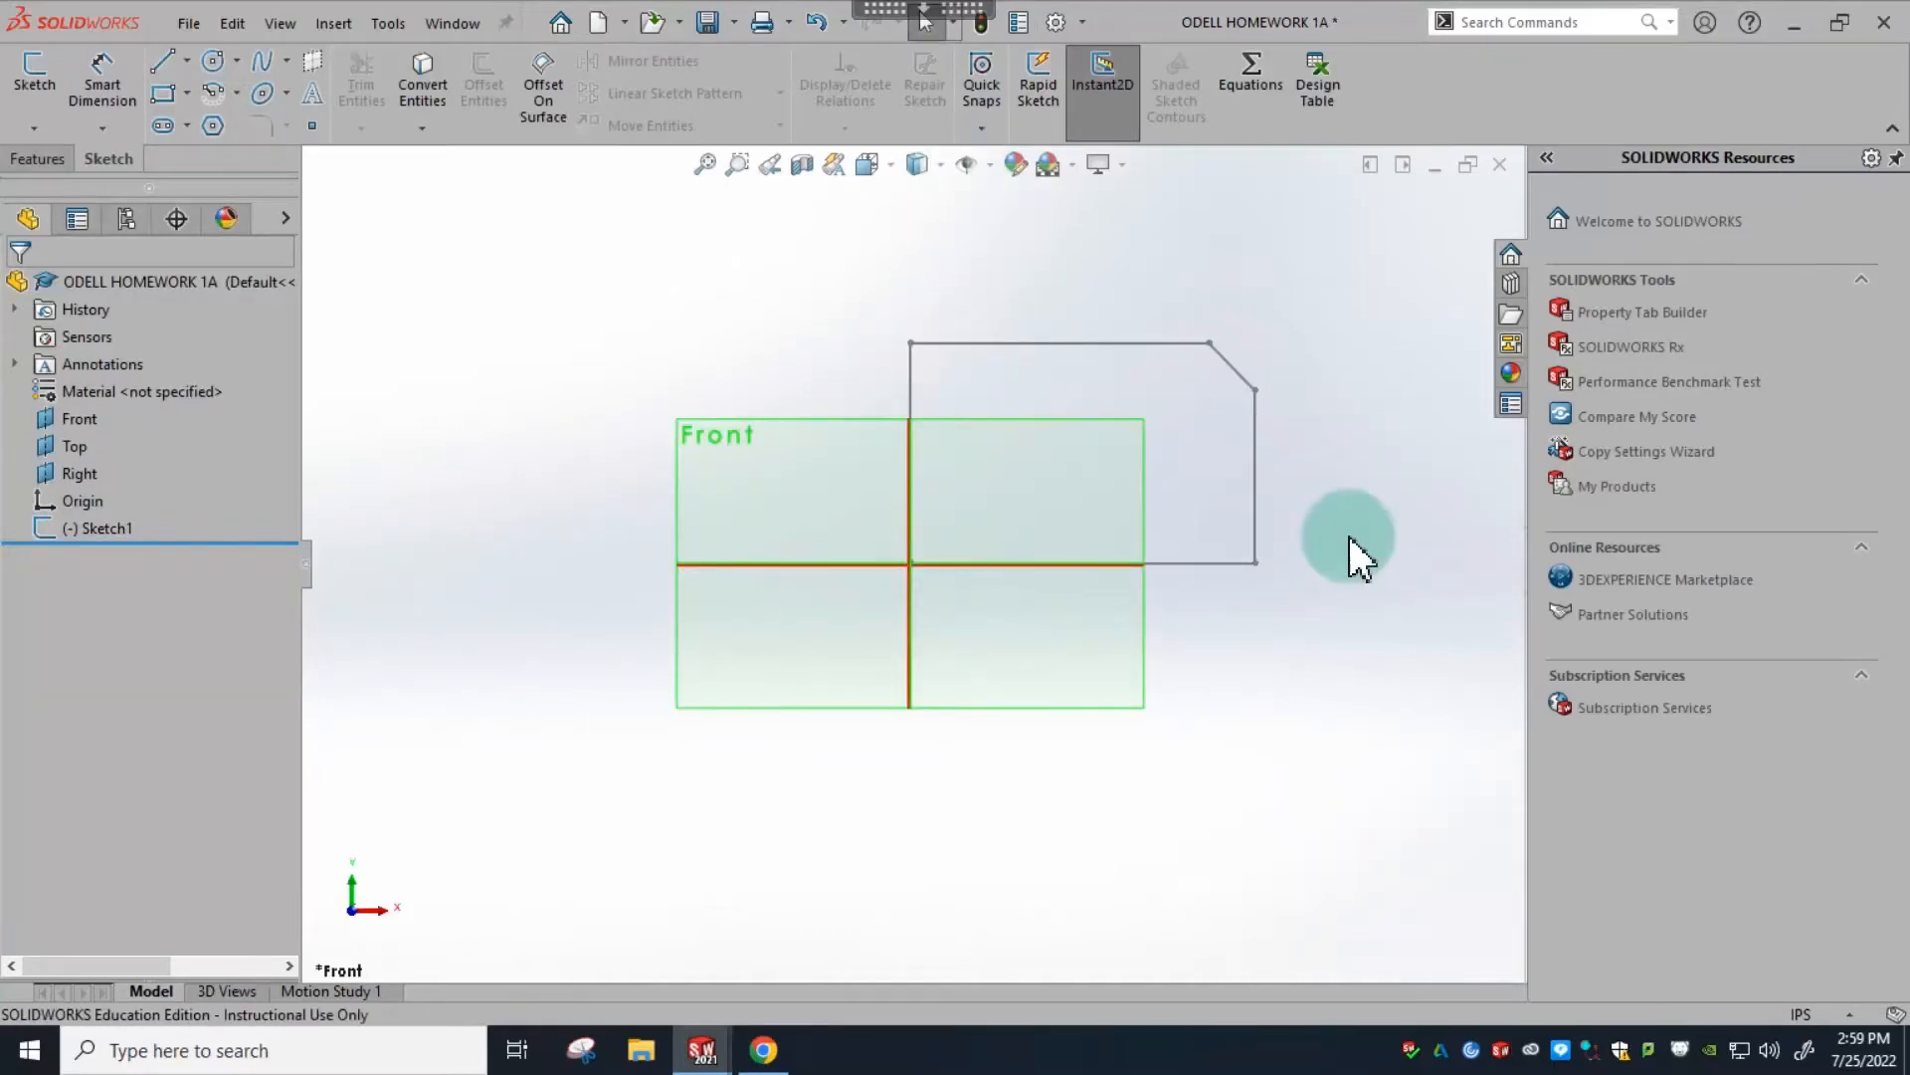
{"action": "left_click", "coordinate": [972, 169]}
{"action": "left_click", "coordinate": [975, 171]}
{"action": "left_click", "coordinate": [990, 165]}
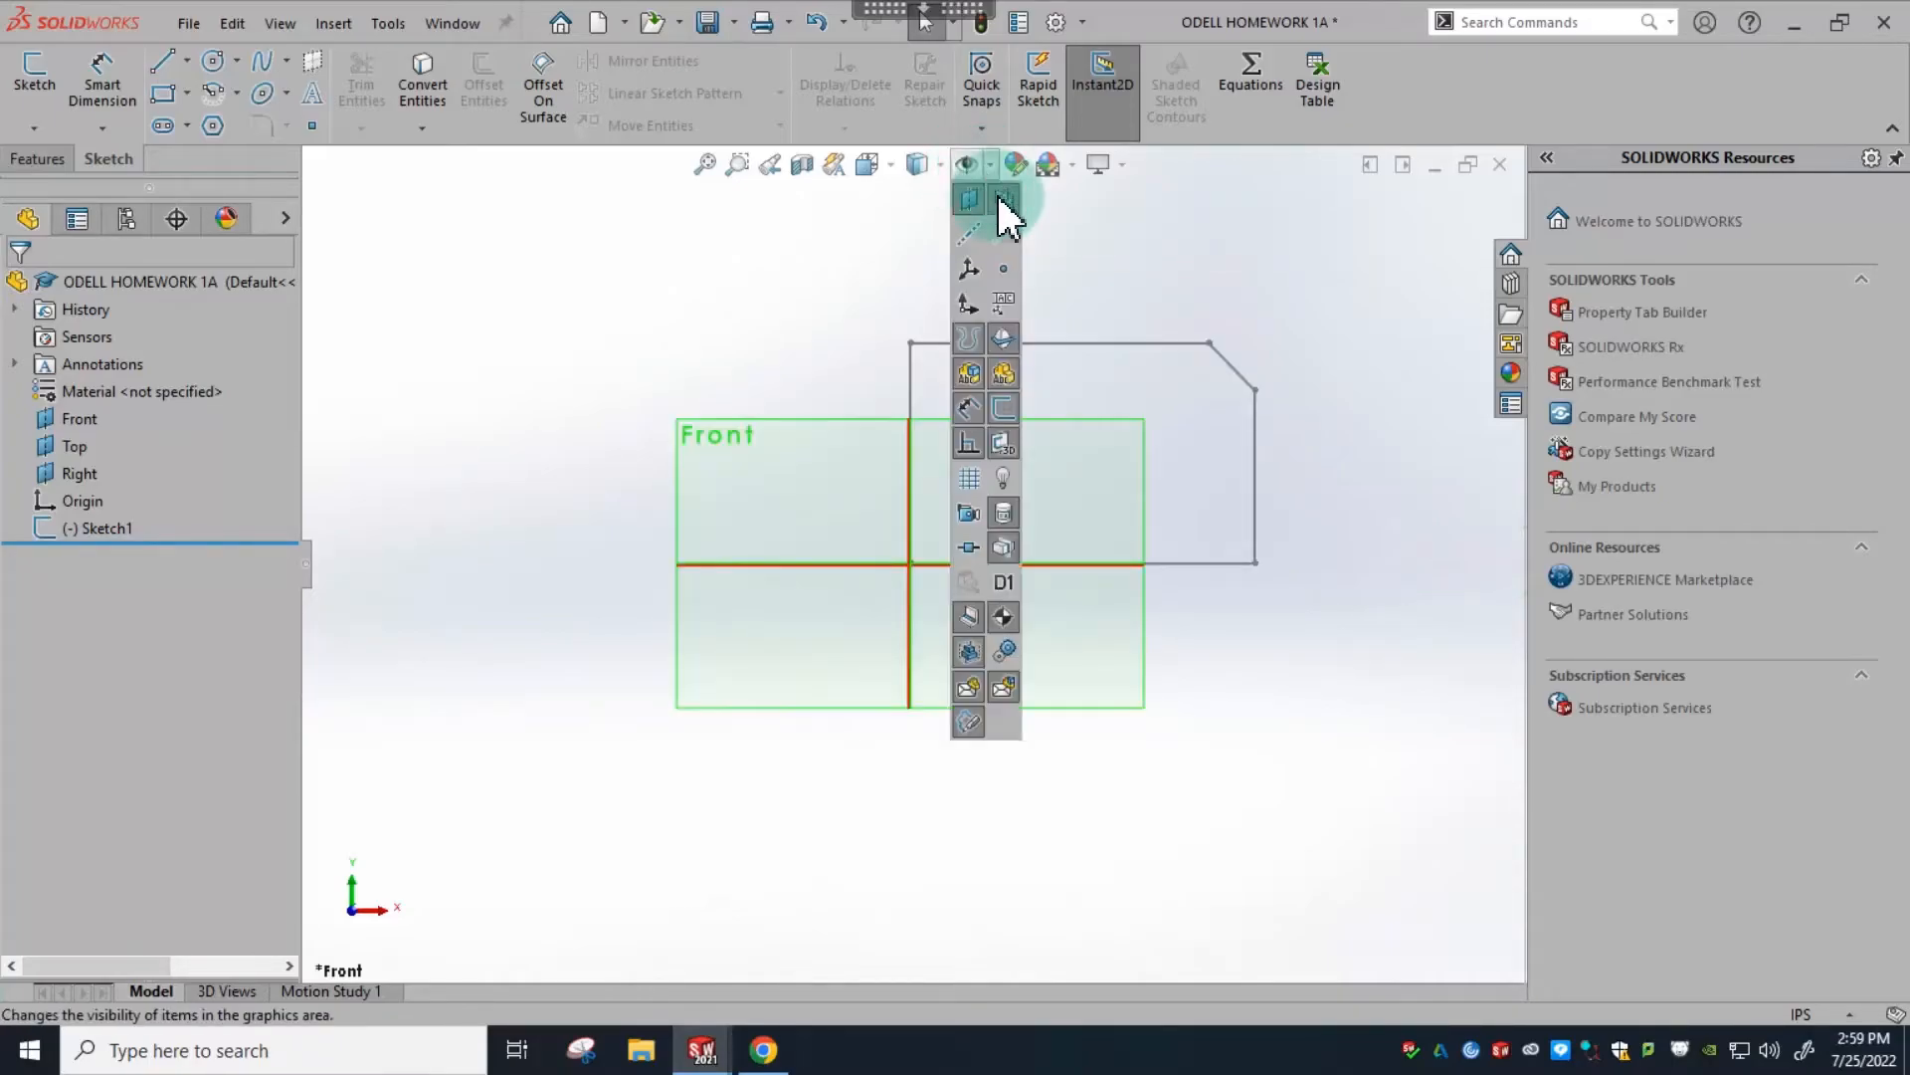
{"action": "left_click", "coordinate": [999, 195]}
- Reopen the chamfered profile sketch on the Front plane for editing
{"action": "scroll", "coordinate": [1134, 453], "scroll_direction": "down", "scroll_amount": 2}
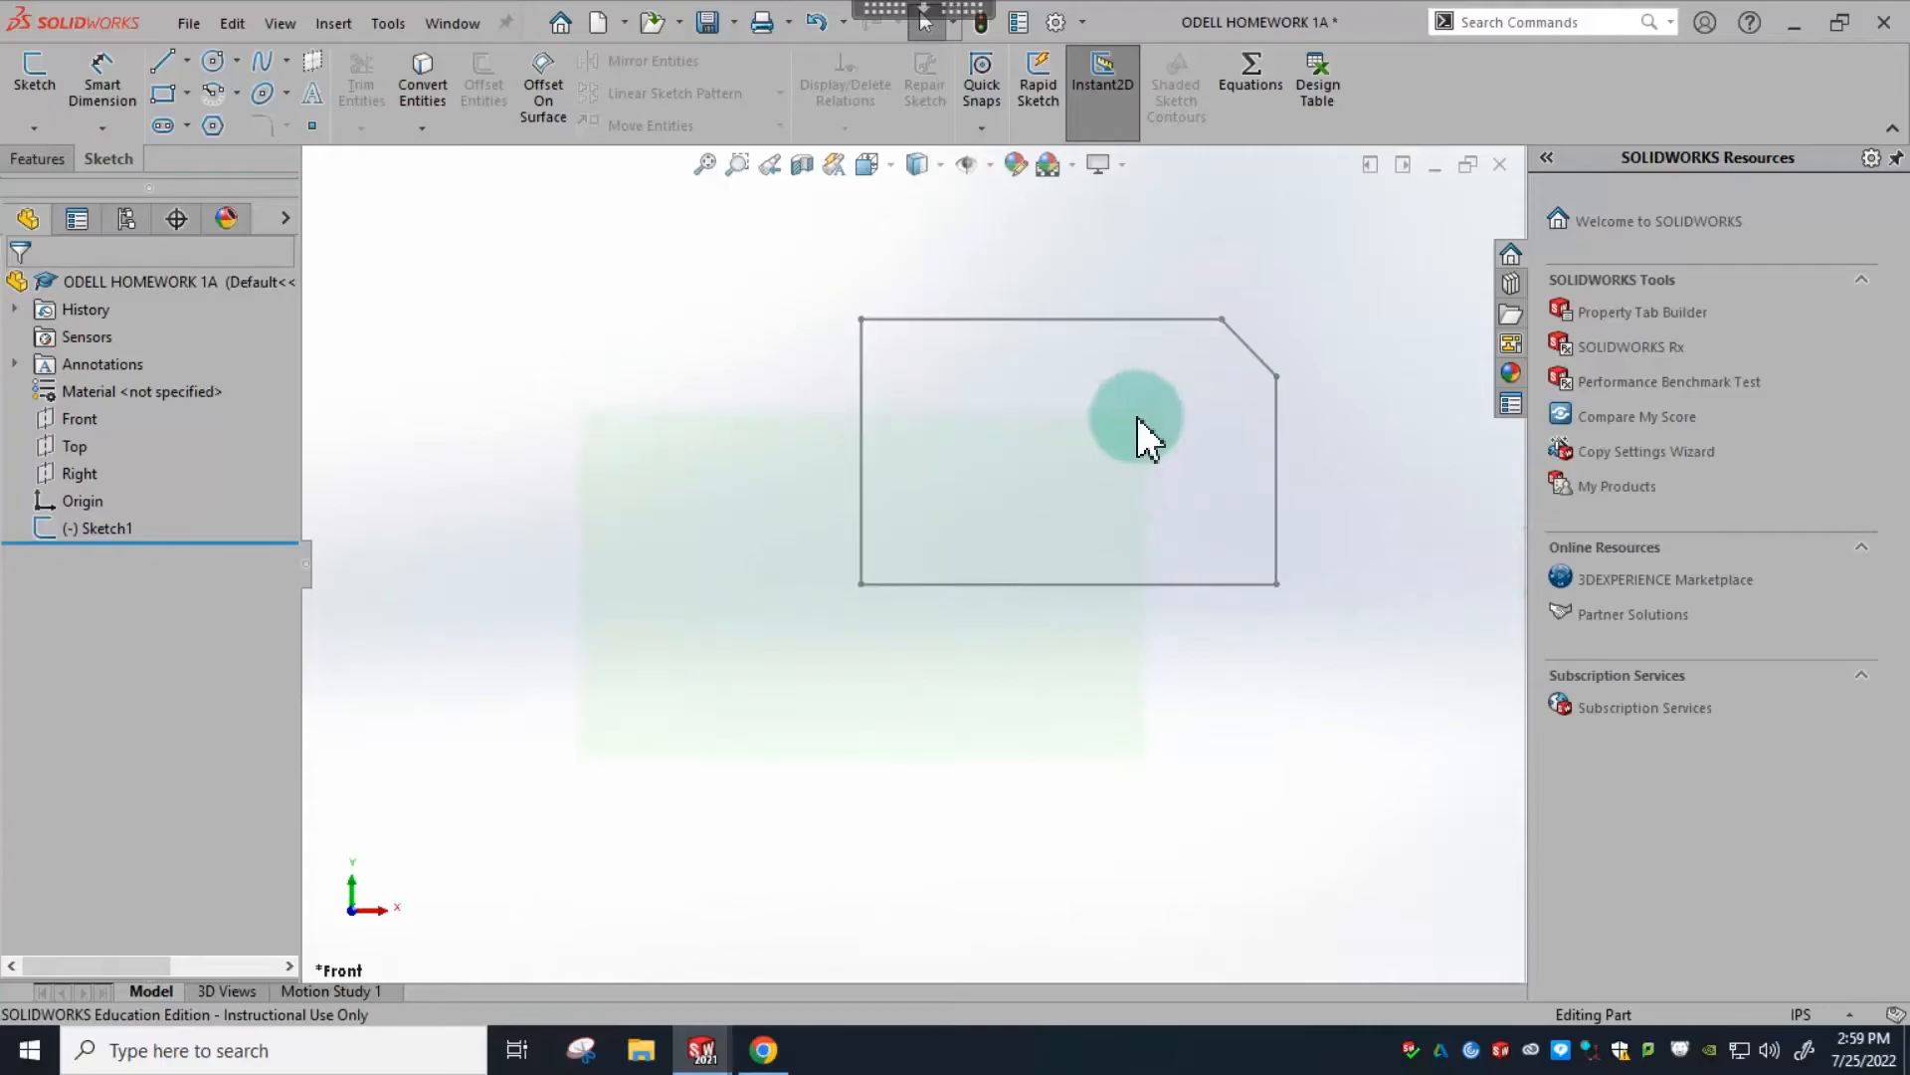
{"action": "left_click", "coordinate": [101, 519]}
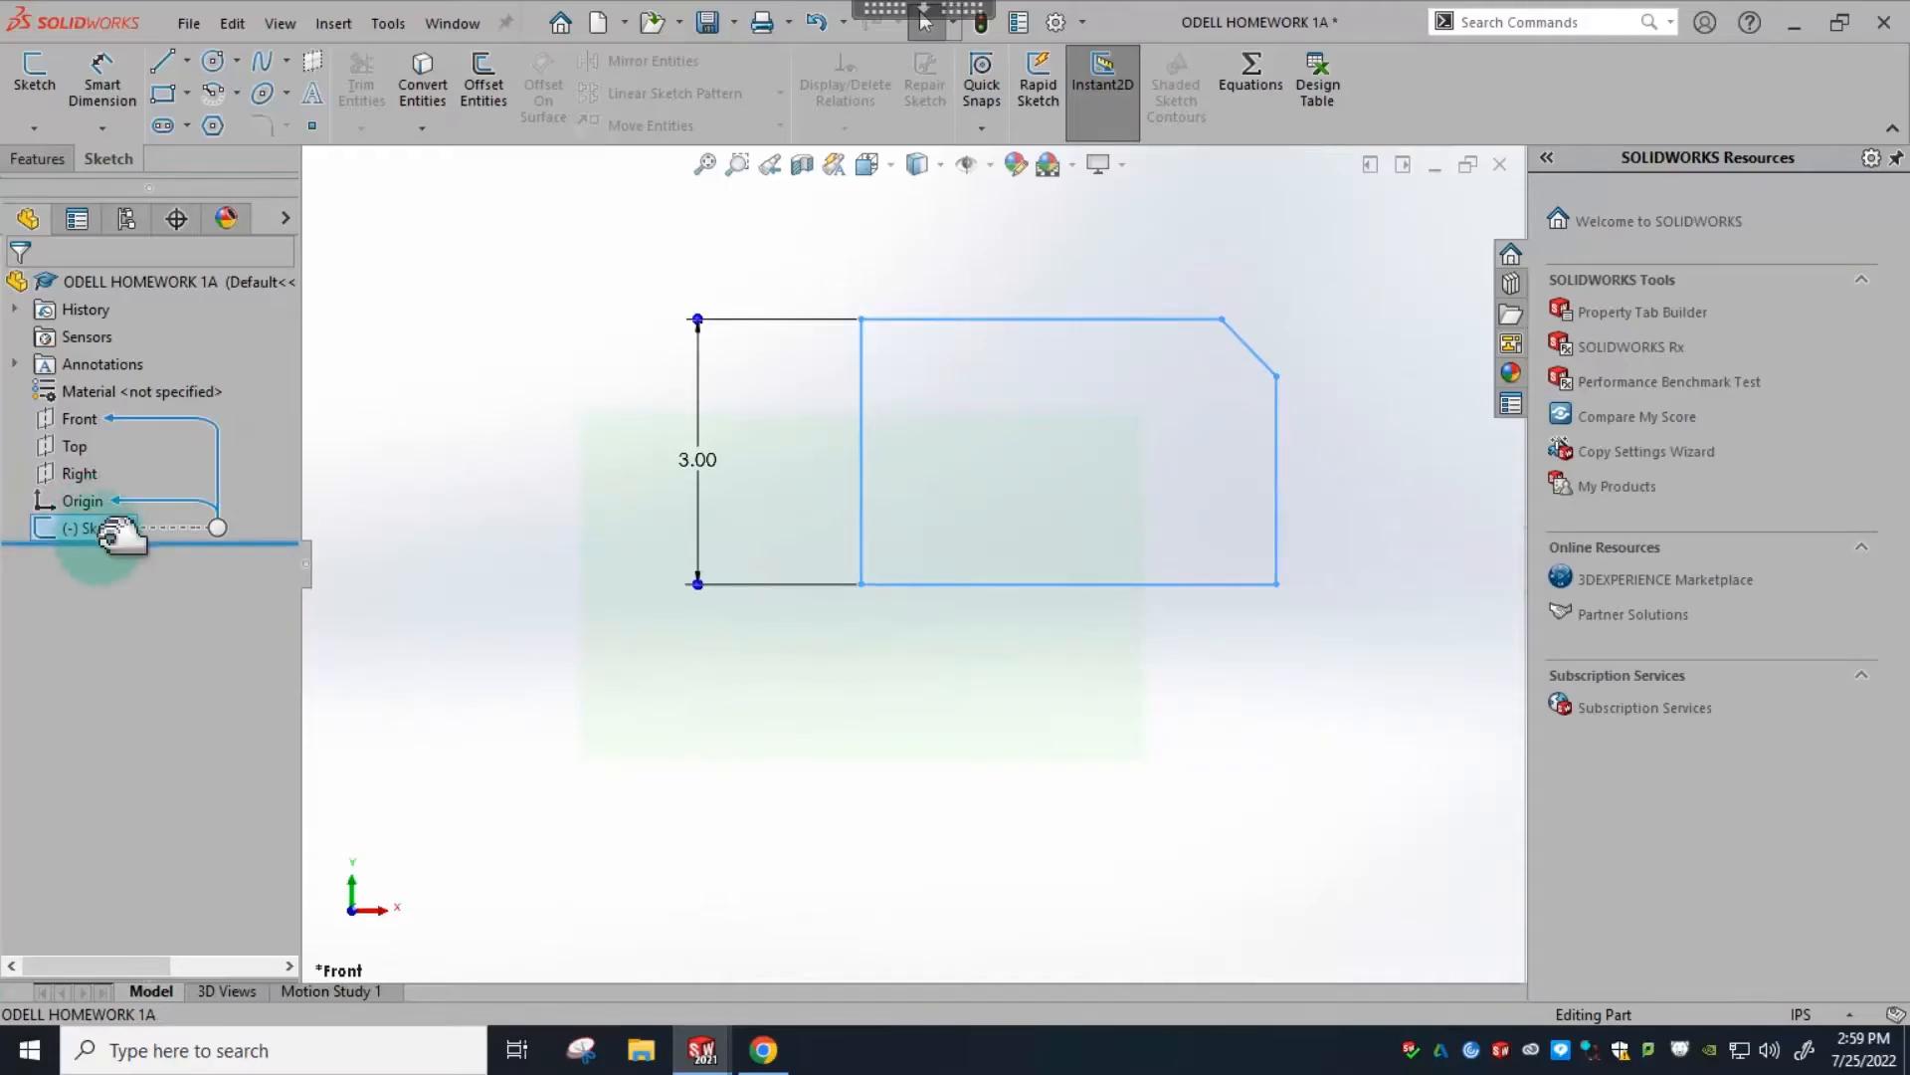
{"action": "right_click", "coordinate": [106, 535]}
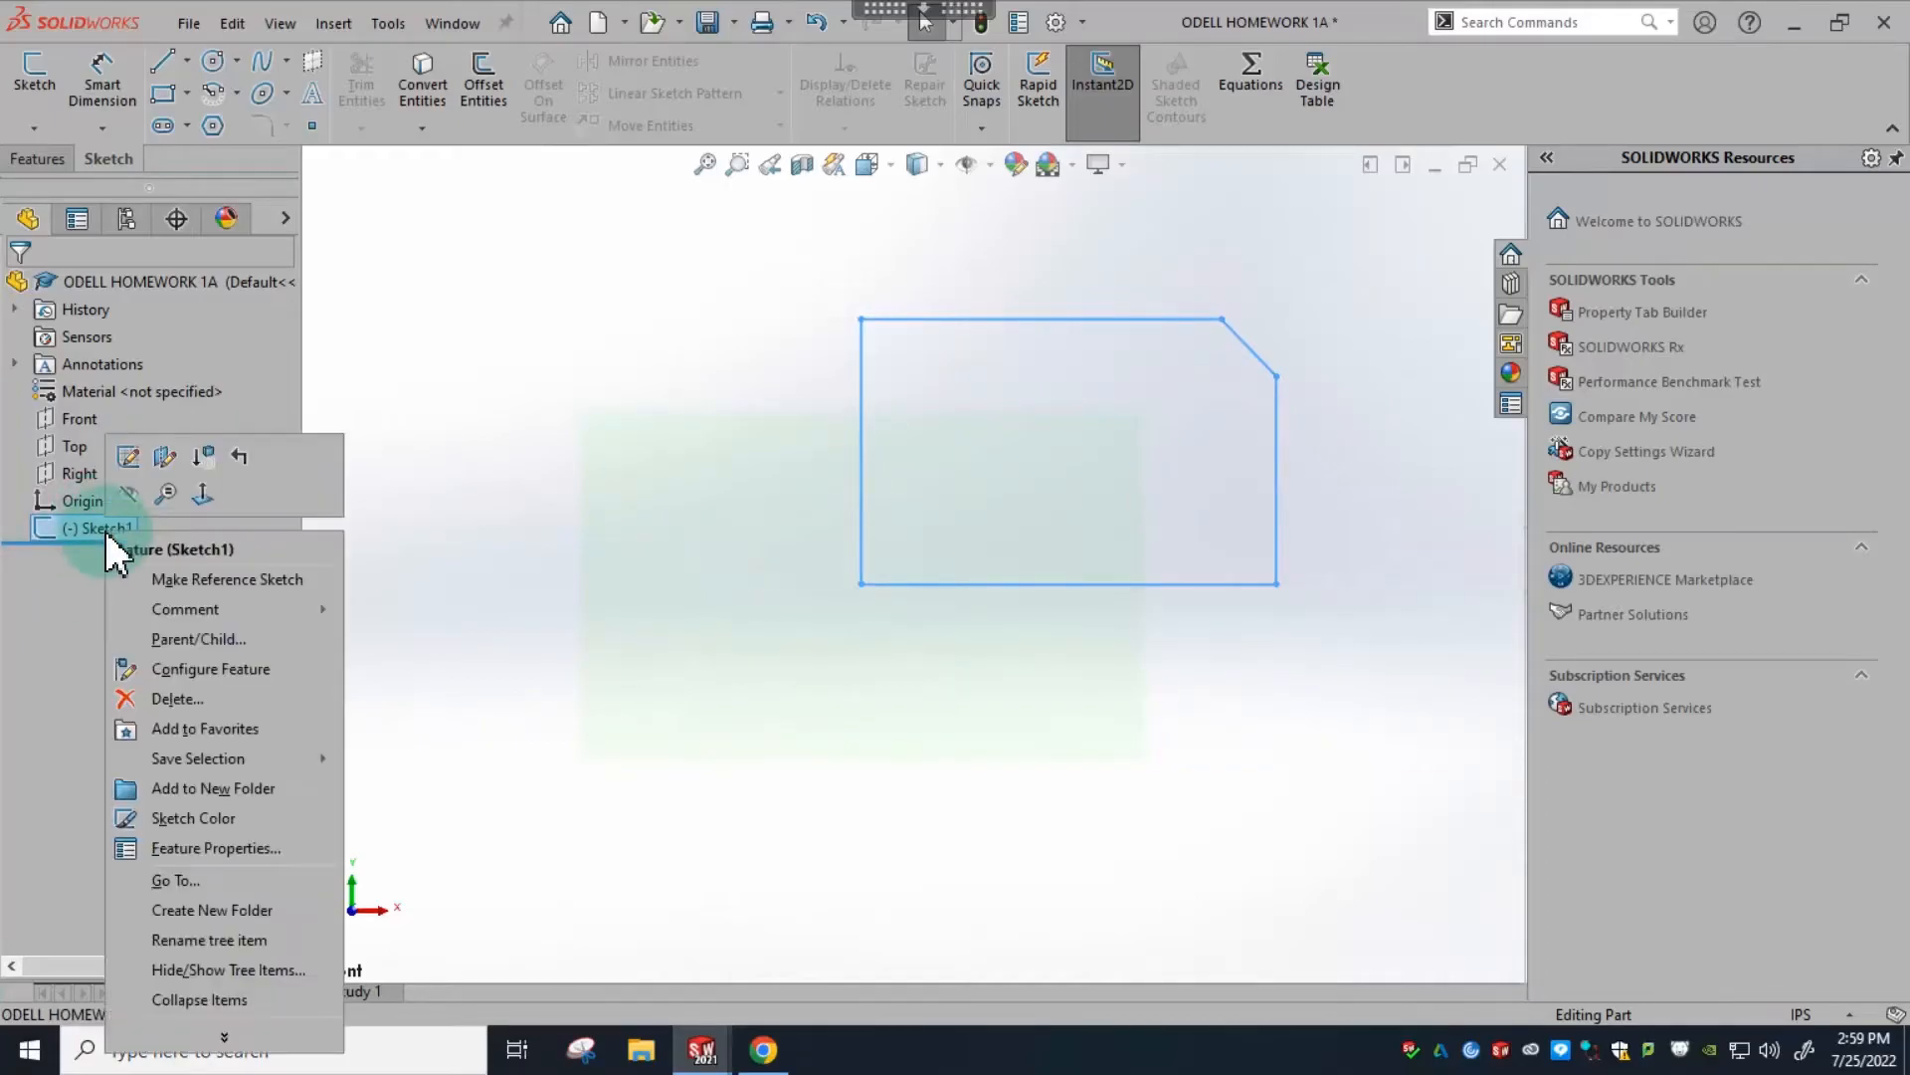
{"action": "left_click", "coordinate": [103, 532]}
{"action": "left_click", "coordinate": [97, 529]}
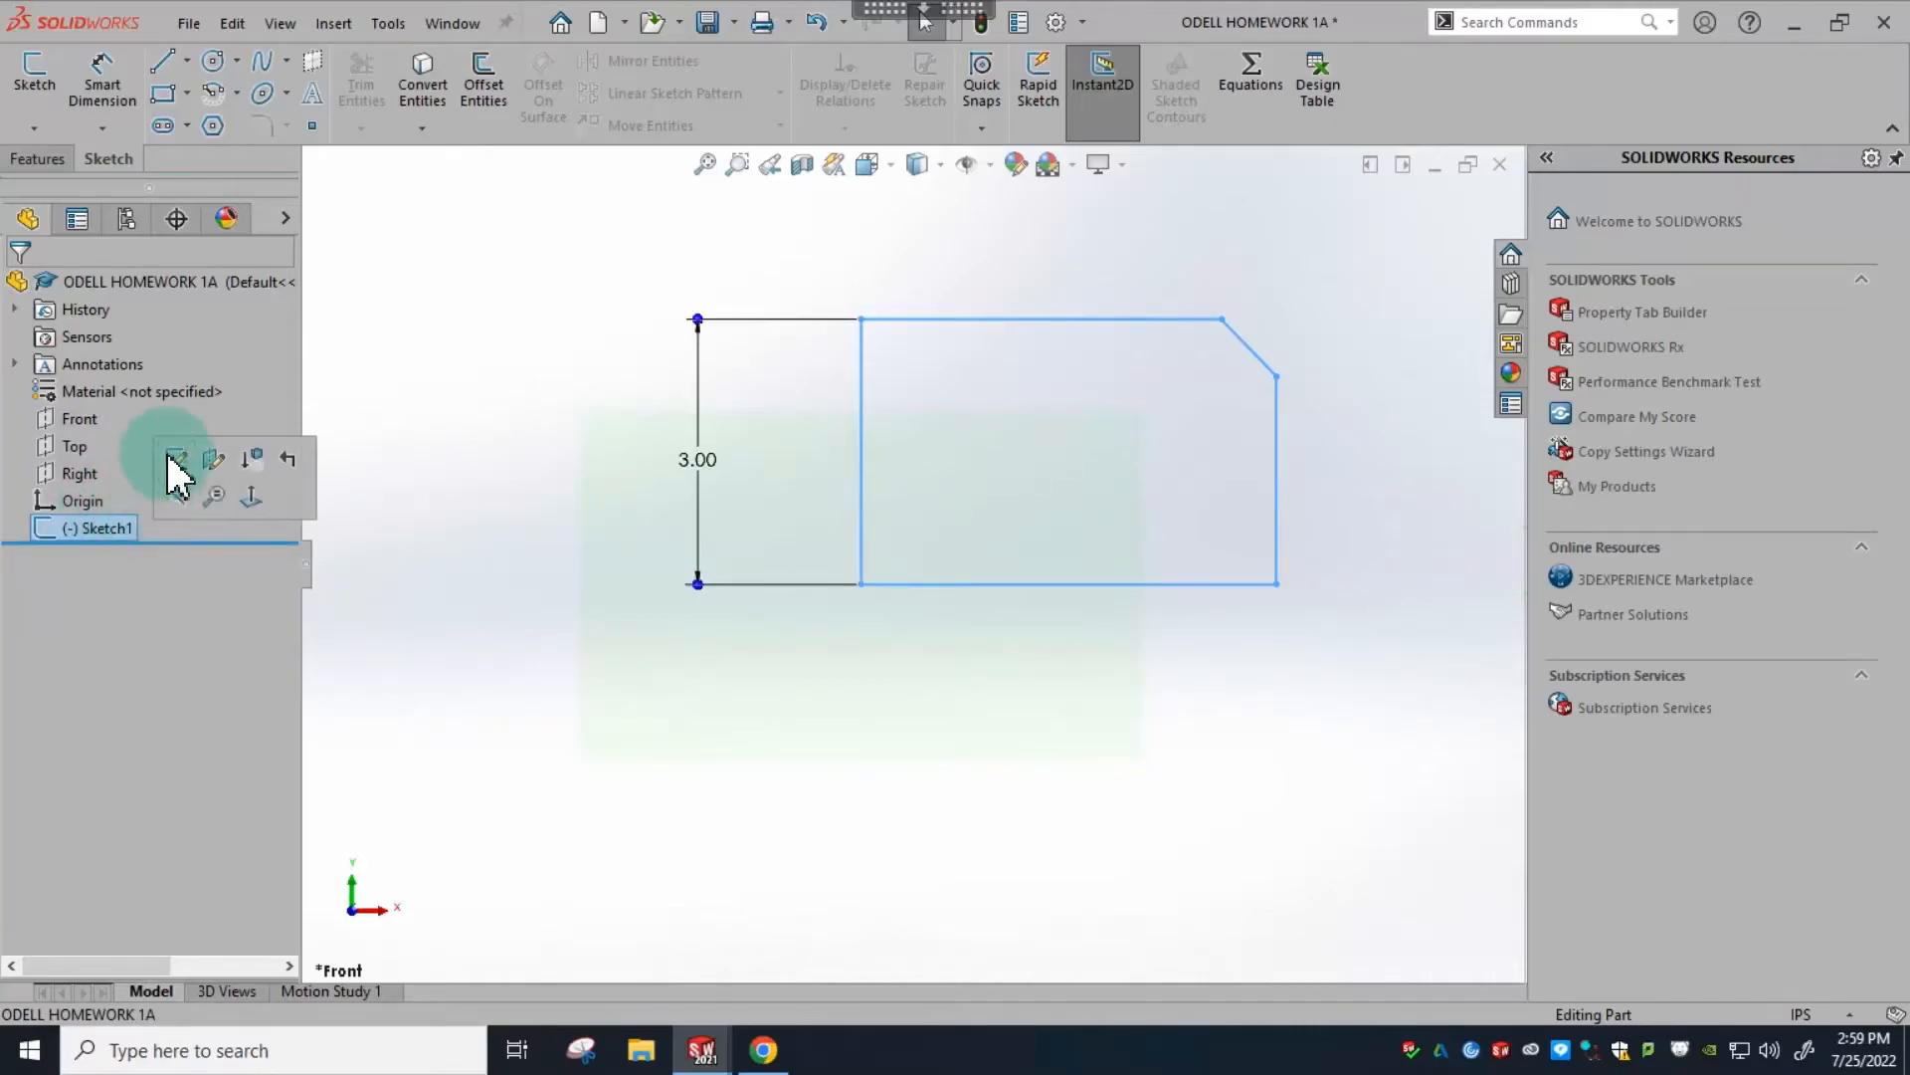
{"action": "left_click", "coordinate": [175, 459]}
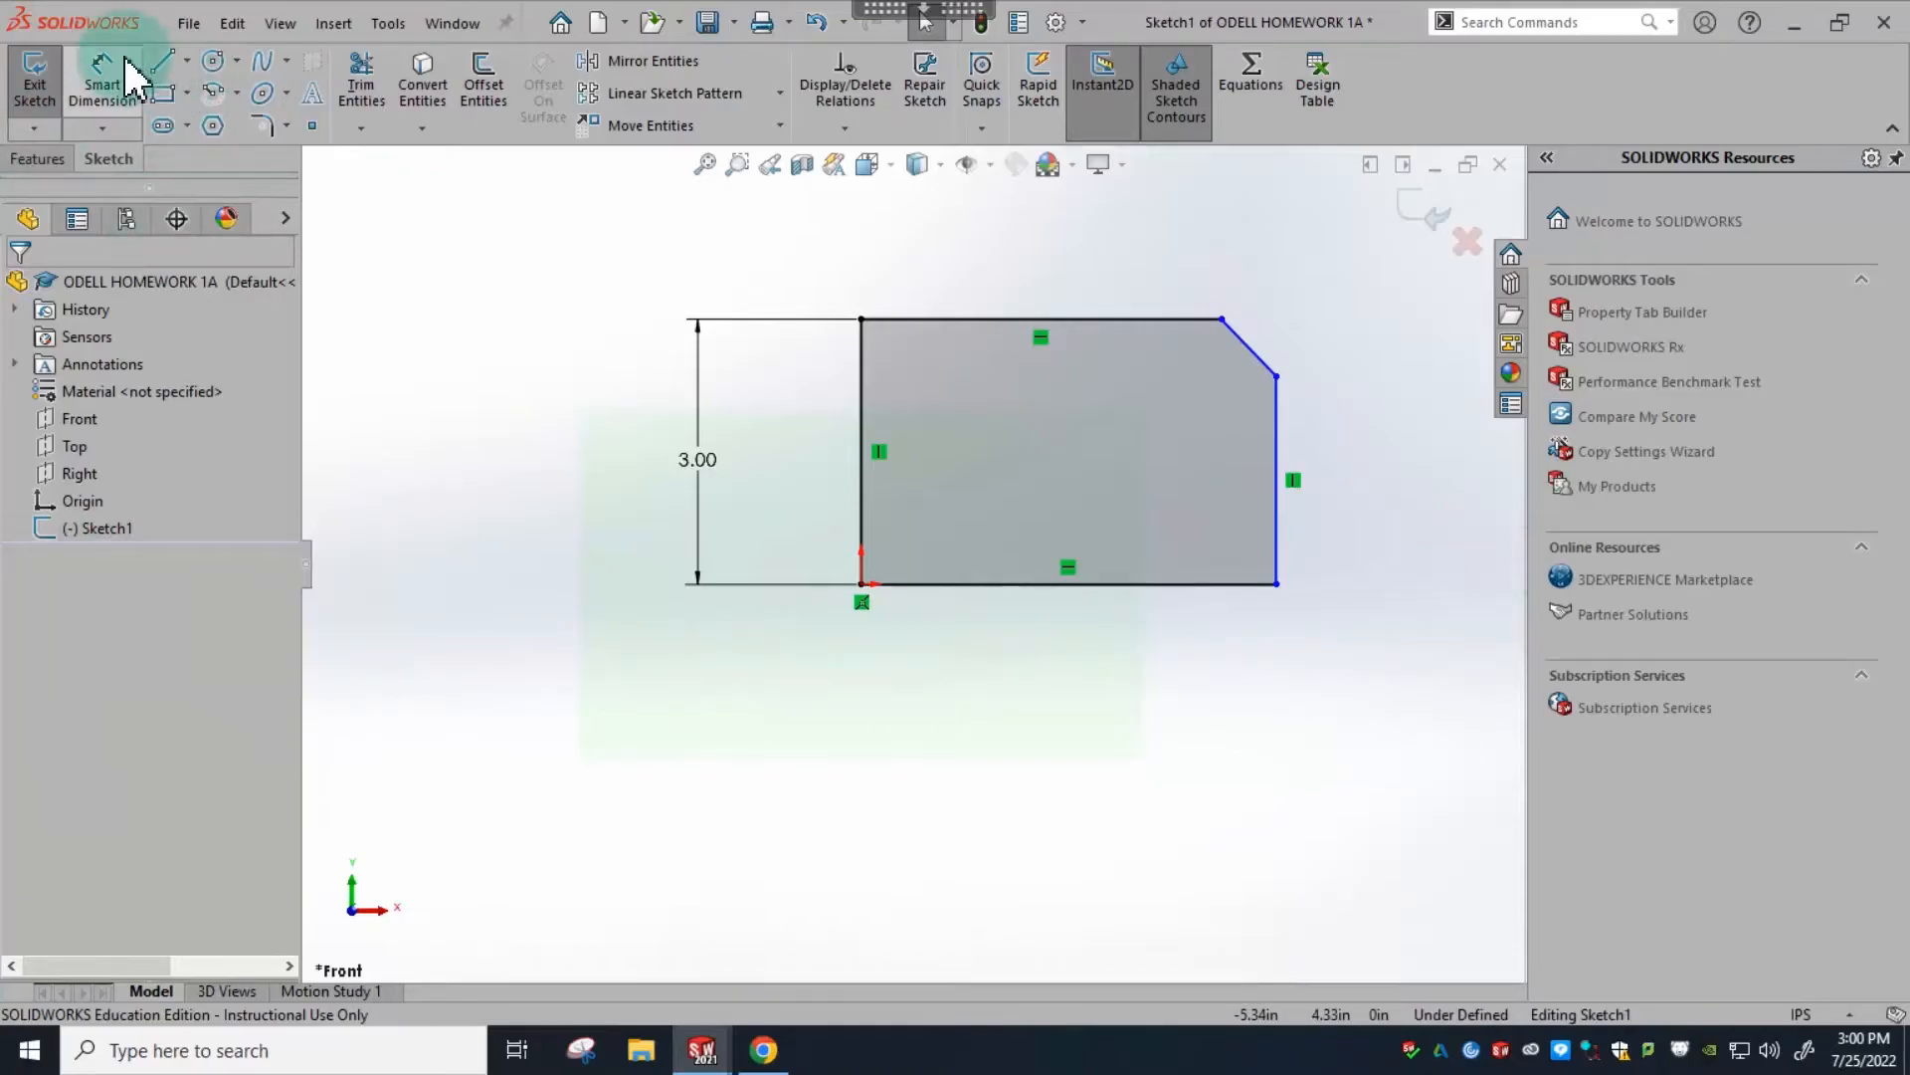
- Dimension the profile's overall width between its two vertical edges and set it to 4 in
{"action": "left_click", "coordinate": [119, 94]}
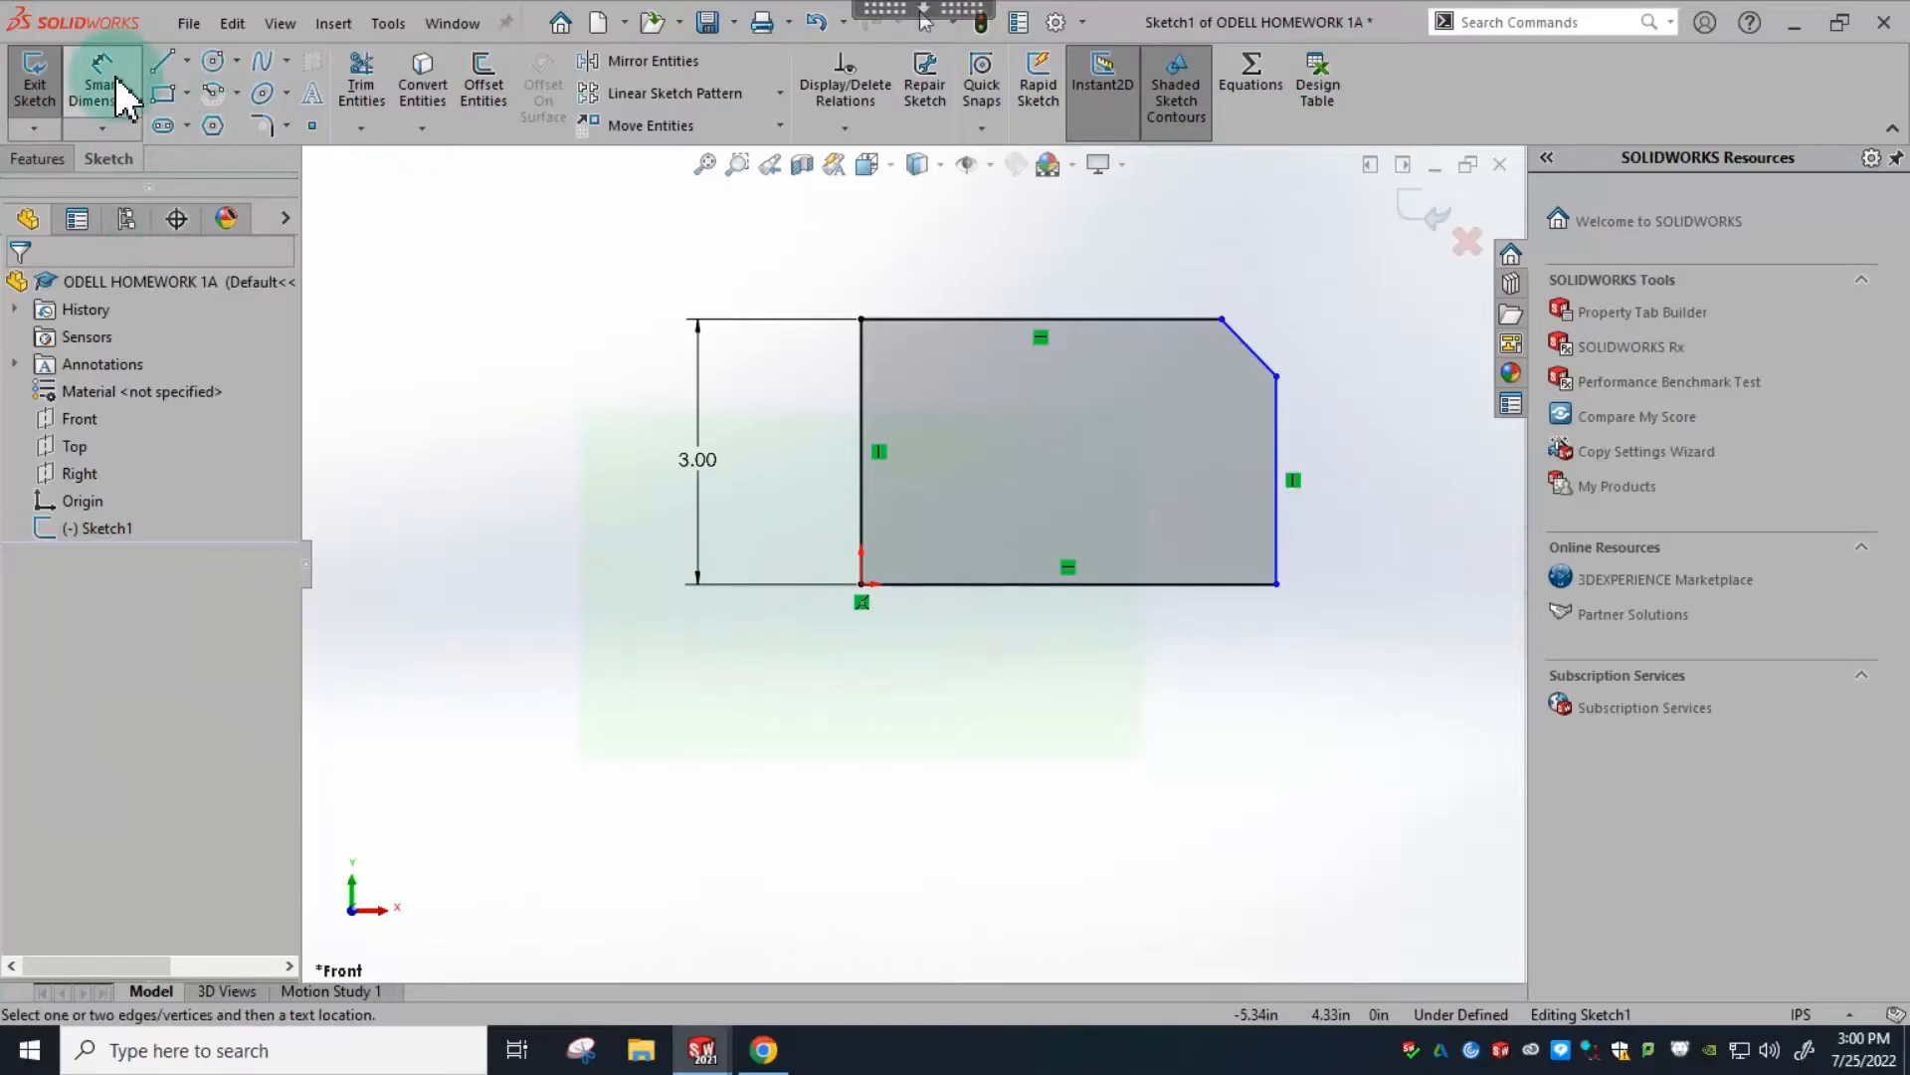
{"action": "left_click", "coordinate": [1278, 519]}
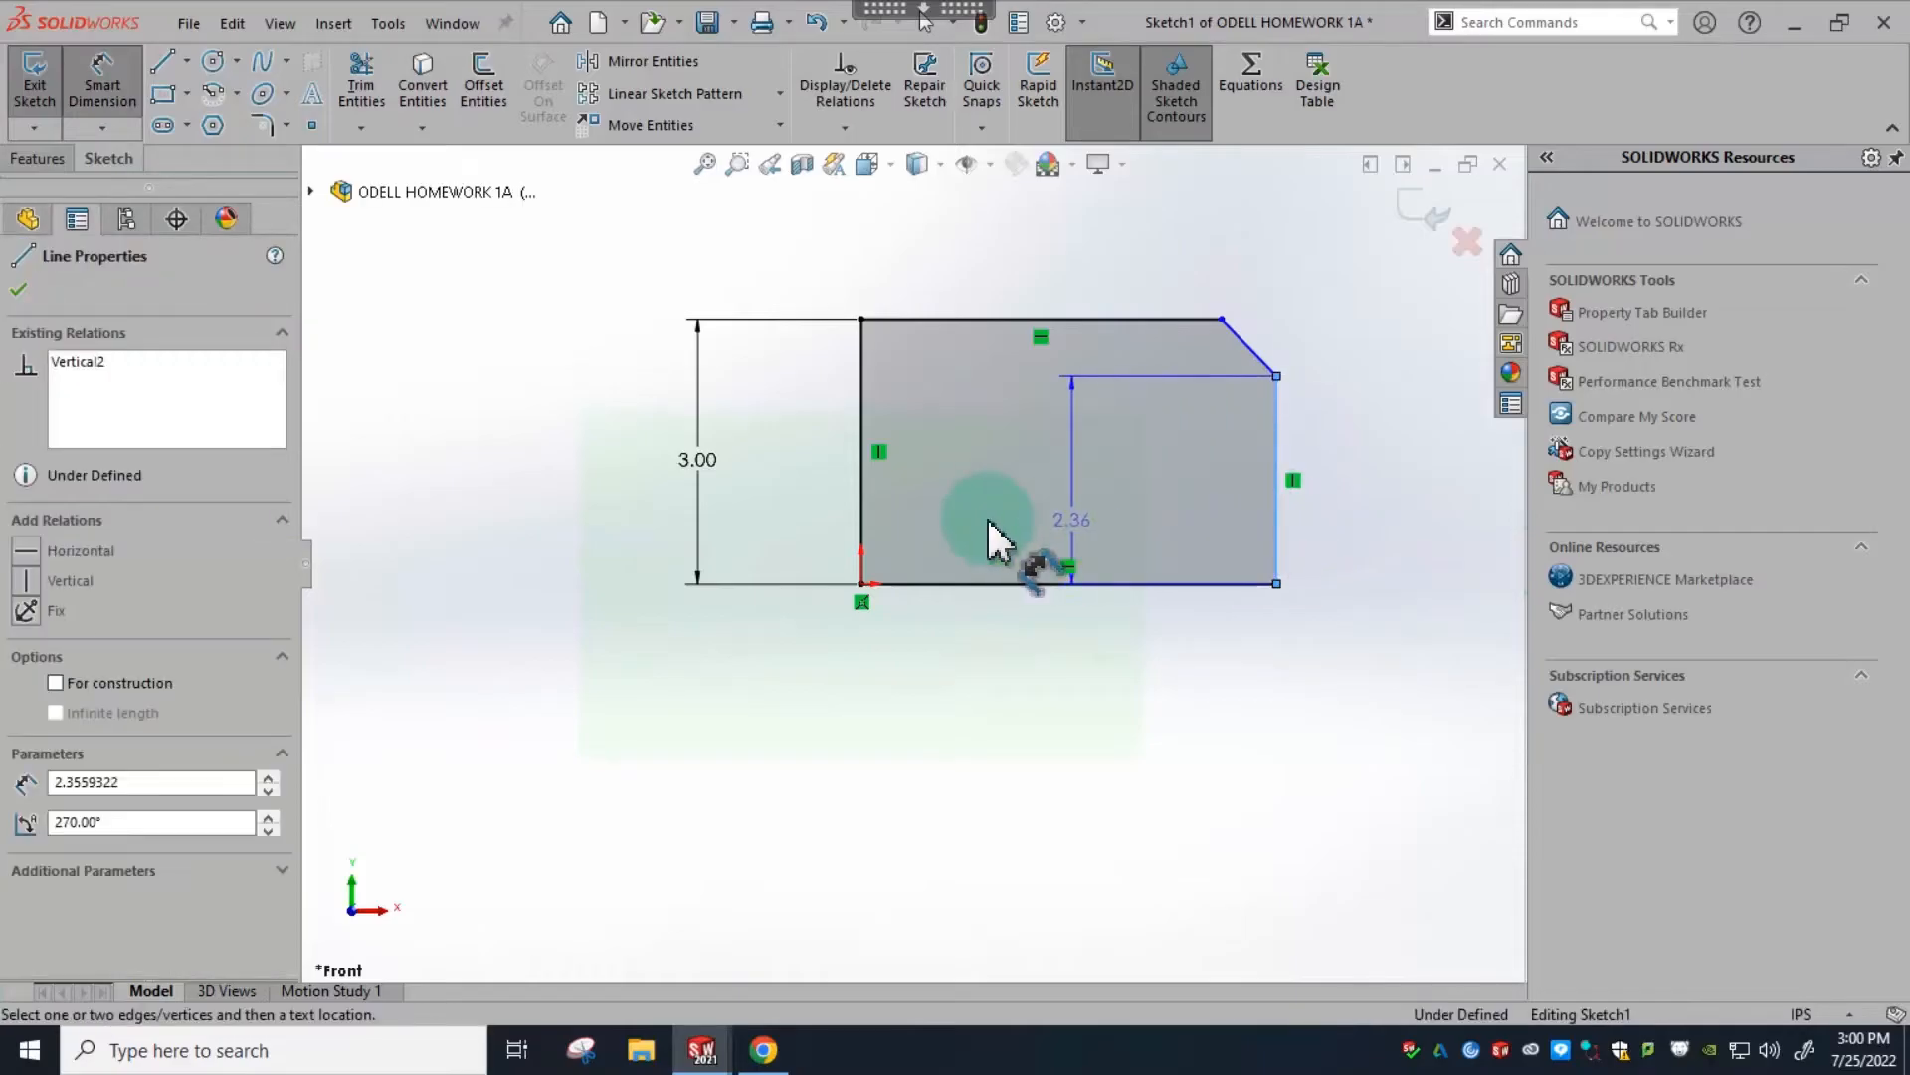
{"action": "left_click", "coordinate": [863, 509]}
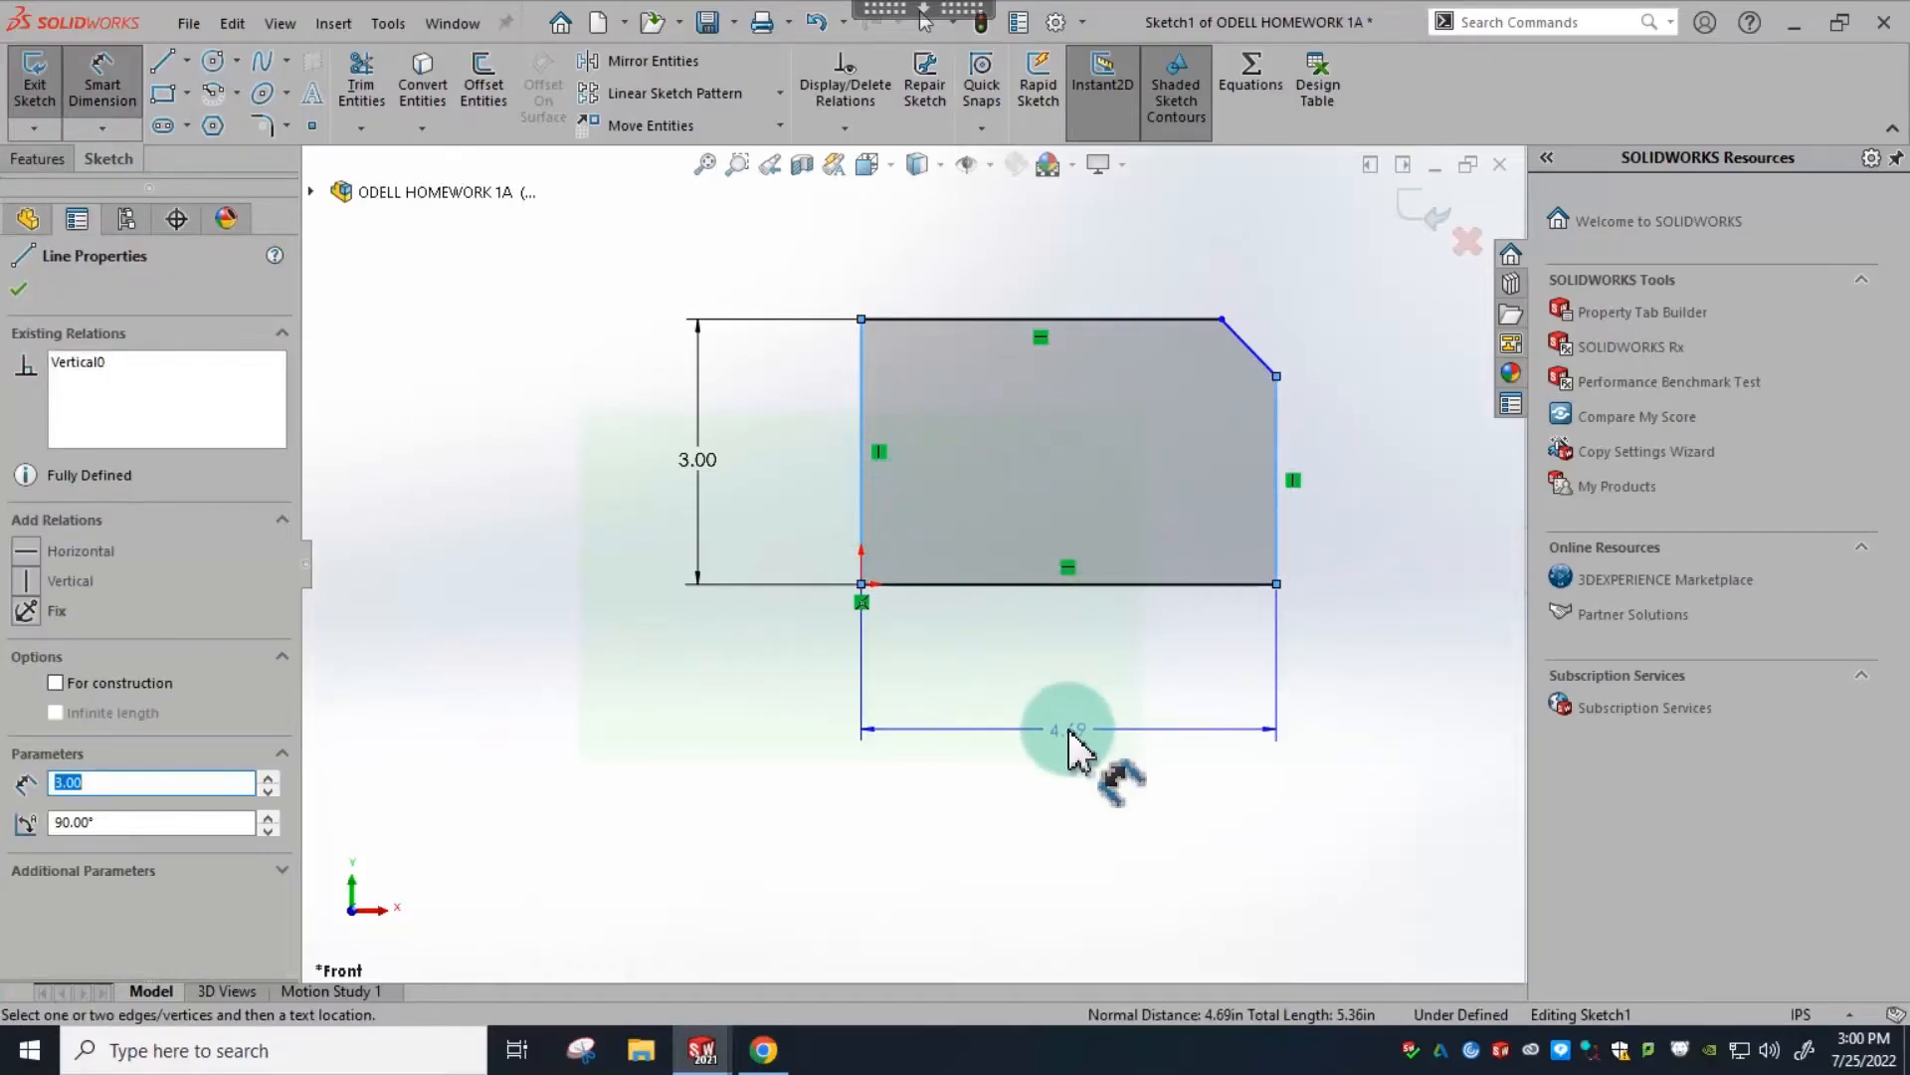
{"action": "left_click", "coordinate": [1070, 733]}
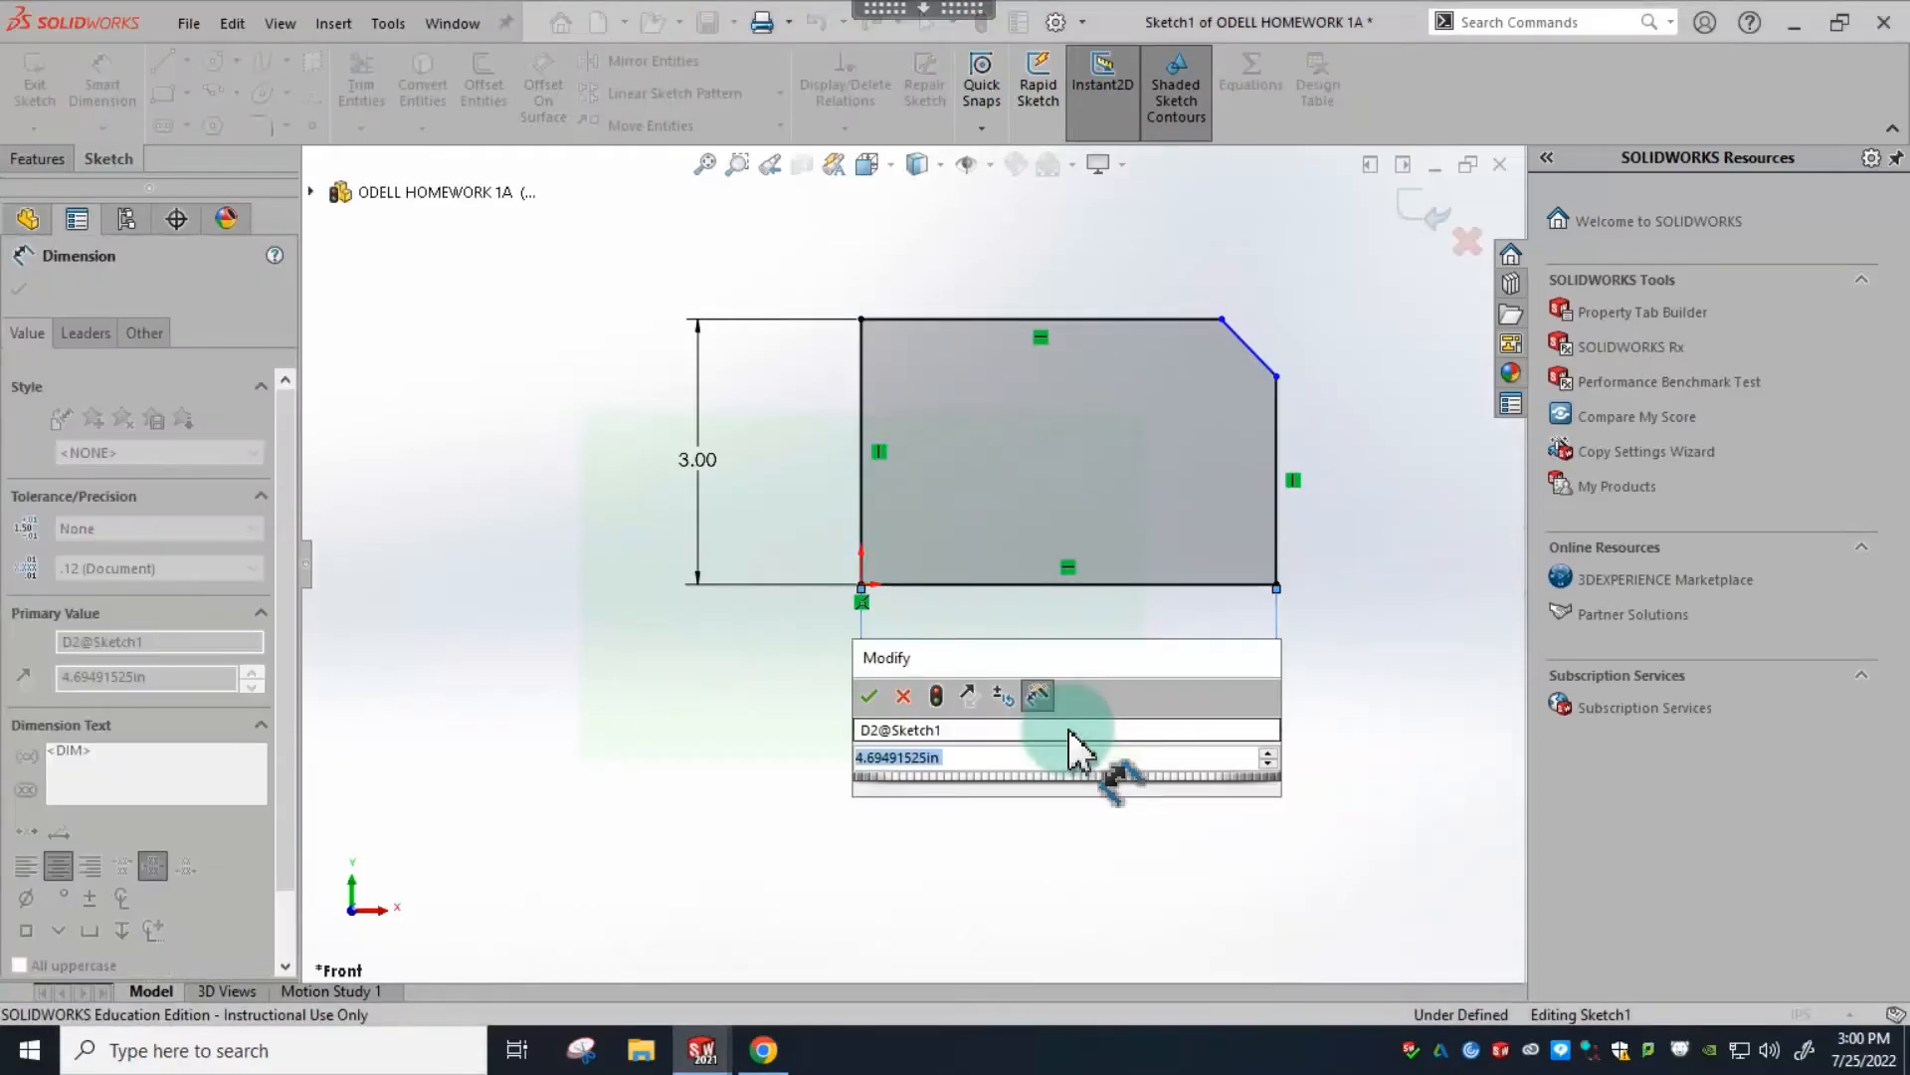
{"action": "type", "text": "4"}
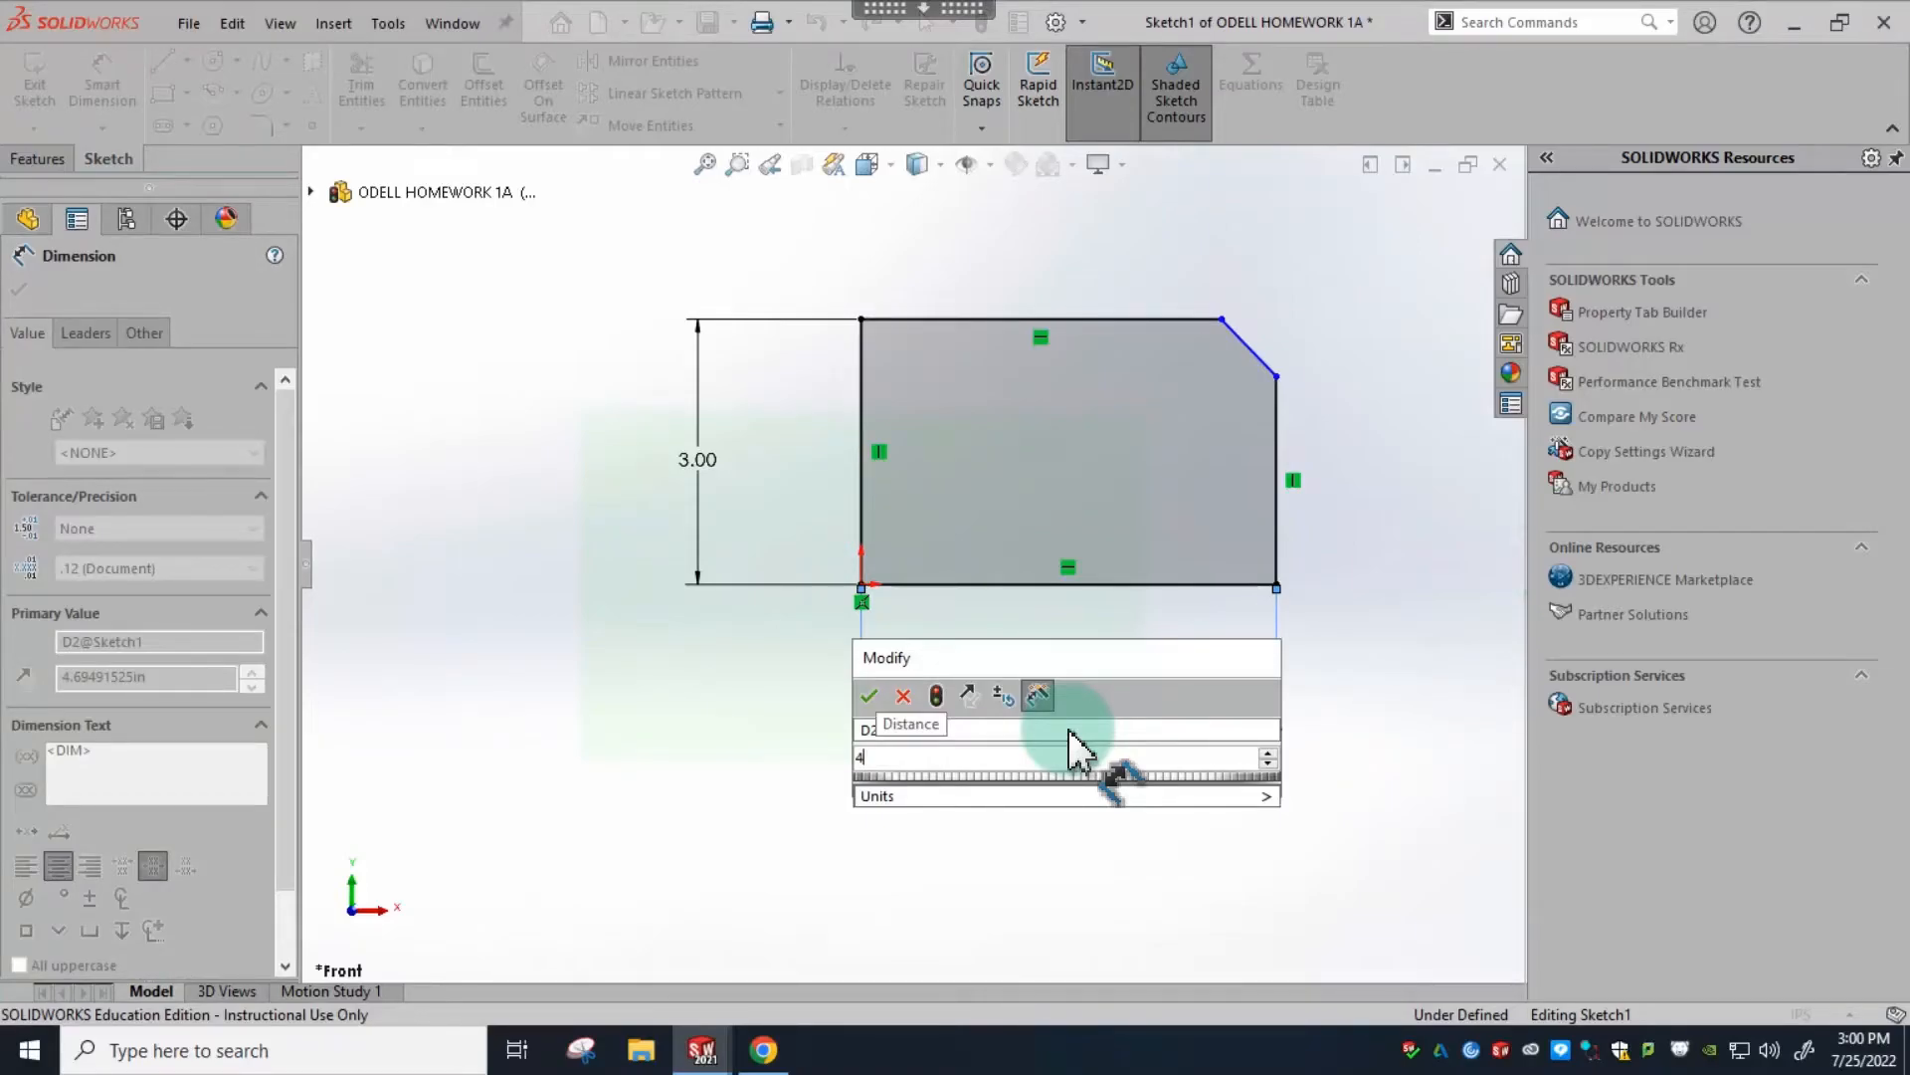
{"action": "key", "text": "Return"}
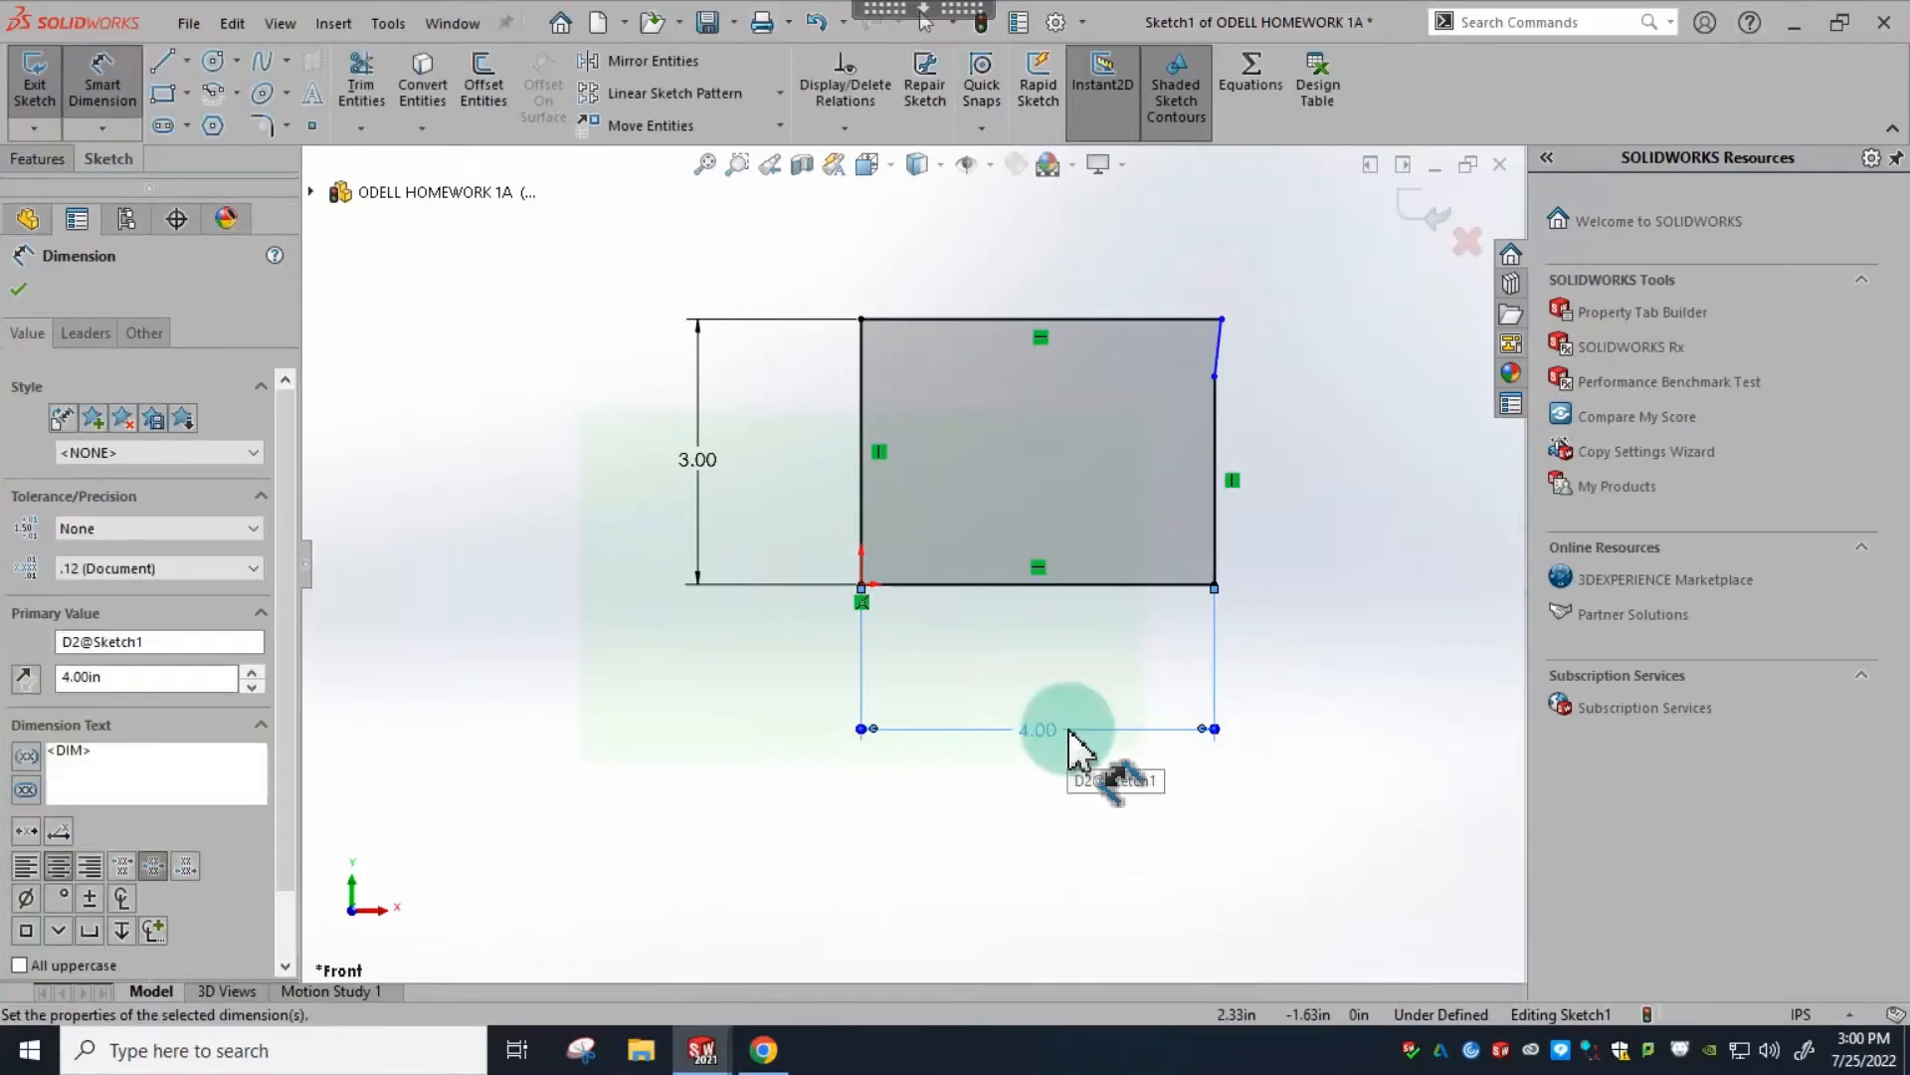
{"action": "left_click", "coordinate": [129, 91]}
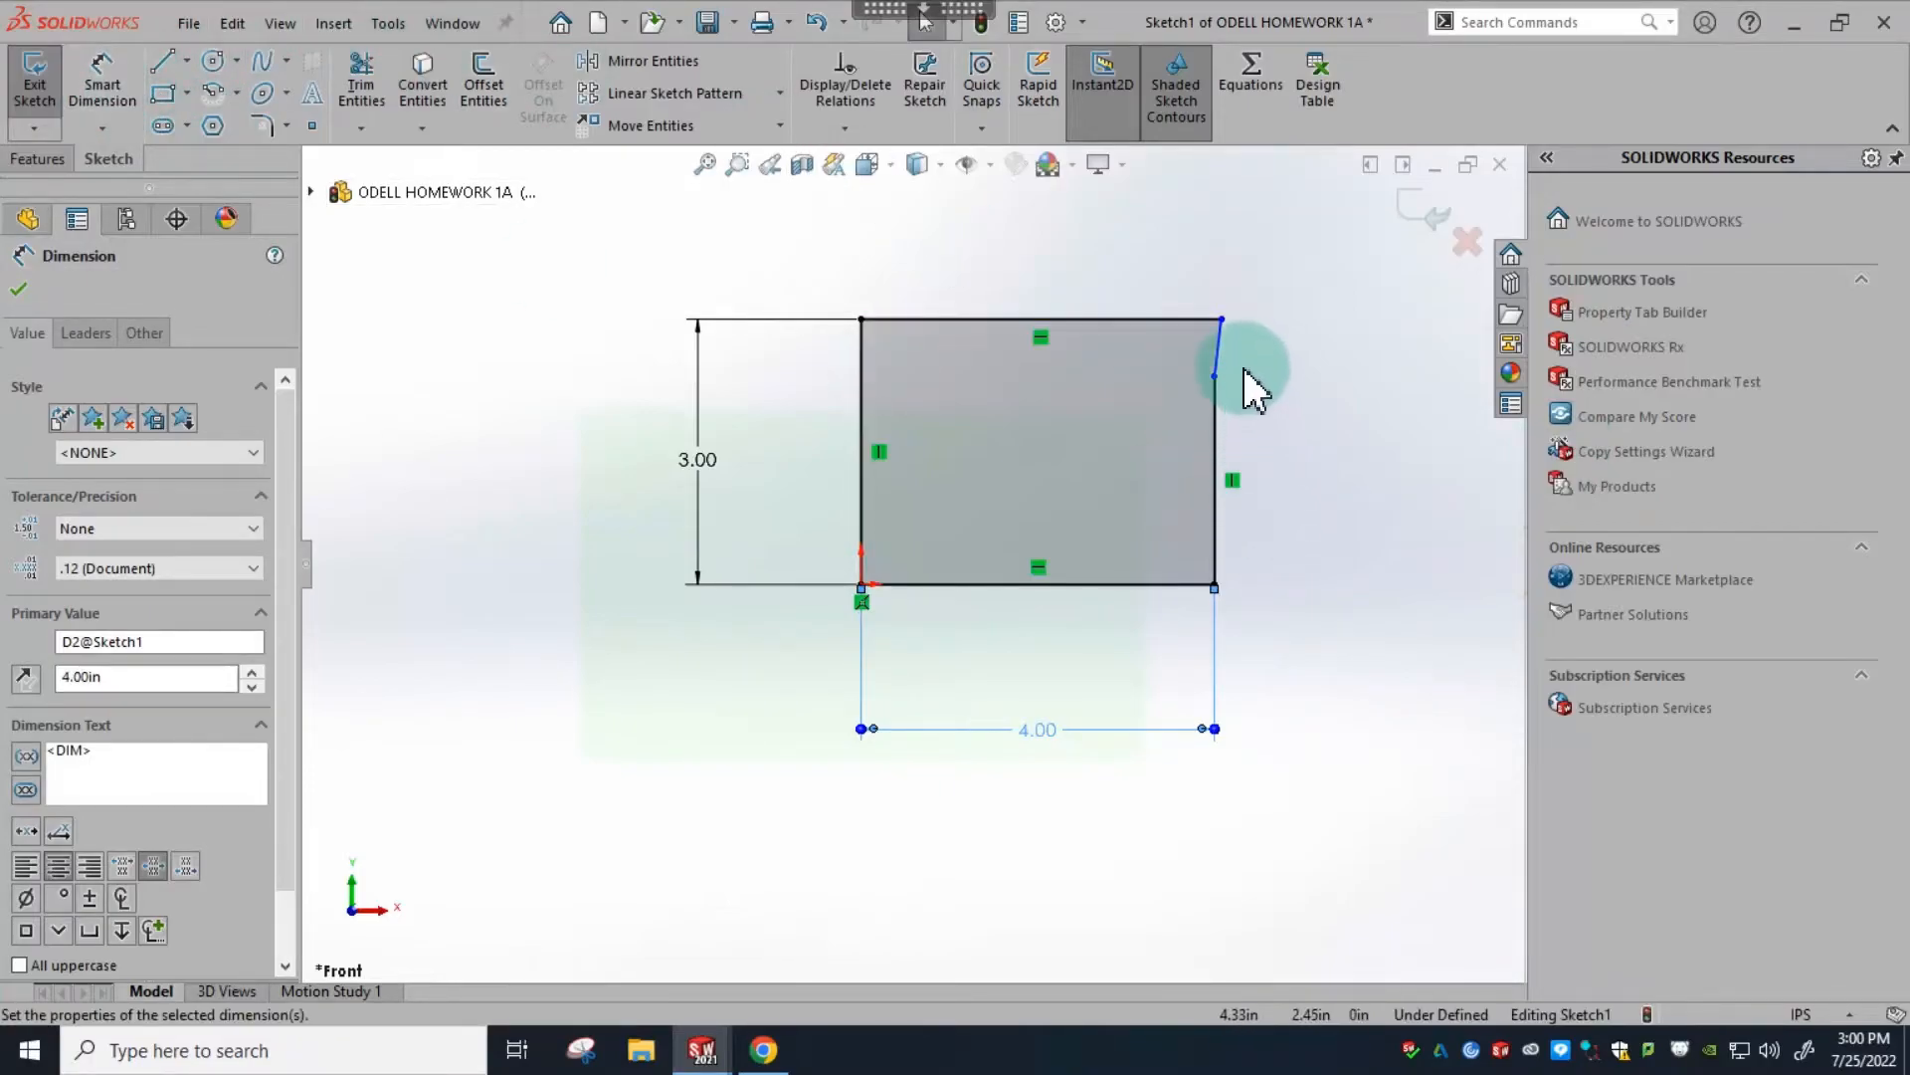
- Move the chamfer's upper endpoint along the top edge to about 2.49 in from the profile's left edge
{"action": "scroll", "coordinate": [1226, 370], "scroll_direction": "up", "scroll_amount": 2}
{"action": "scroll", "coordinate": [969, 510], "scroll_direction": "down", "scroll_amount": 2}
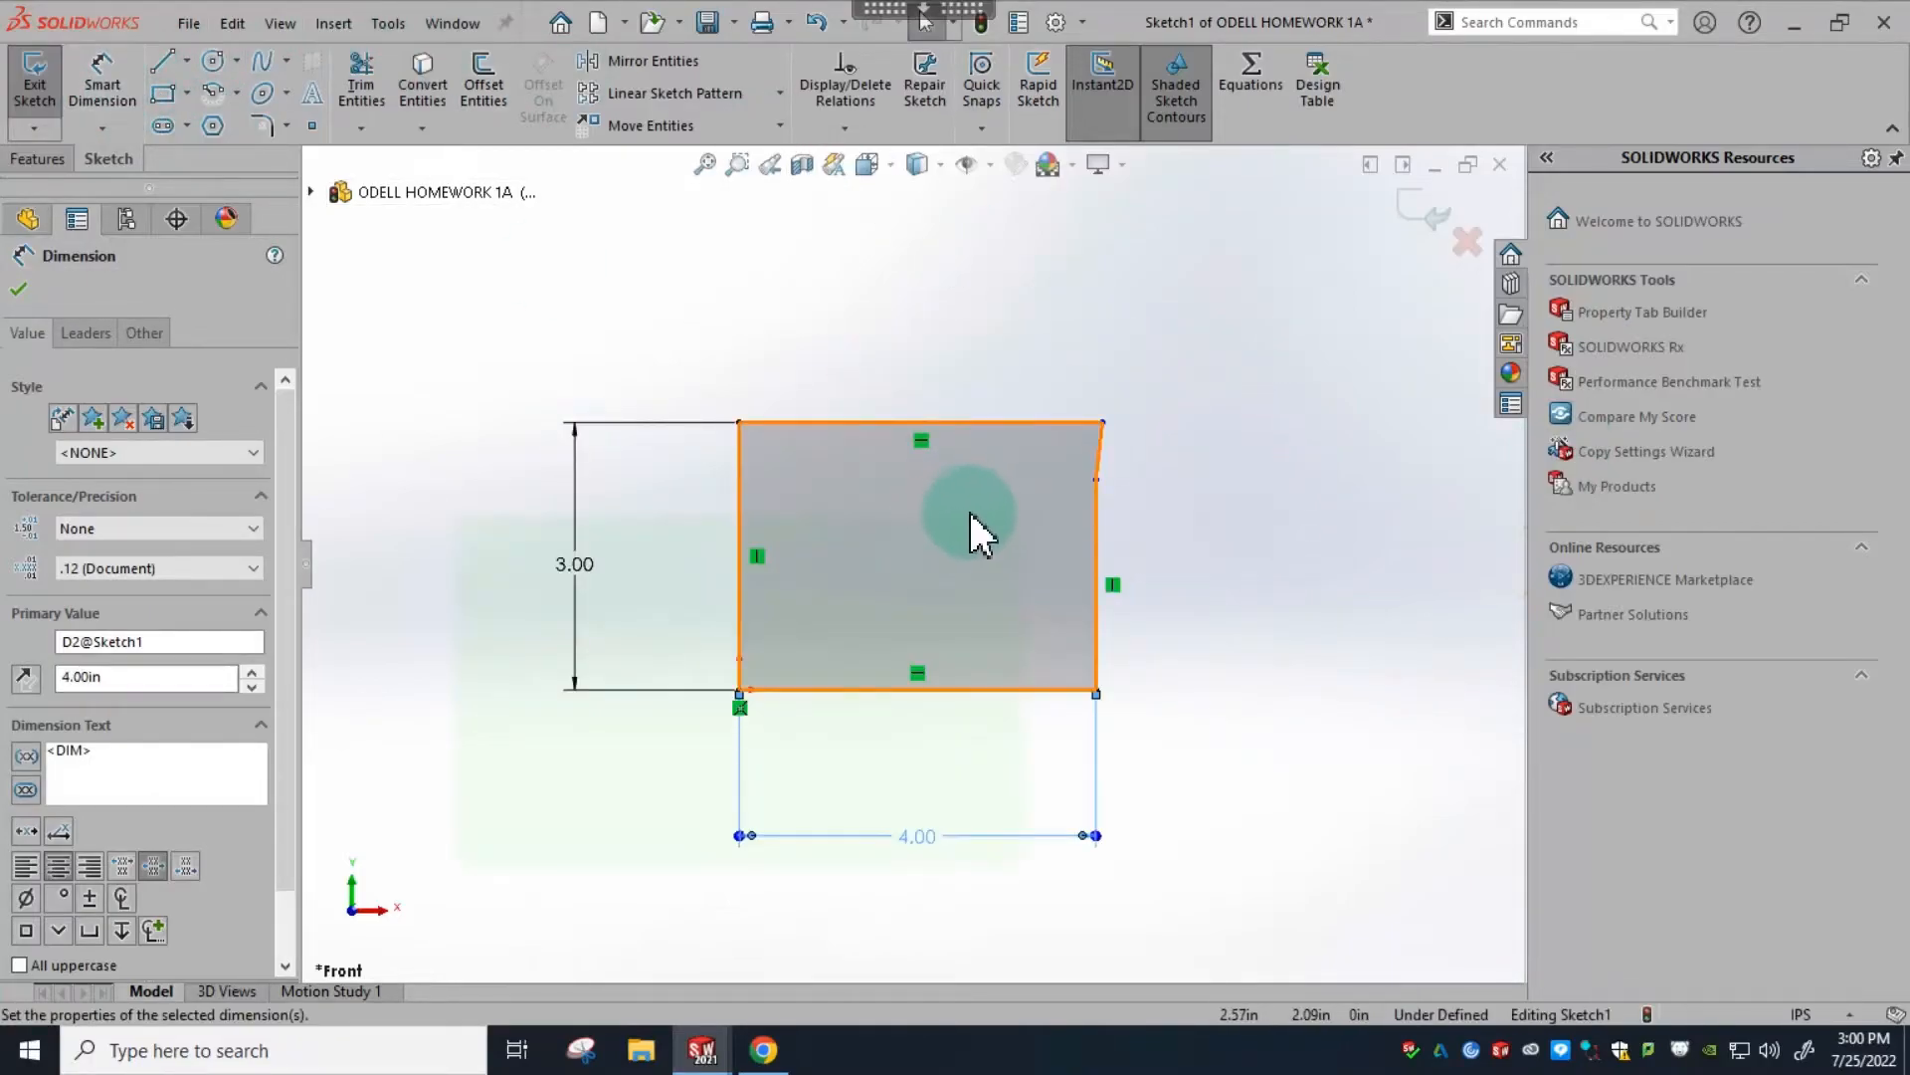
{"action": "scroll", "coordinate": [969, 510], "scroll_direction": "down", "scroll_amount": 2}
{"action": "left_click_drag", "start_coordinate": [1155, 393], "coordinate": [952, 394]}
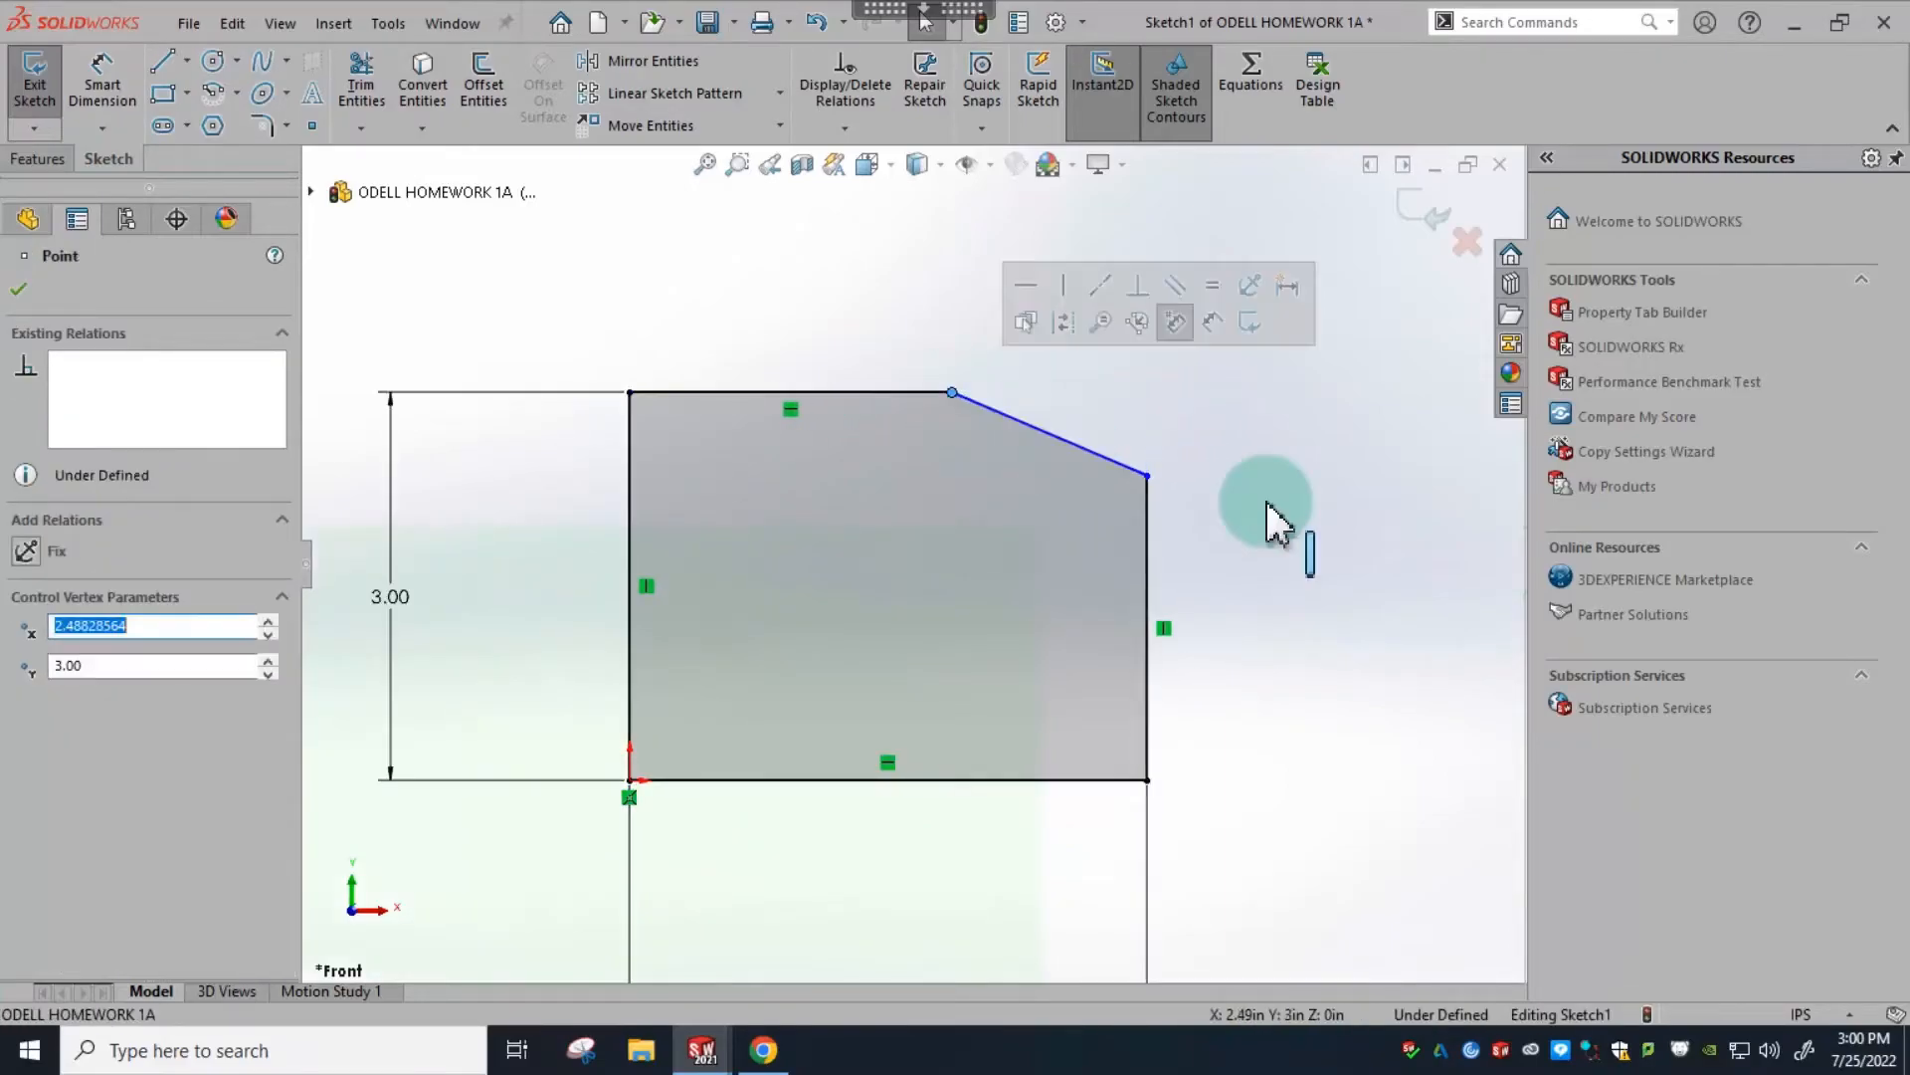
{"action": "left_click", "coordinate": [1275, 523]}
- Reposition the 4.00 width dimension closer to the profile's bottom edge
{"action": "scroll", "coordinate": [960, 687], "scroll_direction": "up", "scroll_amount": 1}
{"action": "left_click", "coordinate": [886, 920]}
{"action": "left_click_drag", "start_coordinate": [886, 920], "coordinate": [890, 848]}
{"action": "left_click", "coordinate": [1306, 673]}
{"action": "left_click", "coordinate": [469, 165]}
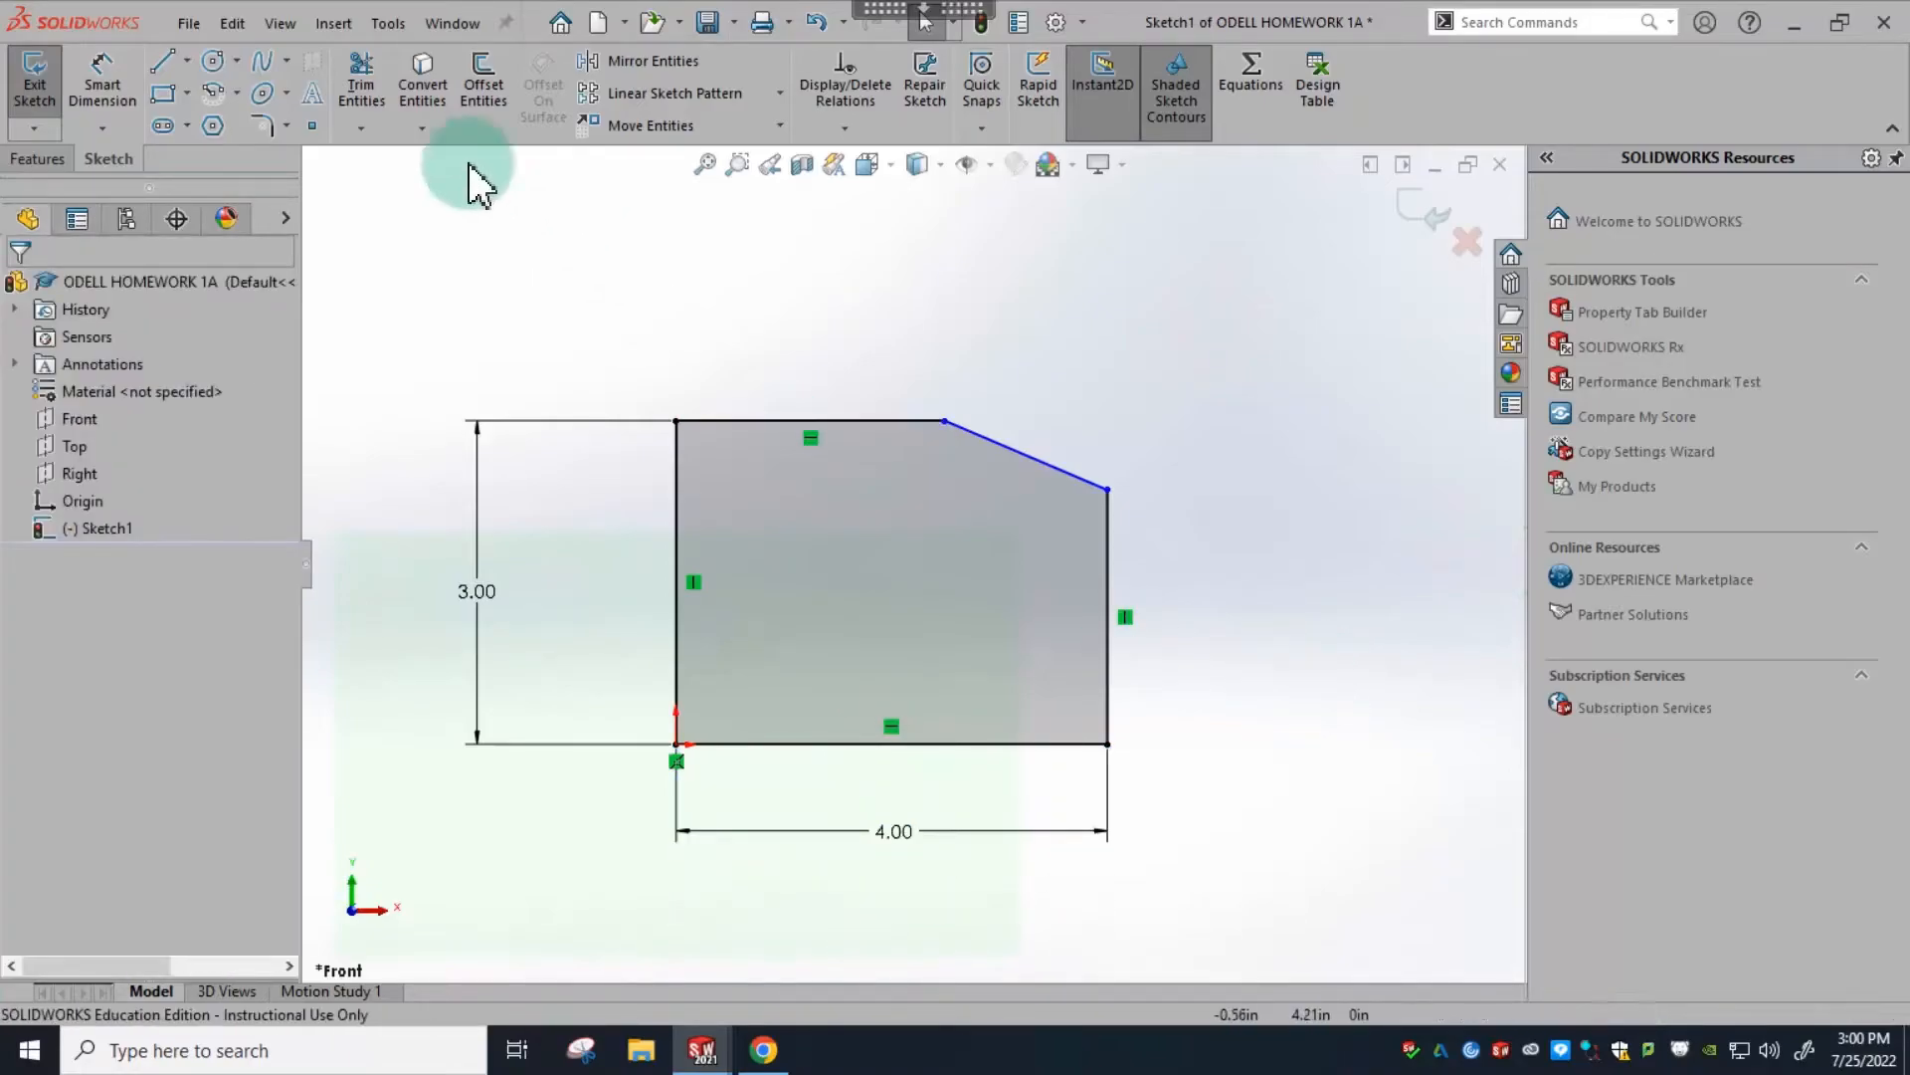
- Dimension the angle between the profile's top edge and the sloped chamfer line and set it to 30 degrees
{"action": "left_click", "coordinate": [78, 82]}
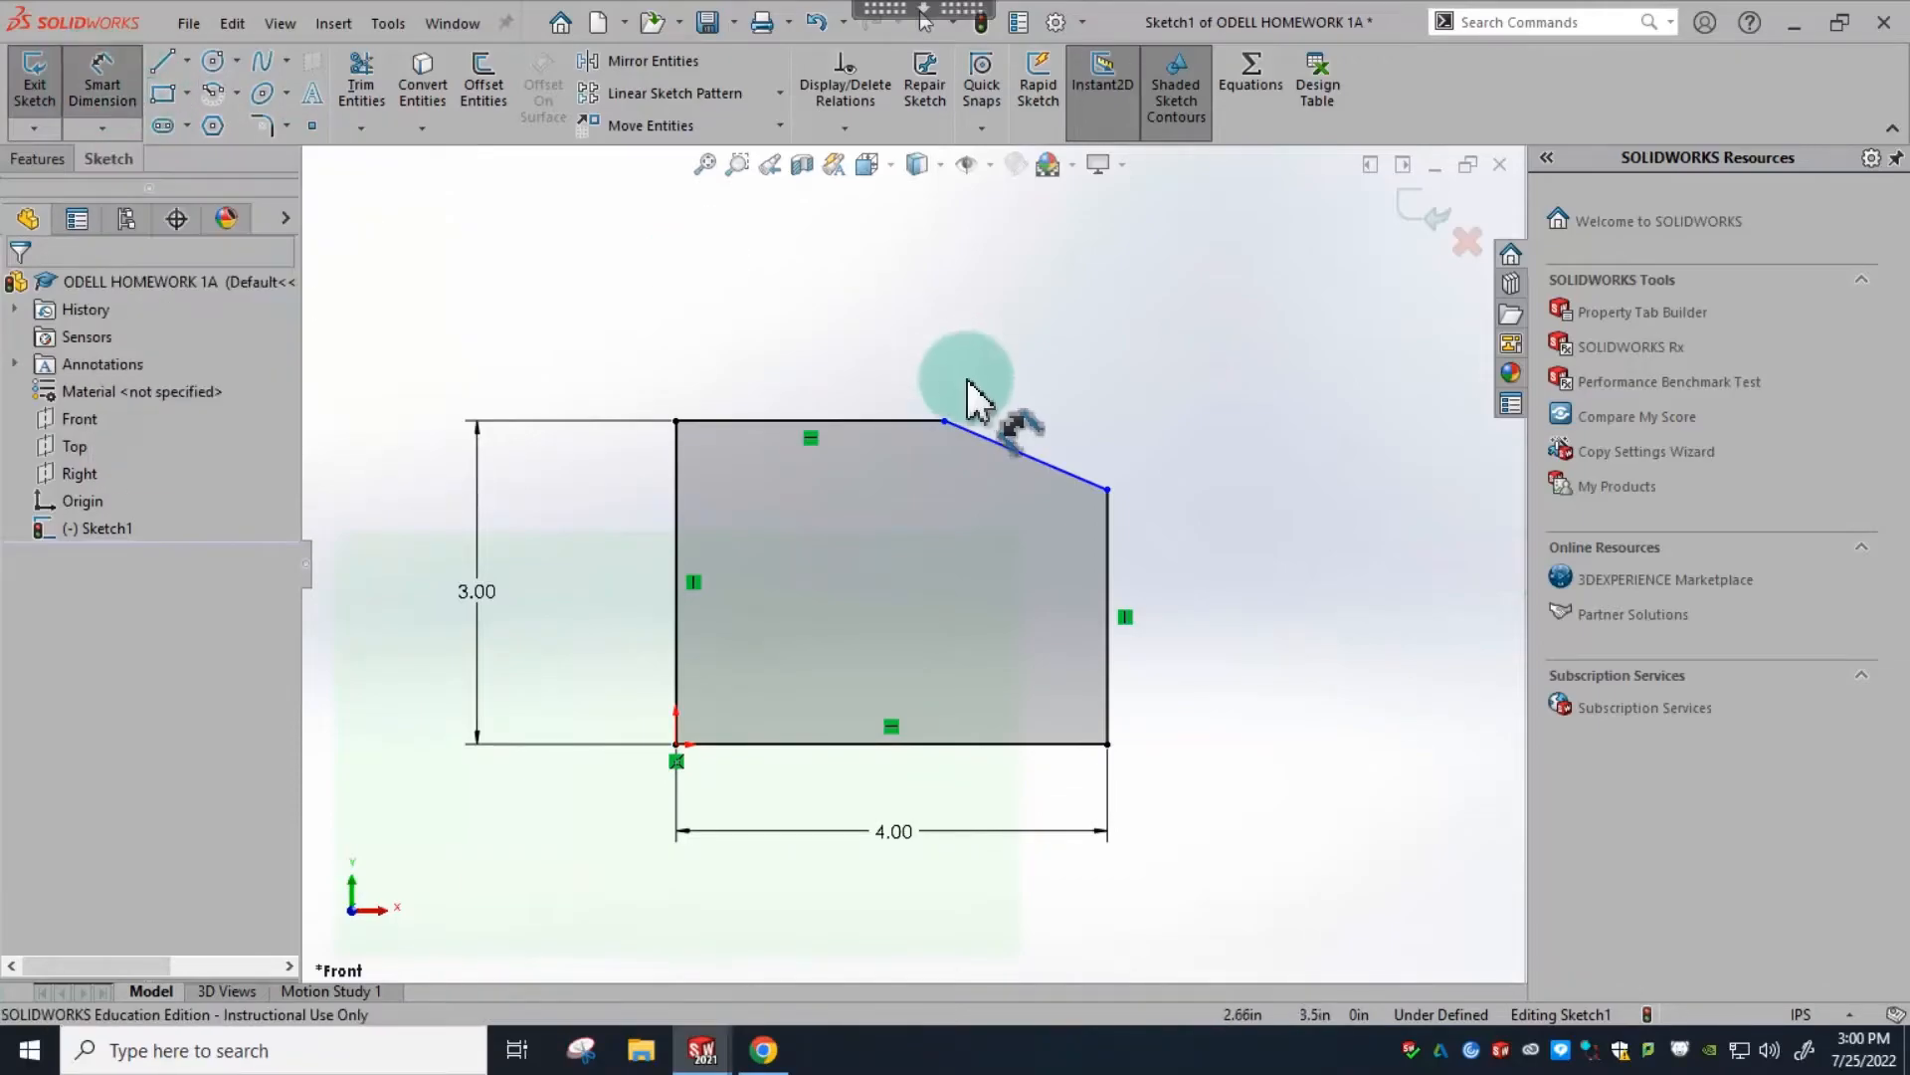
{"action": "left_click", "coordinate": [892, 422]}
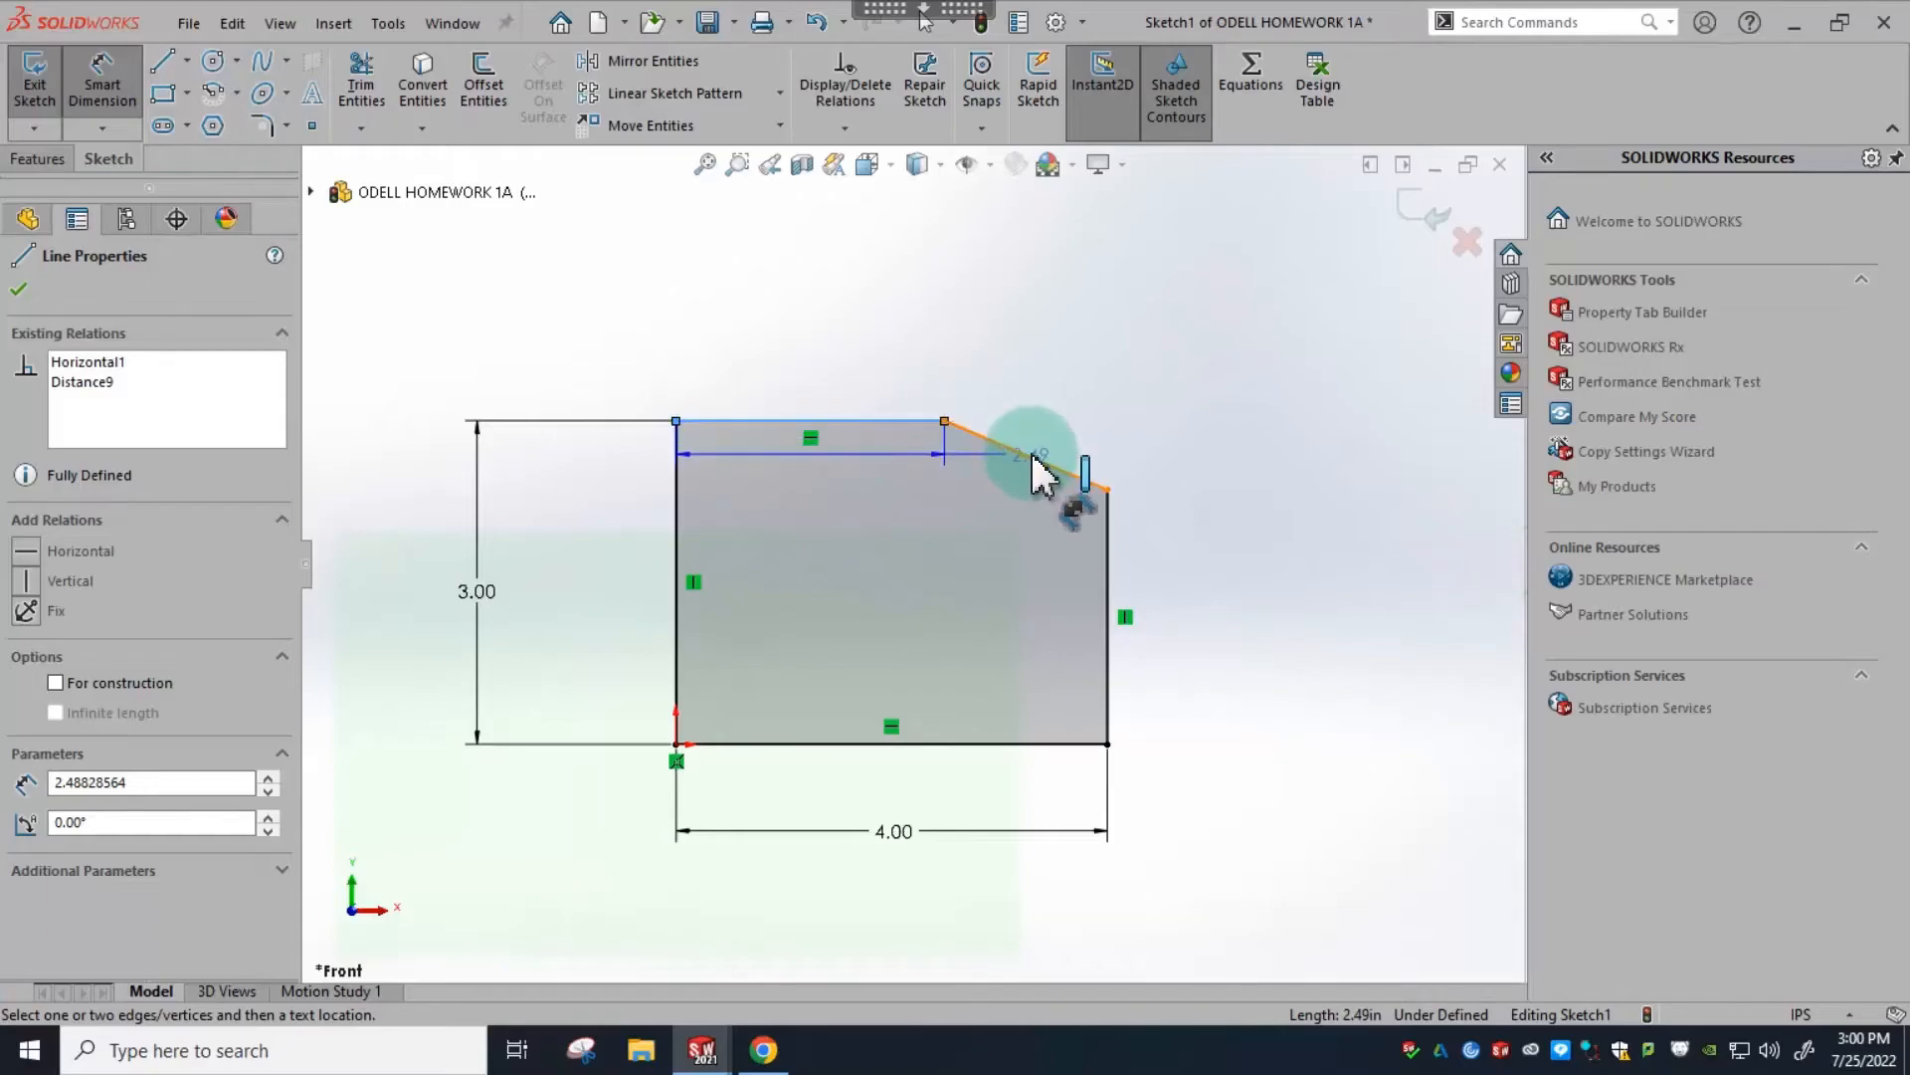
{"action": "left_click", "coordinate": [1088, 491]}
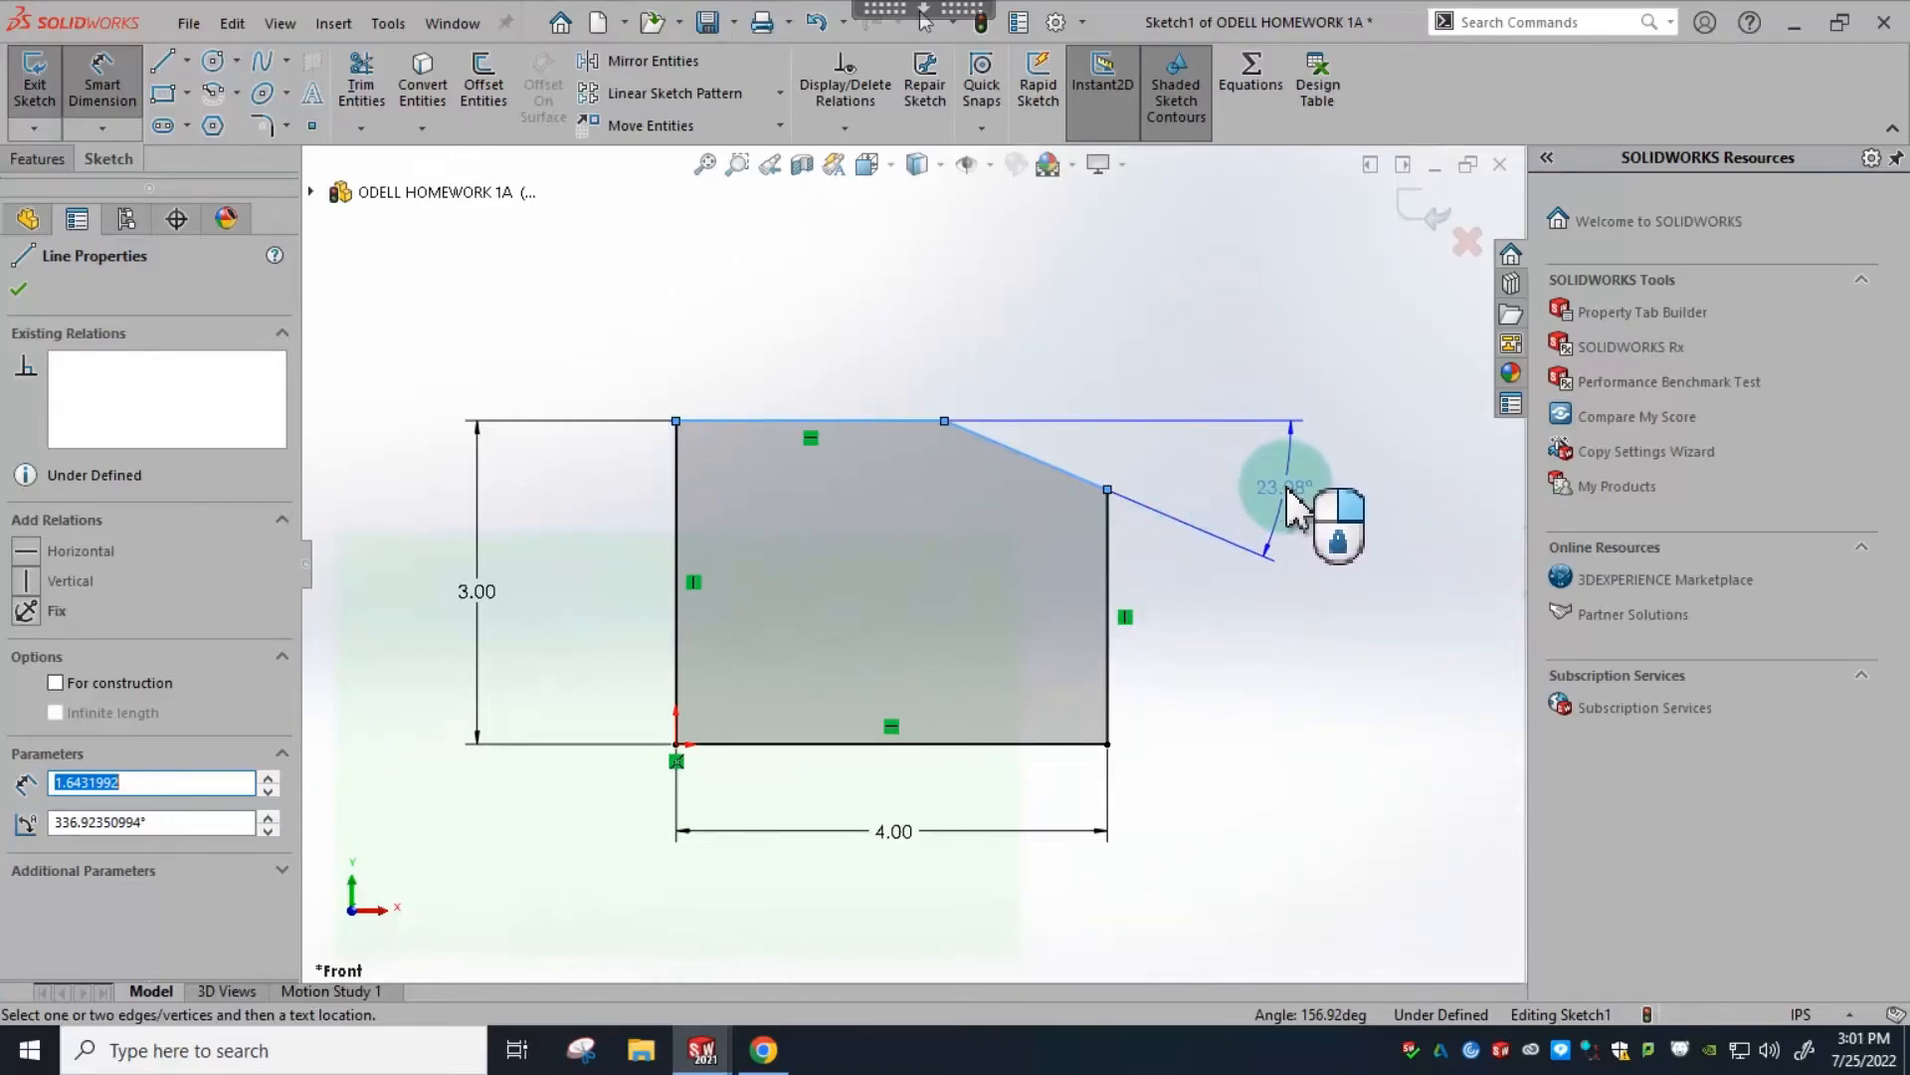
{"action": "left_click", "coordinate": [1290, 496]}
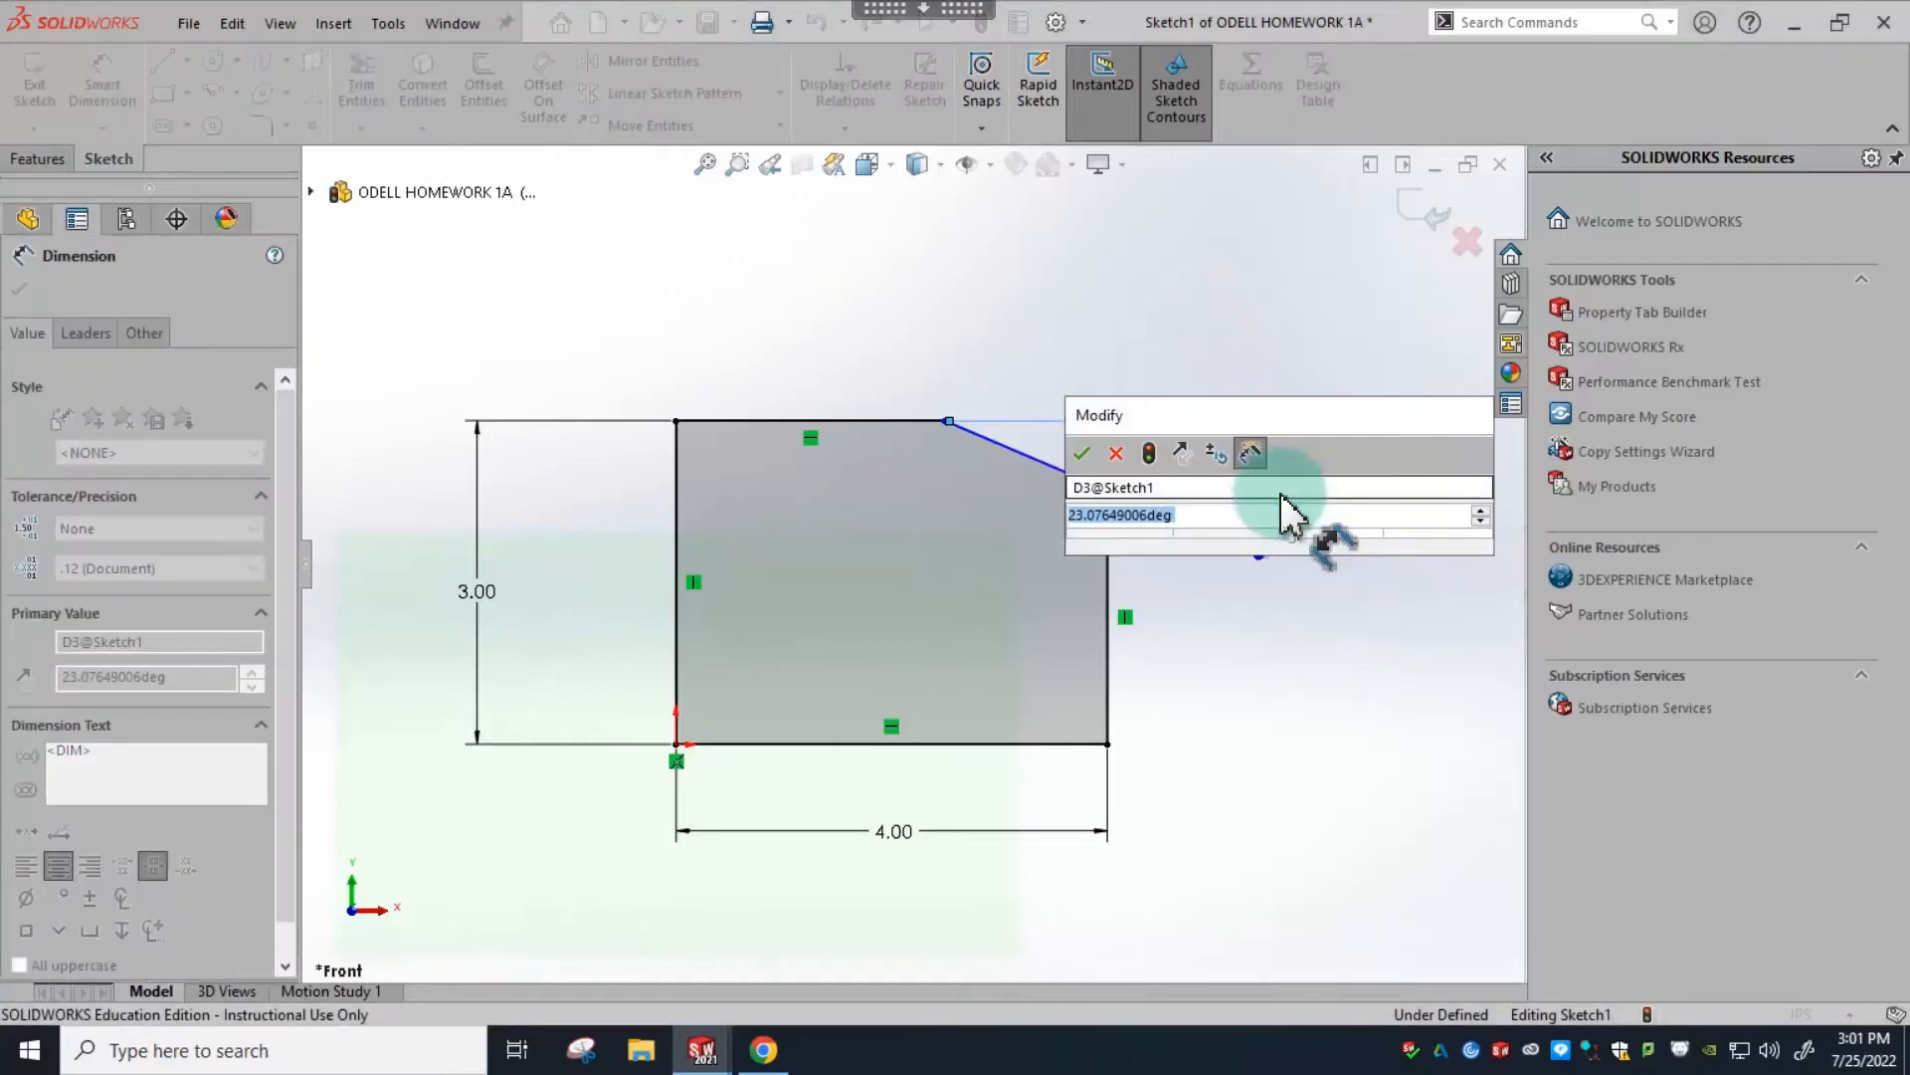
{"action": "type", "text": "30"}
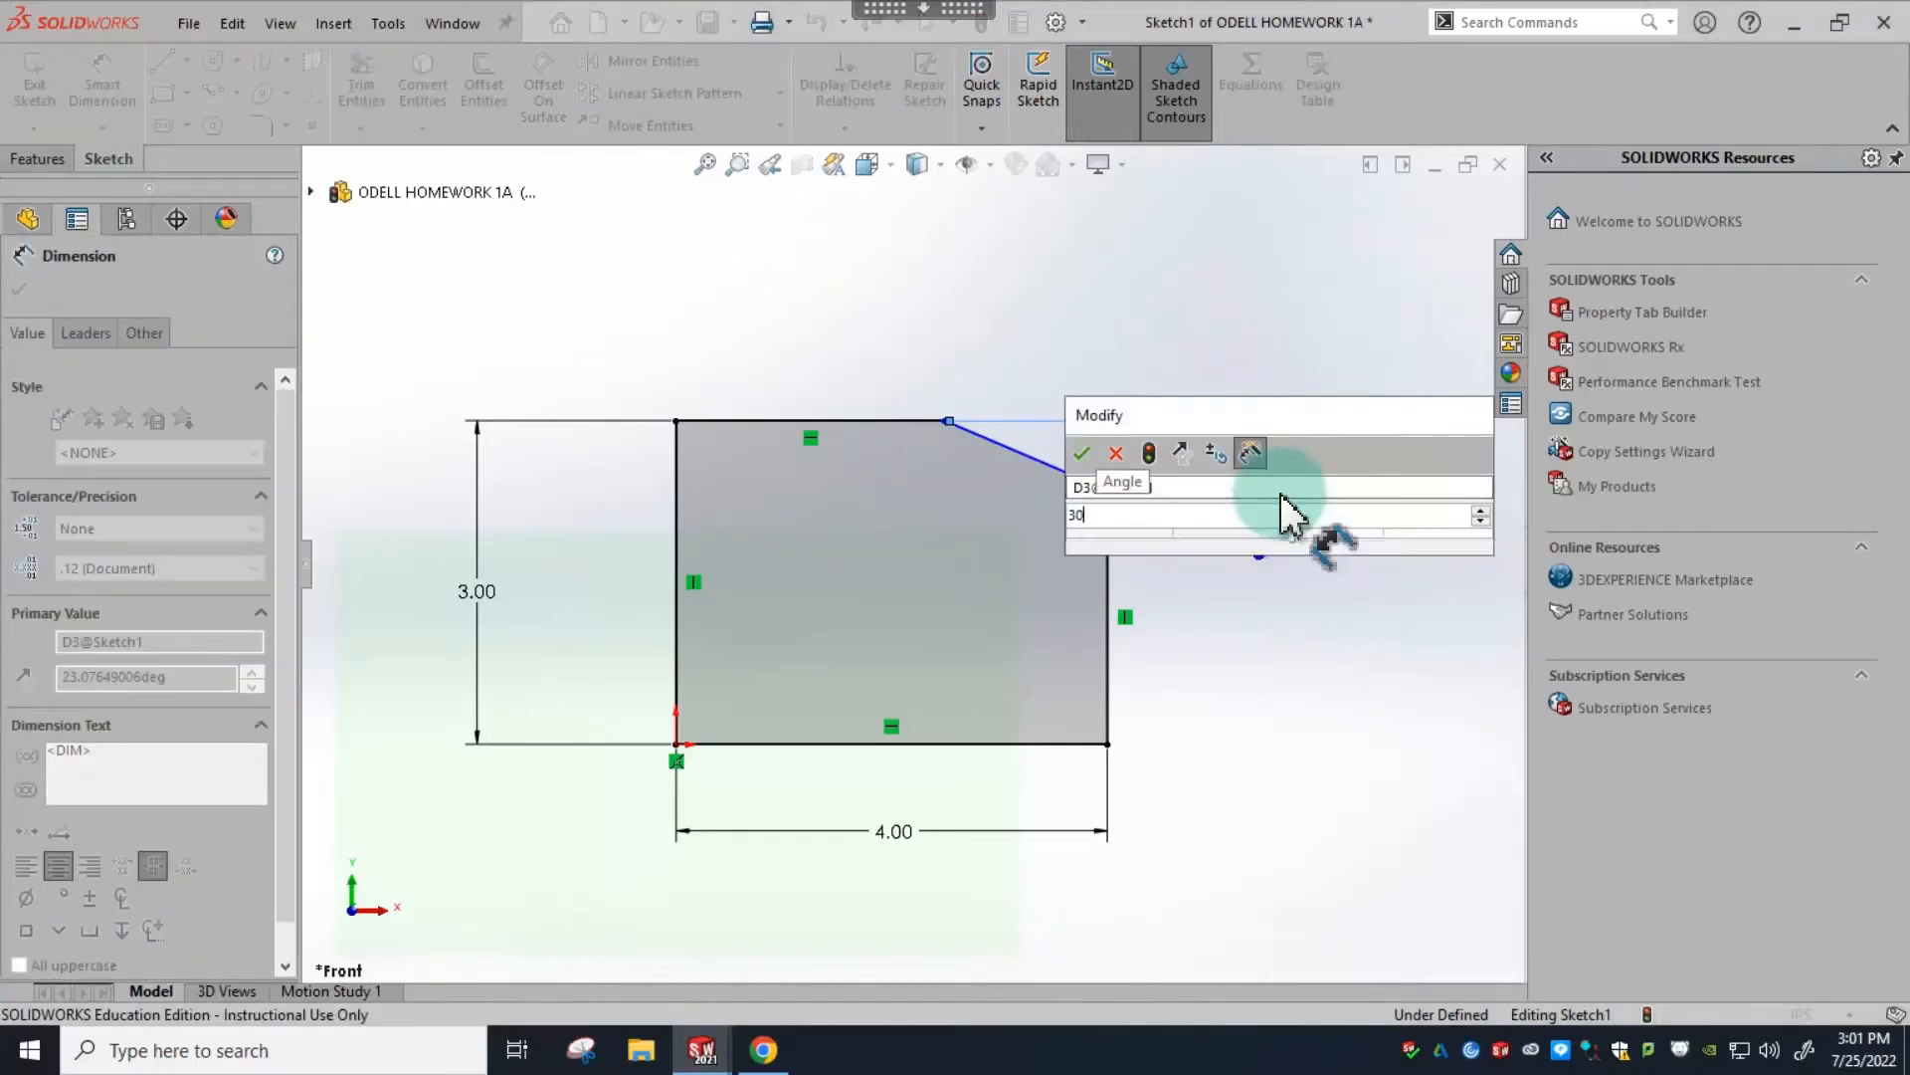
{"action": "key", "text": "Return"}
{"action": "left_click", "coordinate": [103, 80]}
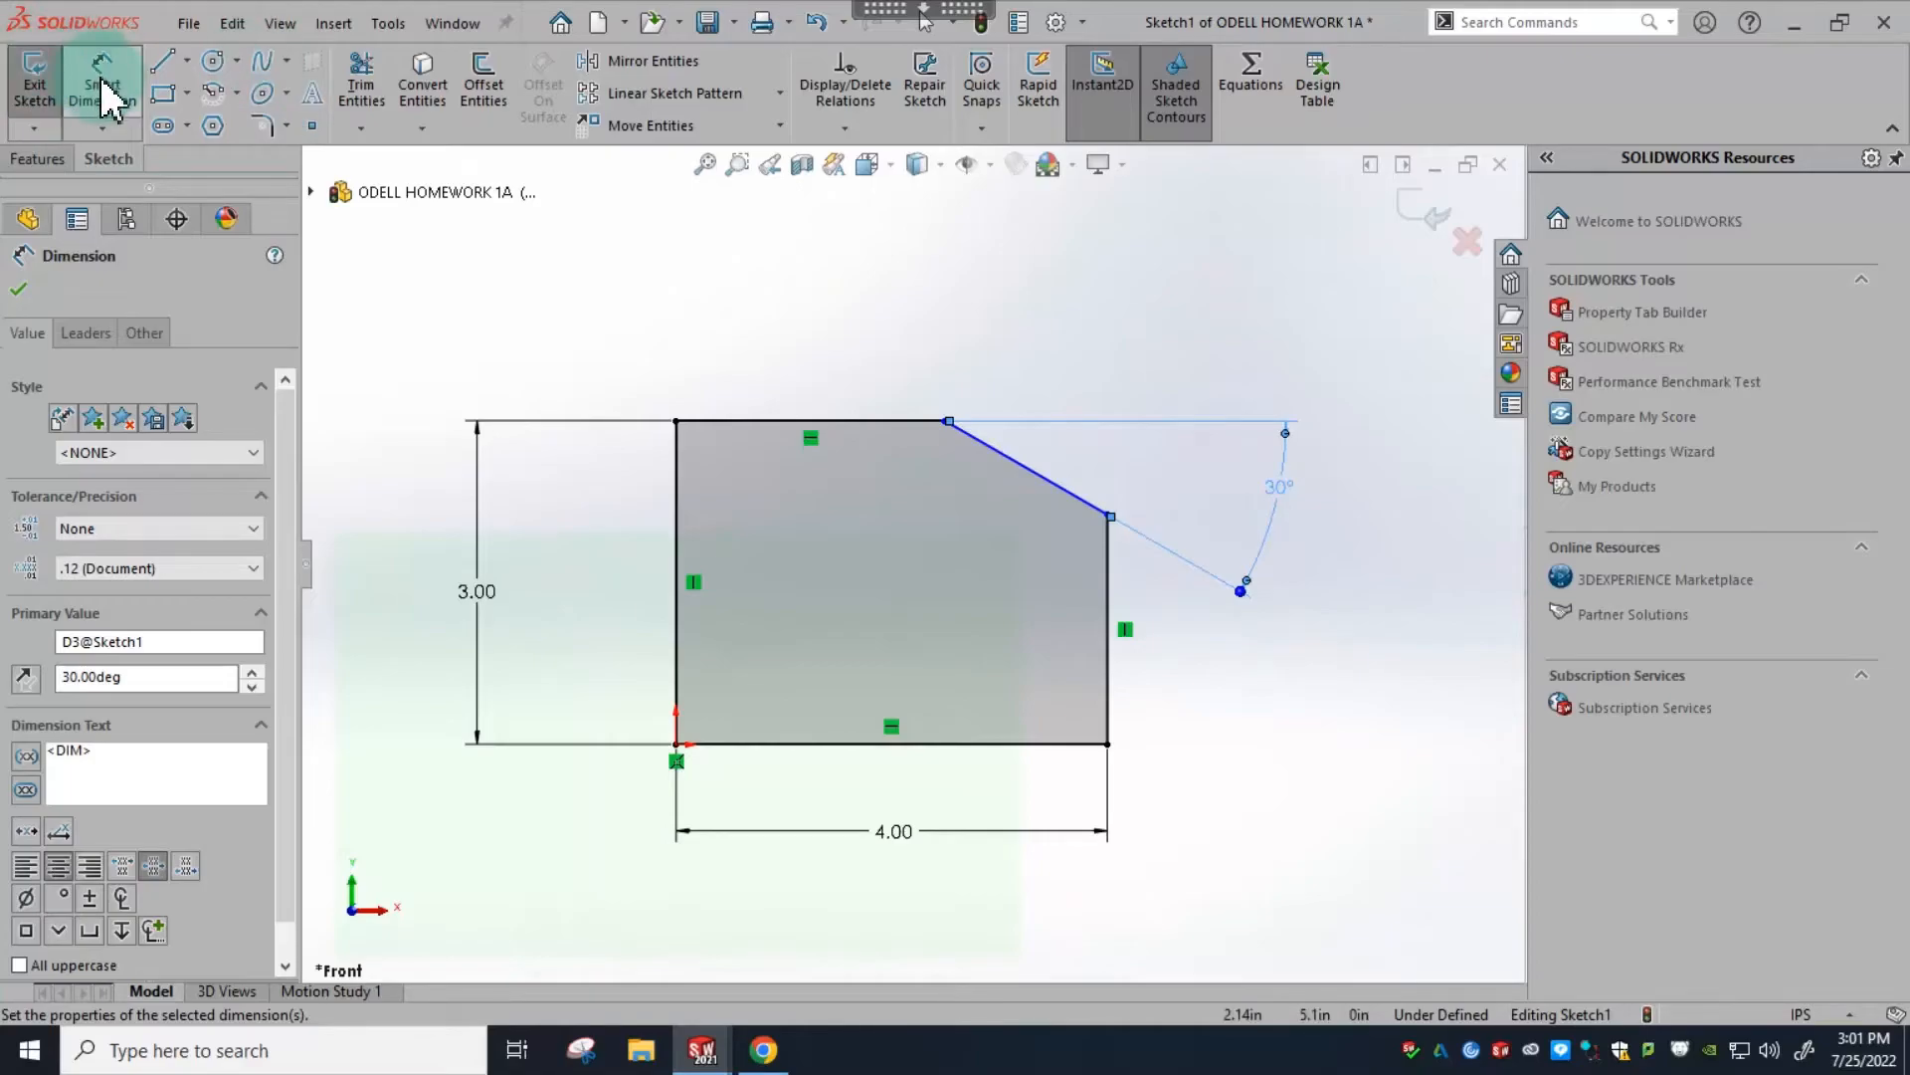
- Slide the chamfer's upper endpoint along the top edge to about 2.66 in from the left edge
{"action": "left_click", "coordinate": [1111, 517]}
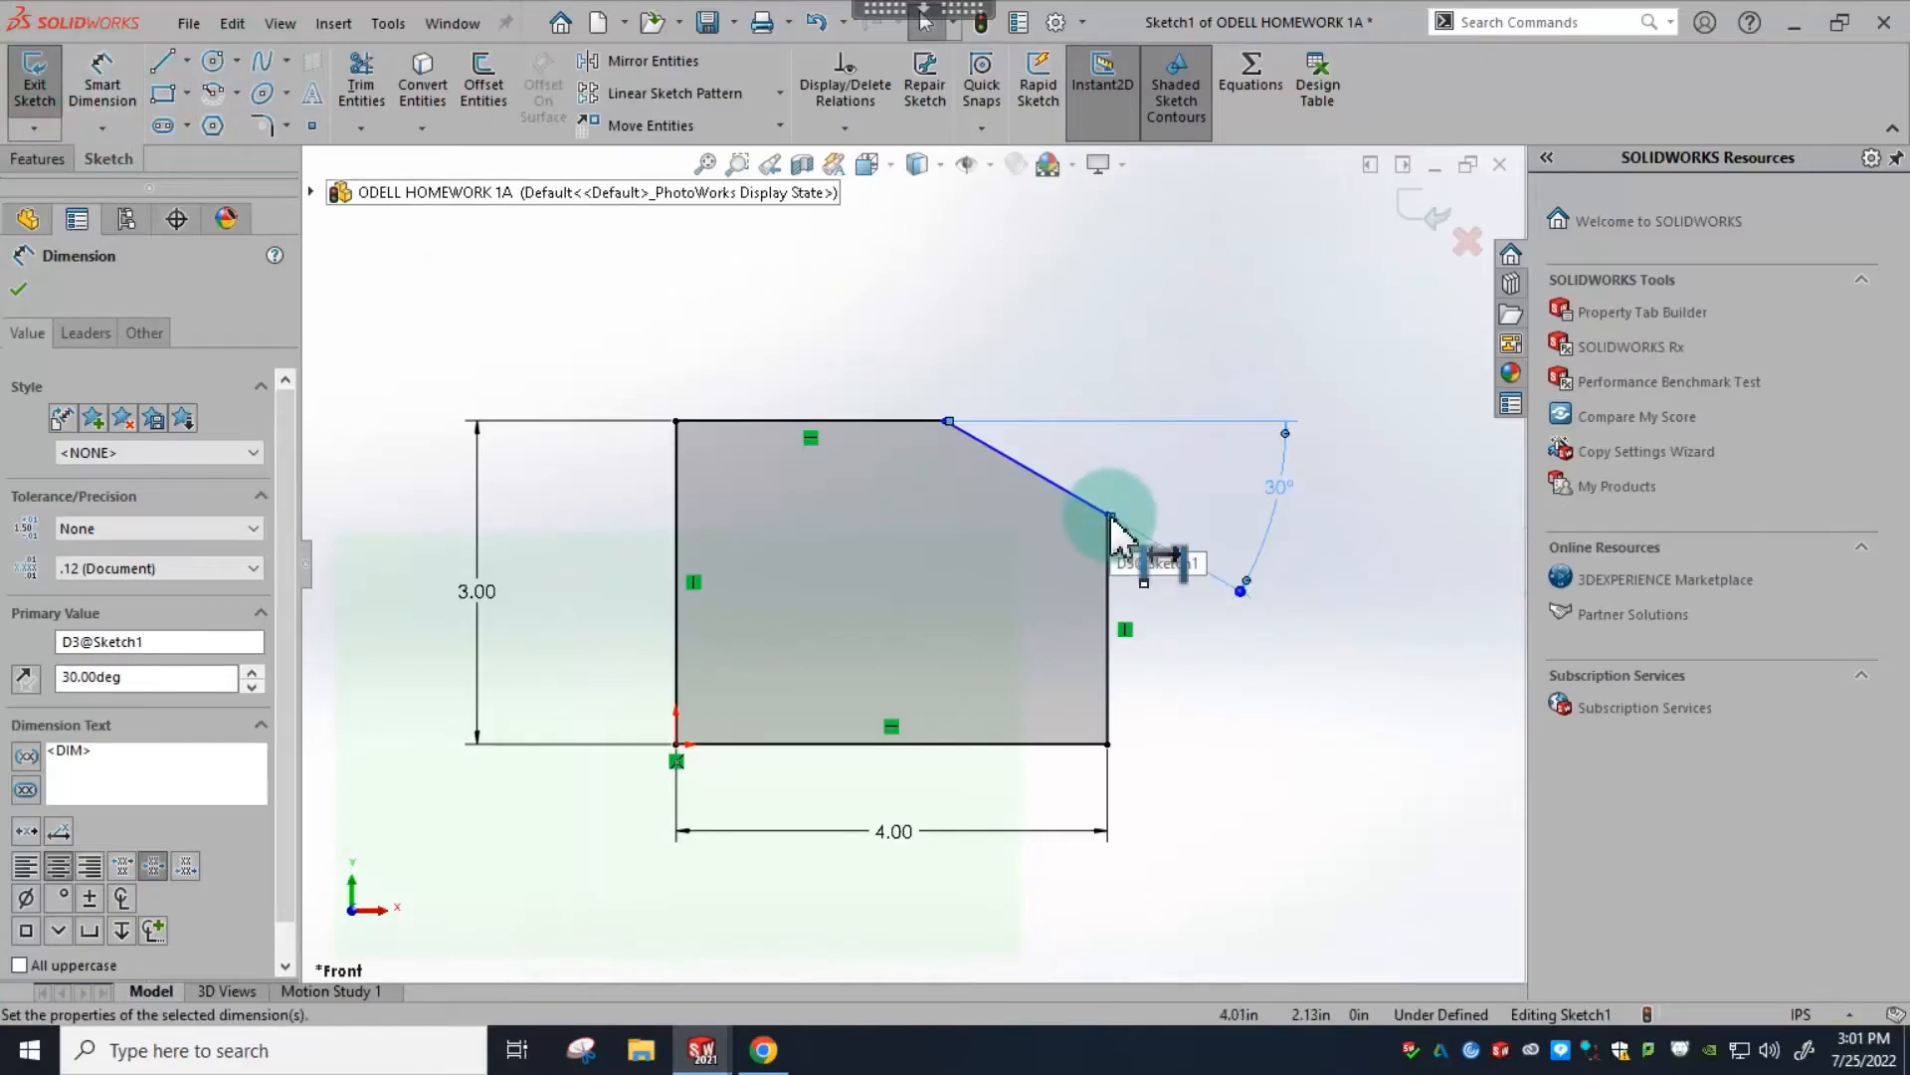
{"action": "left_click", "coordinate": [1027, 385]}
{"action": "mouse_move", "coordinate": [945, 423]}
{"action": "left_mouse_down"}
{"action": "mouse_move", "coordinate": [757, 428]}
{"action": "mouse_move", "coordinate": [1040, 423]}
{"action": "mouse_move", "coordinate": [787, 426]}
{"action": "mouse_move", "coordinate": [963, 421]}
{"action": "left_mouse_up"}
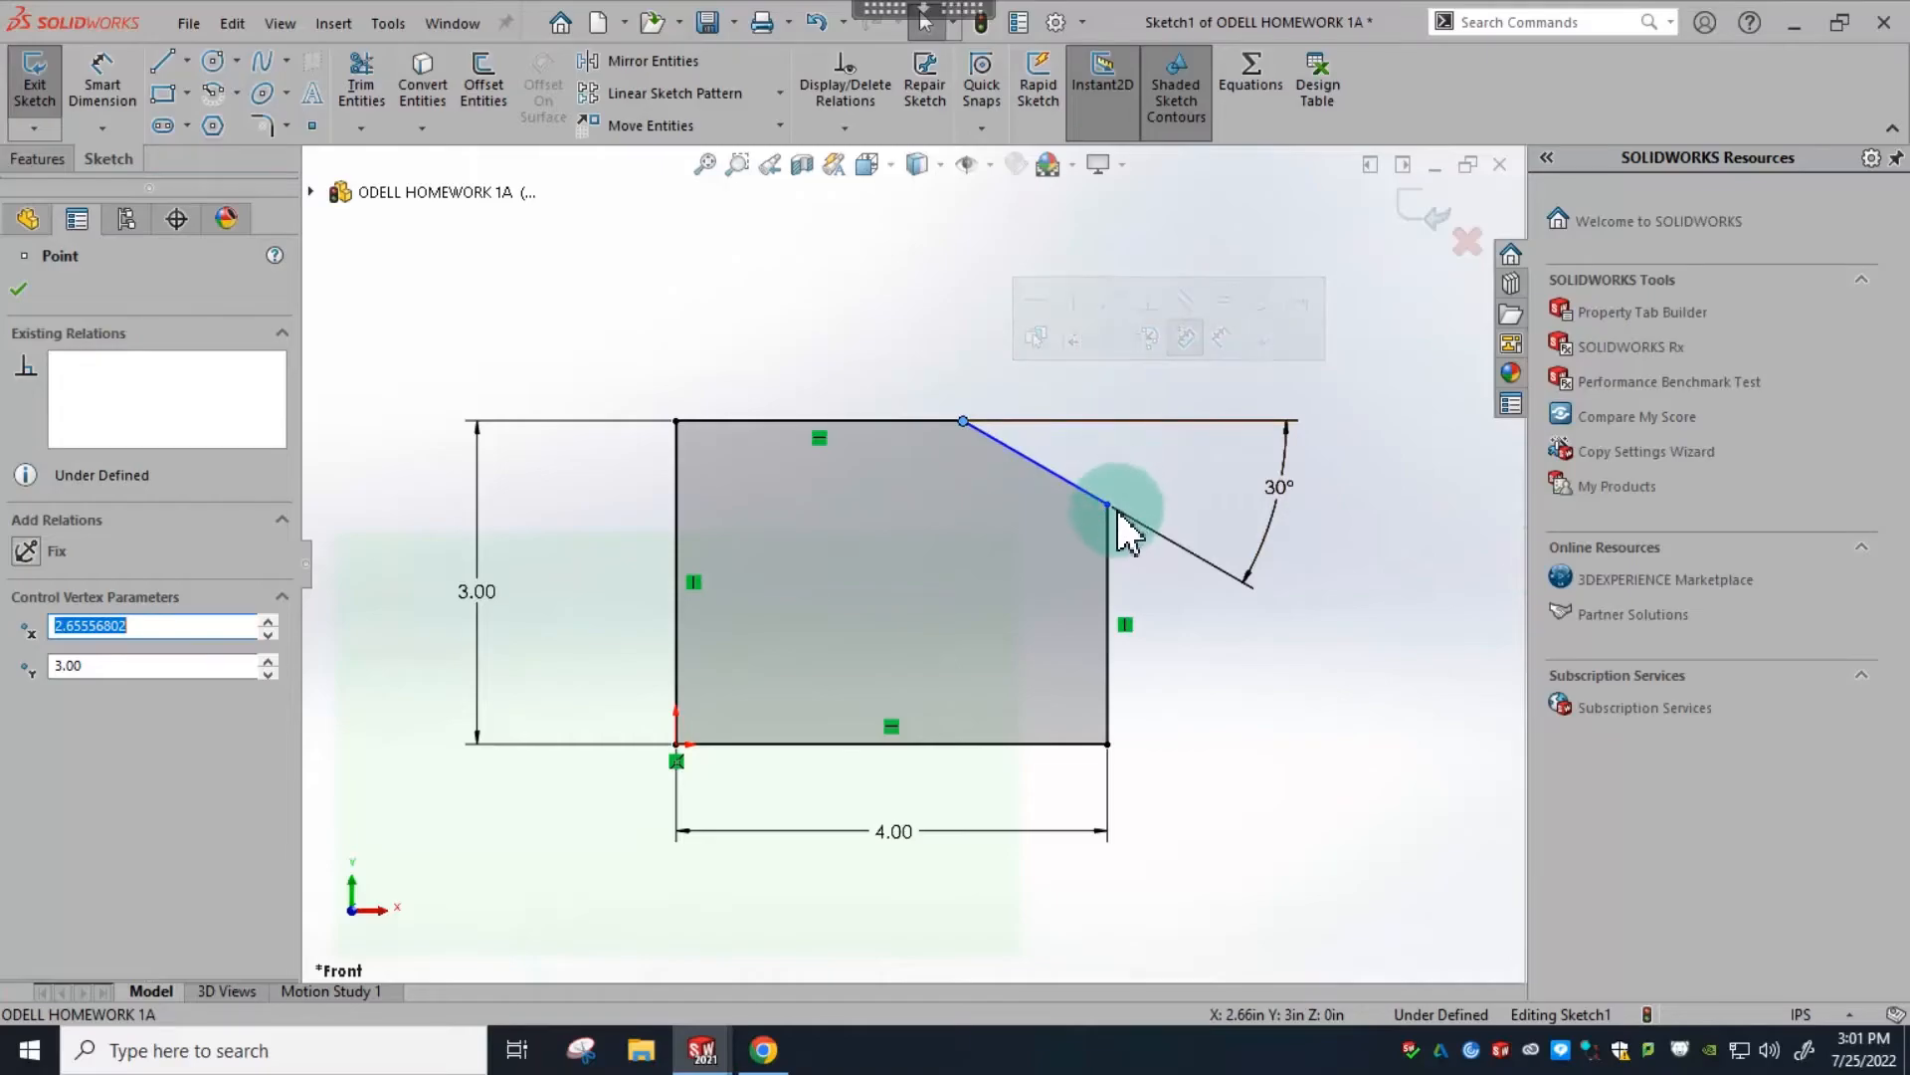
{"action": "left_click", "coordinate": [1304, 711]}
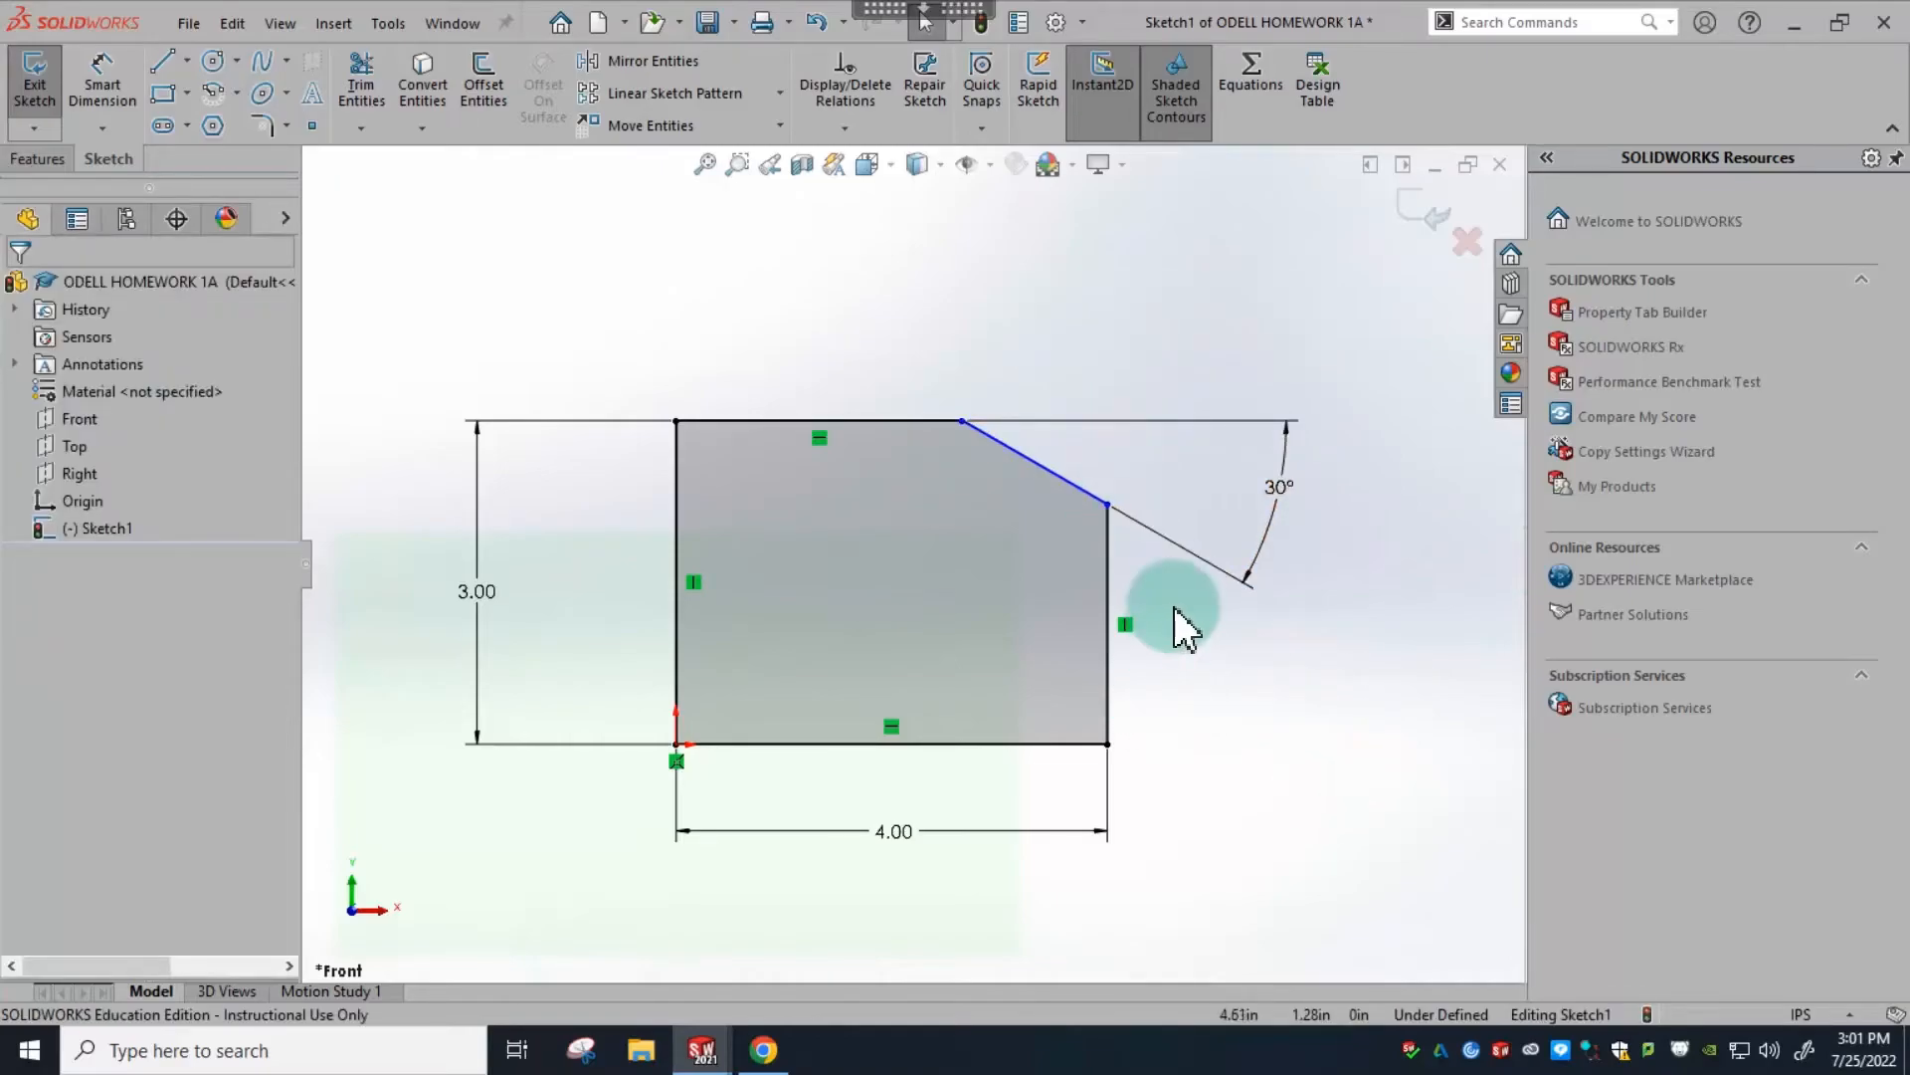
- Dimension the horizontal distance between the chamfer line's two endpoints above the profile and set it to 1.5 in
{"action": "left_click", "coordinate": [92, 92]}
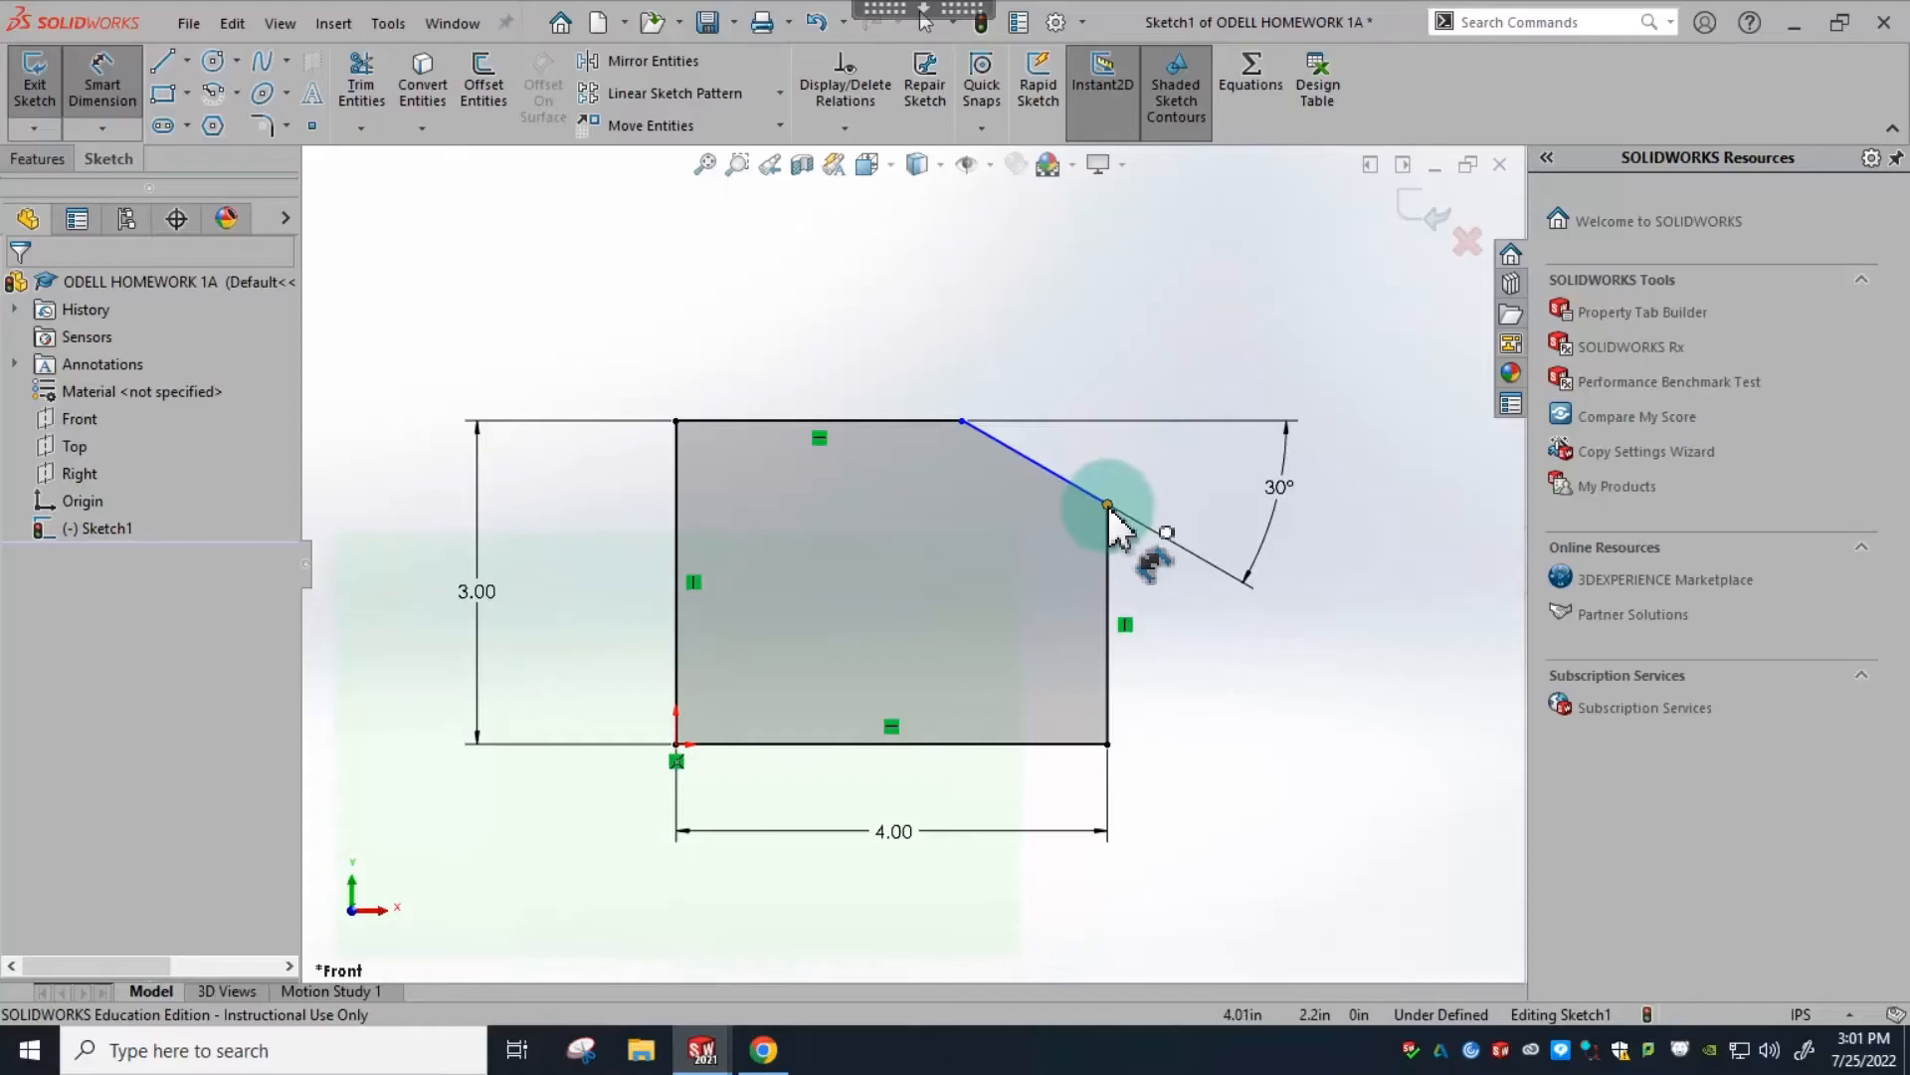
{"action": "left_click", "coordinate": [1108, 505]}
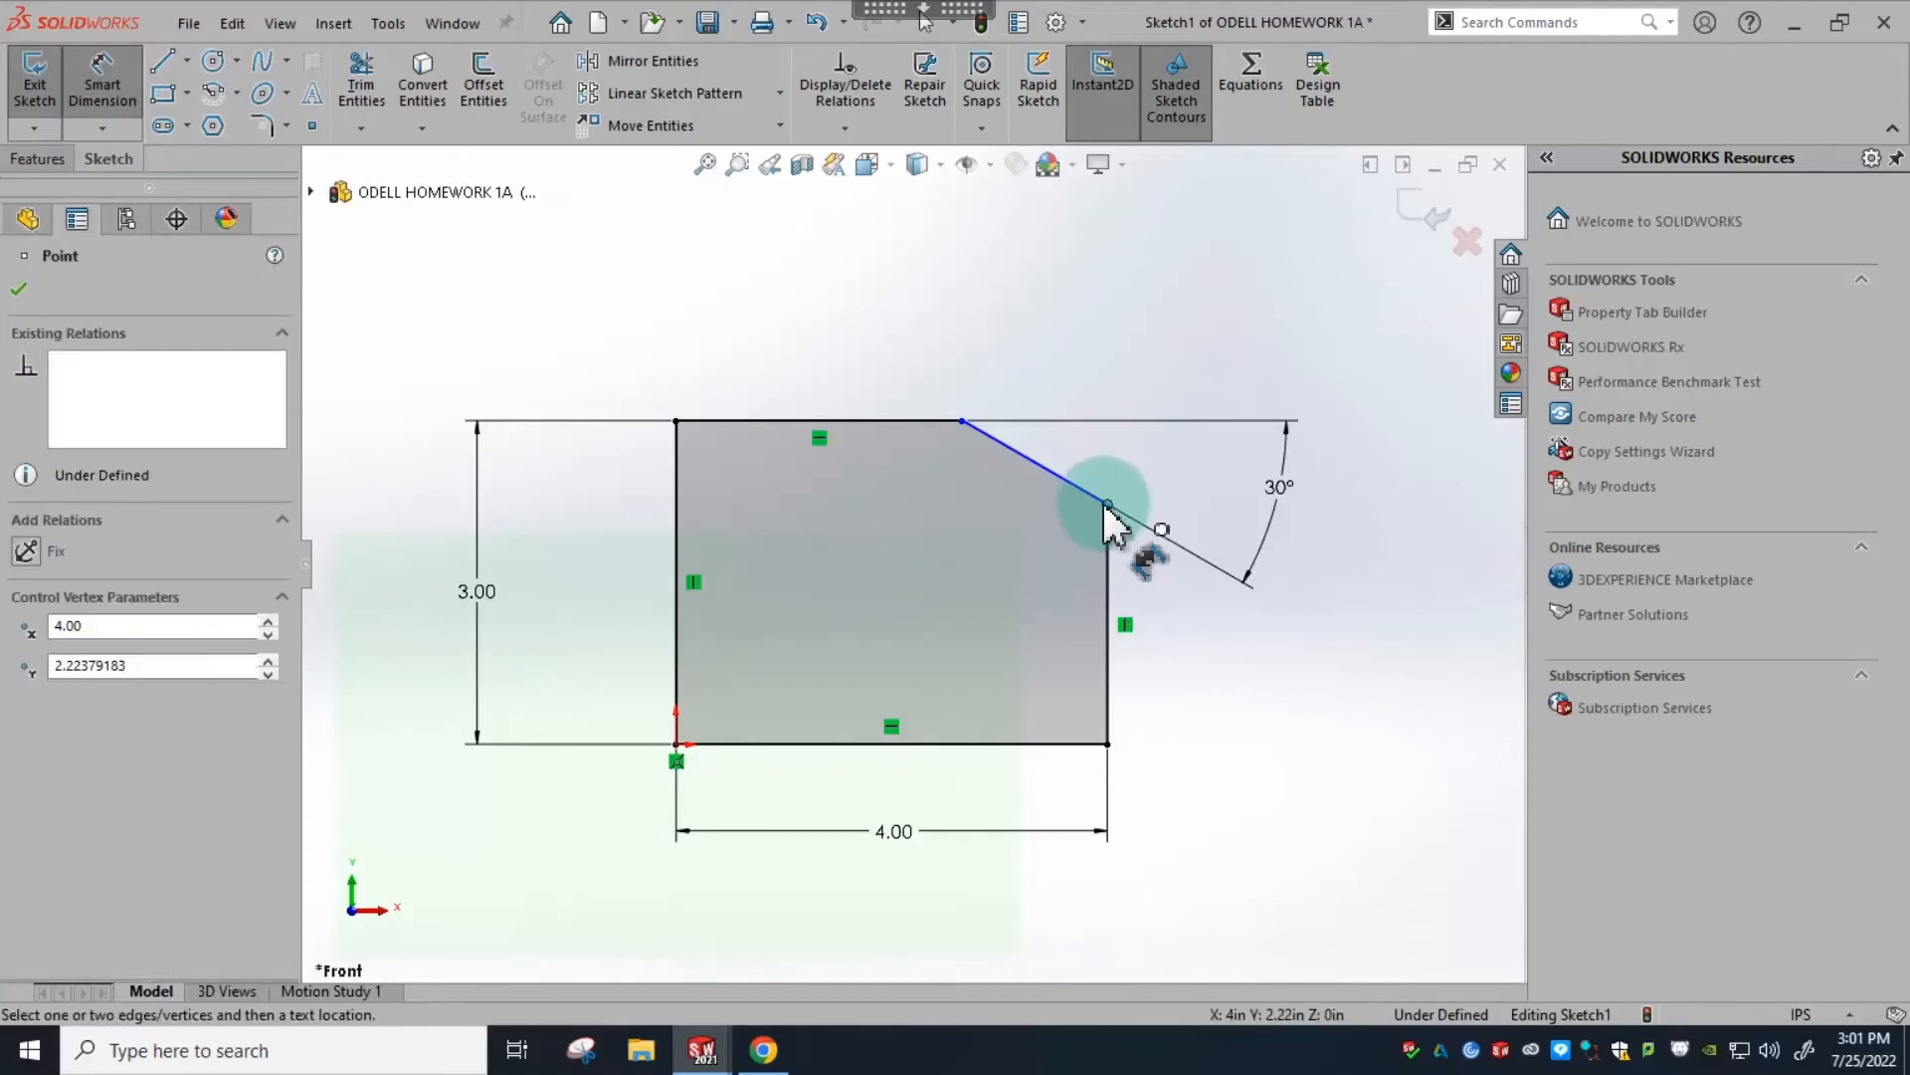
{"action": "left_click", "coordinate": [963, 421]}
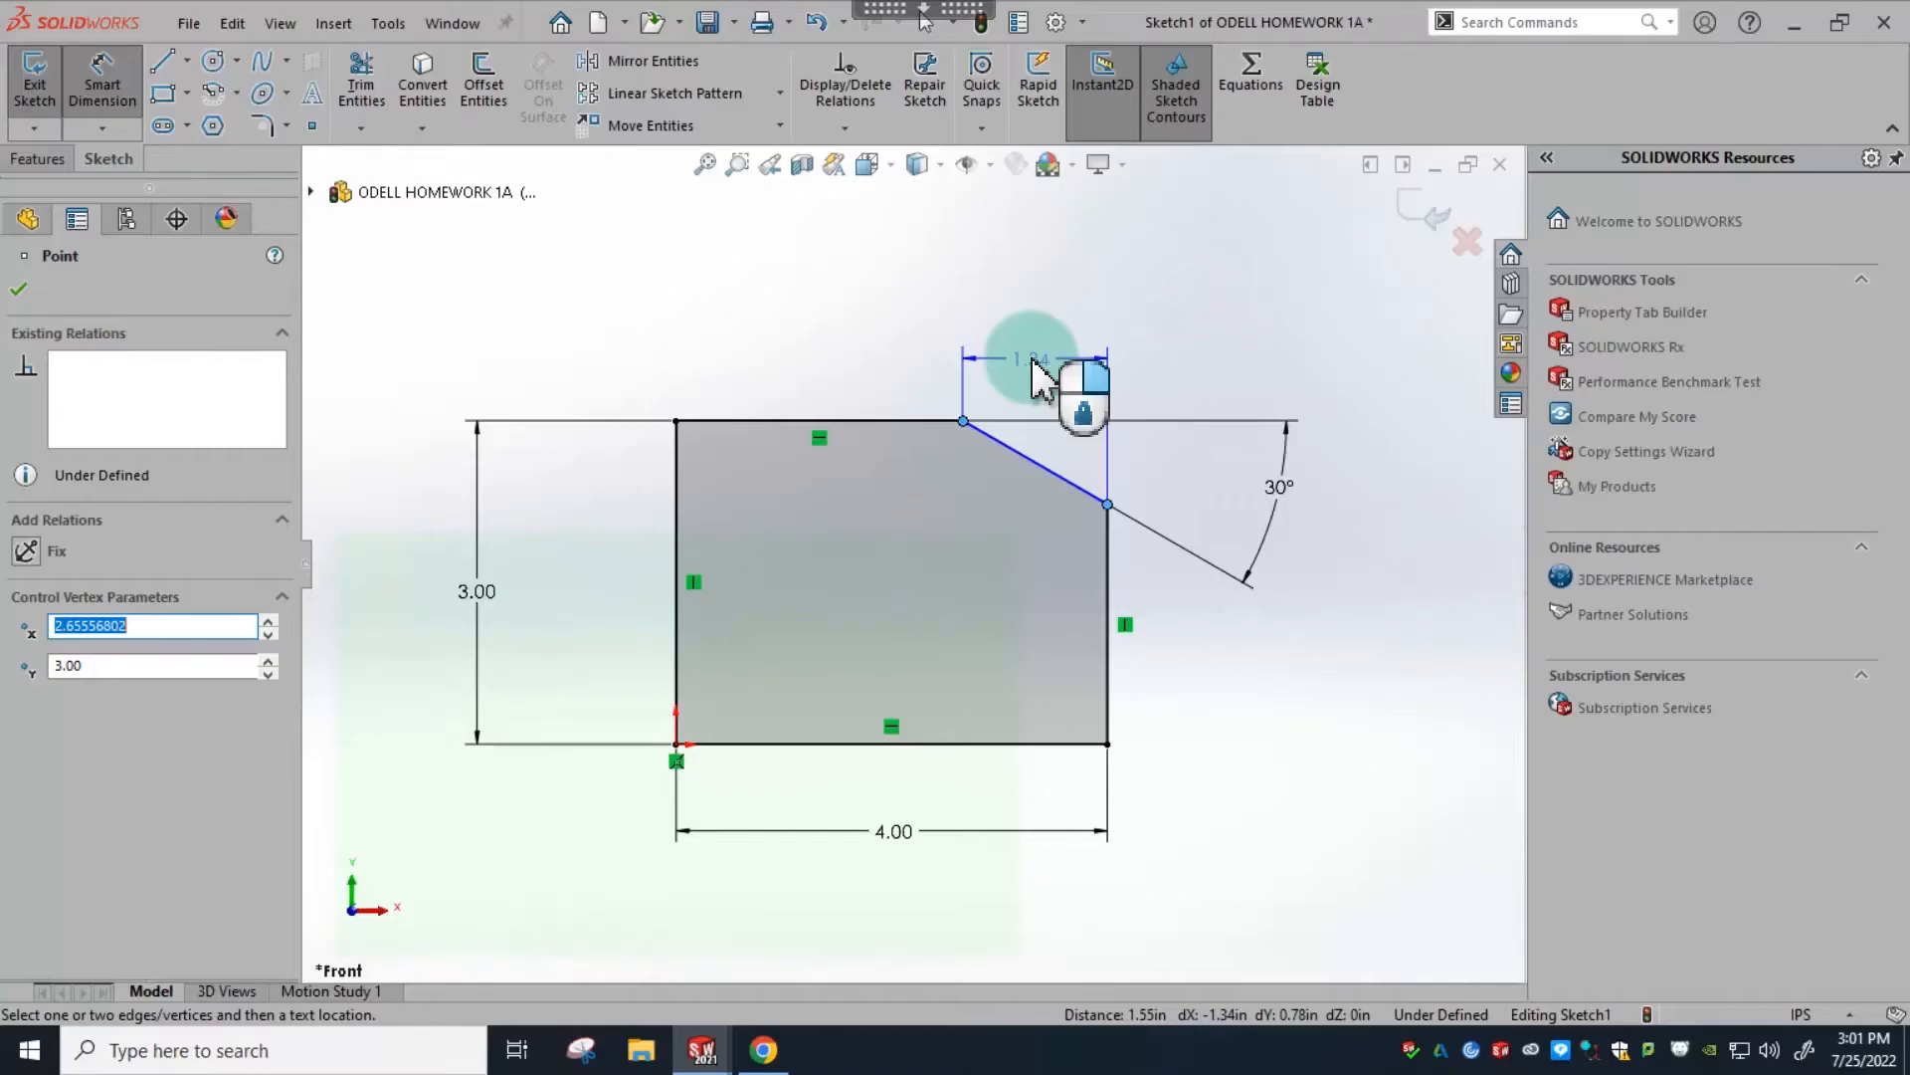
{"action": "left_click", "coordinate": [1033, 361]}
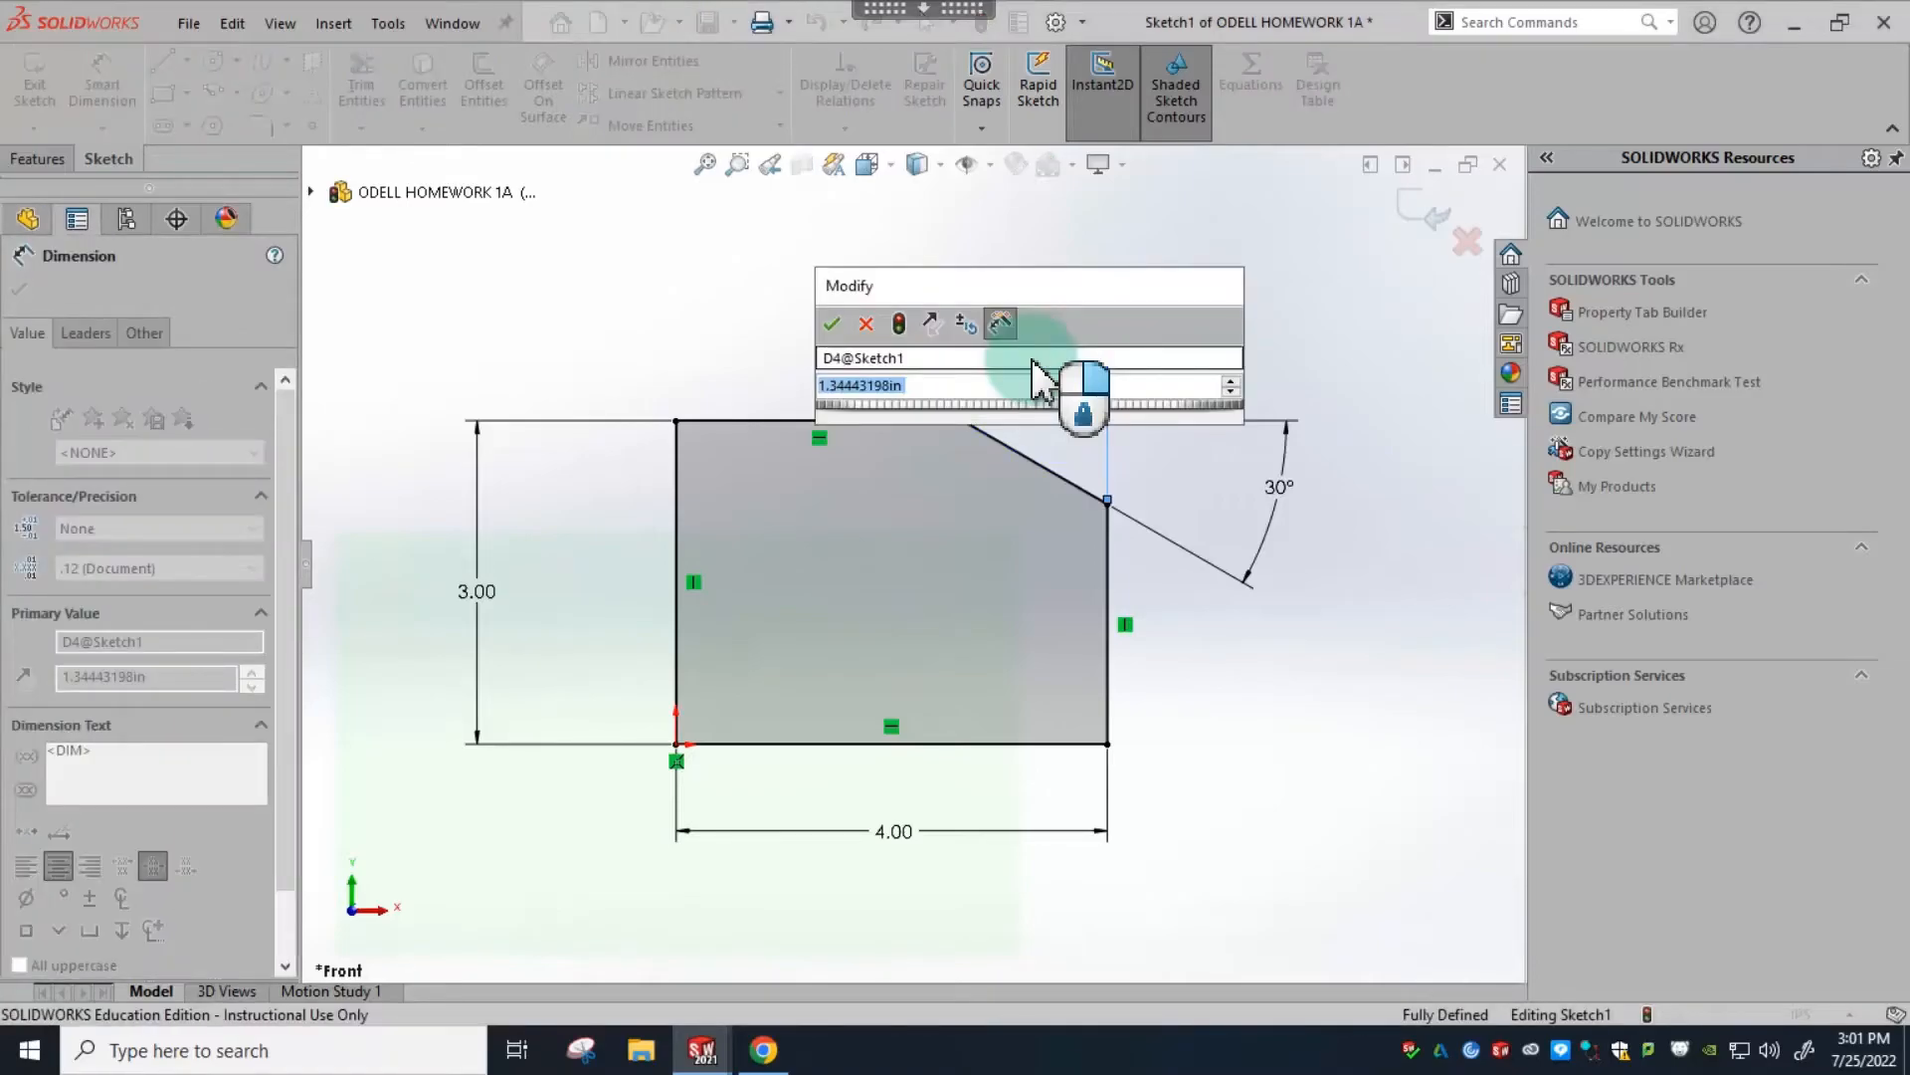
{"action": "type", "text": "1.5"}
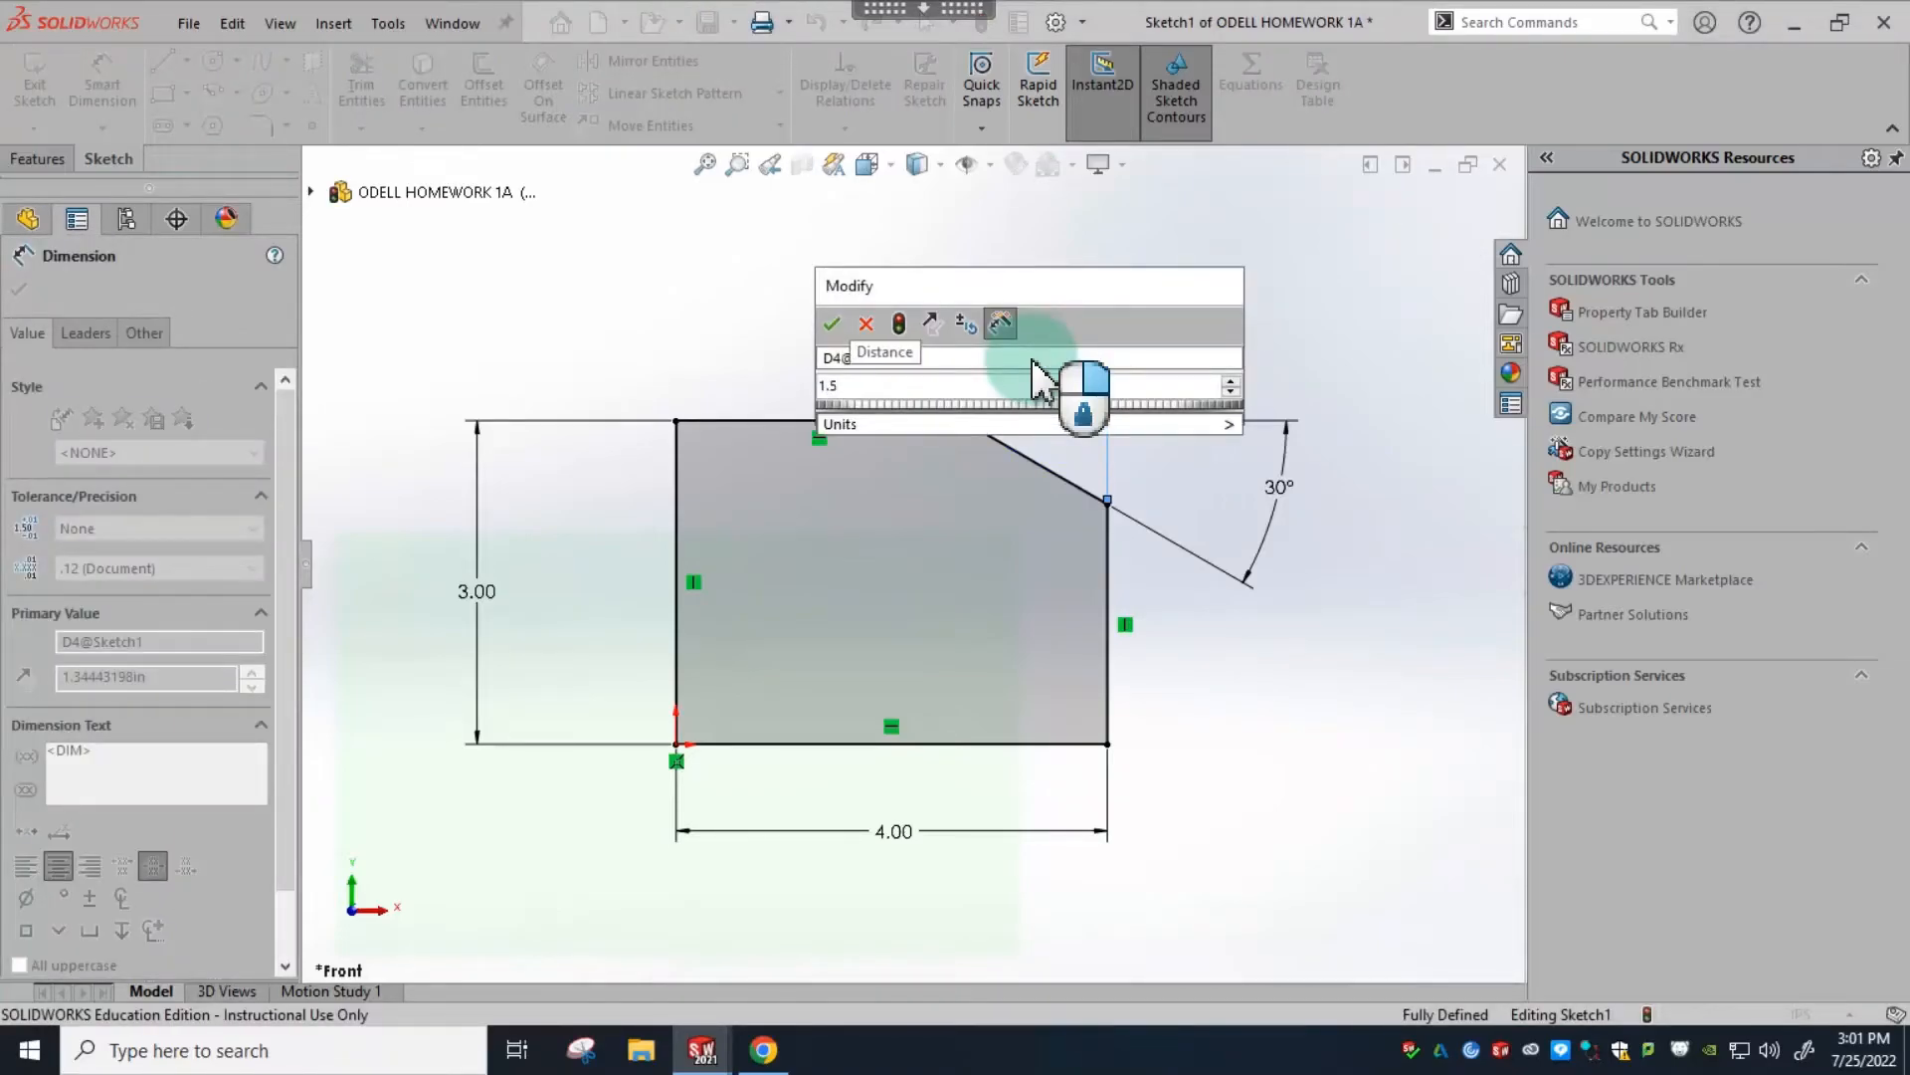
{"action": "key", "text": "Return"}
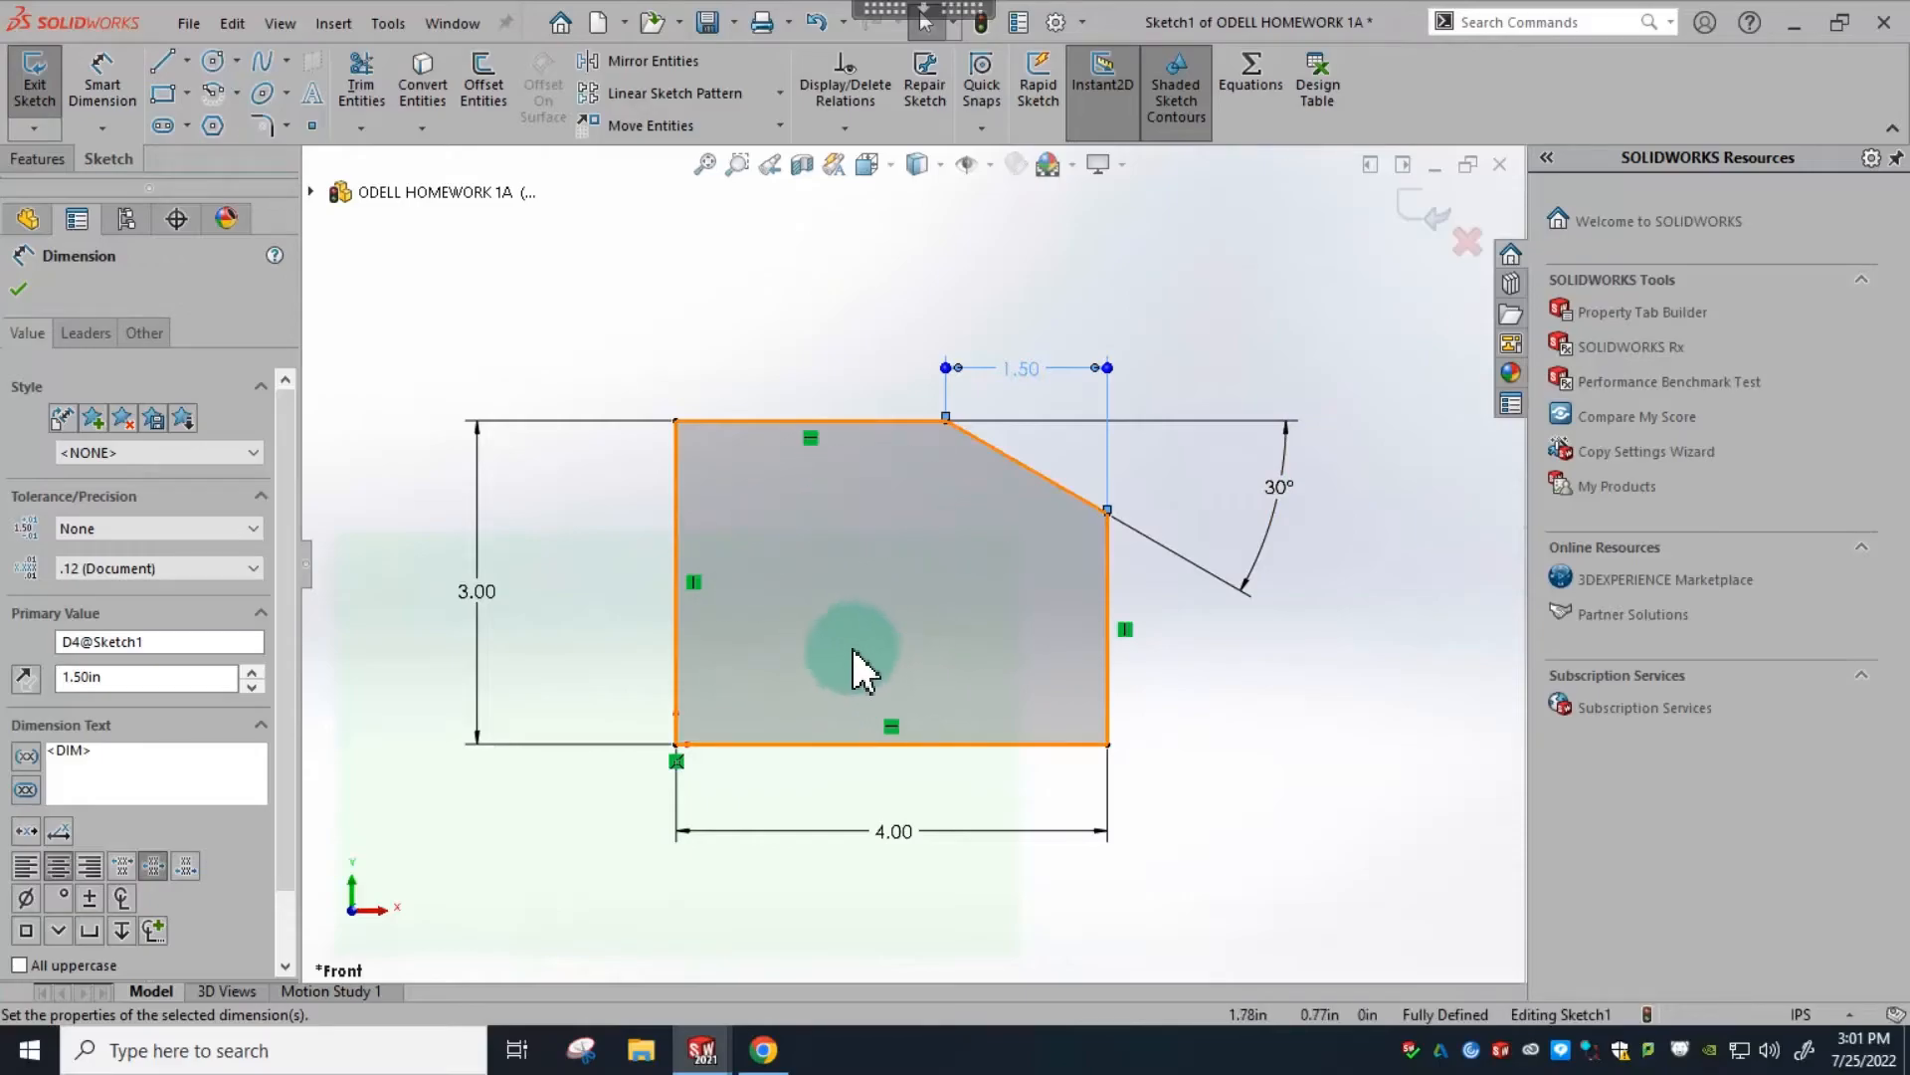
{"action": "left_click", "coordinate": [1231, 774]}
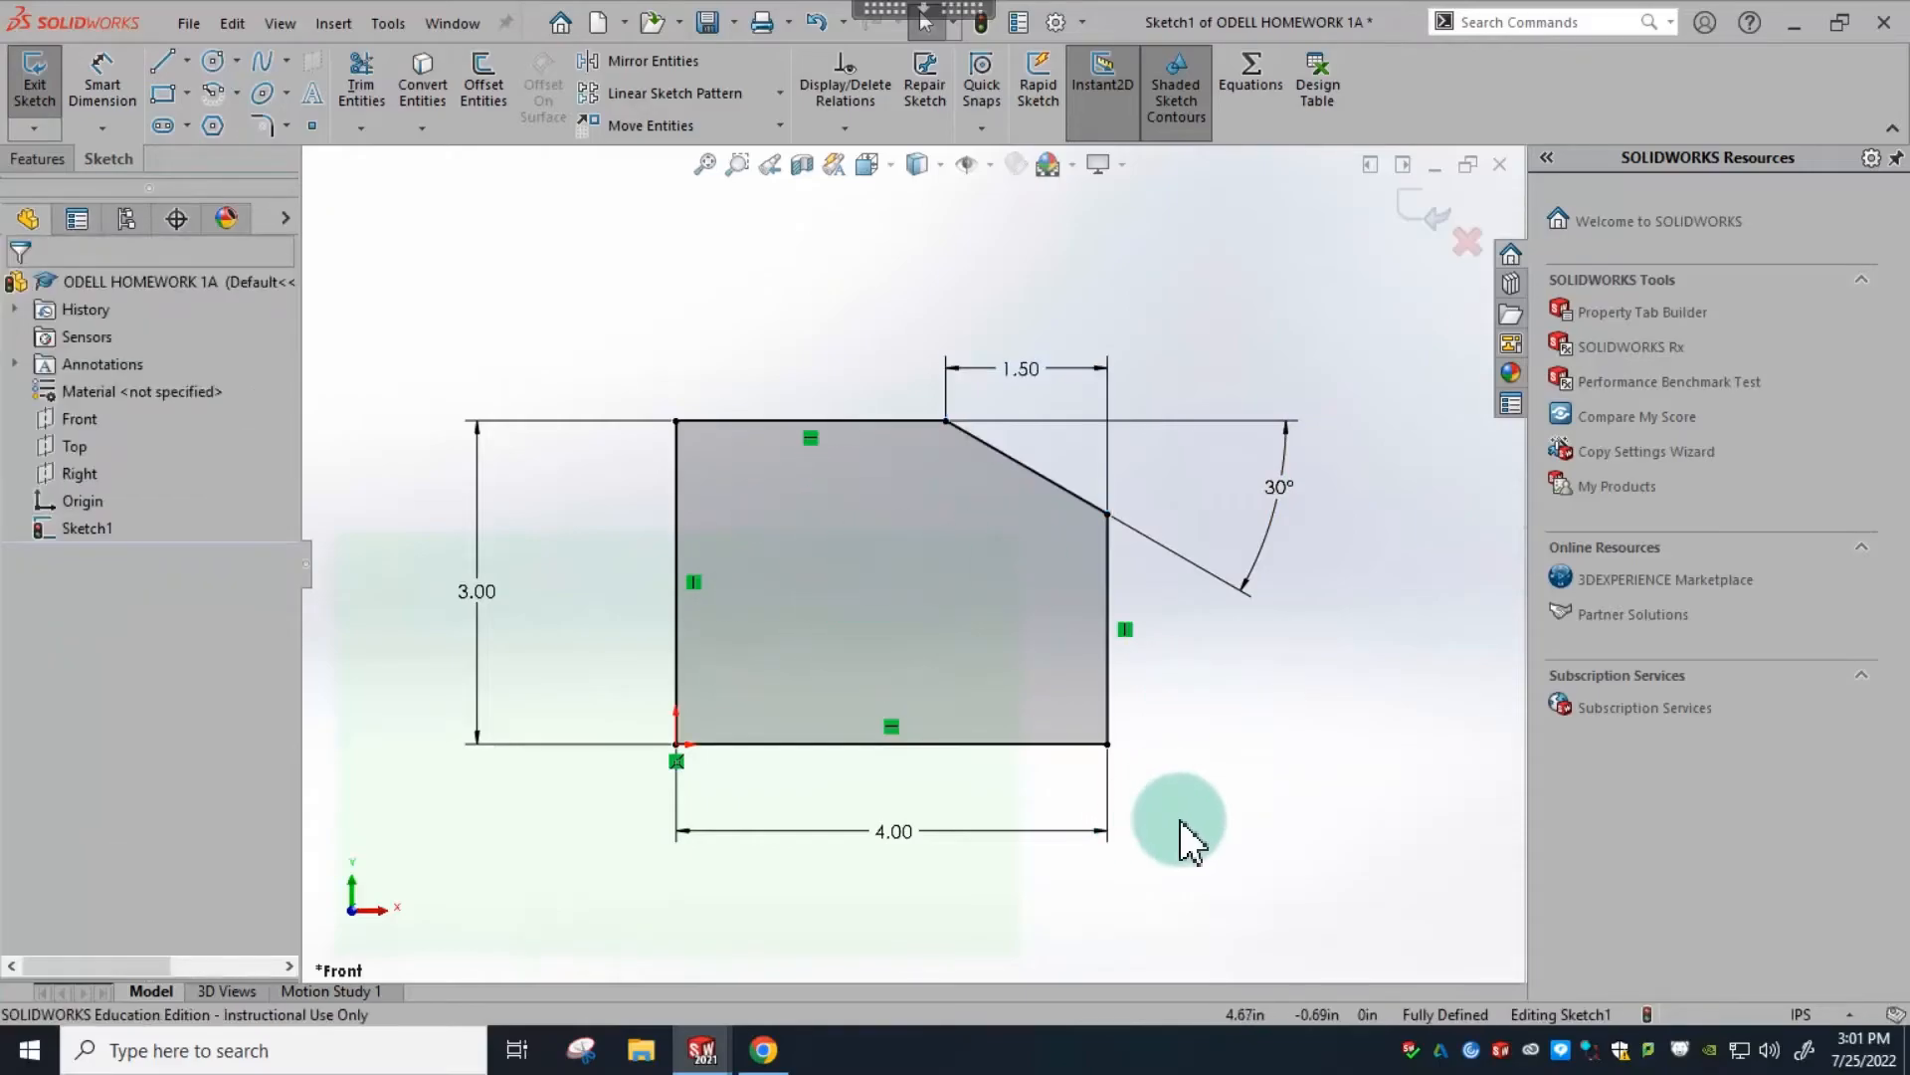
- Exit the profile sketch and start an Extruded Boss/Base feature using Sketch1
{"action": "left_click", "coordinate": [34, 85]}
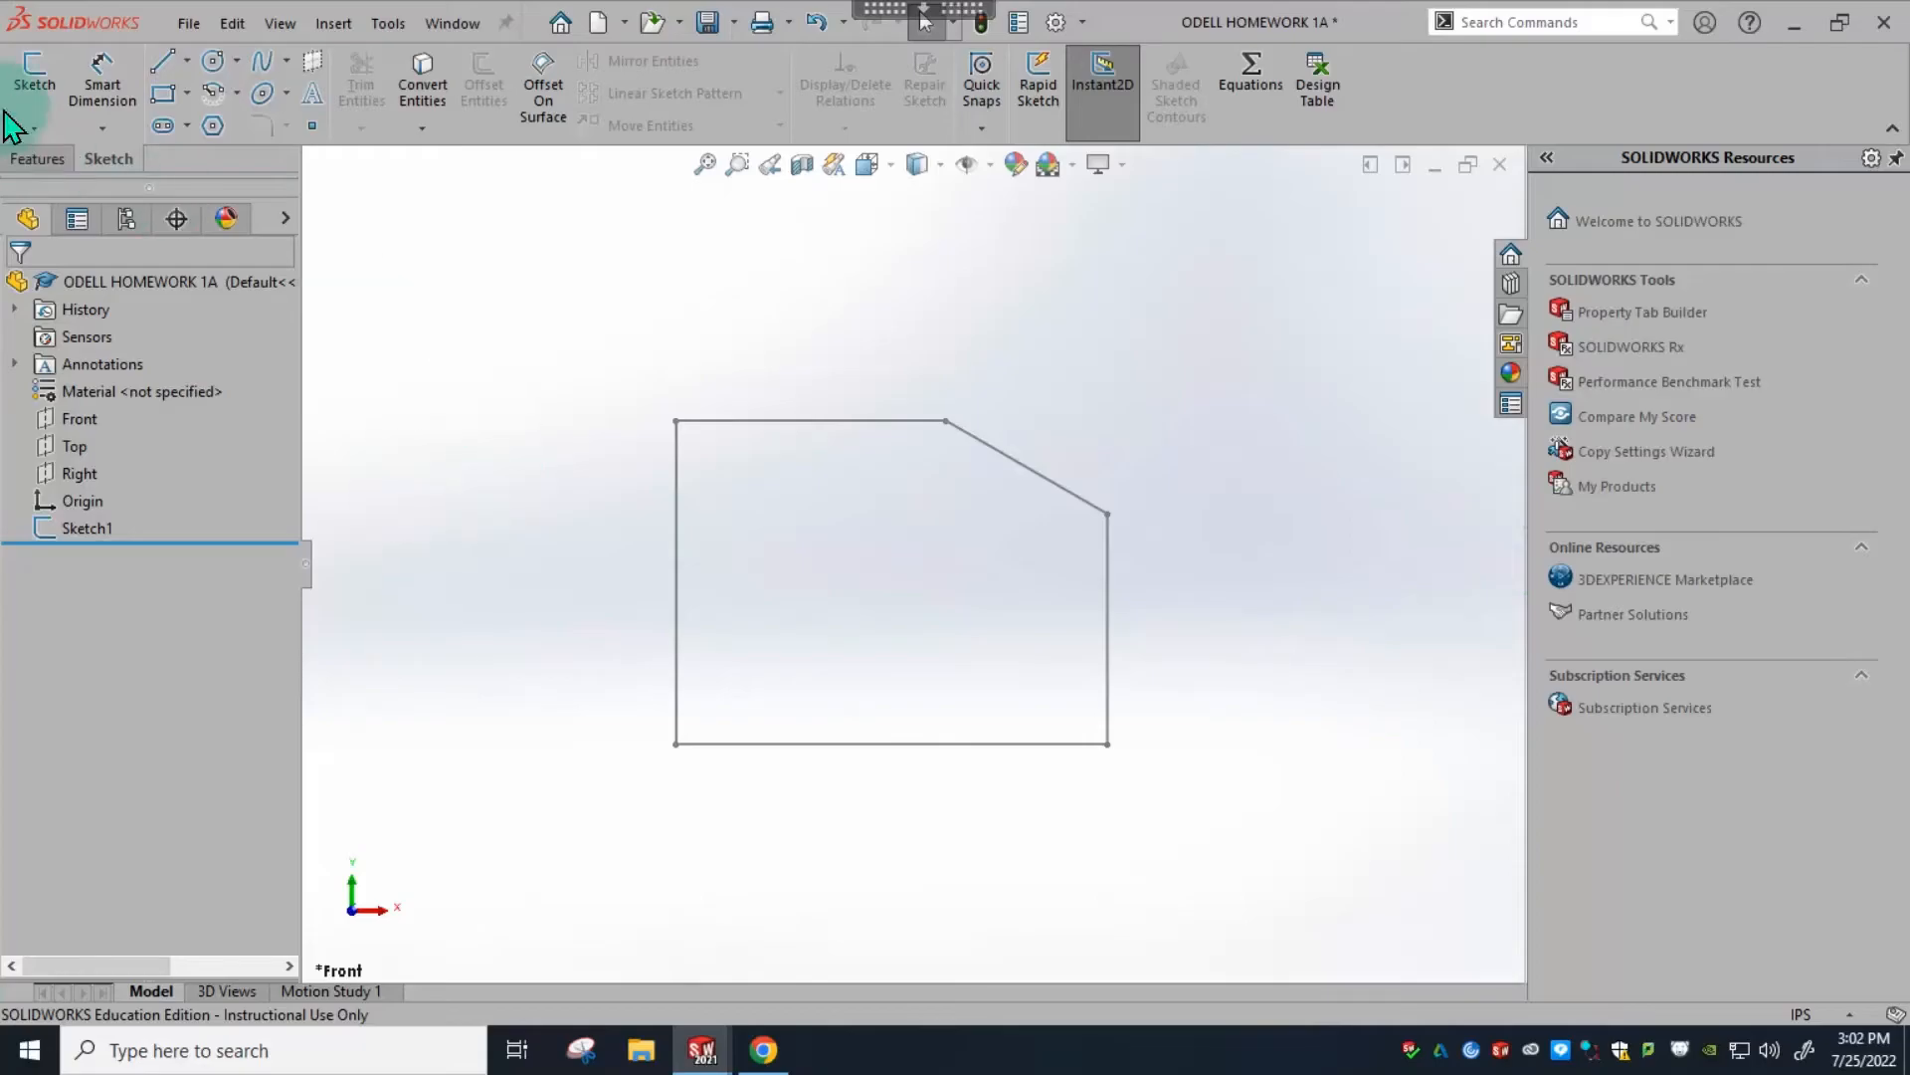
{"action": "left_click", "coordinate": [36, 152]}
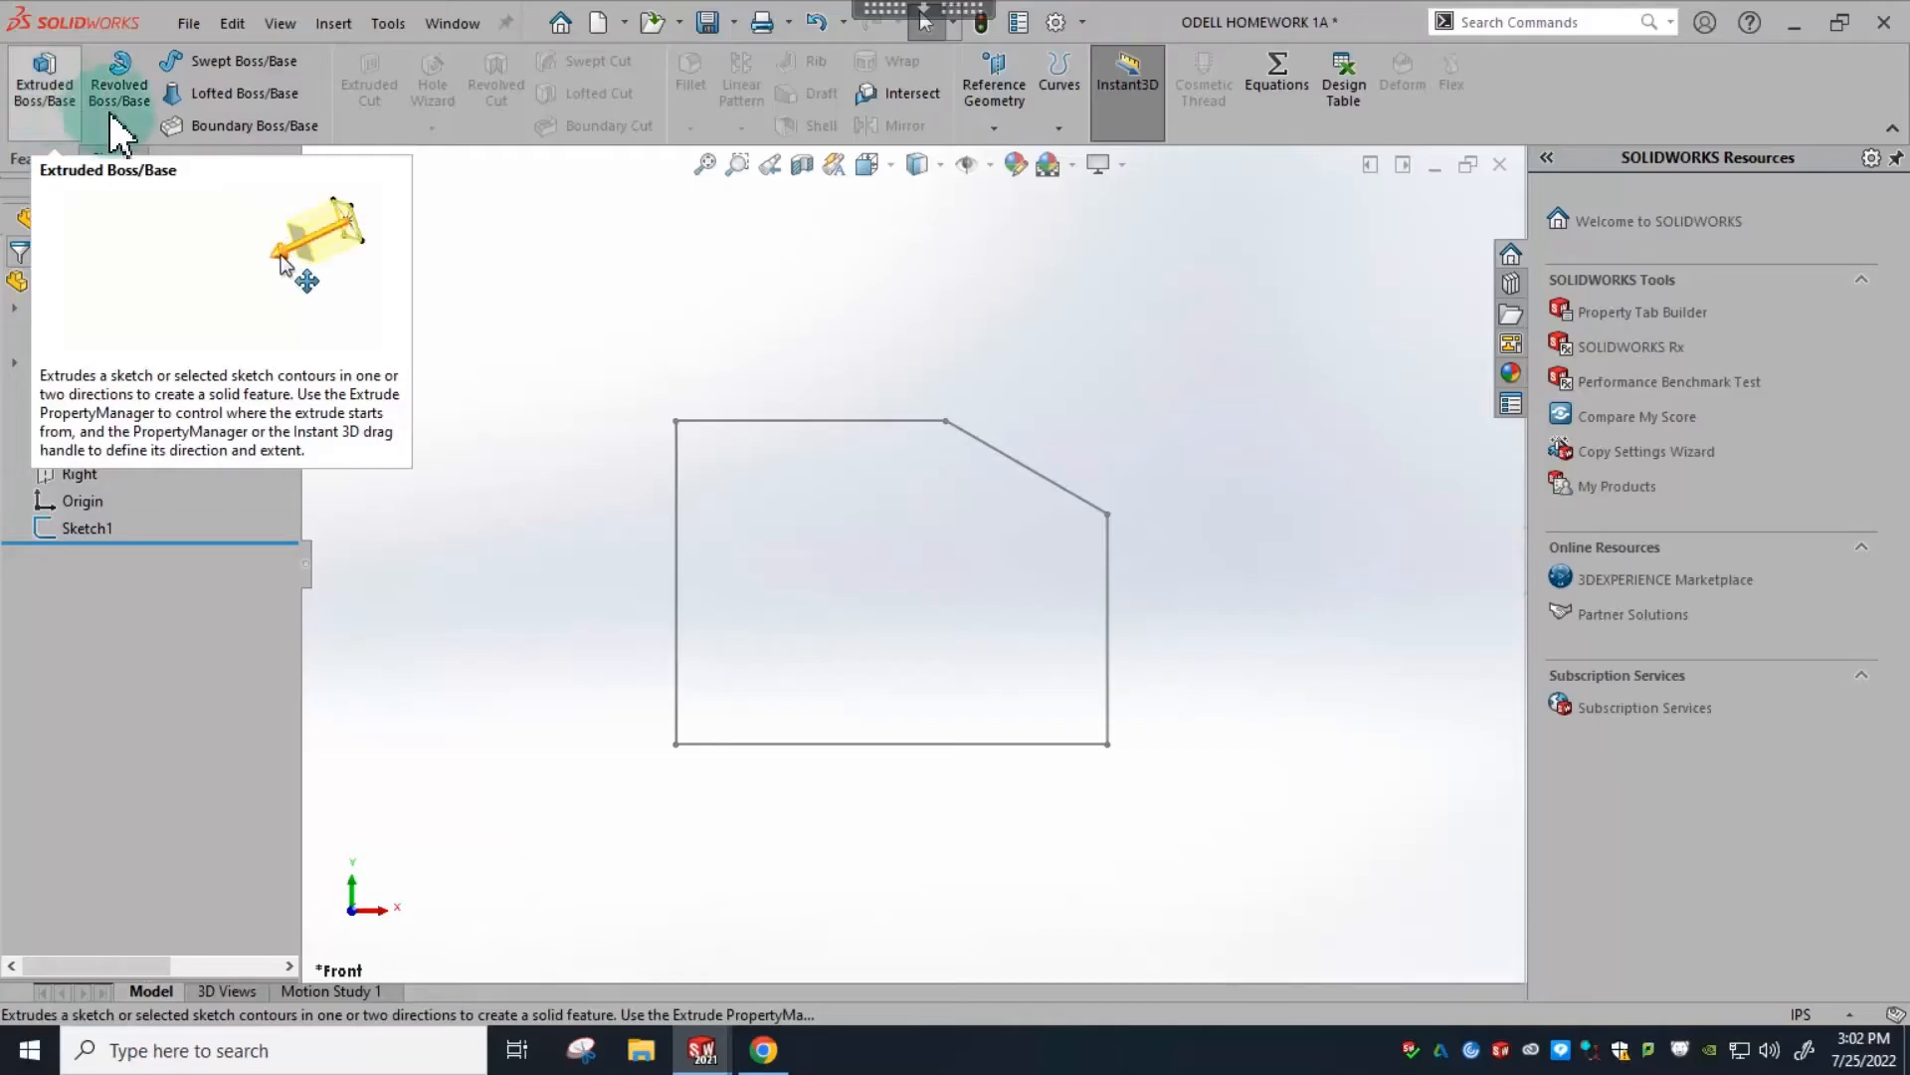
{"action": "left_click", "coordinate": [38, 75]}
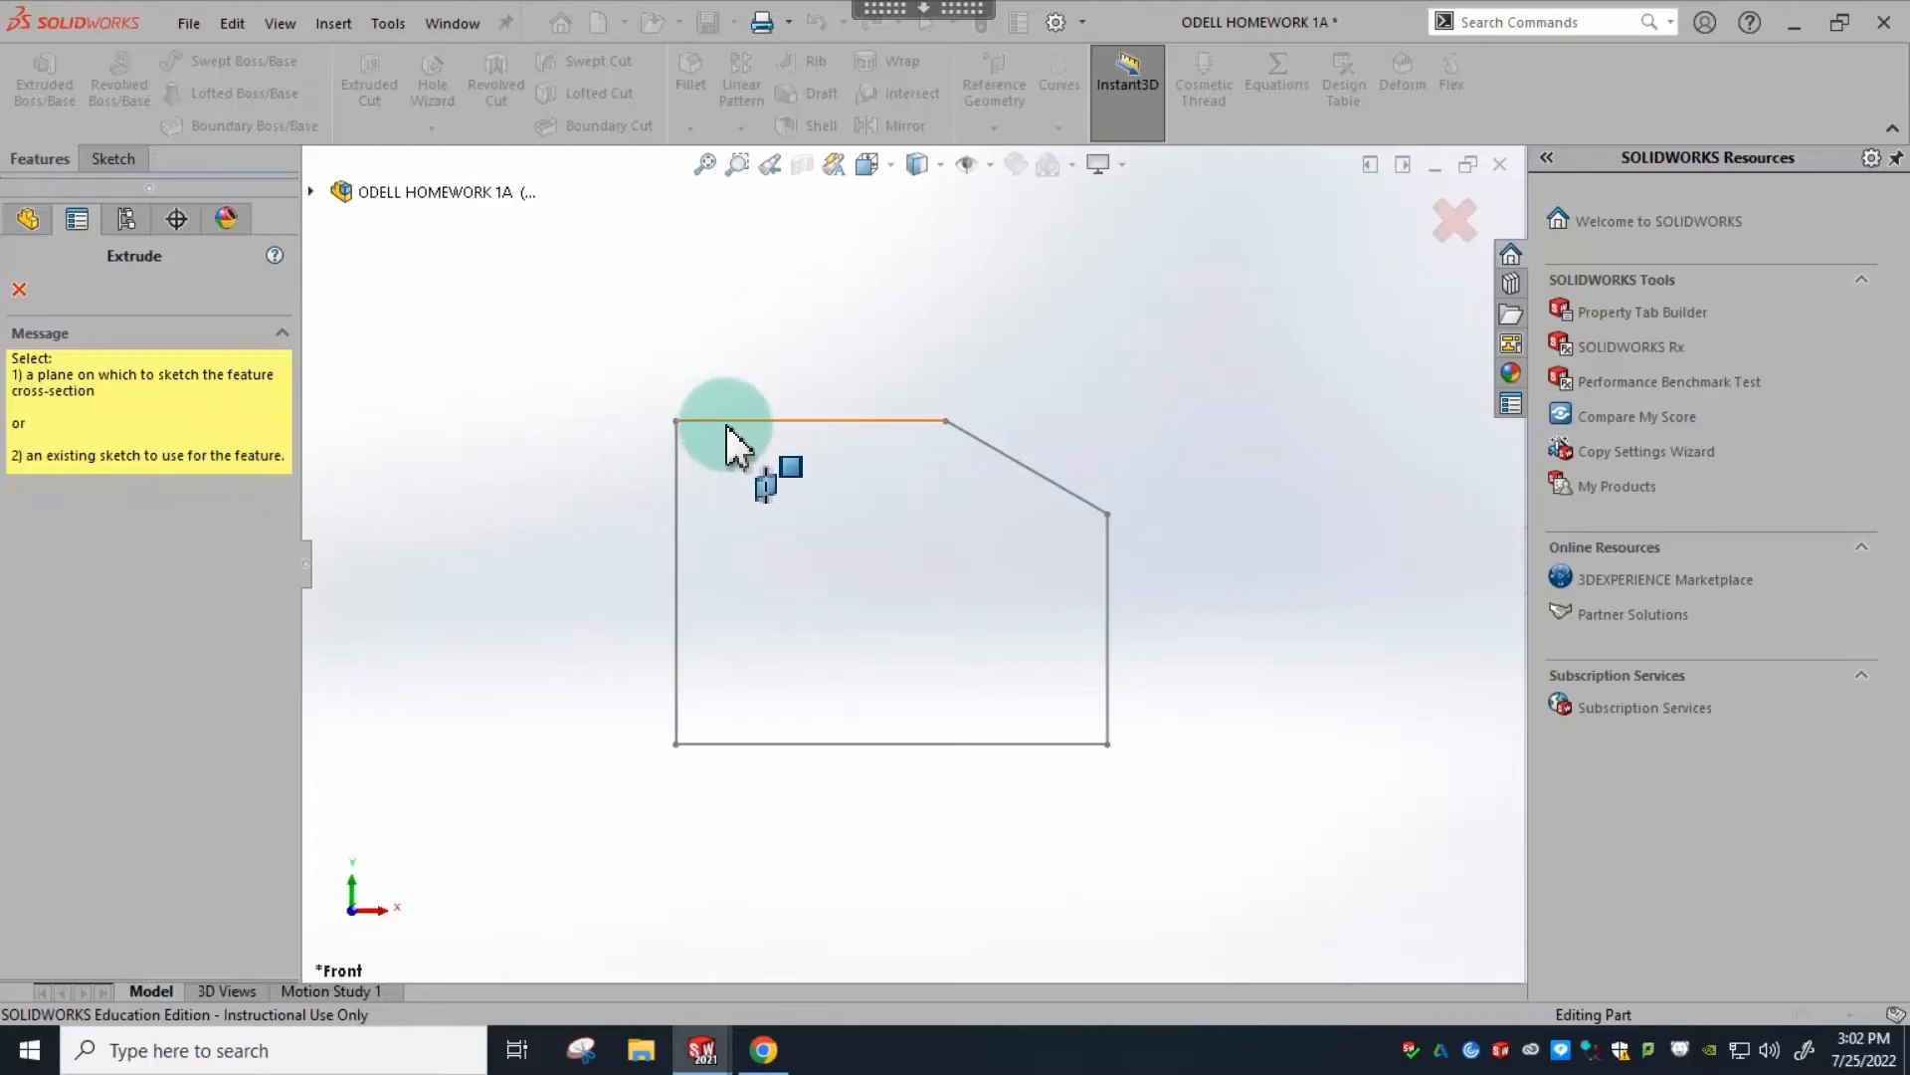
{"action": "left_click", "coordinate": [311, 192]}
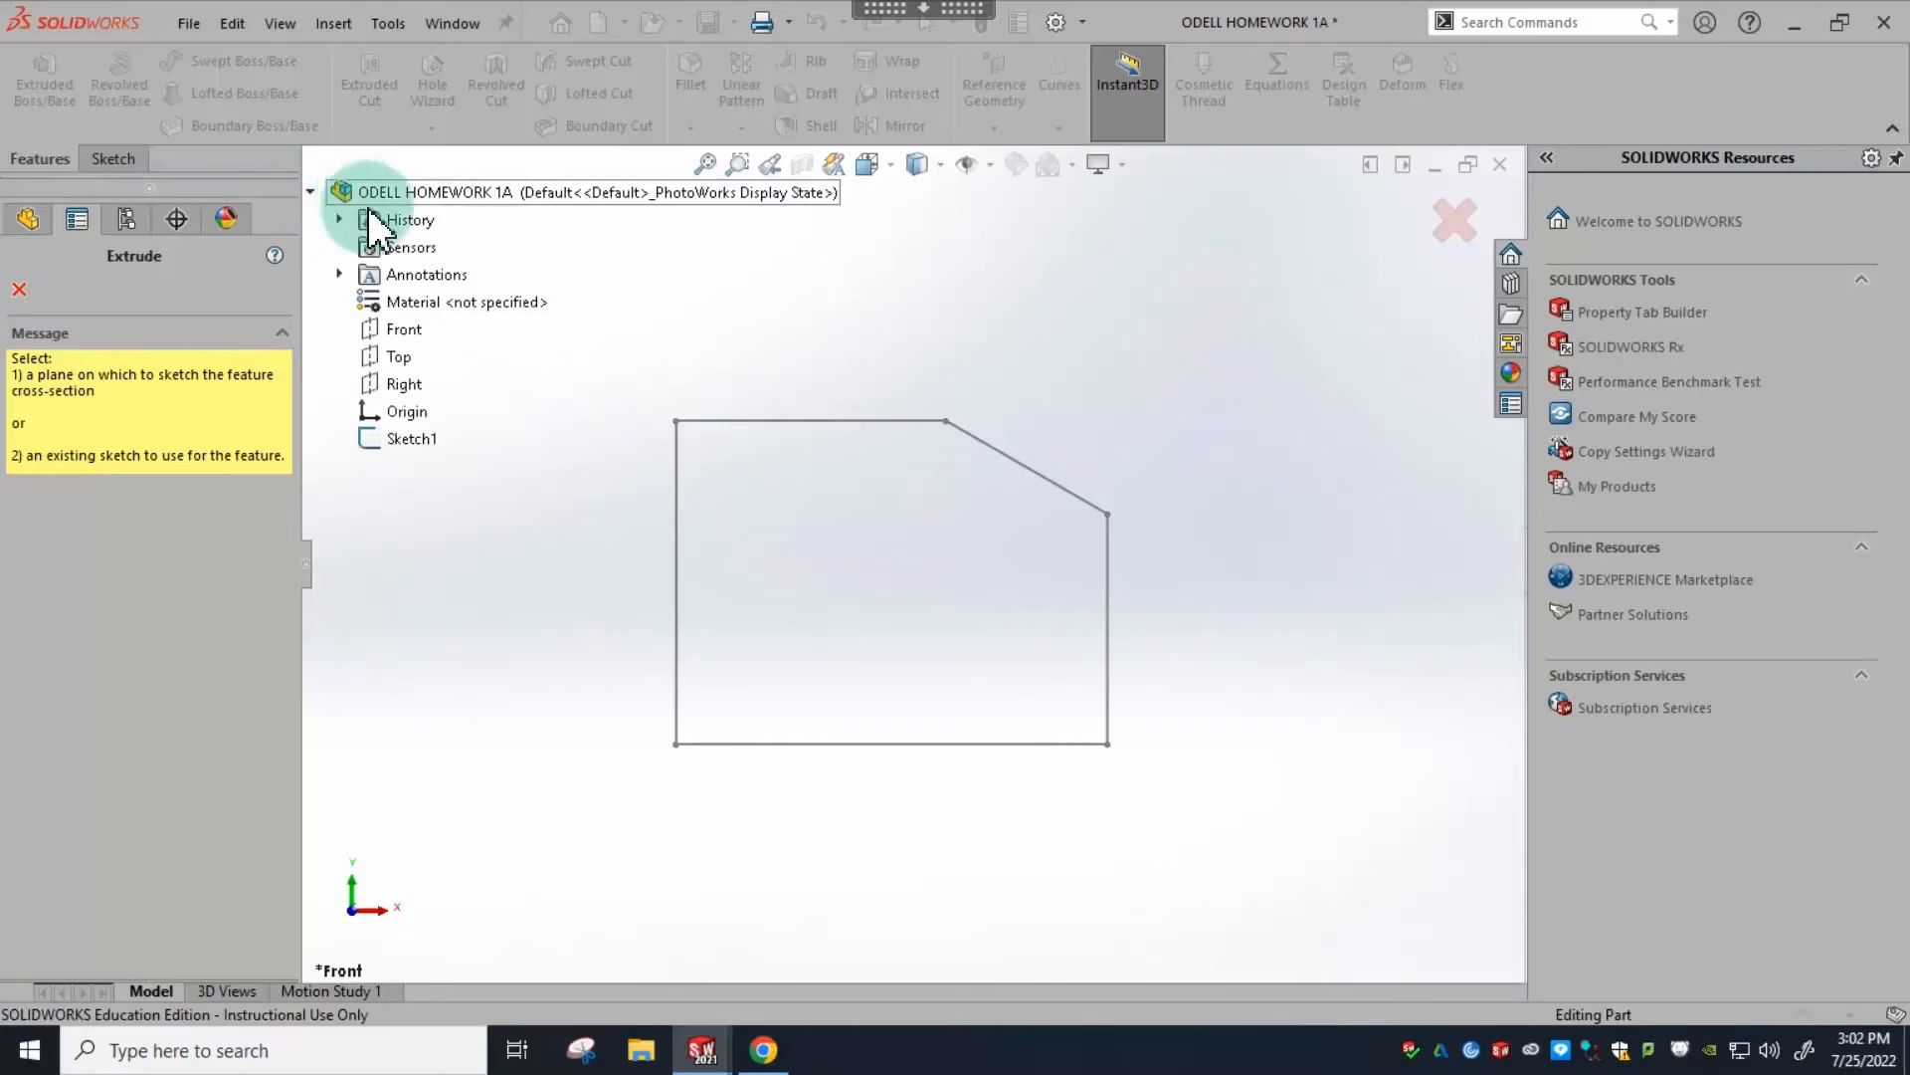
{"action": "left_click", "coordinate": [386, 441]}
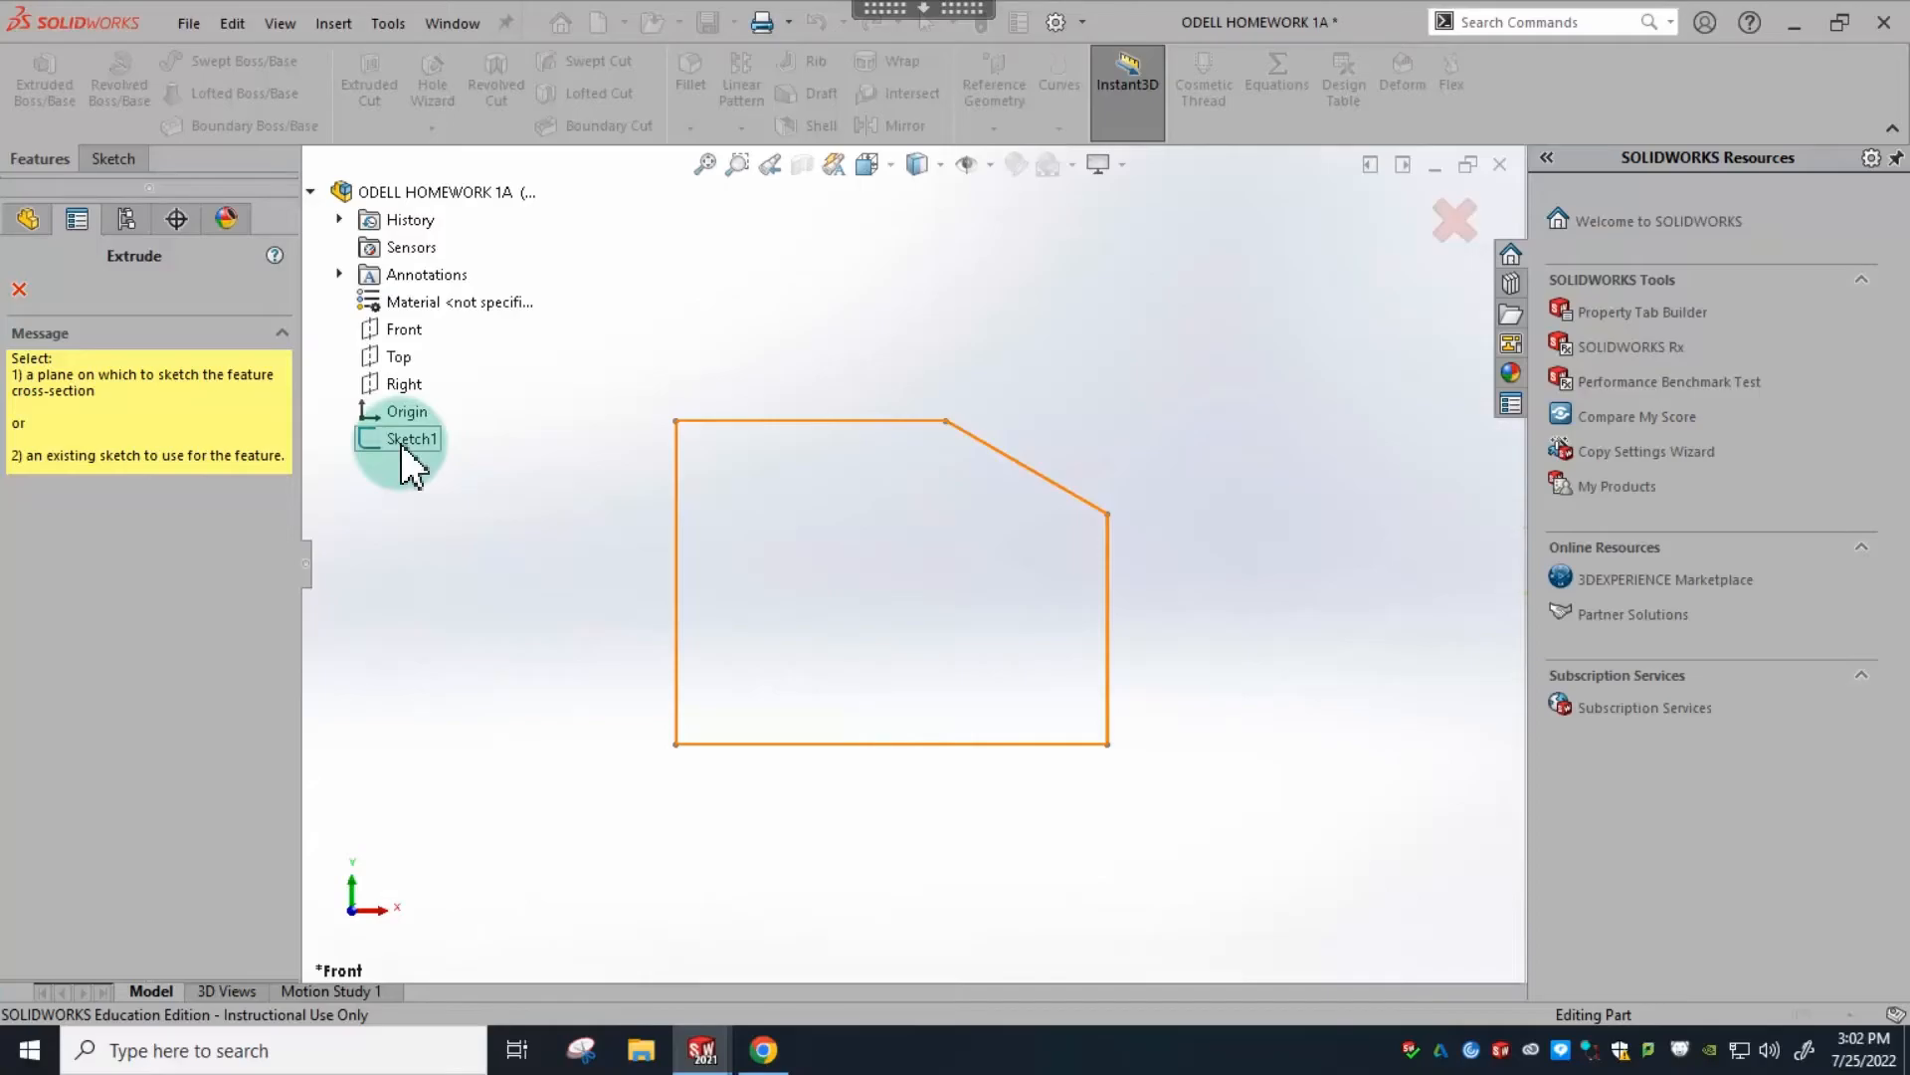
{"action": "left_click", "coordinate": [401, 444]}
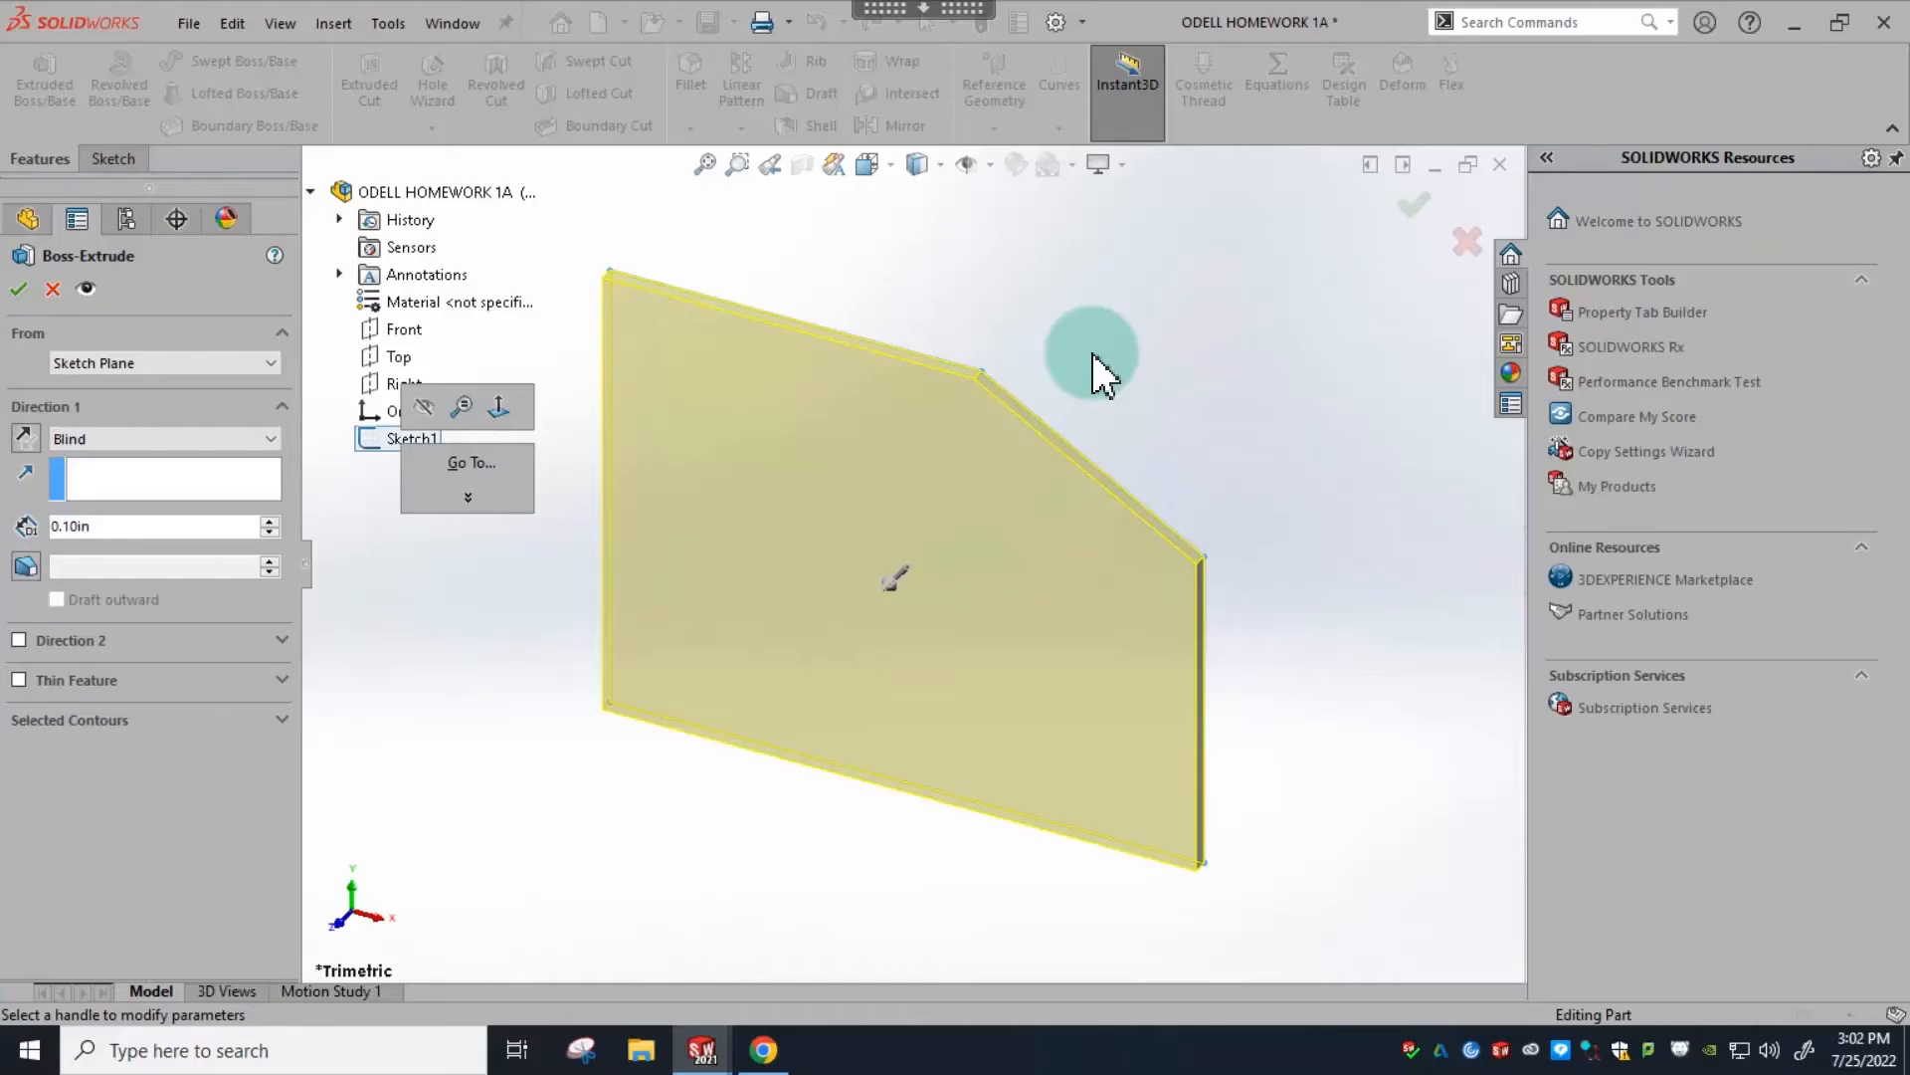
- Extrude the profile as a Blind boss 2 in deep, toward the front of the sketch plane
{"action": "left_click", "coordinate": [144, 441]}
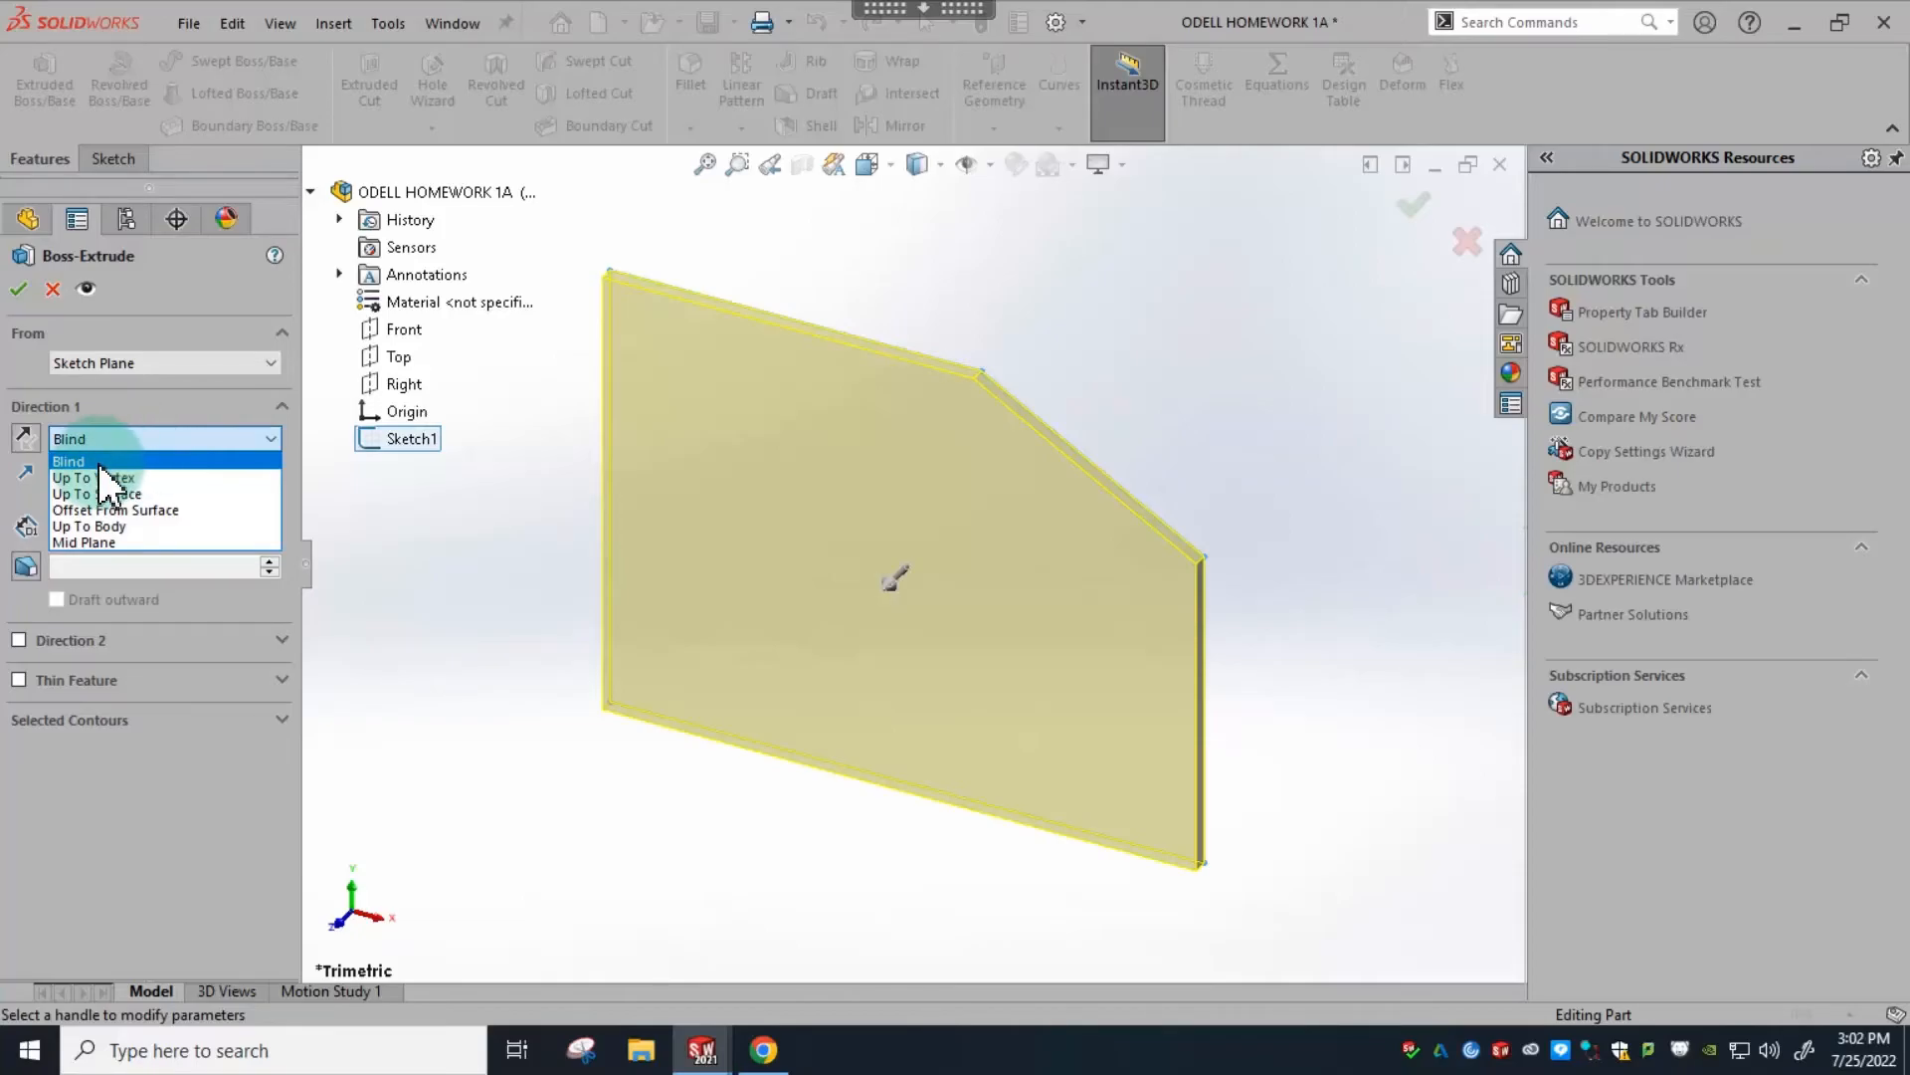
{"action": "left_click", "coordinate": [100, 465]}
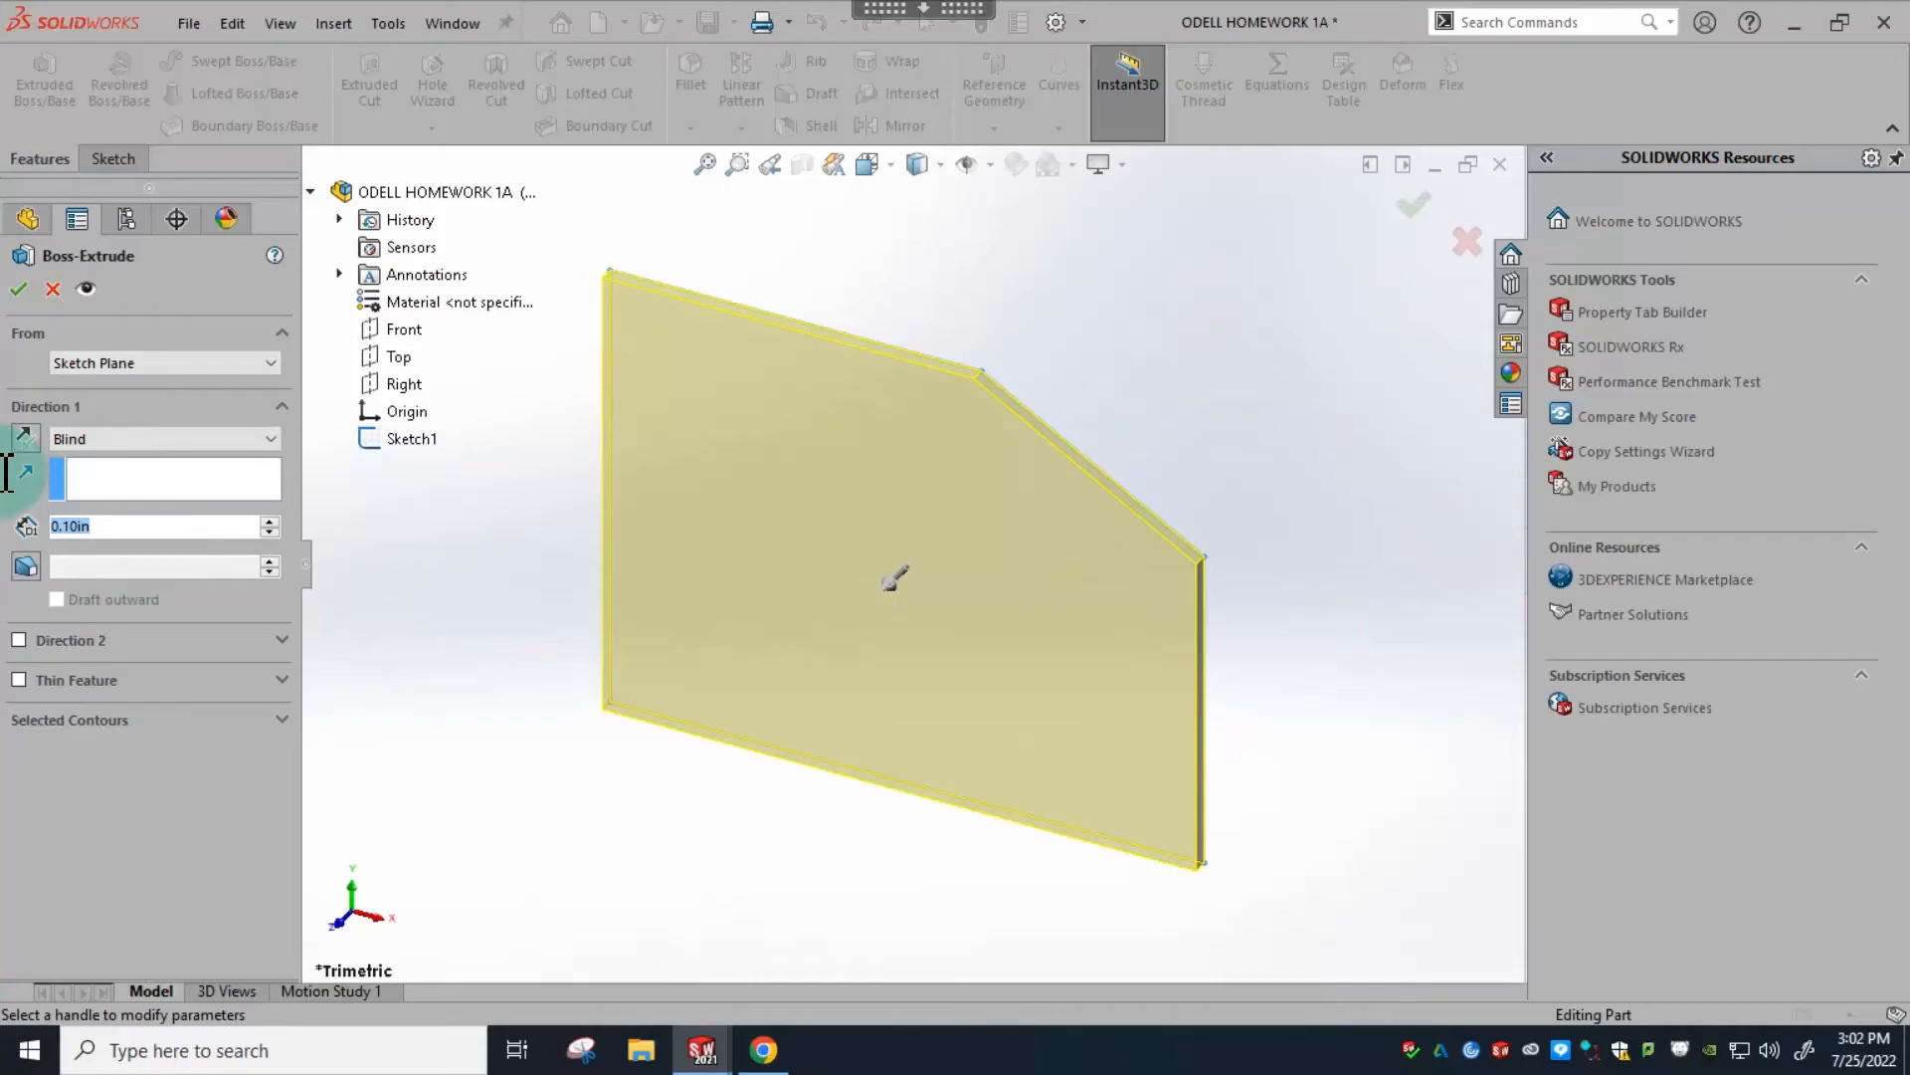
{"action": "type", "text": "2"}
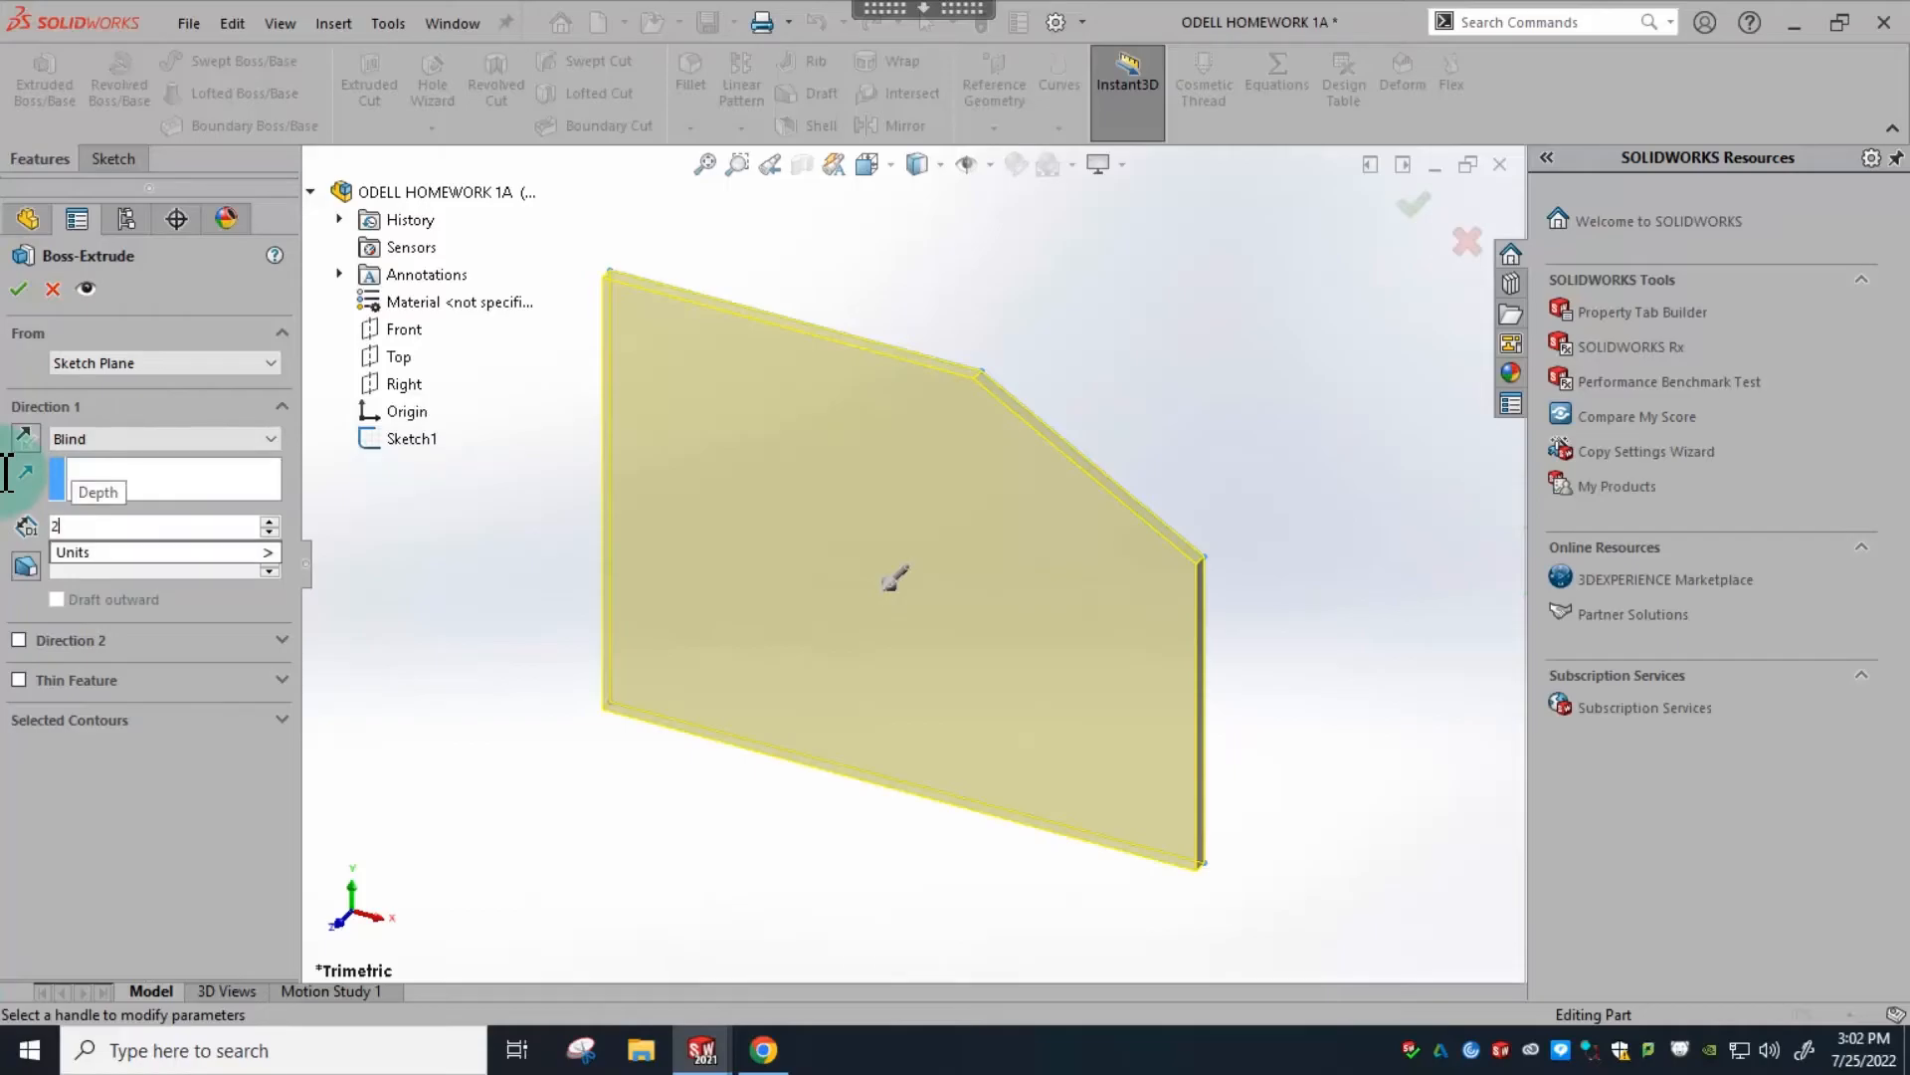
{"action": "key", "text": "Return"}
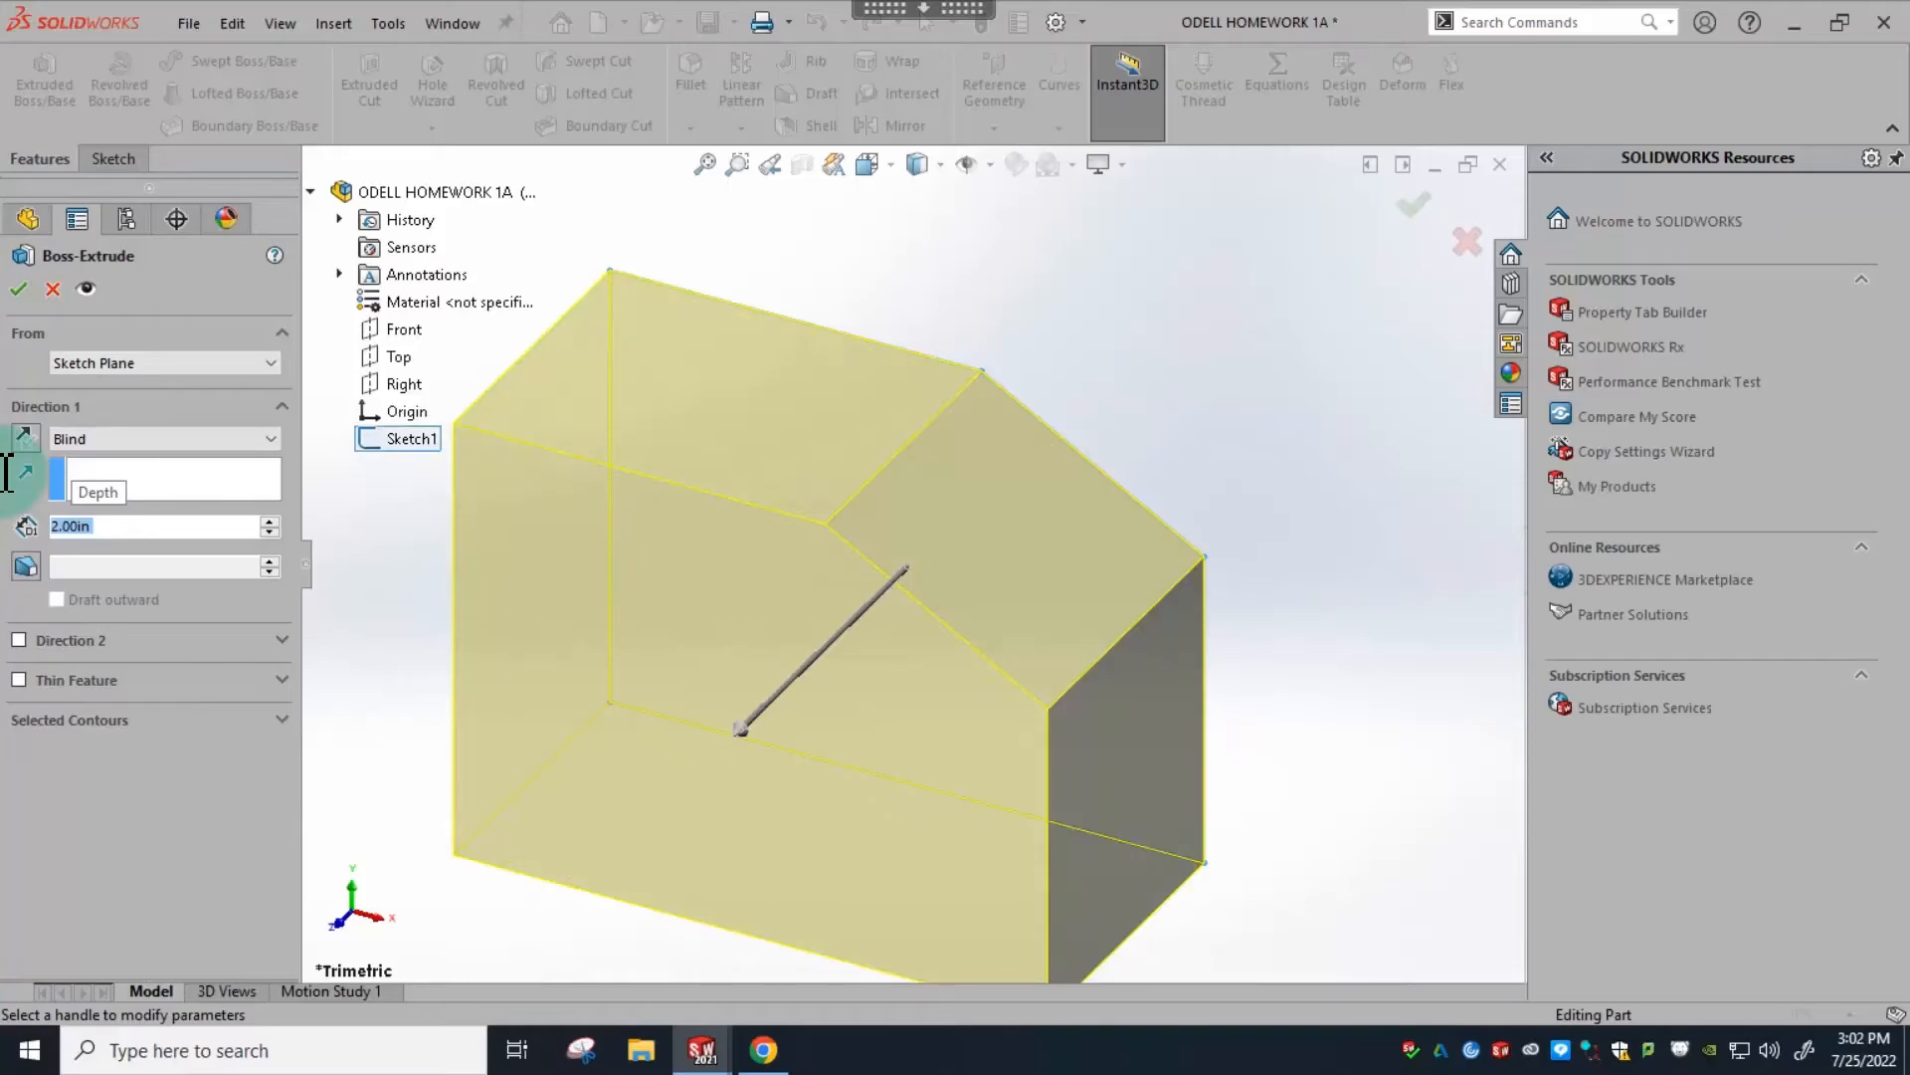
{"action": "scroll", "coordinate": [955, 681], "scroll_direction": "up", "scroll_amount": 3}
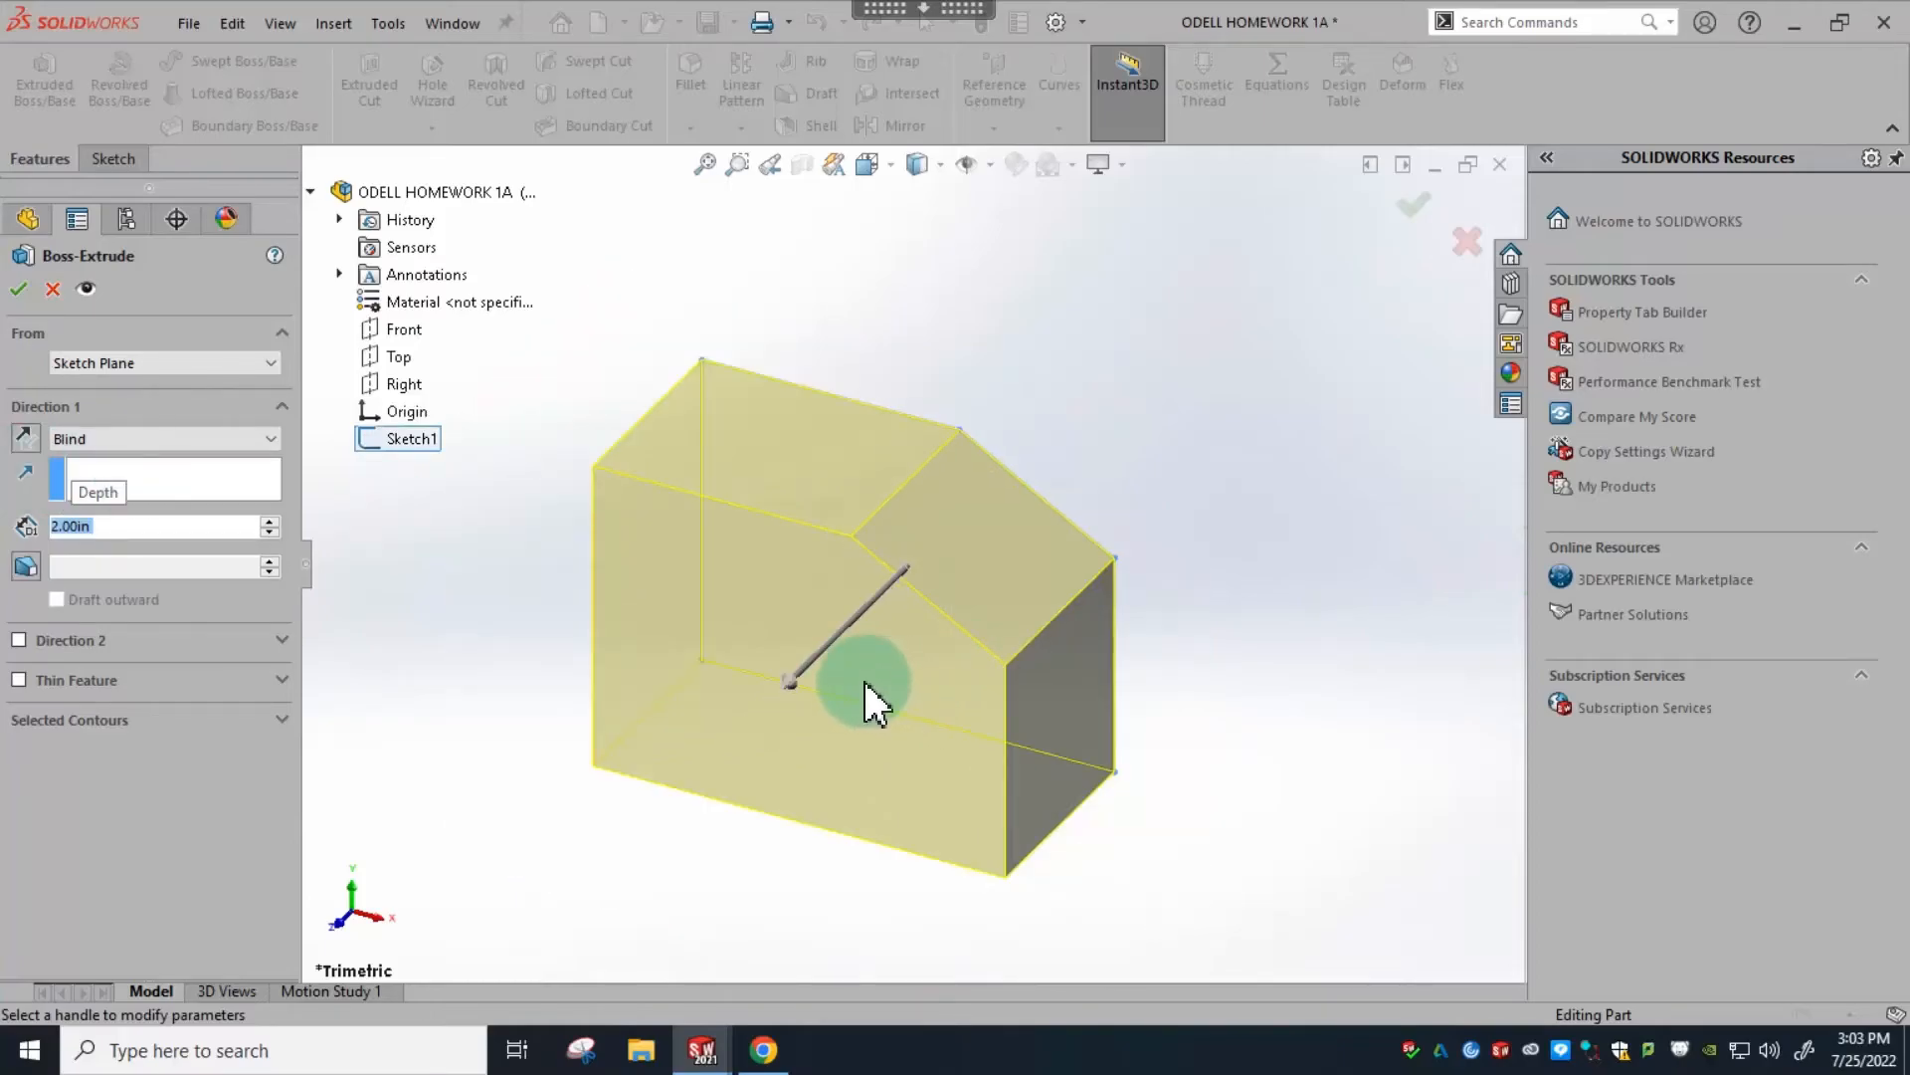
{"action": "left_click", "coordinate": [30, 440]}
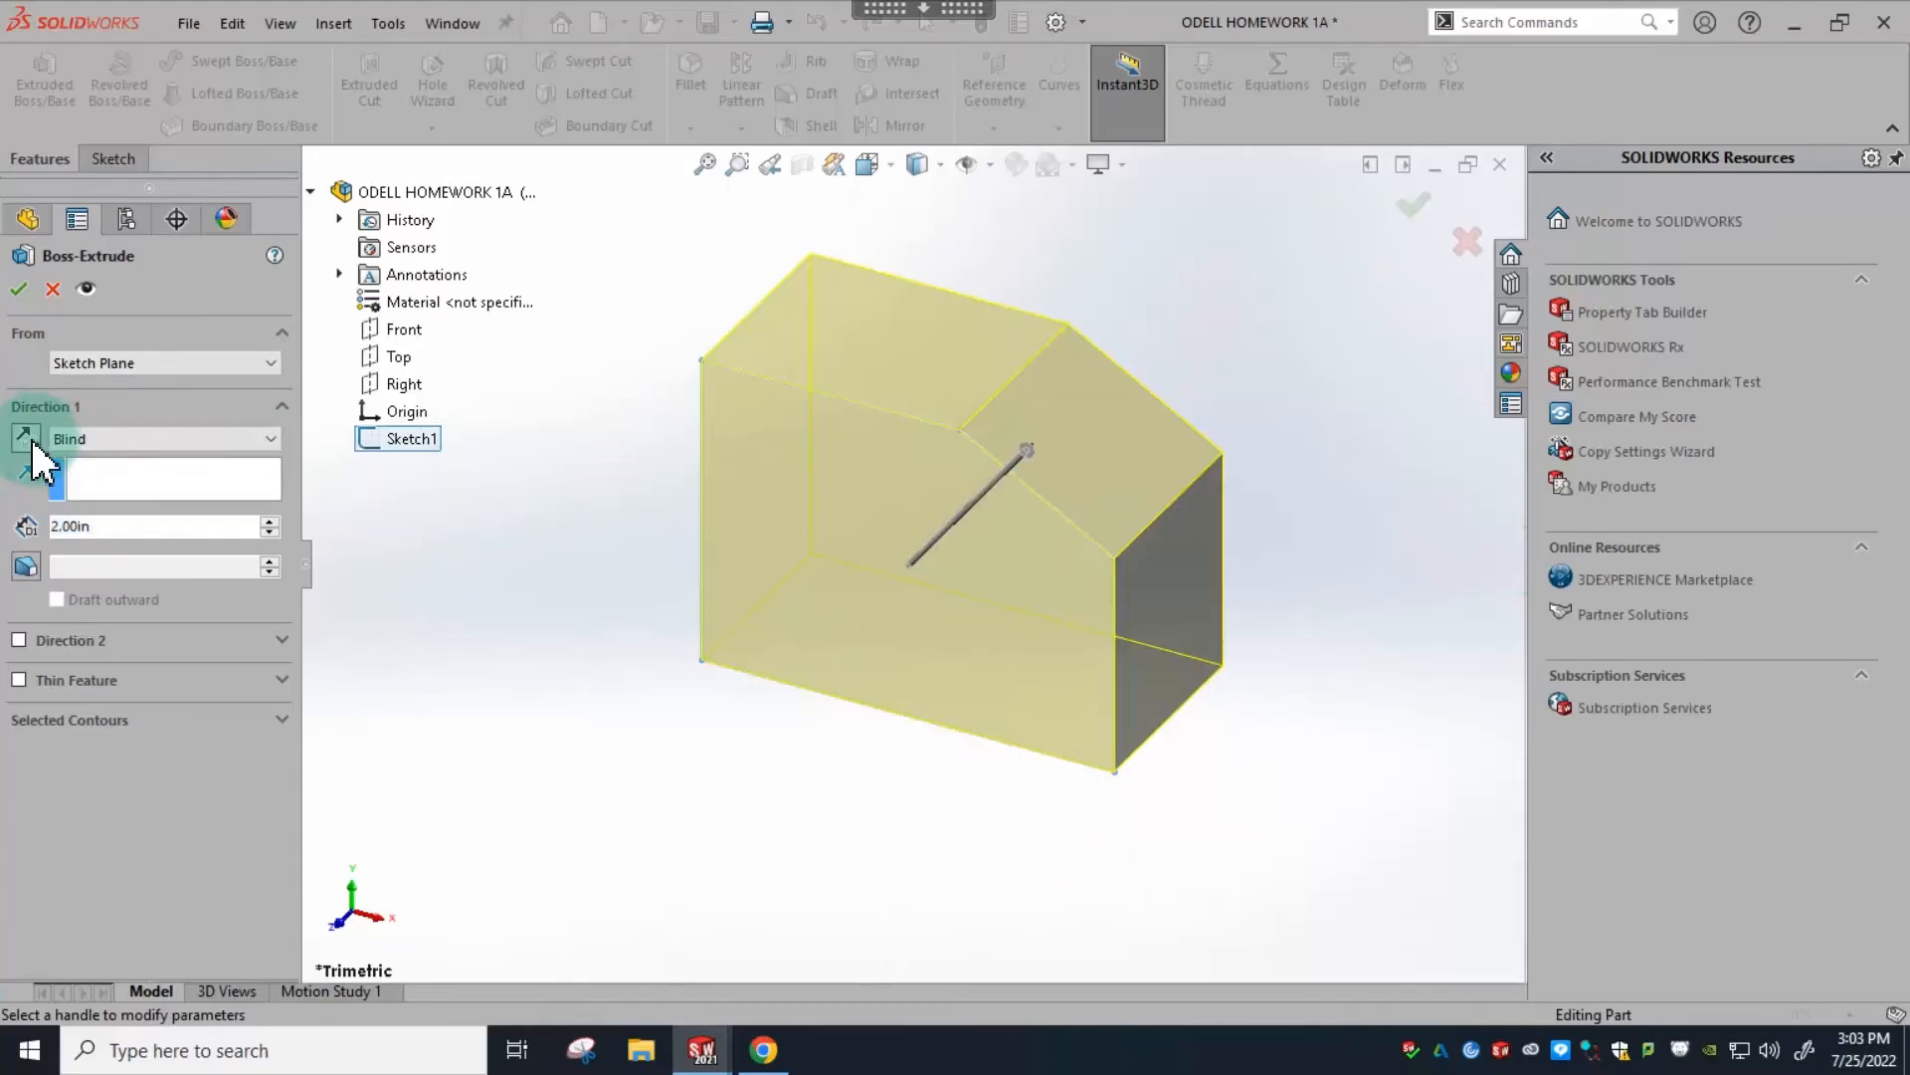
{"action": "left_click", "coordinate": [30, 440]}
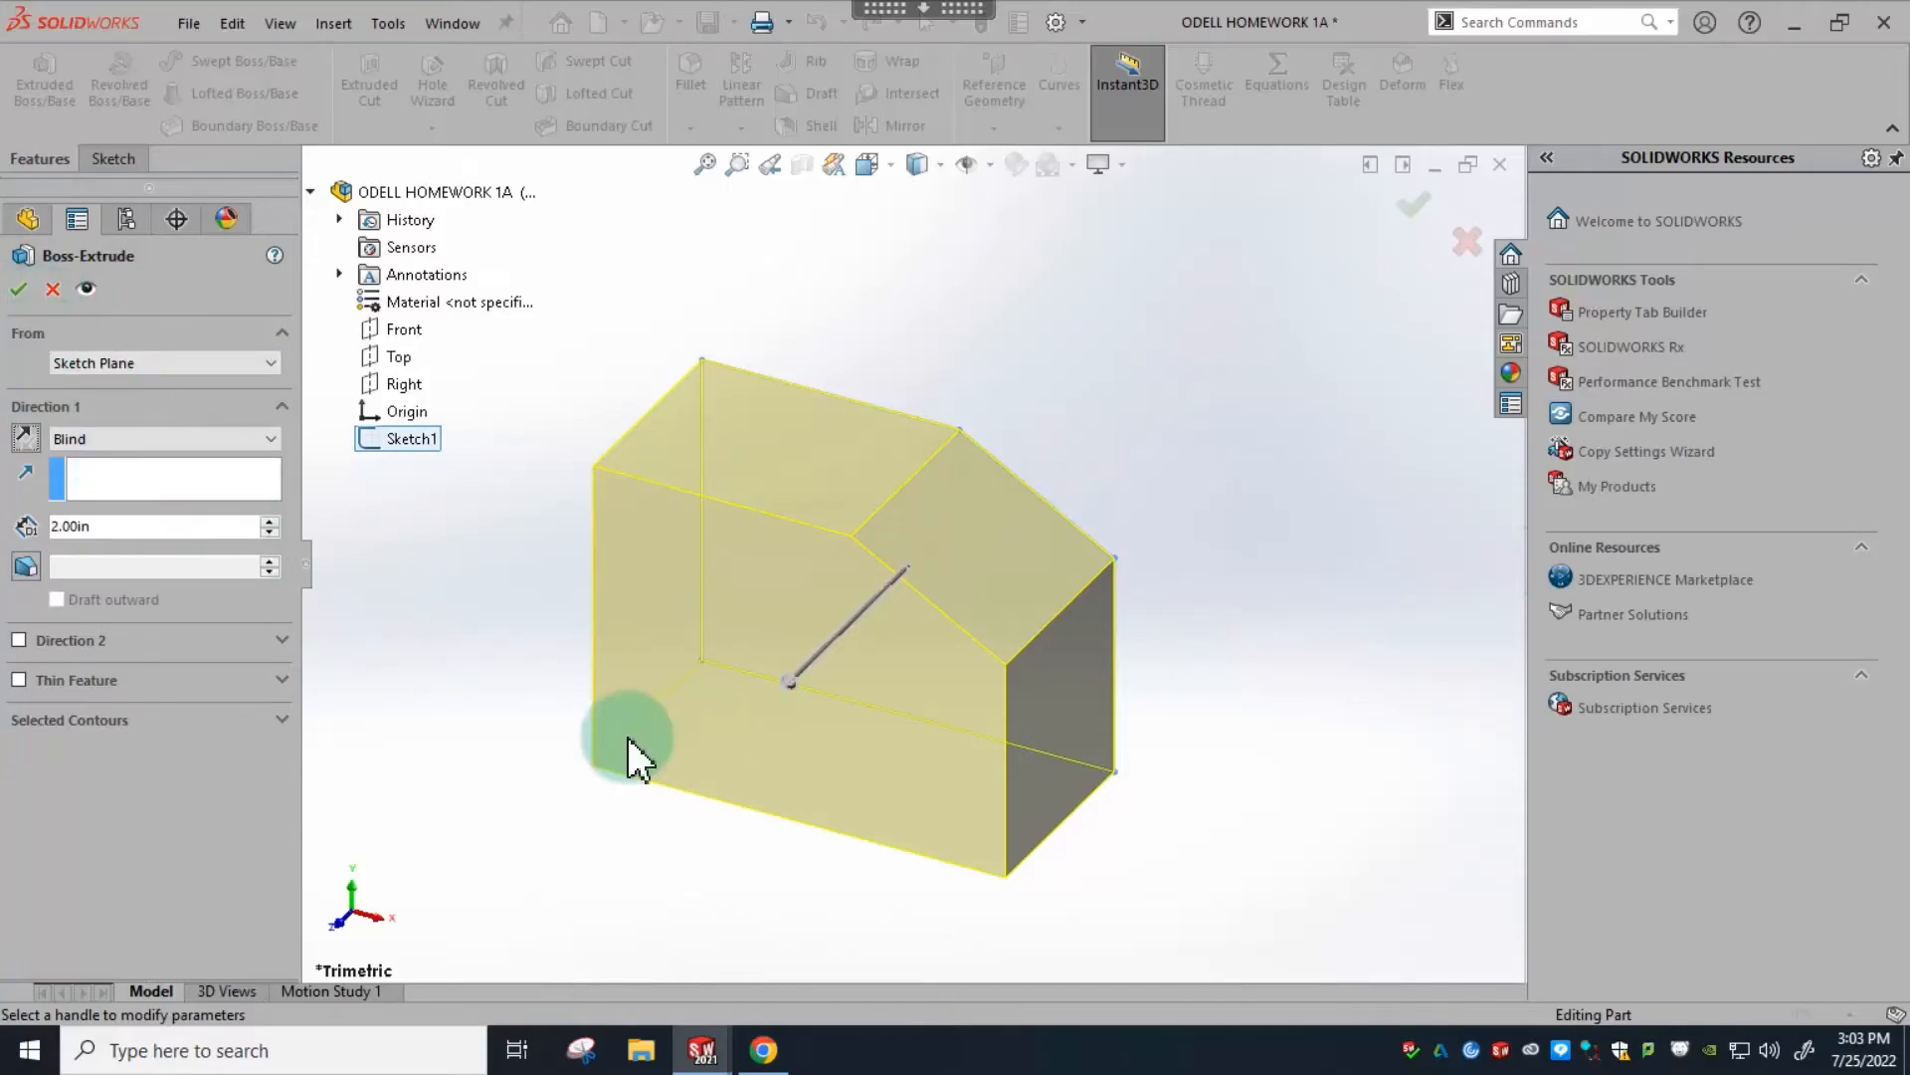
{"action": "left_click", "coordinate": [18, 289]}
{"action": "left_click", "coordinate": [1263, 886]}
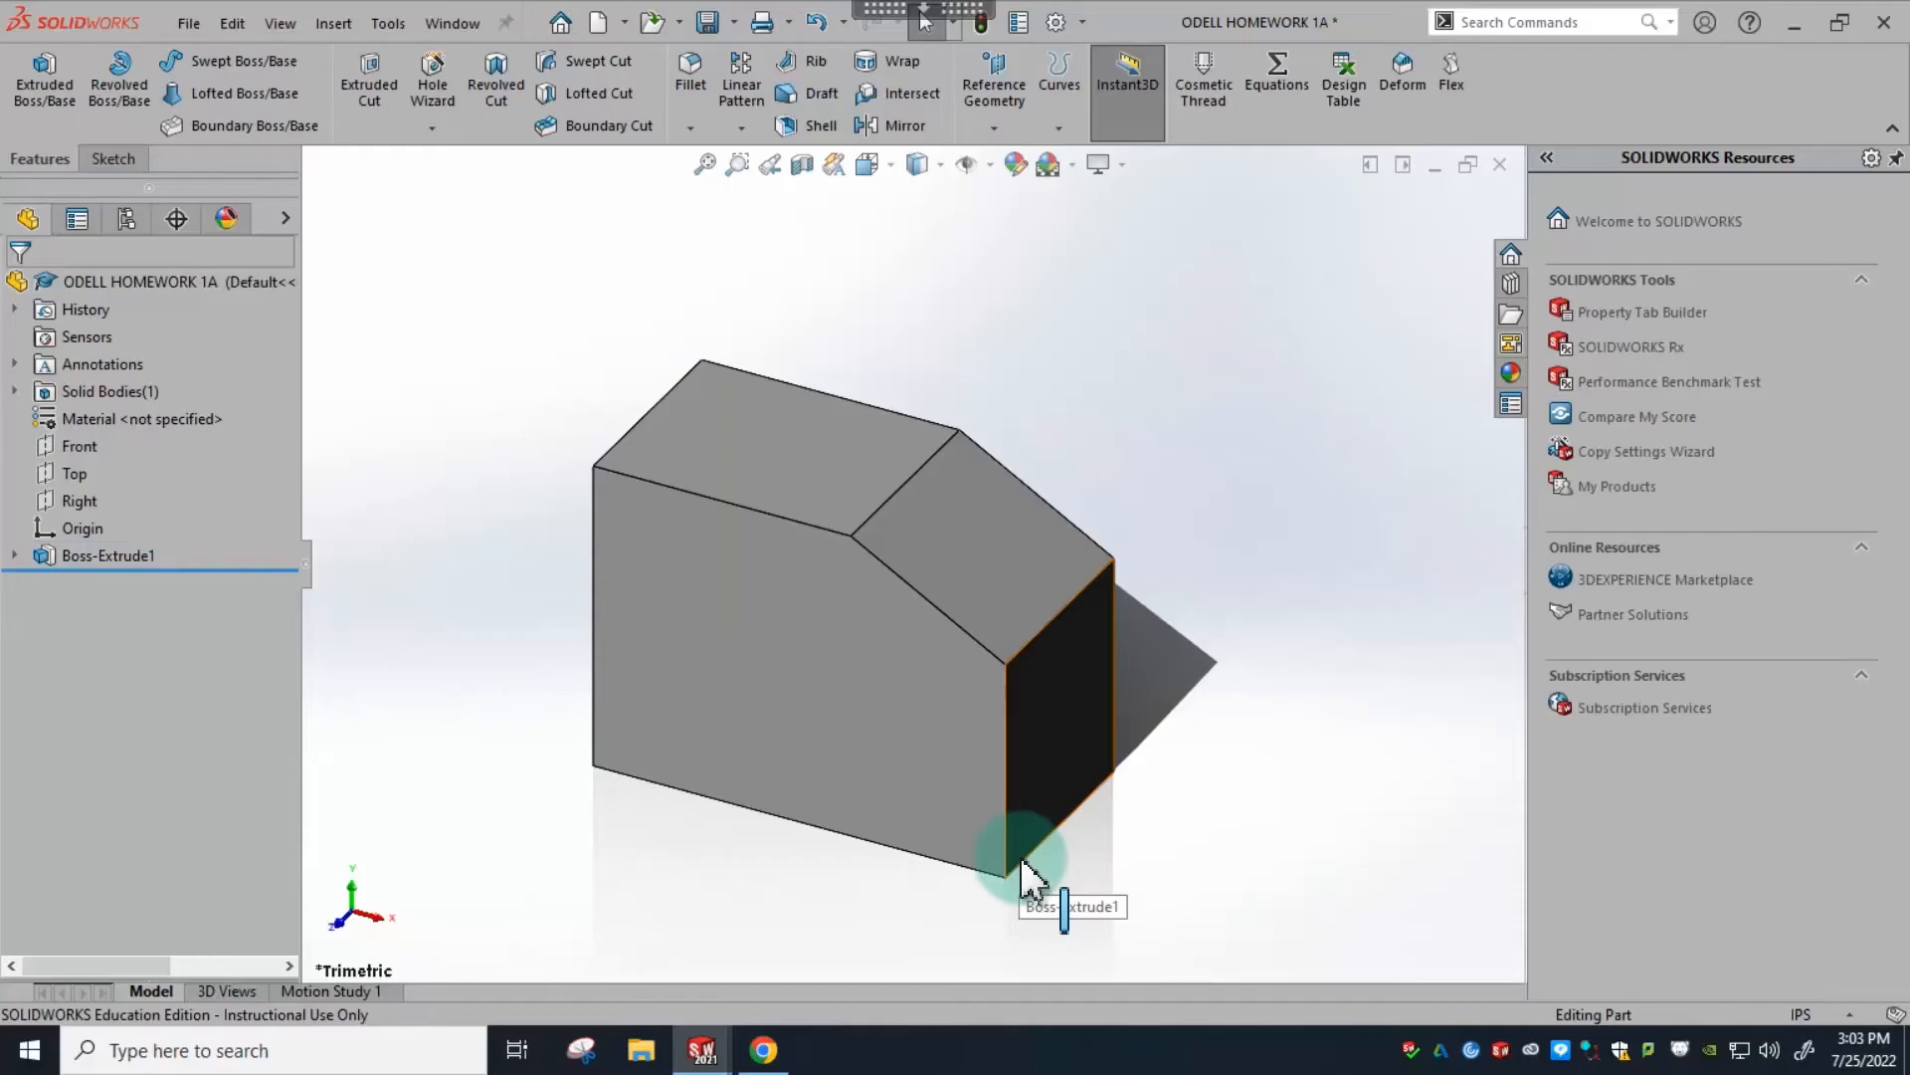
- Rename the extruded boss feature as RECTANGLE
{"action": "left_click", "coordinate": [104, 553]}
{"action": "left_click", "coordinate": [103, 553]}
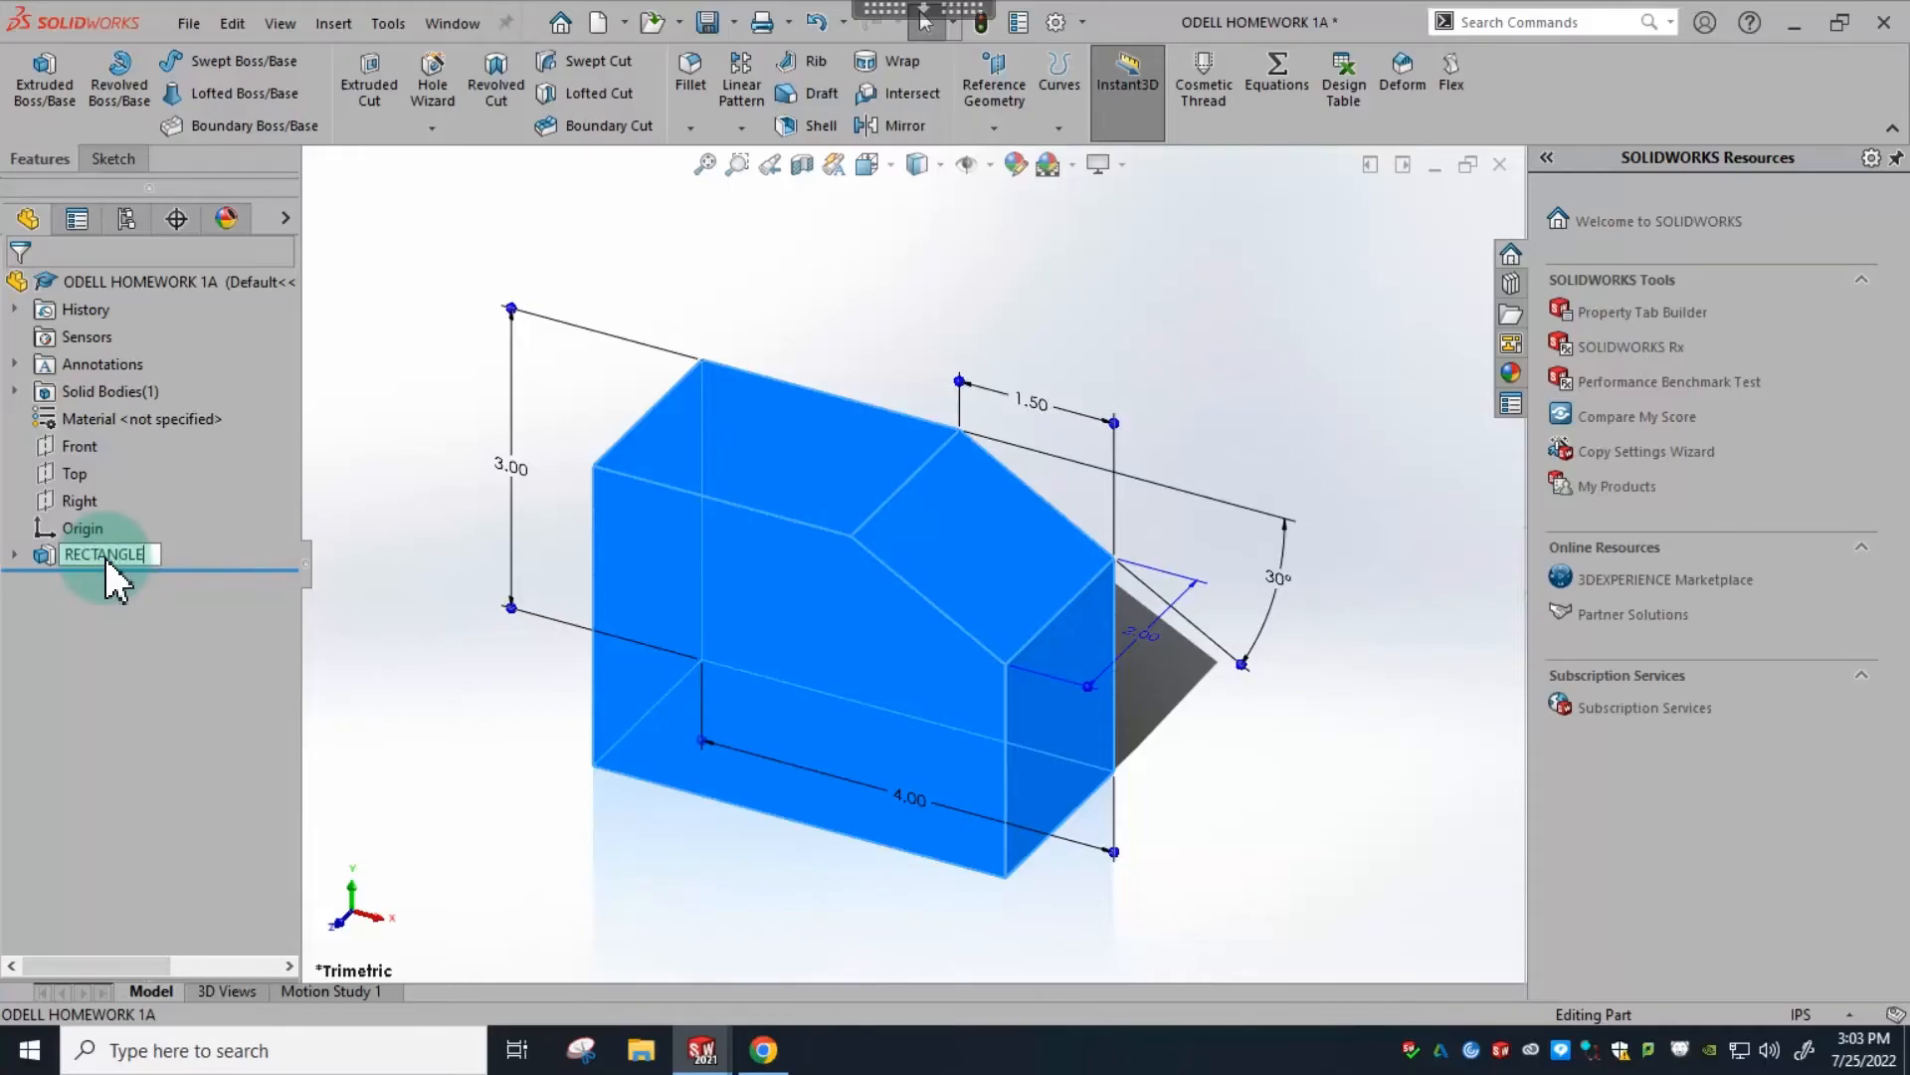
{"action": "key", "text": "Return"}
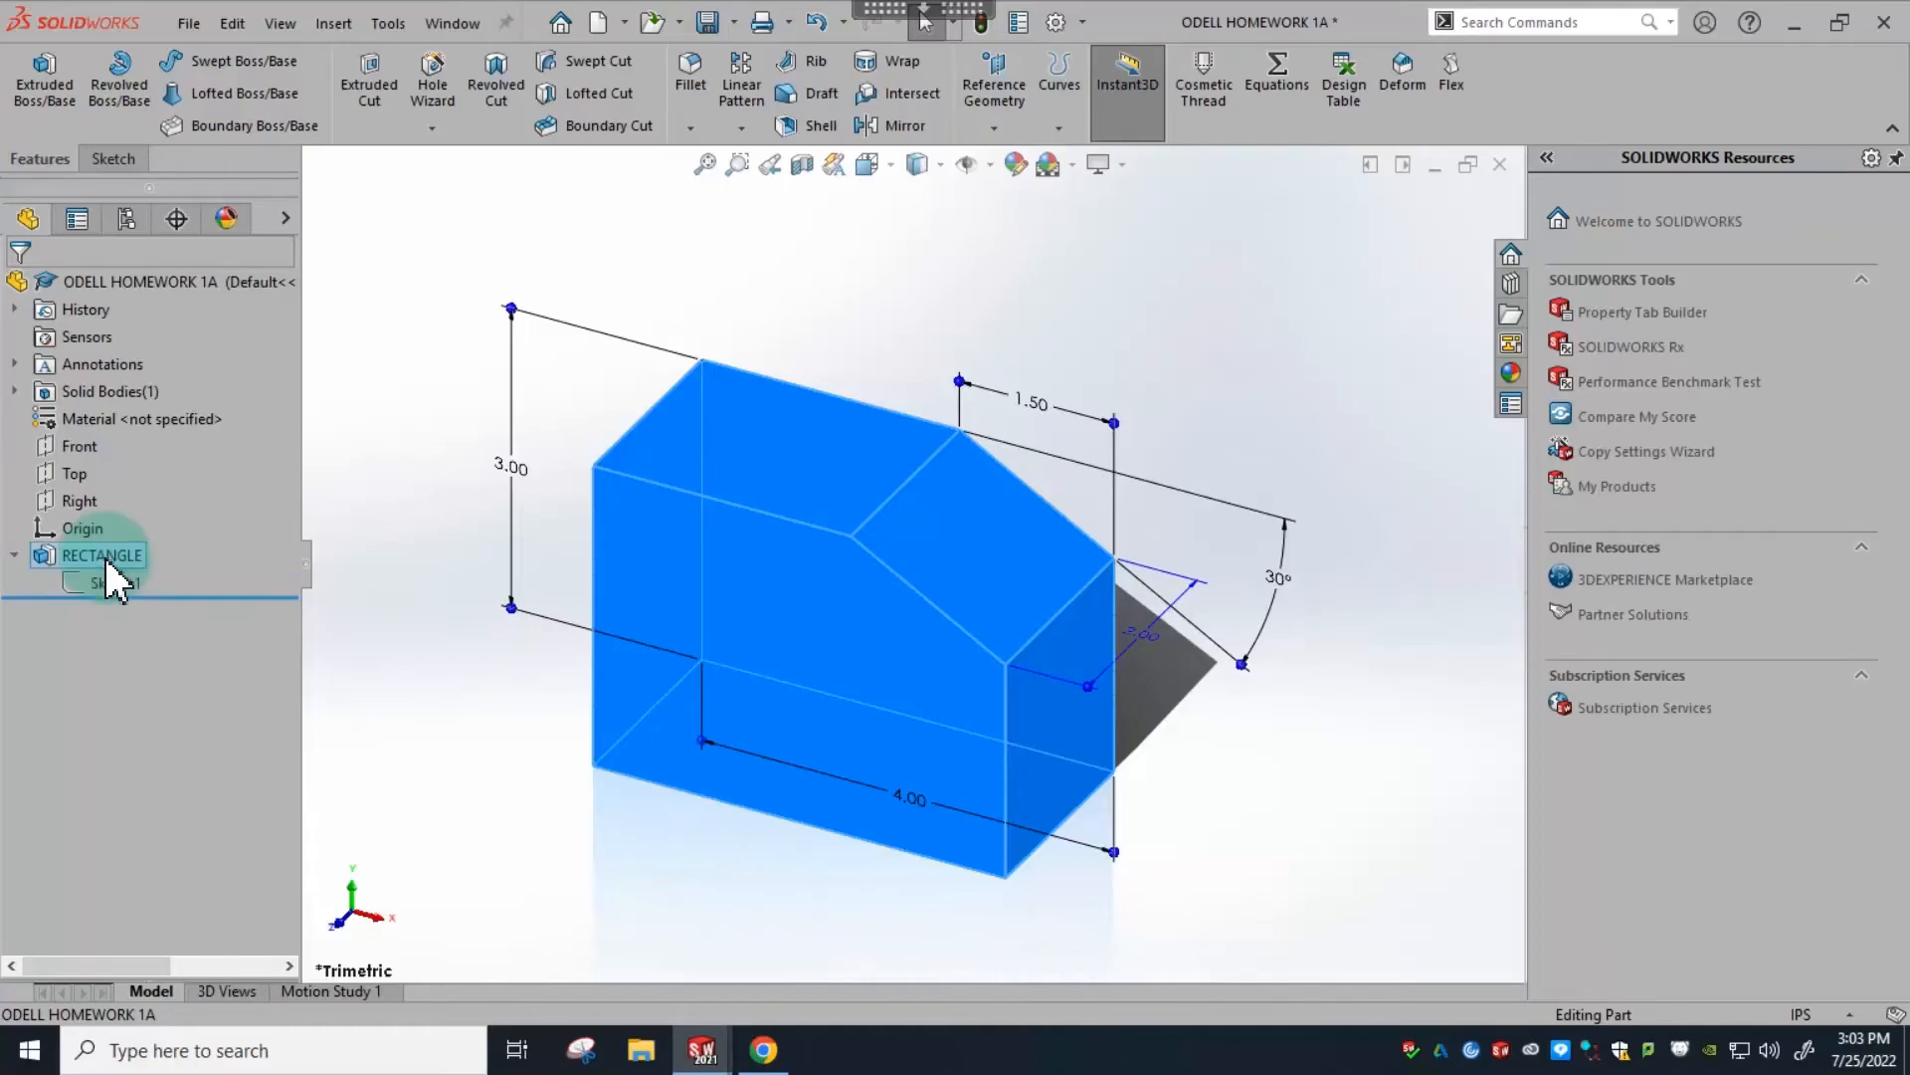
{"action": "left_click", "coordinate": [14, 556]}
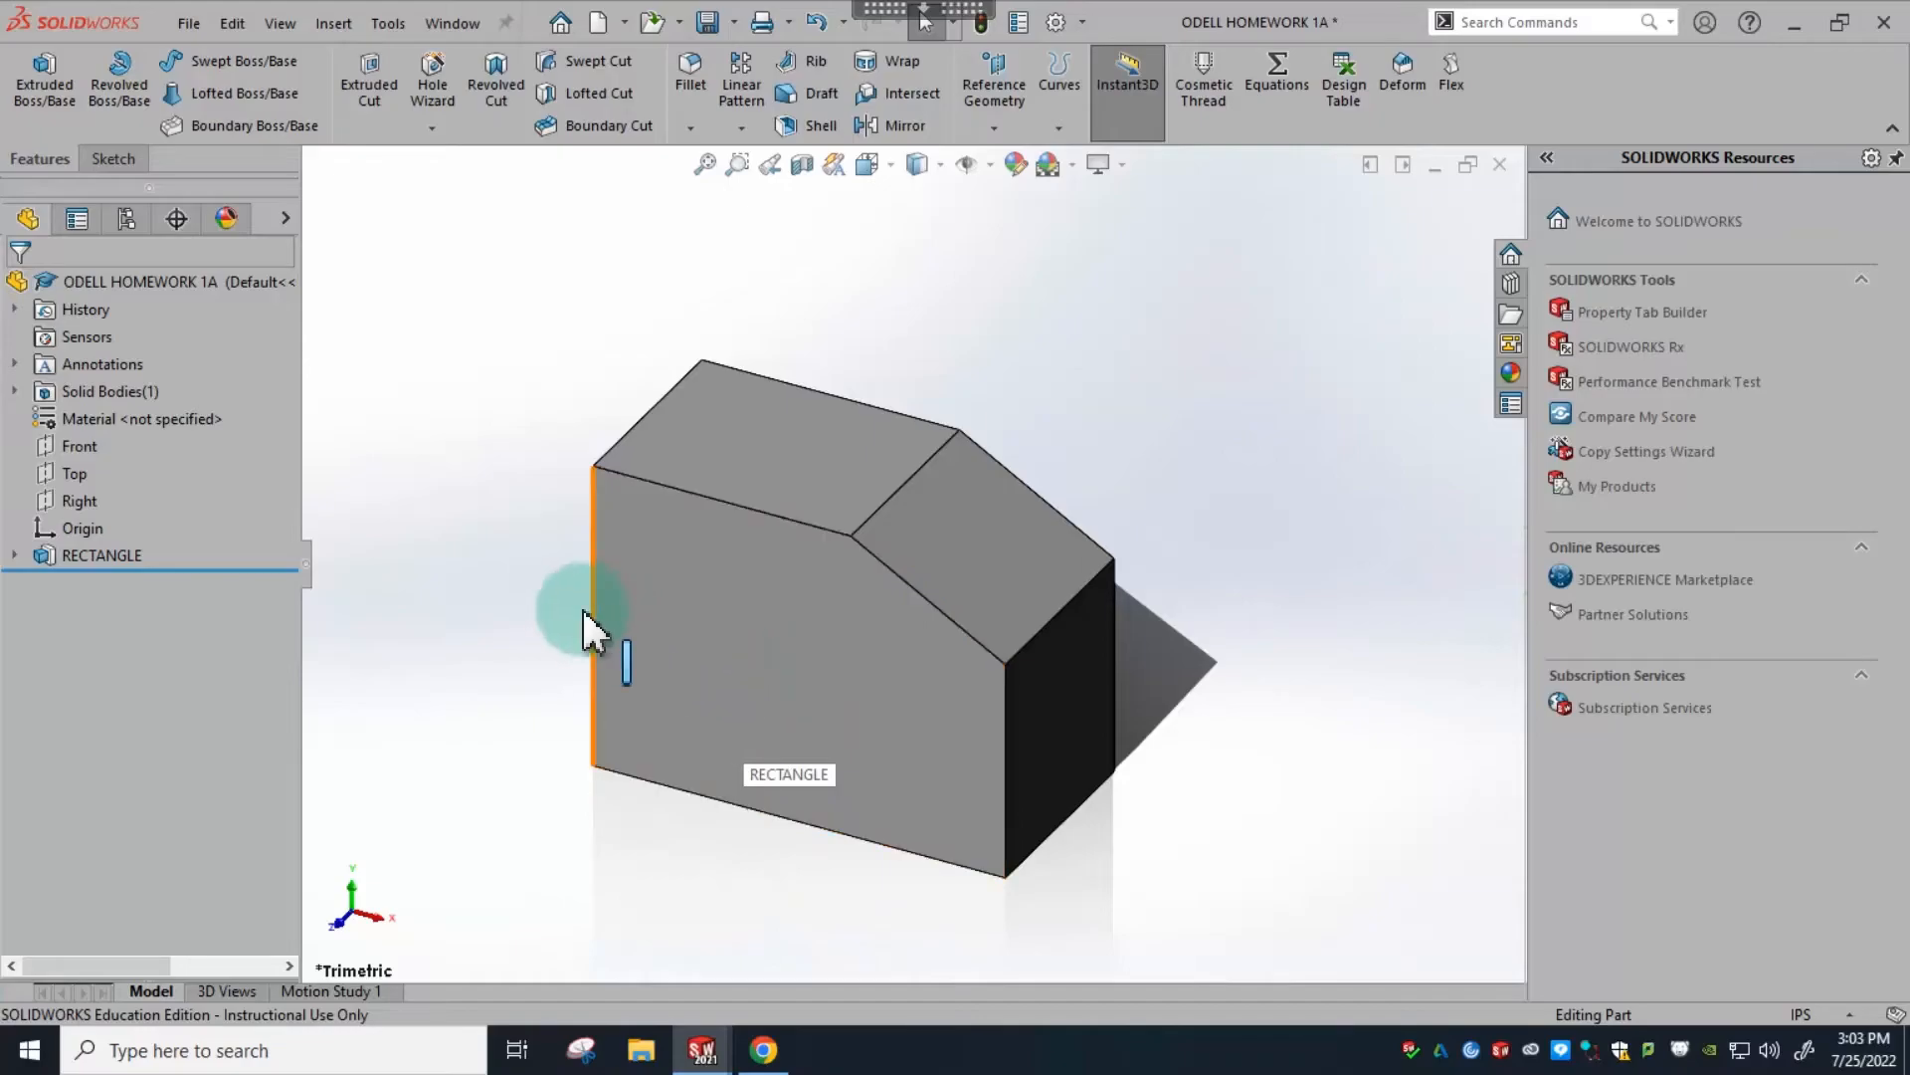
- Start a new sketch on the block's chamfered front face, oriented to the Front view
{"action": "left_click", "coordinate": [373, 118]}
{"action": "left_click", "coordinate": [142, 175]}
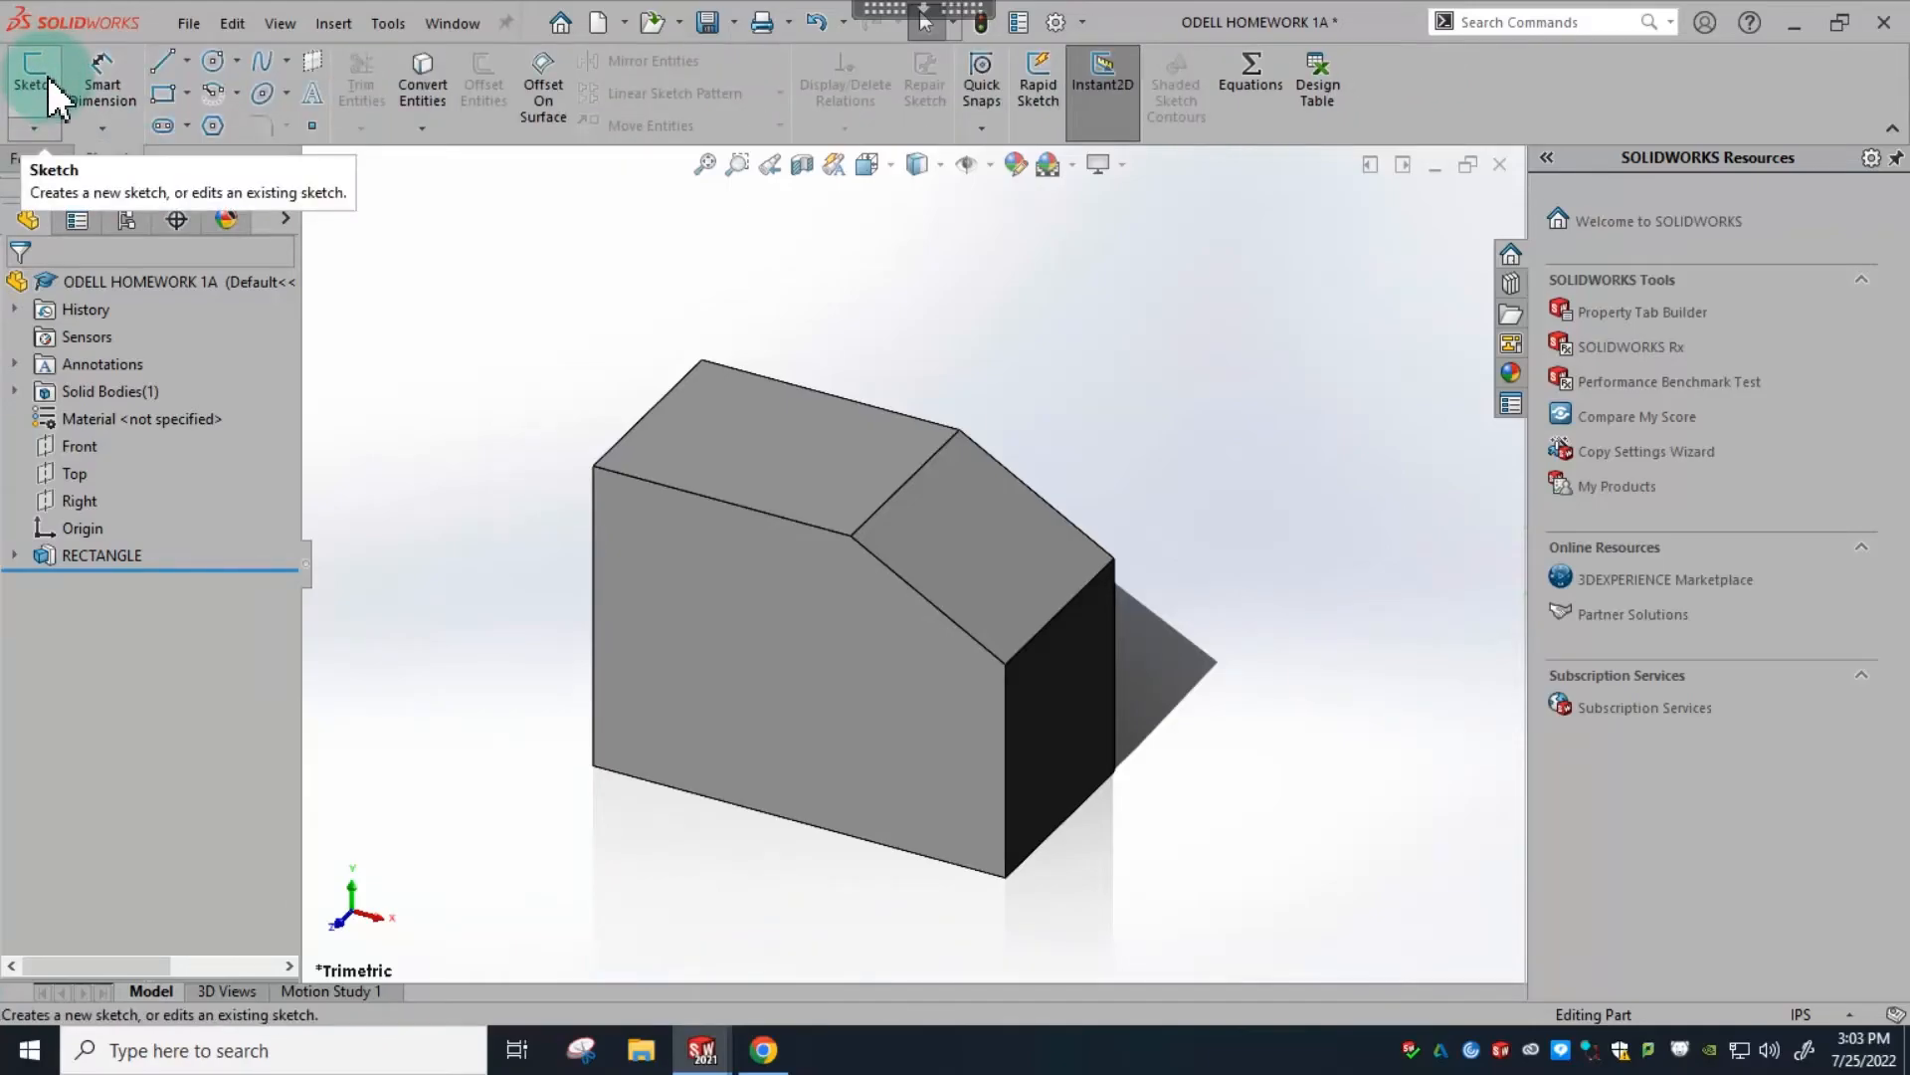
{"action": "left_click", "coordinate": [40, 71]}
{"action": "left_click", "coordinate": [431, 503]}
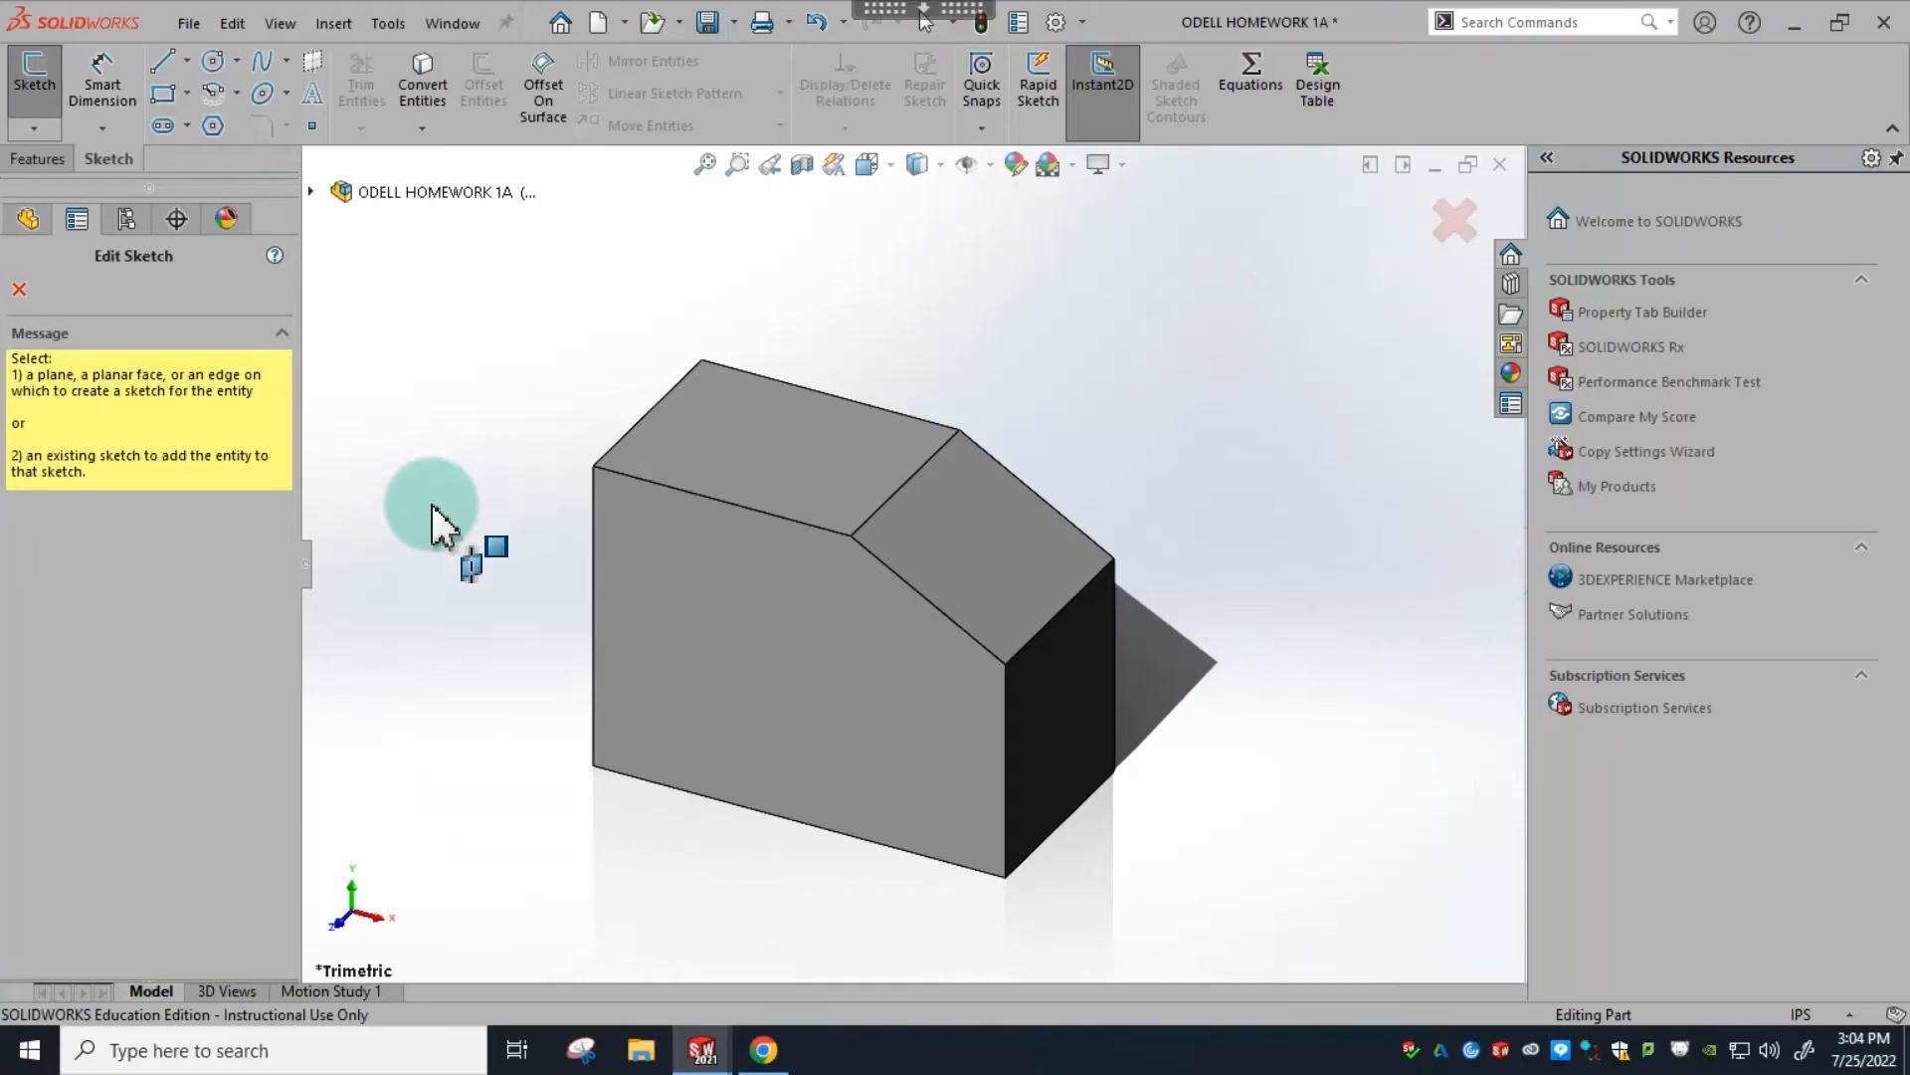
{"action": "key", "text": "Escape"}
{"action": "left_click", "coordinate": [786, 676]}
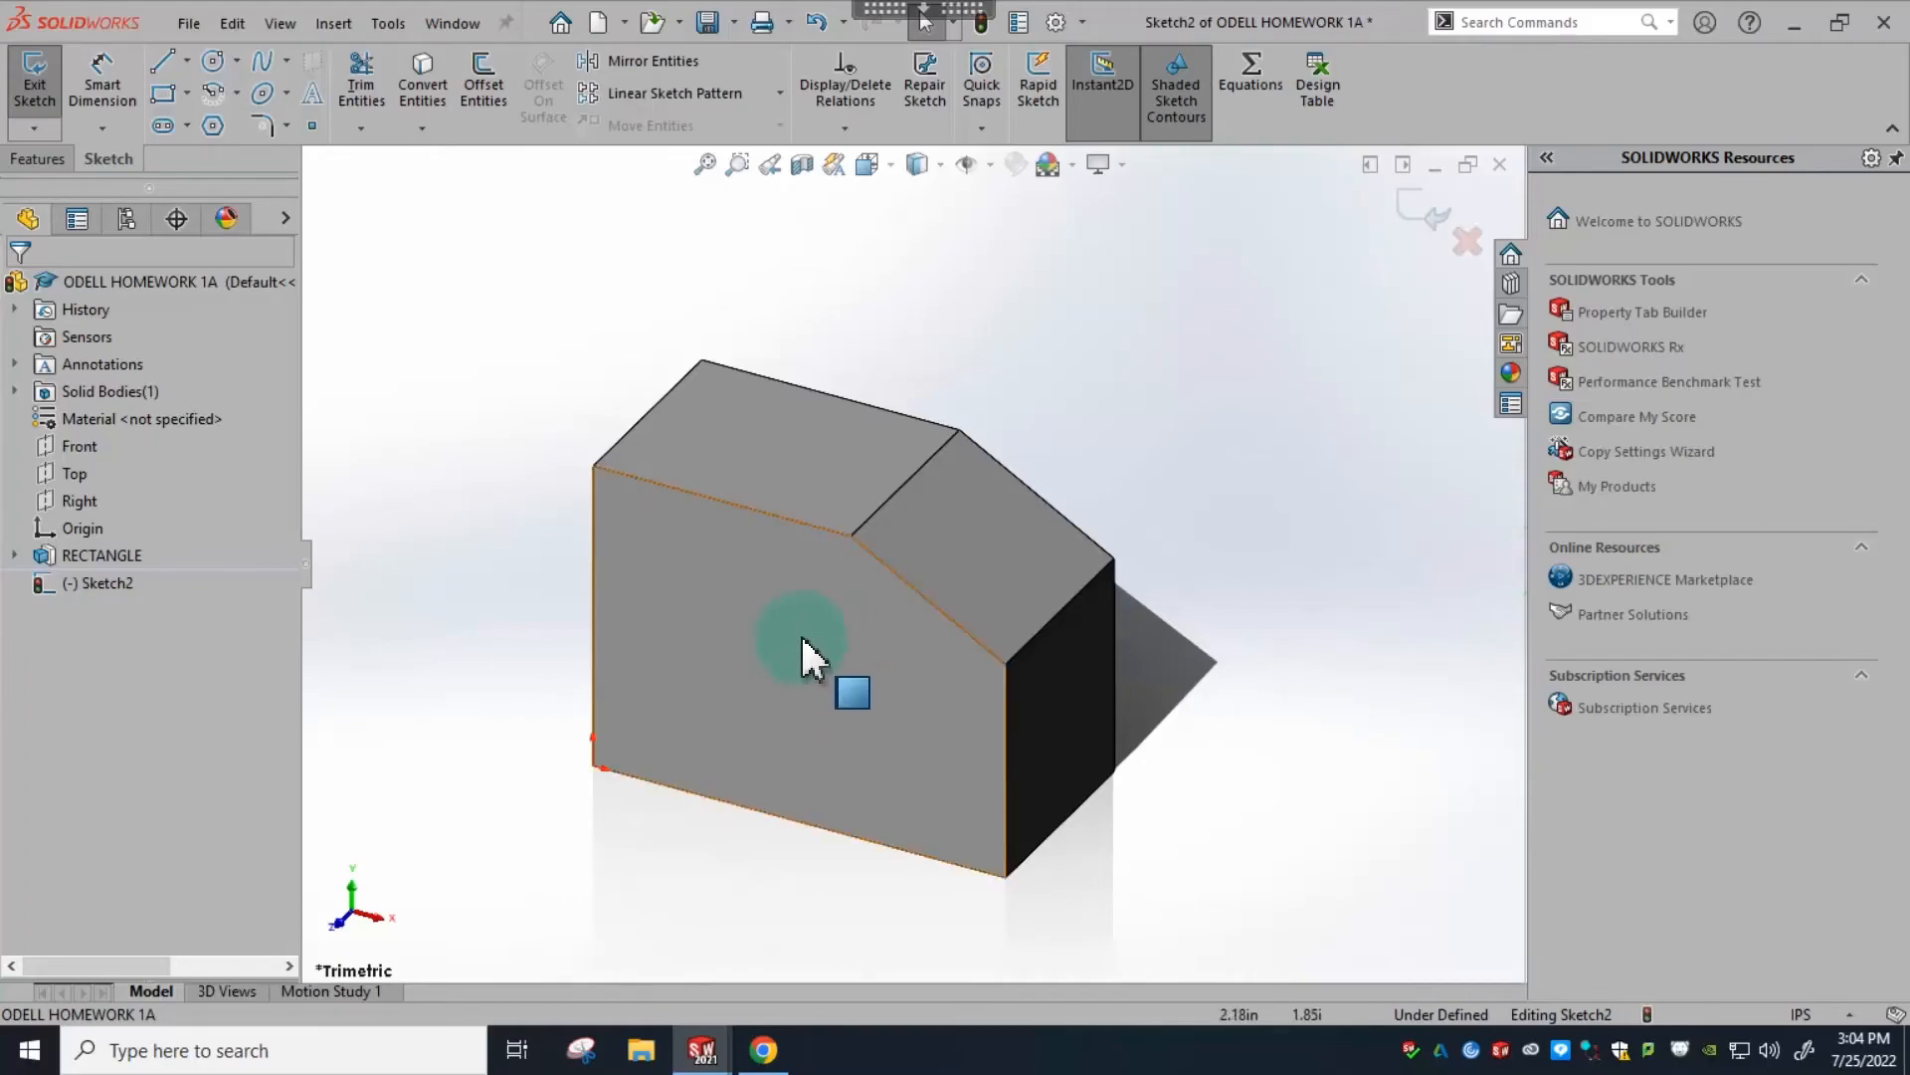
{"action": "left_click", "coordinate": [885, 167]}
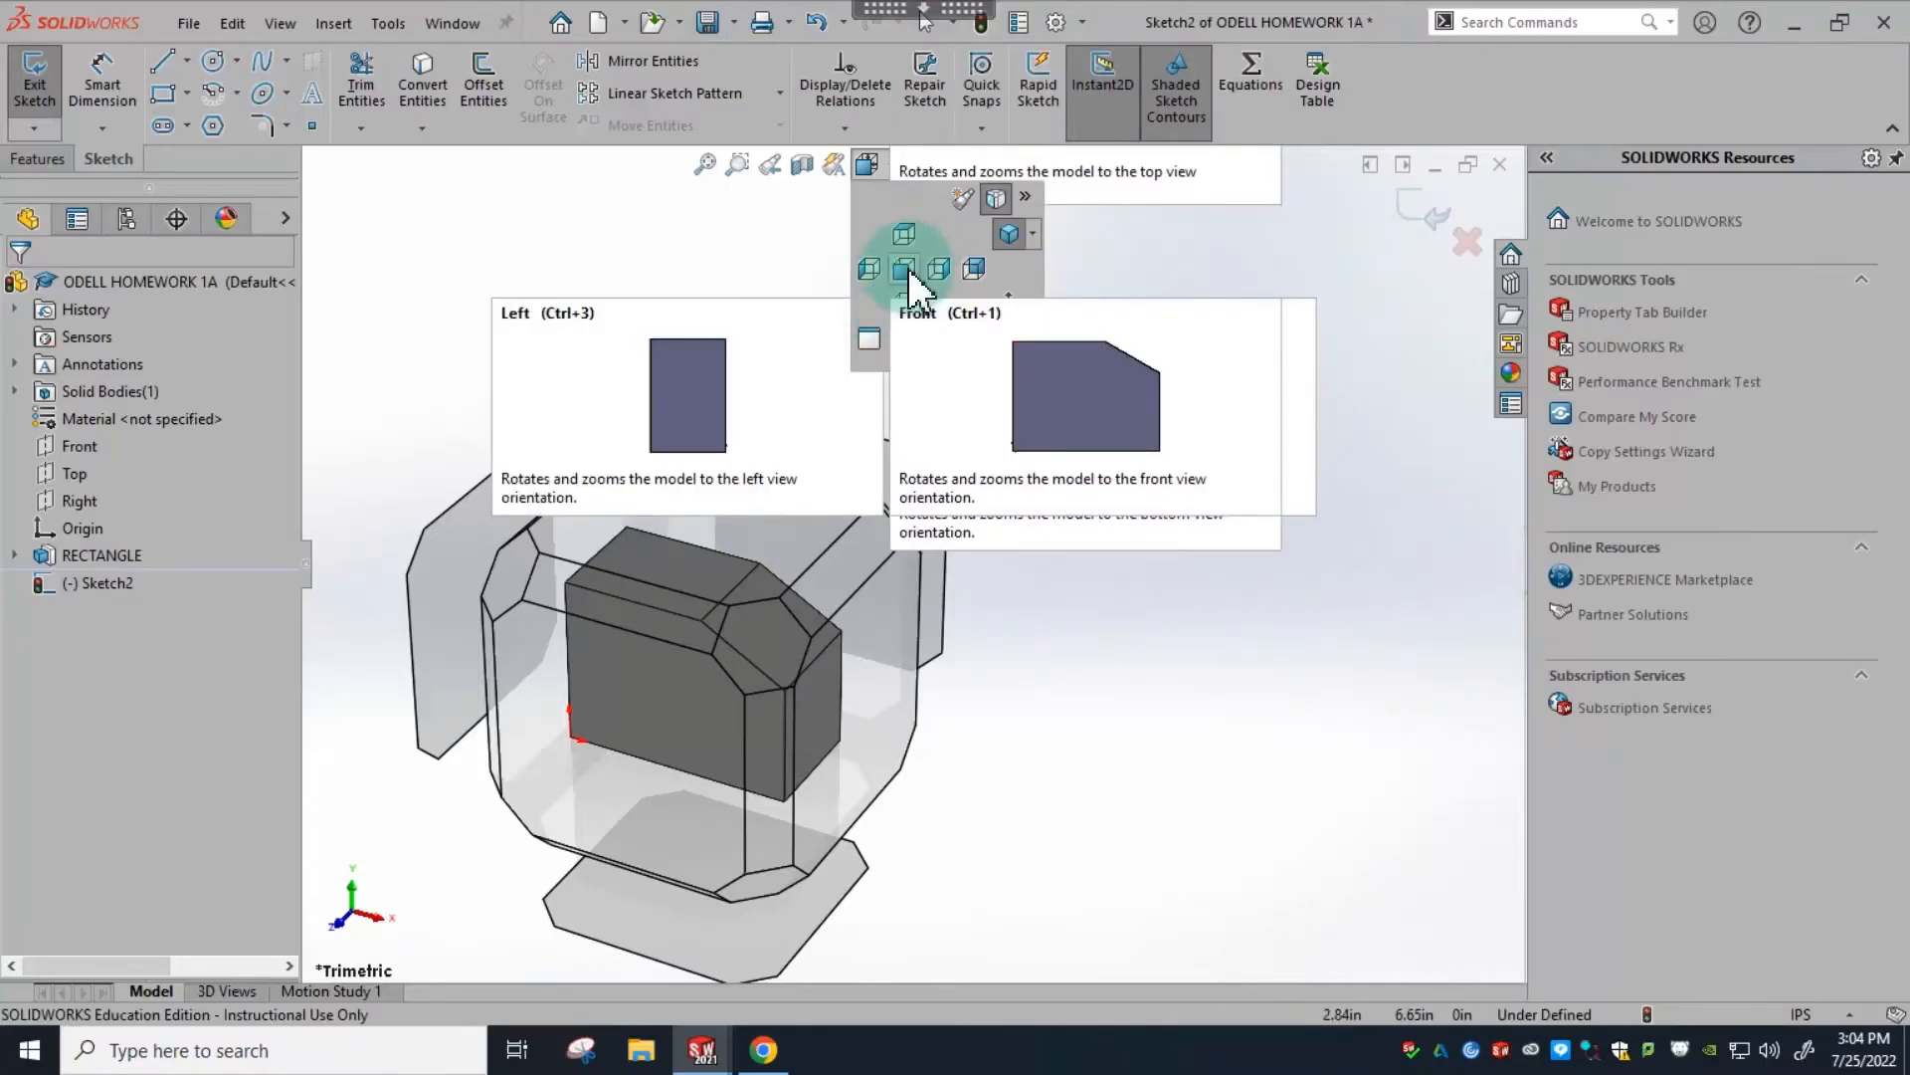
{"action": "left_click", "coordinate": [912, 265]}
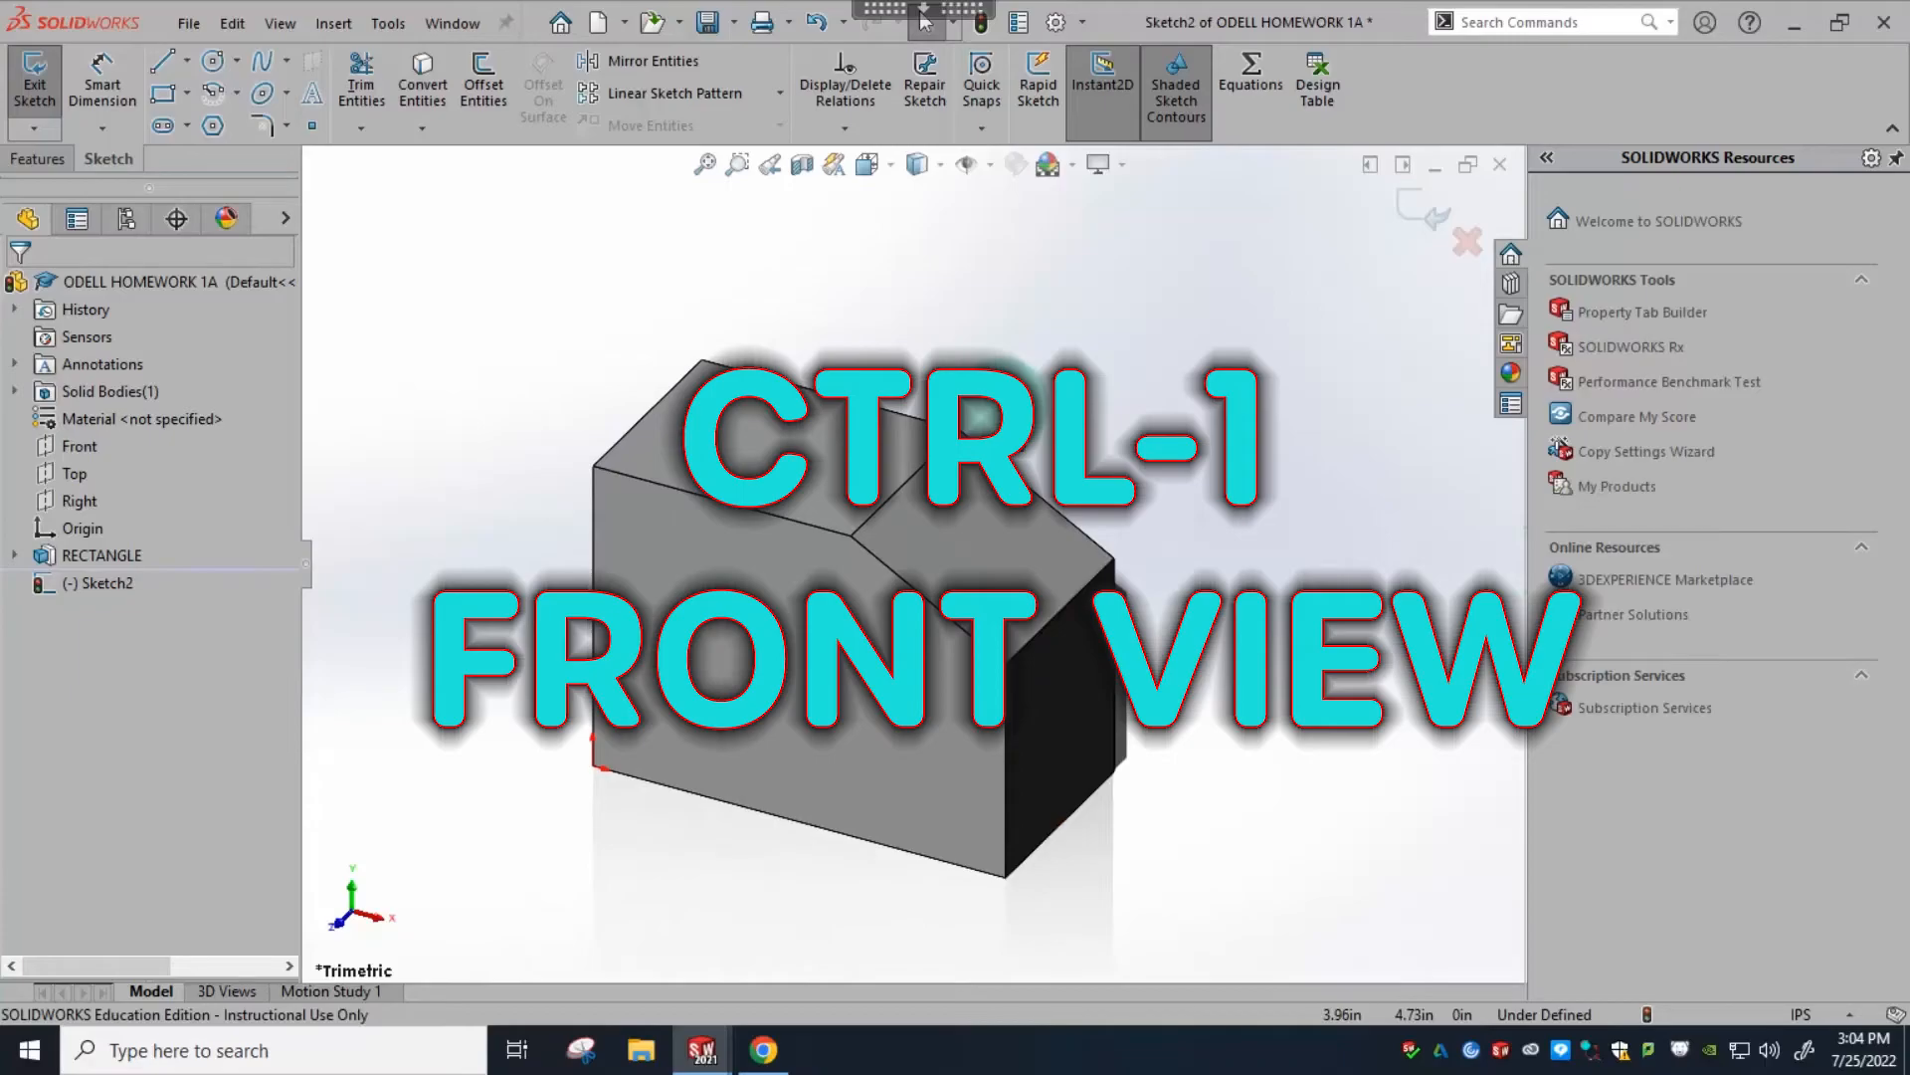
{"action": "left_click", "coordinate": [1001, 403]}
{"action": "key", "text": "ctrl+1"}
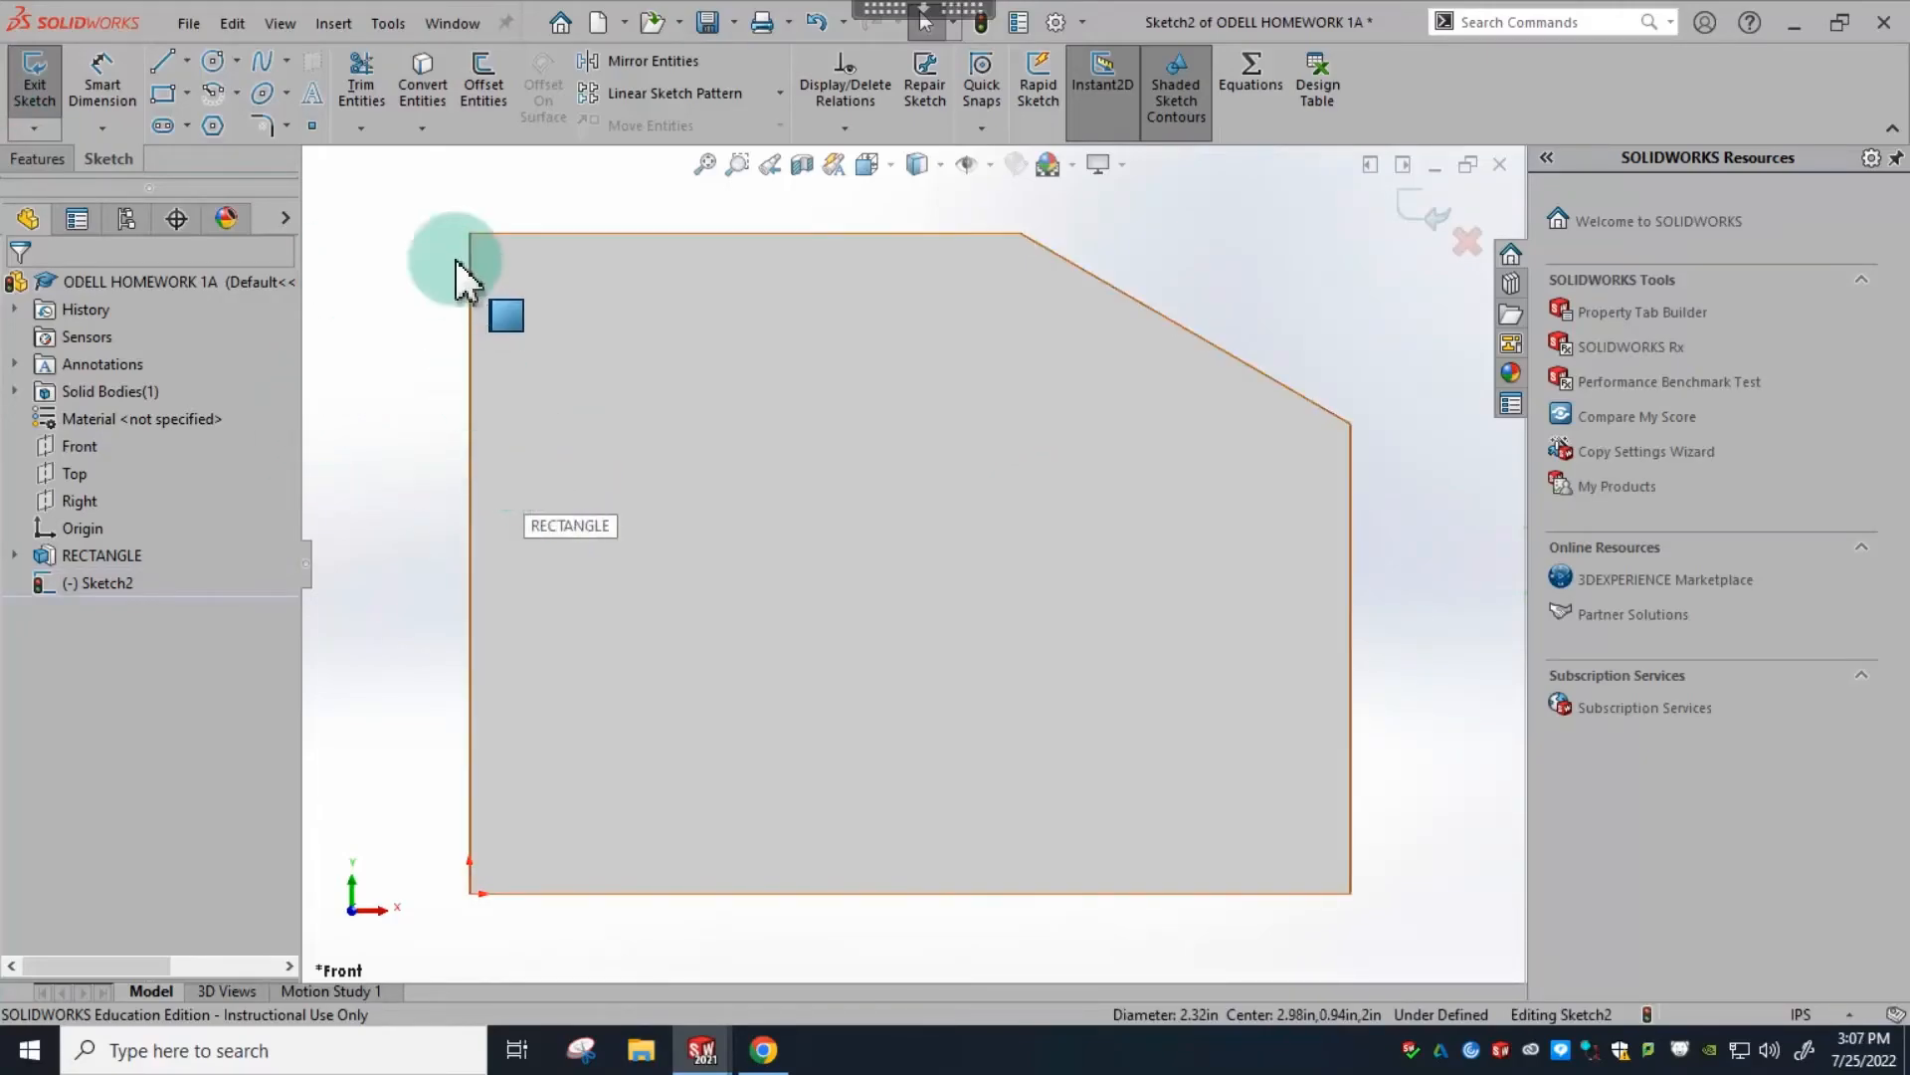
- Sketch a center-point circle of about 1.19 in radius on the face, centered about 1.73 in across and 1.31 in up from the origin
{"action": "left_click", "coordinate": [211, 61]}
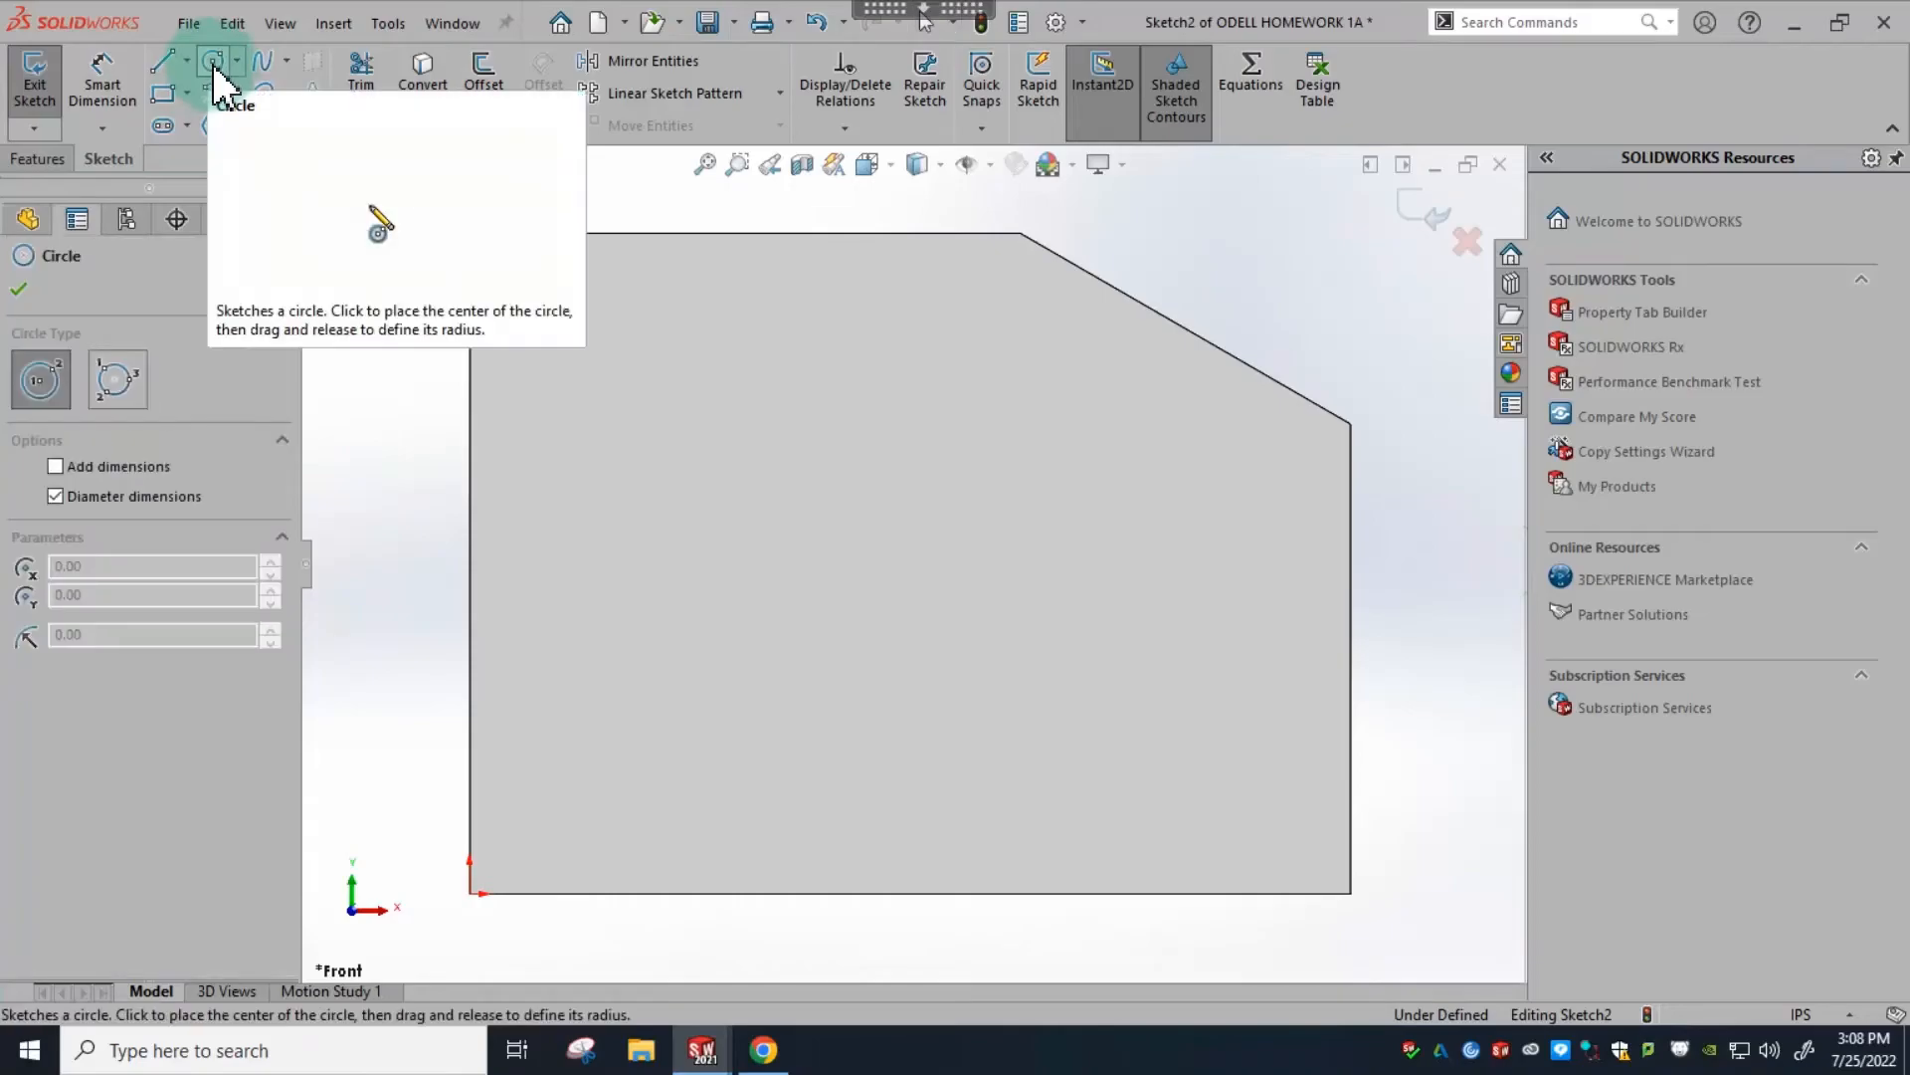
{"action": "left_click", "coordinate": [237, 59]}
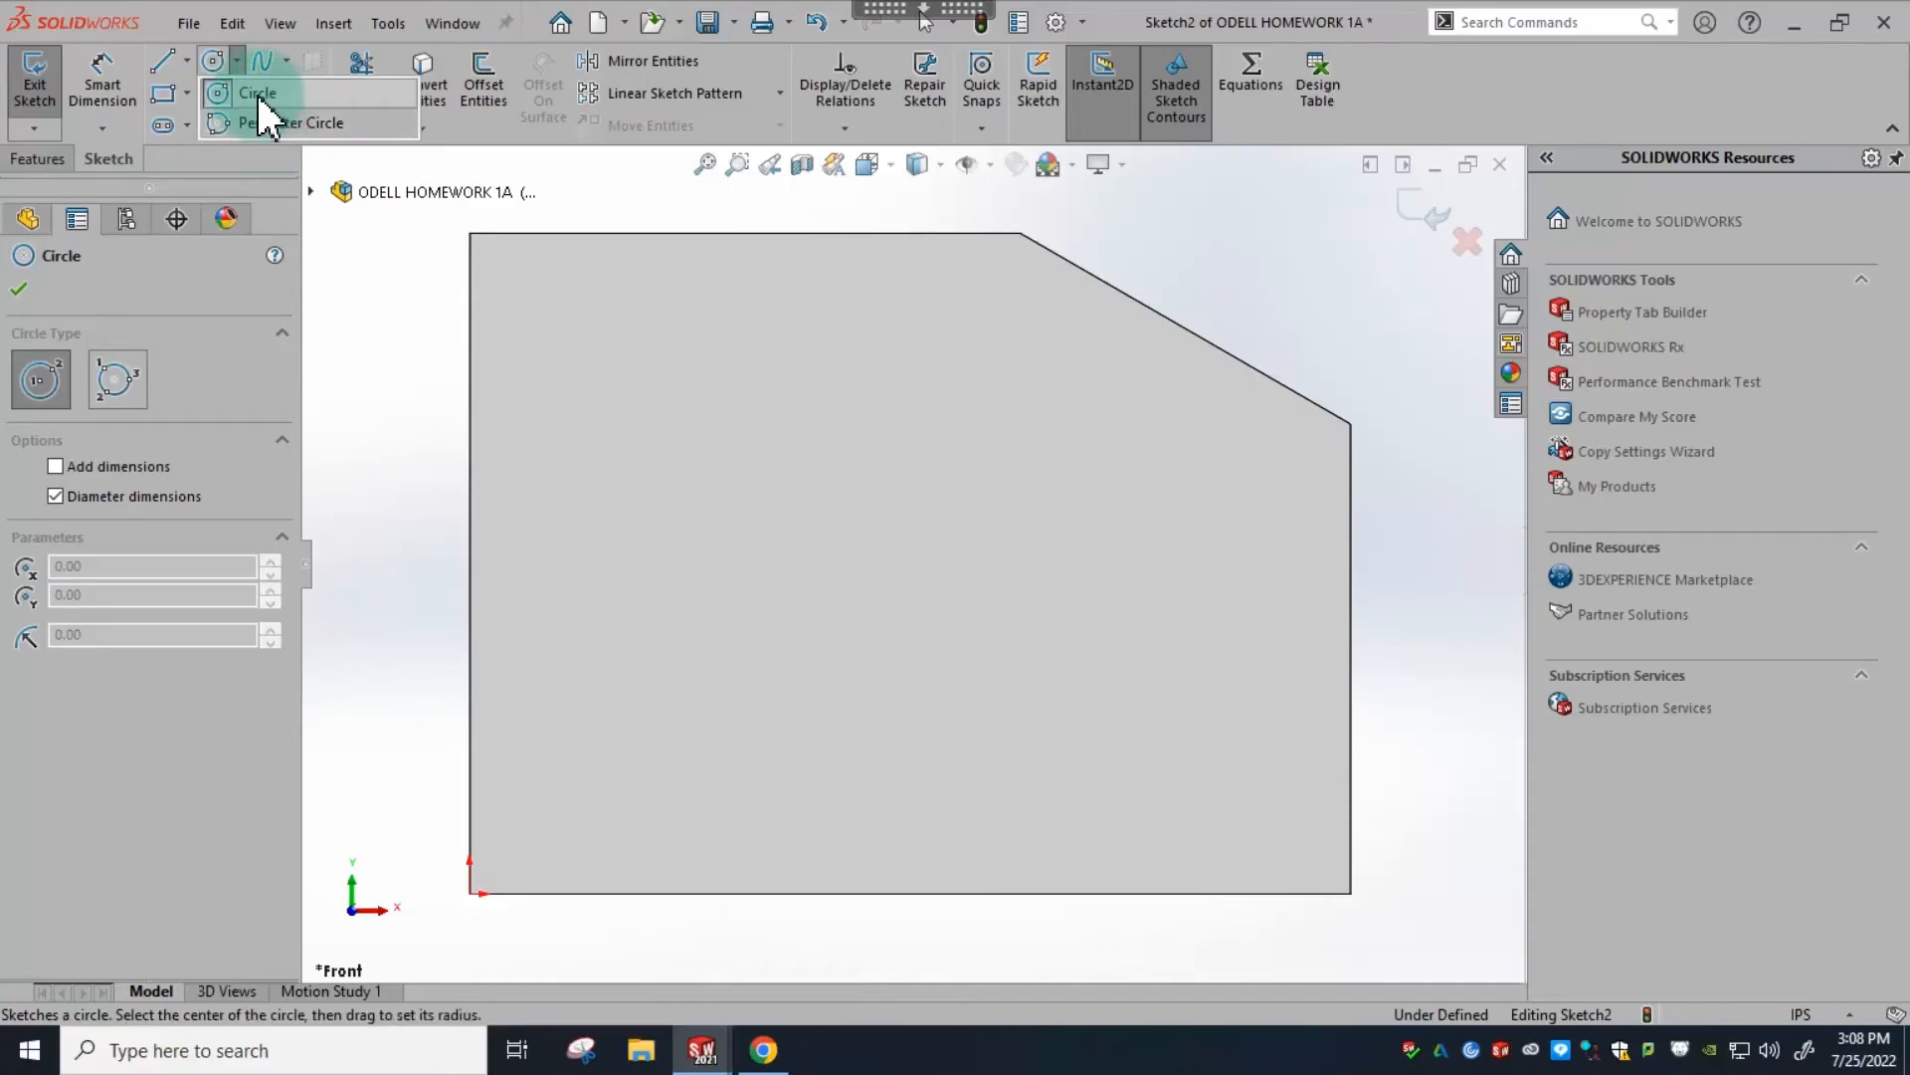
{"action": "left_click", "coordinate": [254, 91]}
{"action": "left_click", "coordinate": [213, 62]}
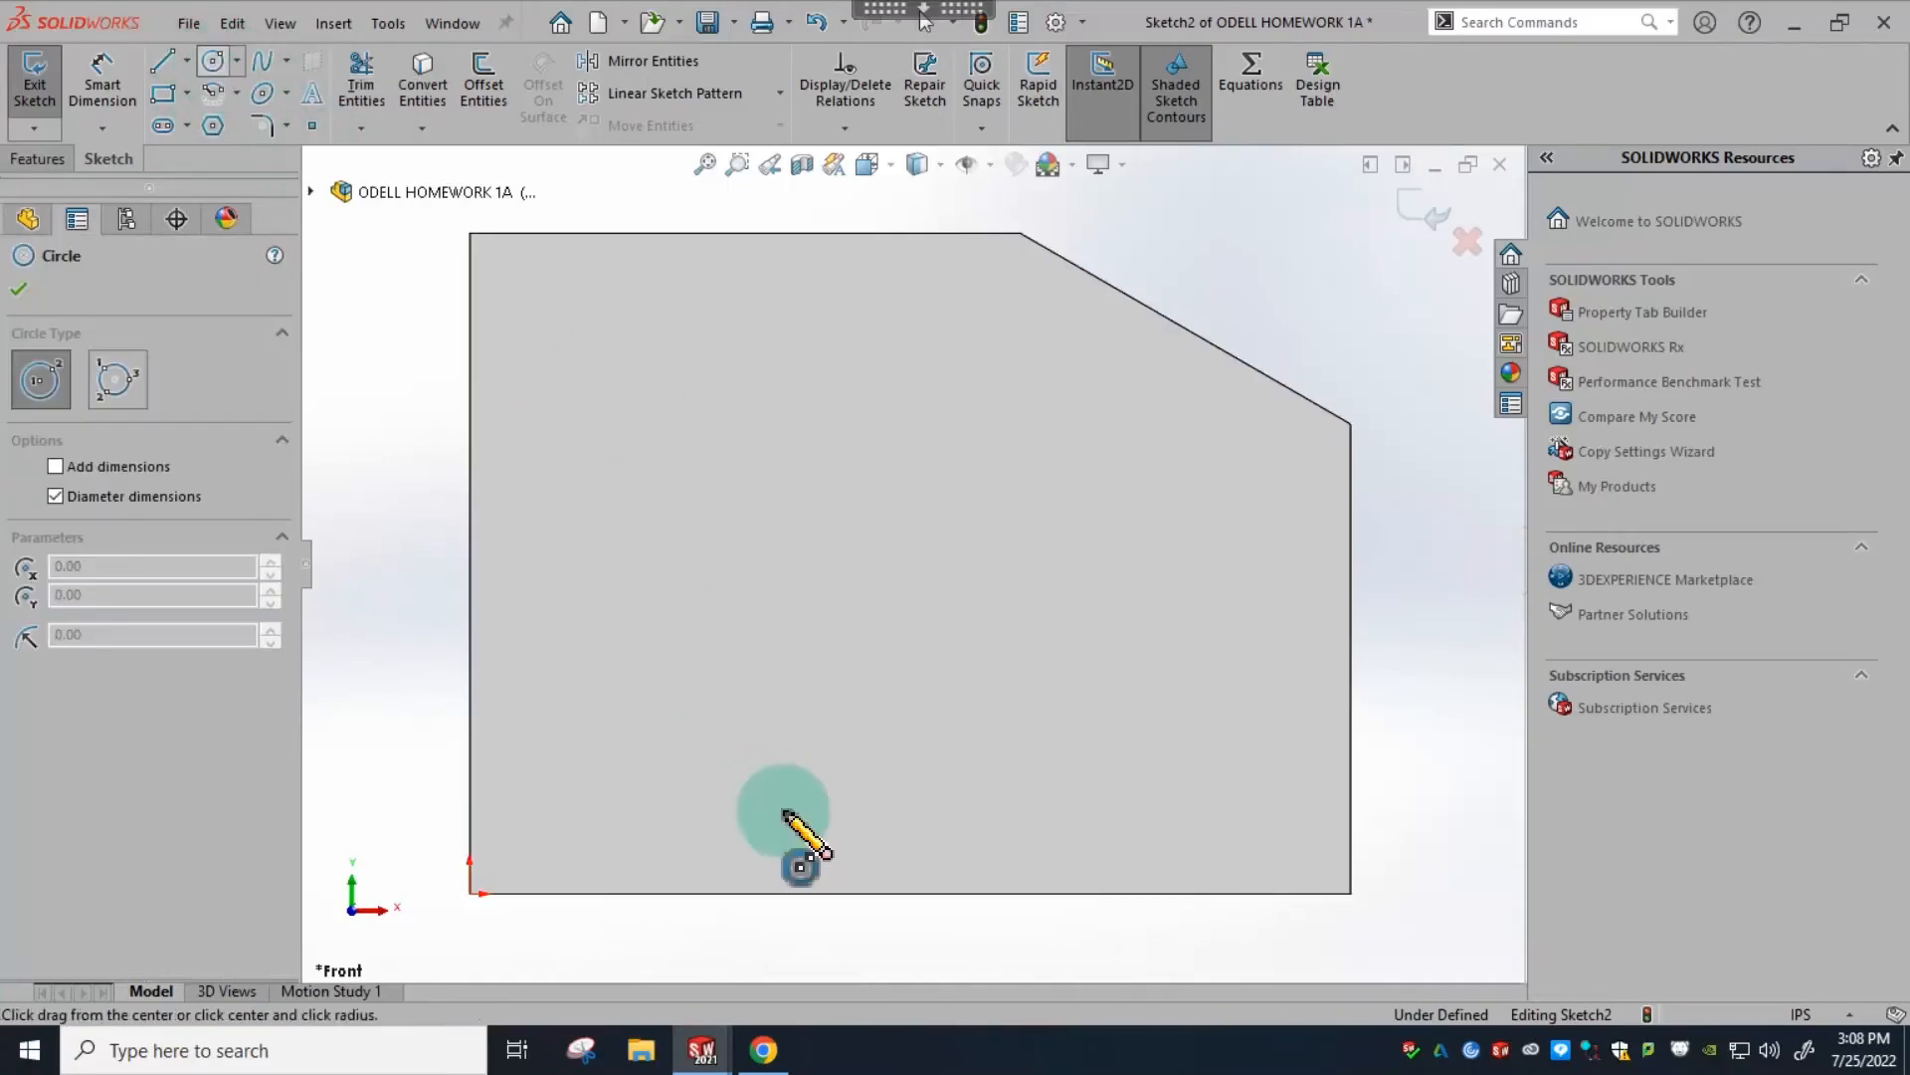
{"action": "mouse_move", "coordinate": [853, 606]}
{"action": "left_mouse_down"}
{"action": "mouse_move", "coordinate": [893, 368]}
{"action": "mouse_move", "coordinate": [972, 391]}
{"action": "mouse_move", "coordinate": [953, 438]}
{"action": "mouse_move", "coordinate": [988, 419]}
{"action": "mouse_move", "coordinate": [978, 461]}
{"action": "mouse_move", "coordinate": [965, 427]}
{"action": "mouse_move", "coordinate": [998, 427]}
{"action": "mouse_move", "coordinate": [938, 521]}
{"action": "mouse_move", "coordinate": [1026, 526]}
{"action": "mouse_move", "coordinate": [997, 522]}
{"action": "mouse_move", "coordinate": [1074, 430]}
{"action": "mouse_move", "coordinate": [1059, 441]}
{"action": "left_mouse_up"}
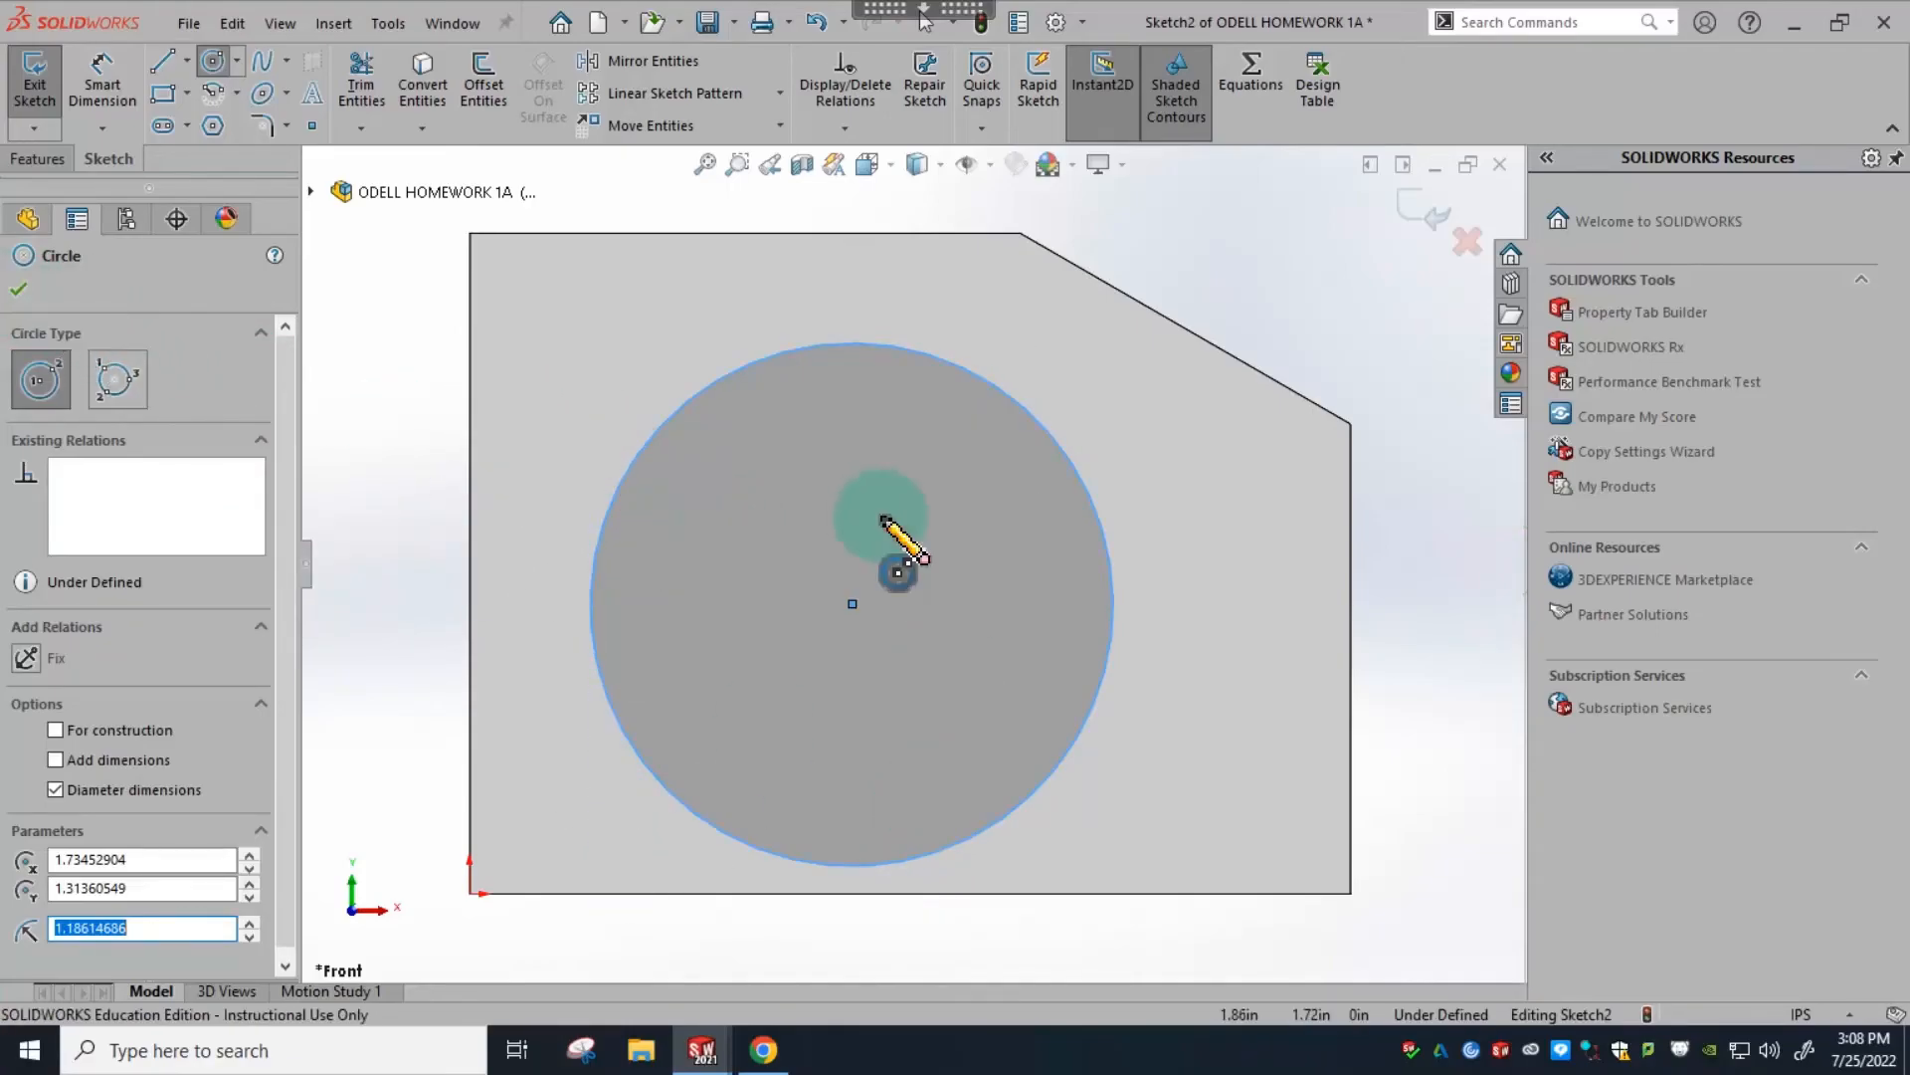
{"action": "key", "text": "Escape"}
{"action": "left_click", "coordinate": [1208, 587]}
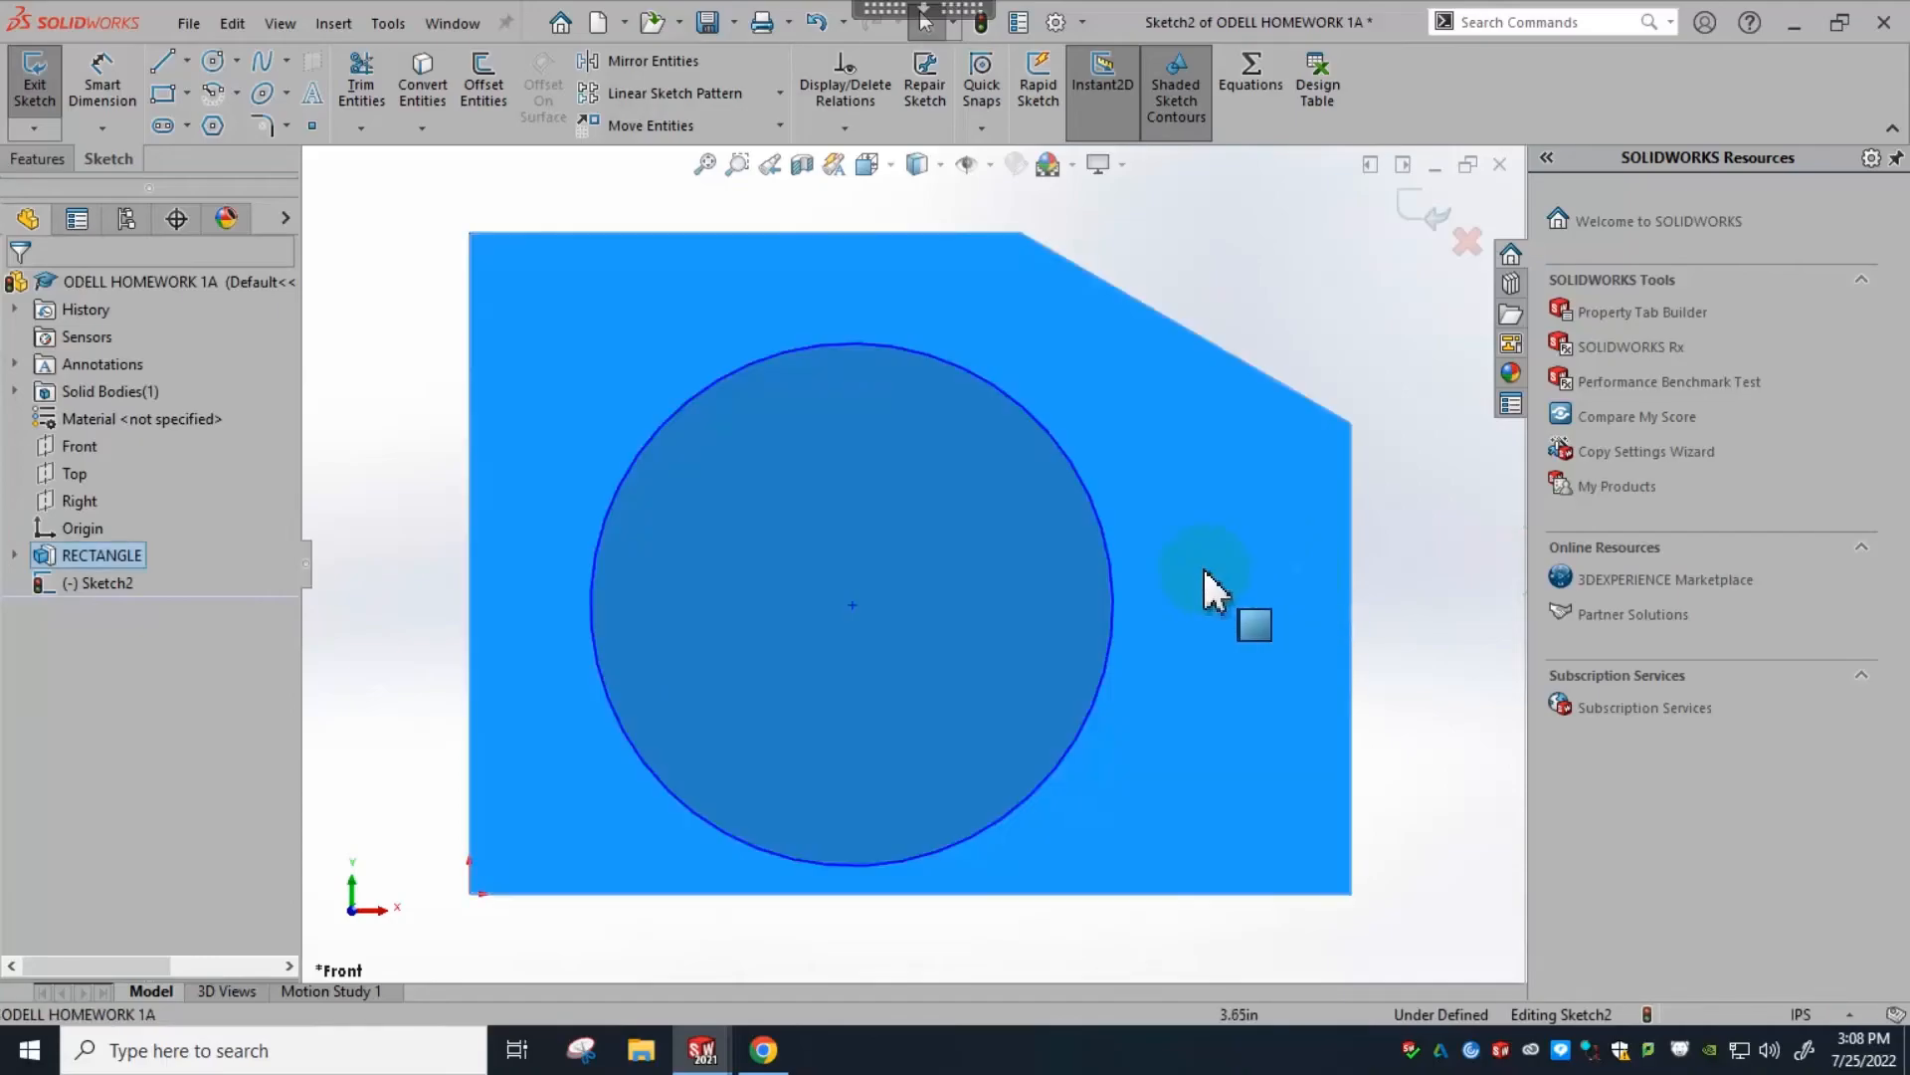
{"action": "left_click", "coordinate": [1271, 268]}
- Resize the circle to about 1.72 in diameter and move its center to about 1.68 in across and 1.28 in up from the origin
{"action": "left_click_drag", "start_coordinate": [1095, 516], "coordinate": [985, 525]}
{"action": "left_click_drag", "start_coordinate": [853, 603], "coordinate": [860, 566]}
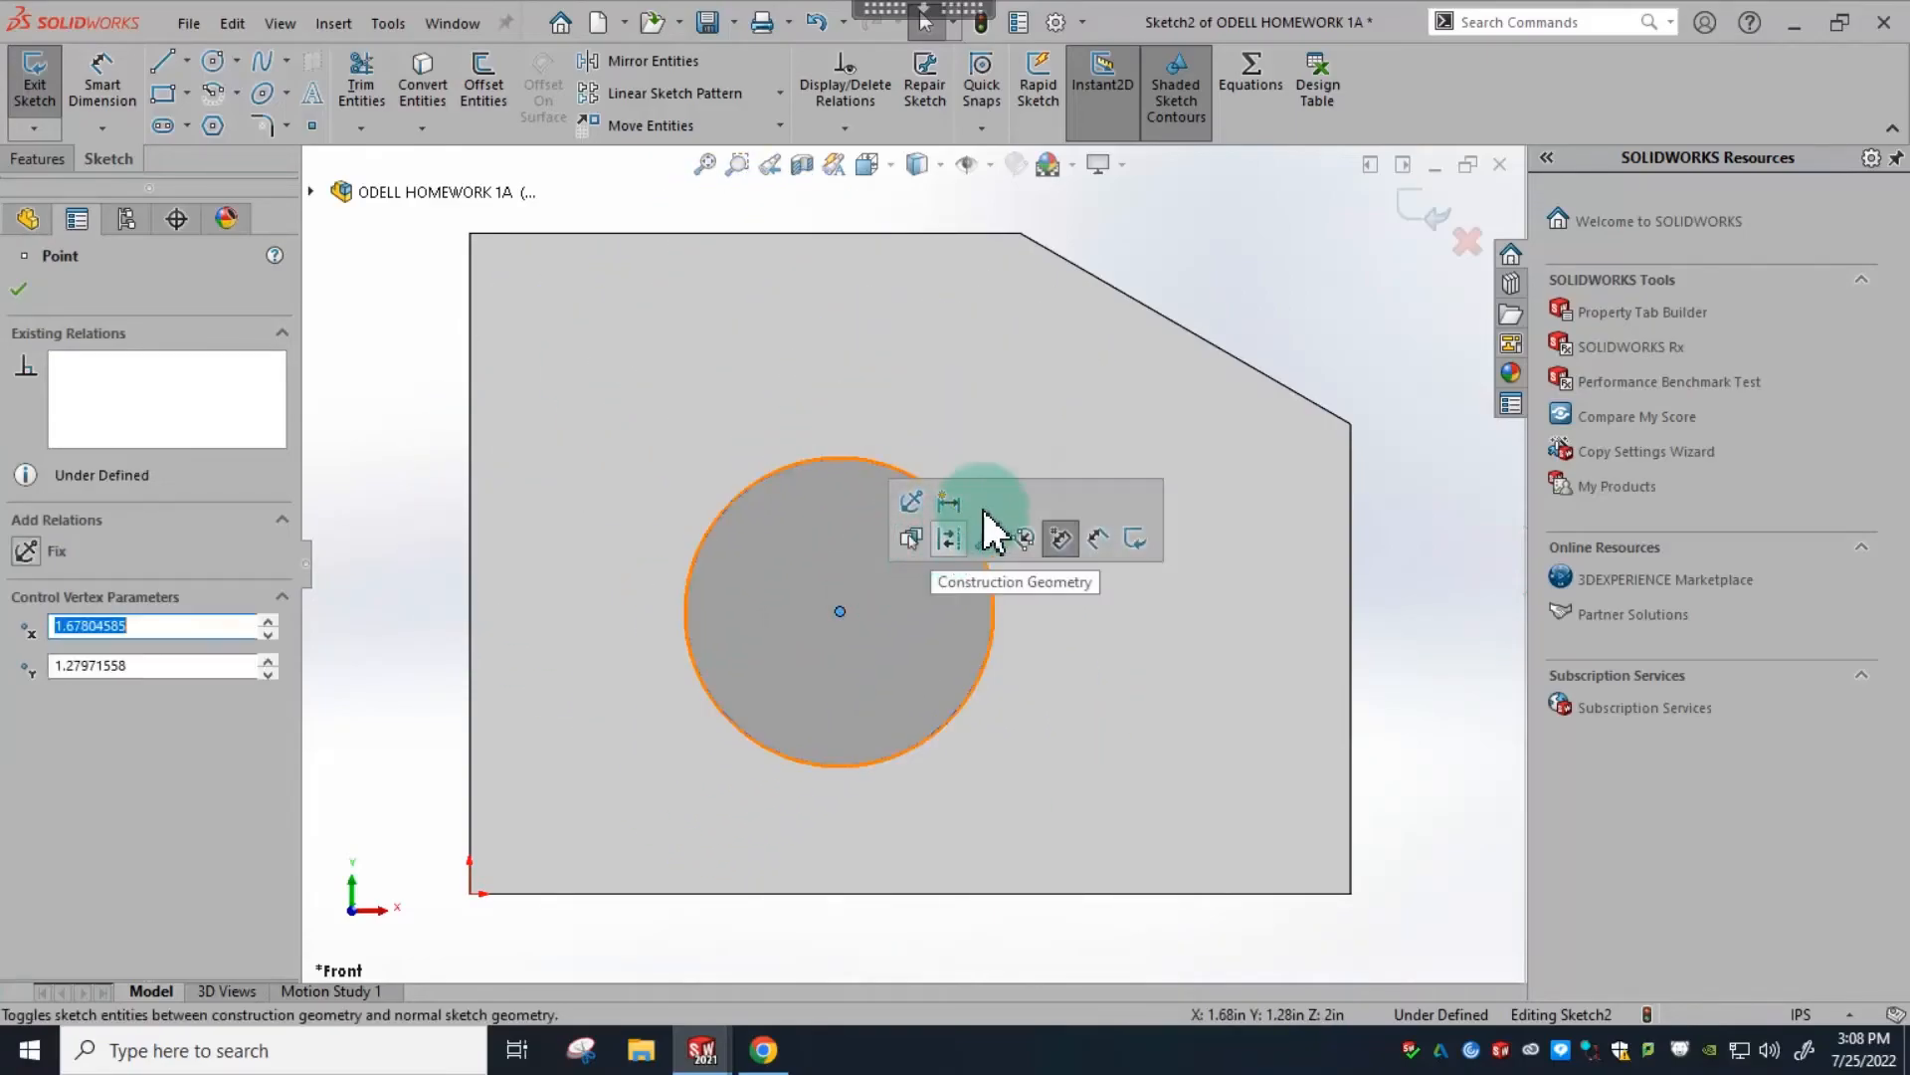
{"action": "left_click_drag", "start_coordinate": [875, 458], "coordinate": [937, 460]}
{"action": "left_click", "coordinate": [1267, 299]}
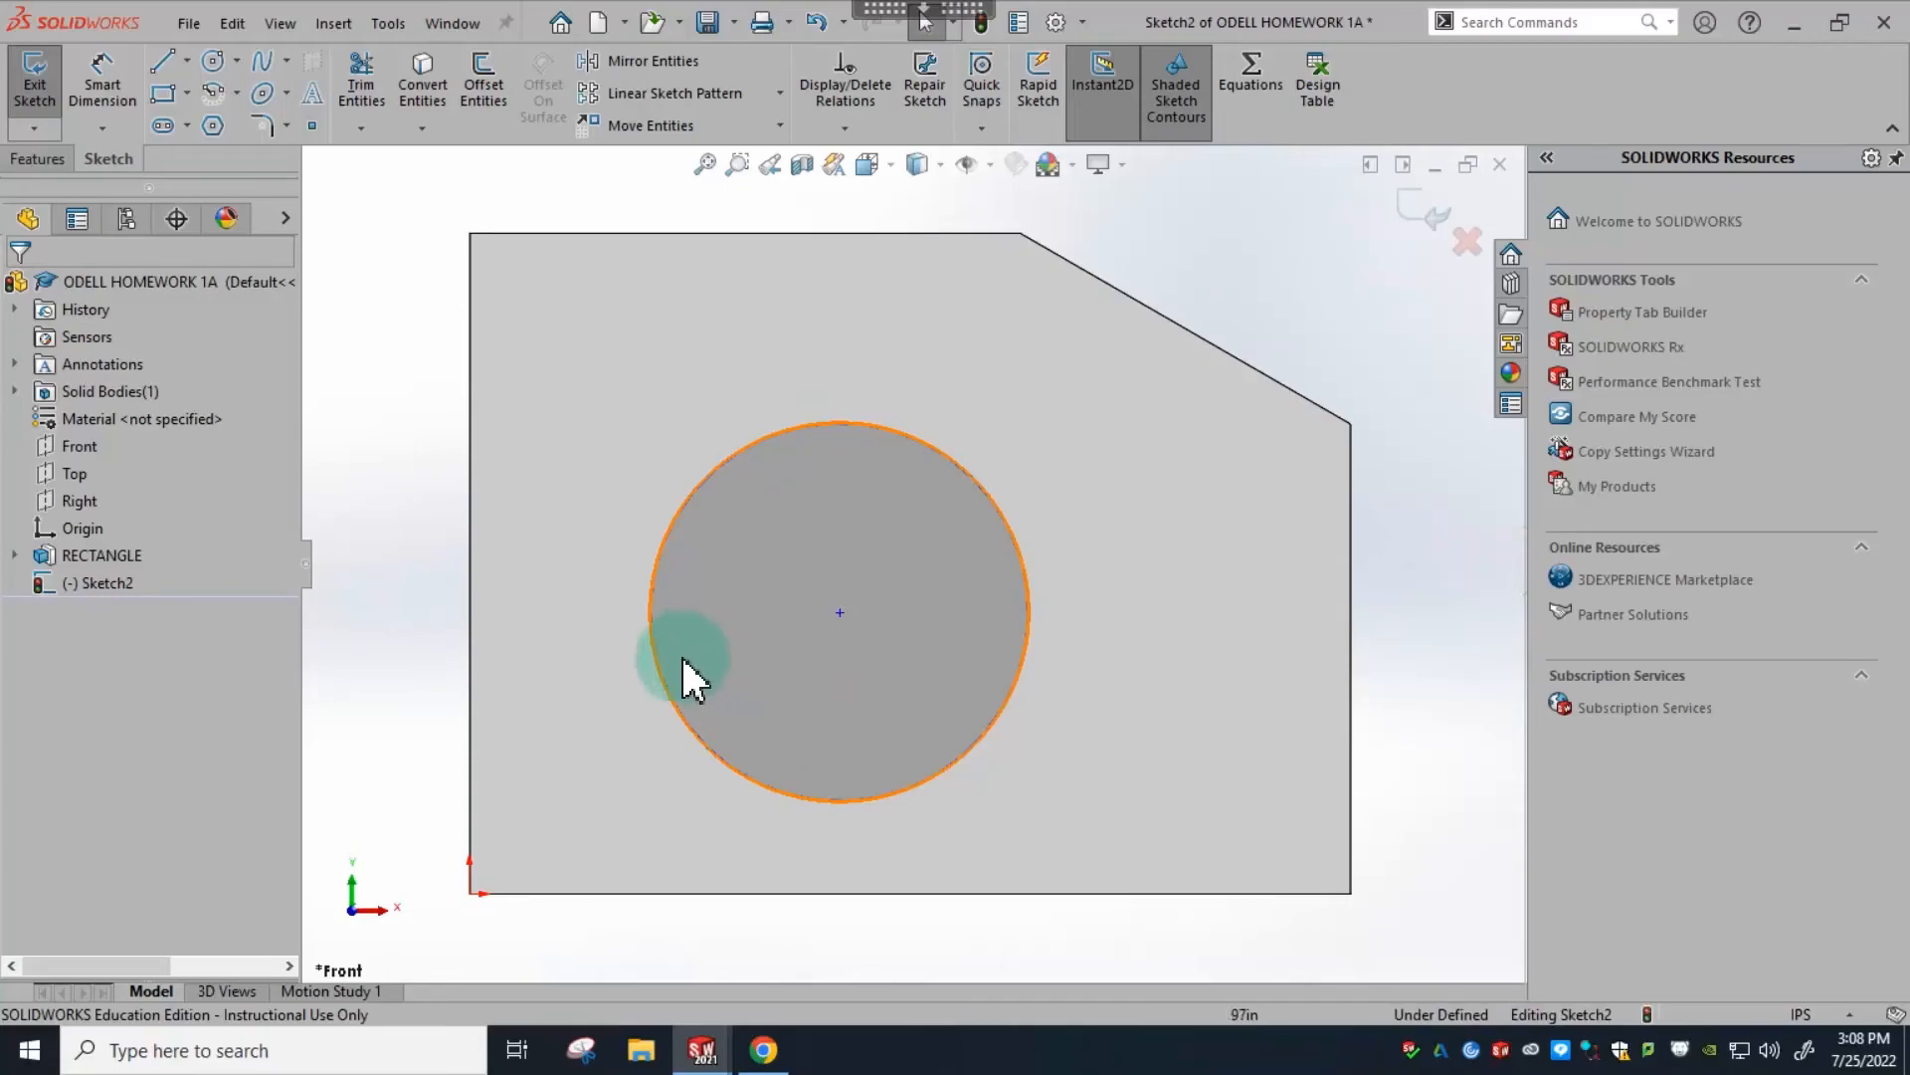
- Dimension the circle's diameter and set it to 1.5 in
{"action": "left_click", "coordinate": [108, 100]}
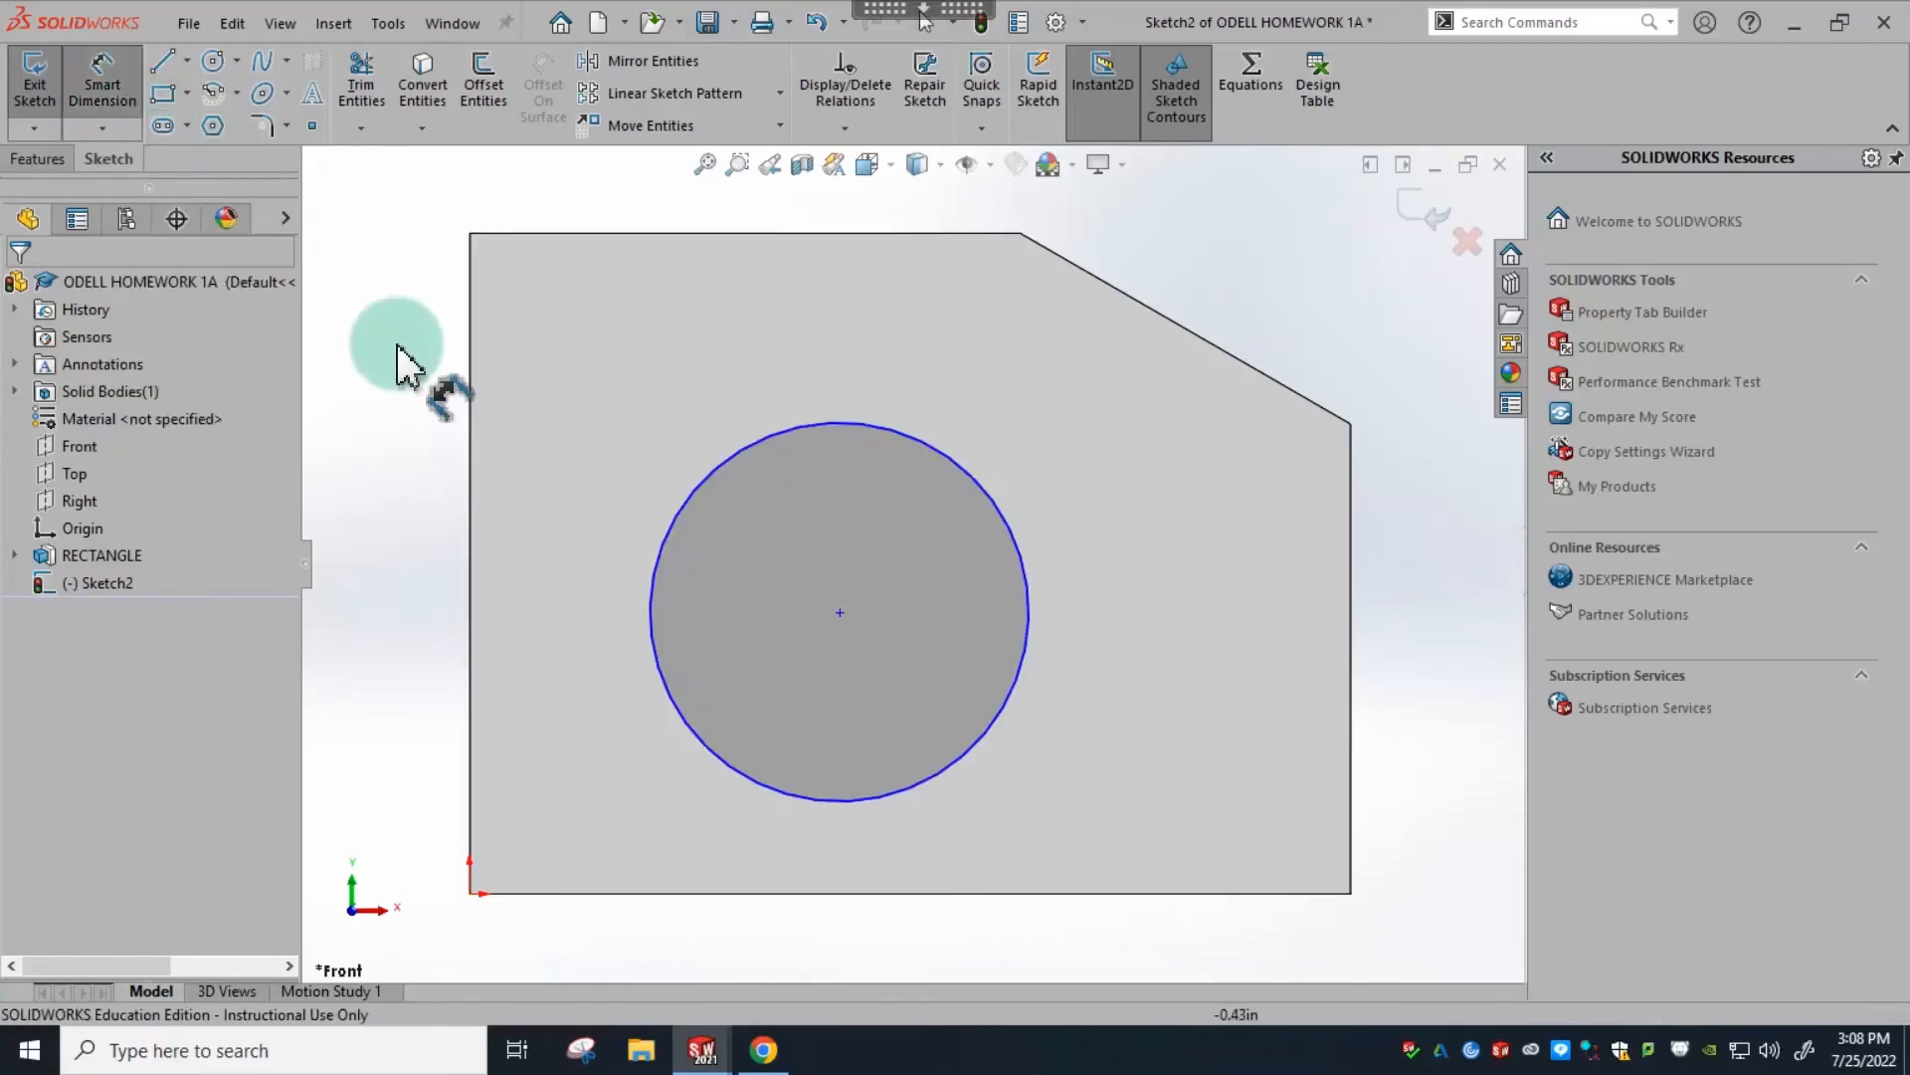
{"action": "left_click", "coordinate": [975, 489]}
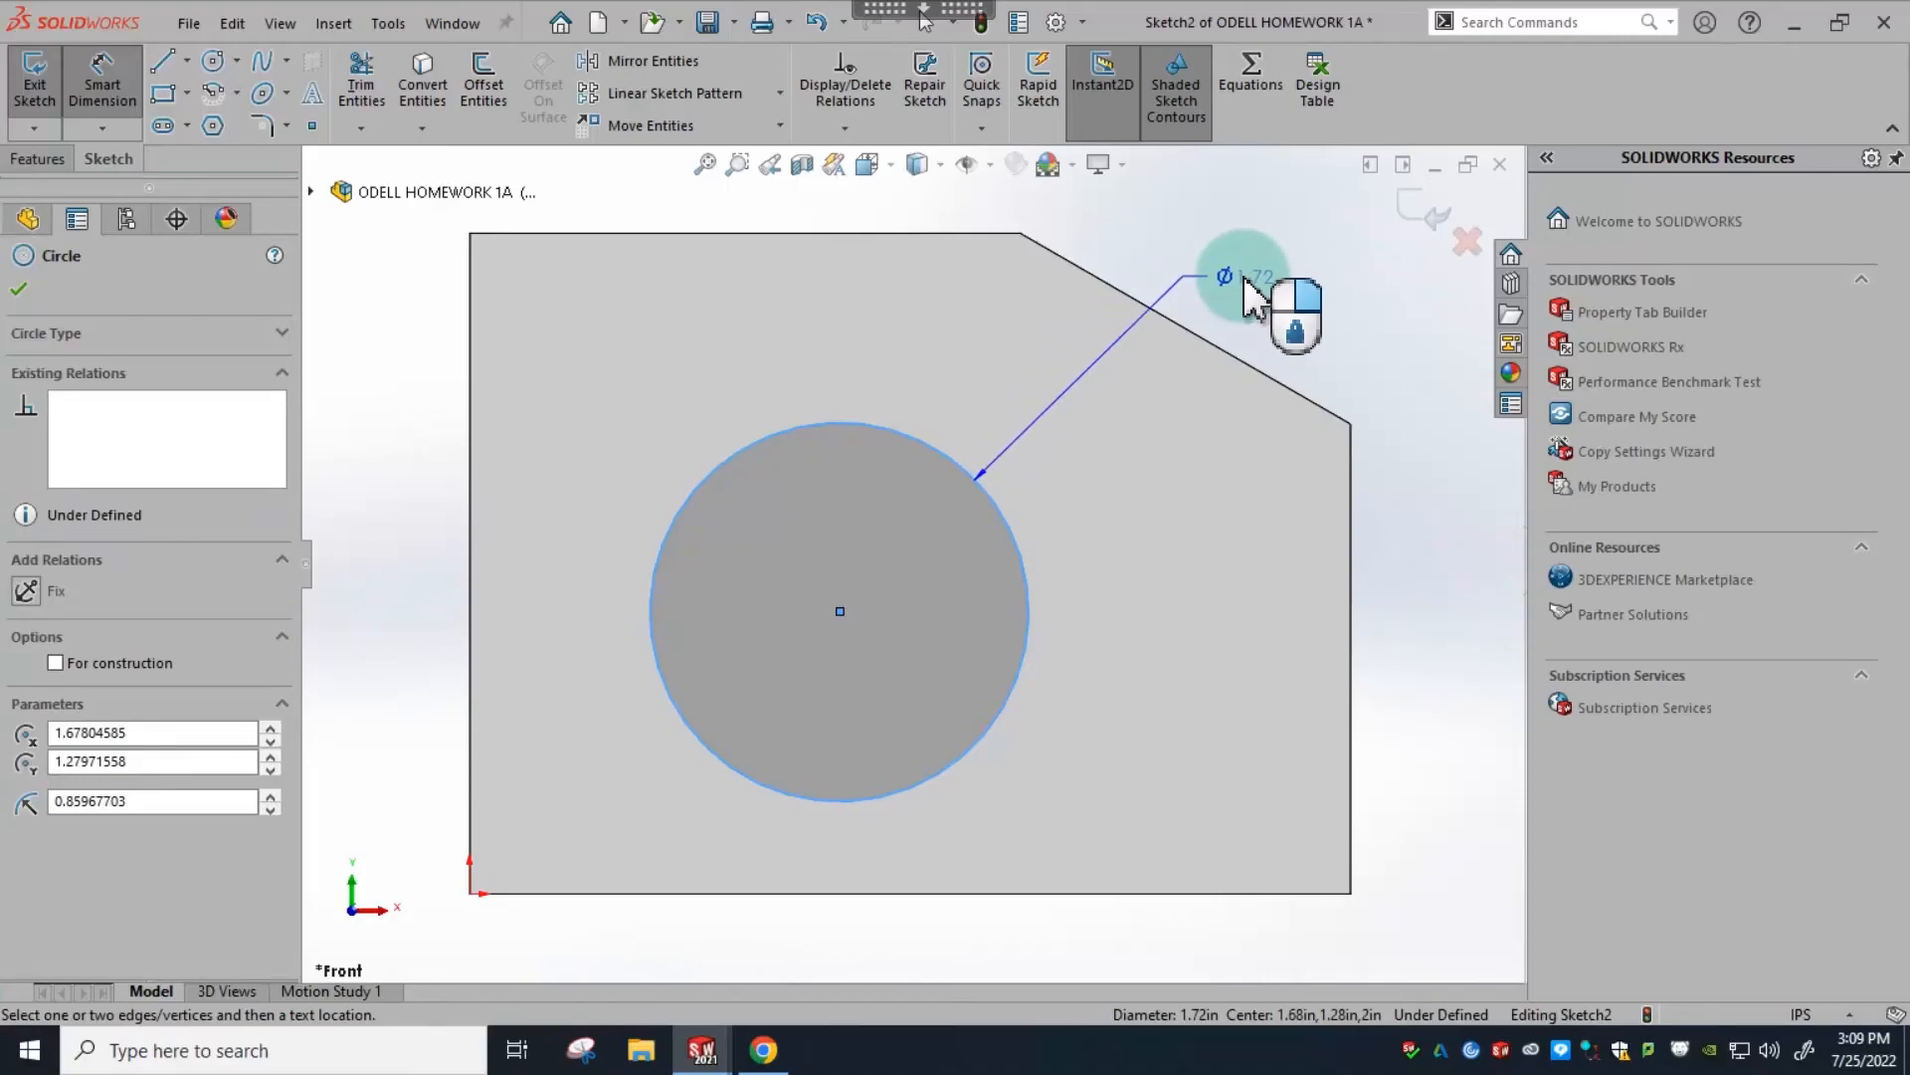
{"action": "left_click", "coordinate": [1246, 289]}
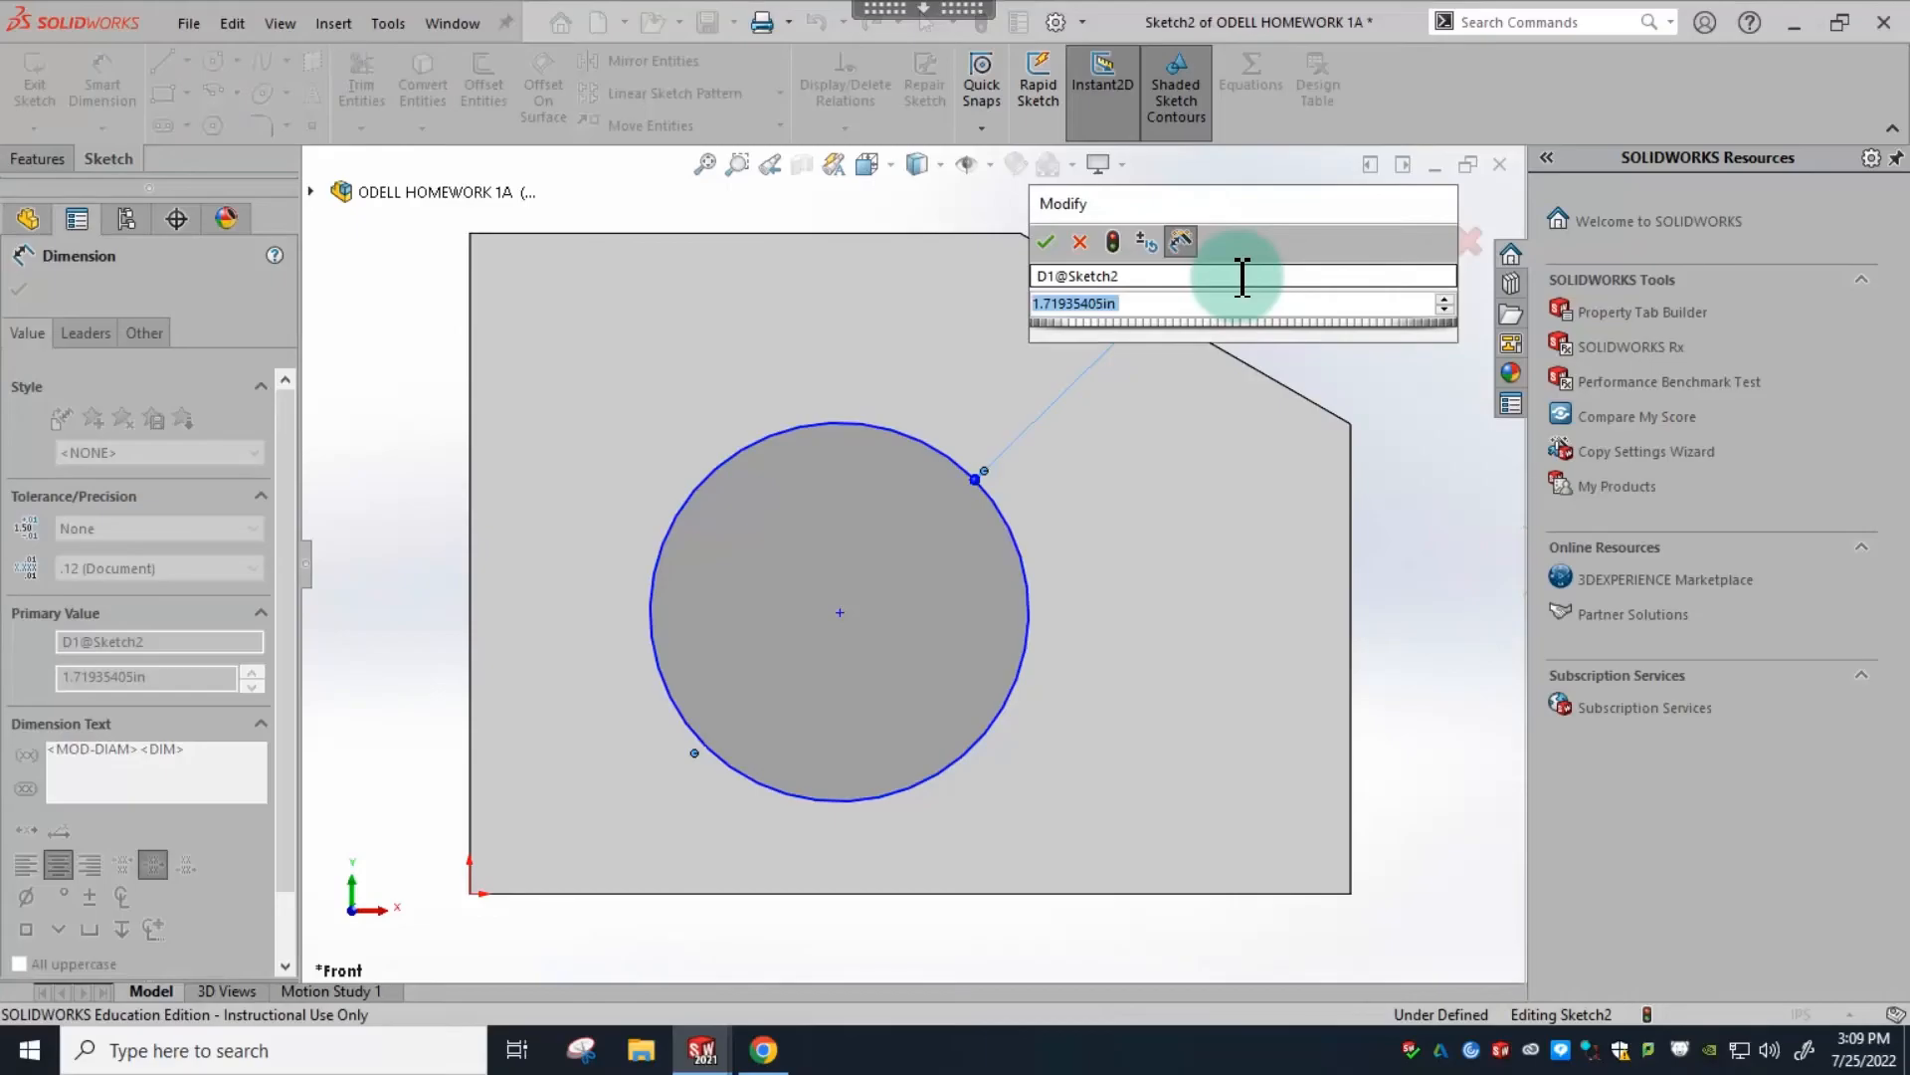
{"action": "type", "text": "1.5"}
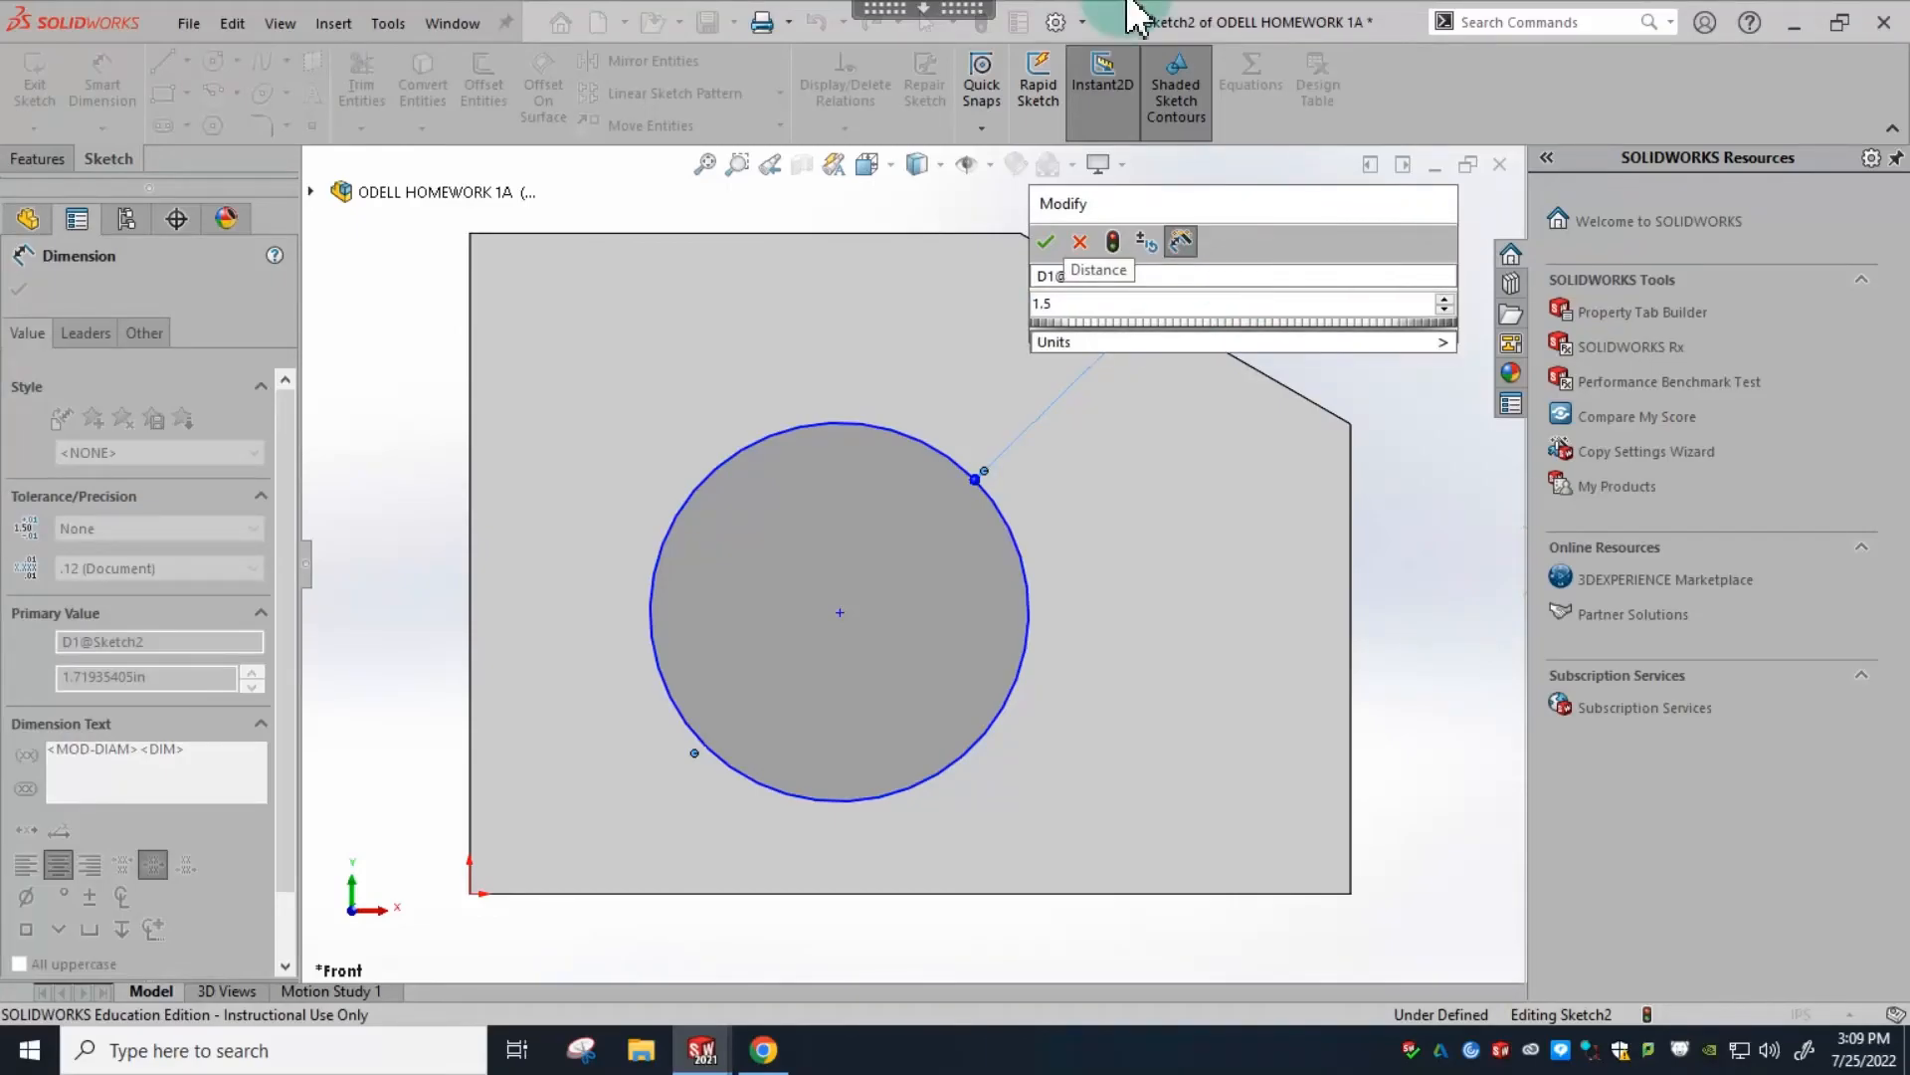
{"action": "left_click", "coordinate": [1046, 242]}
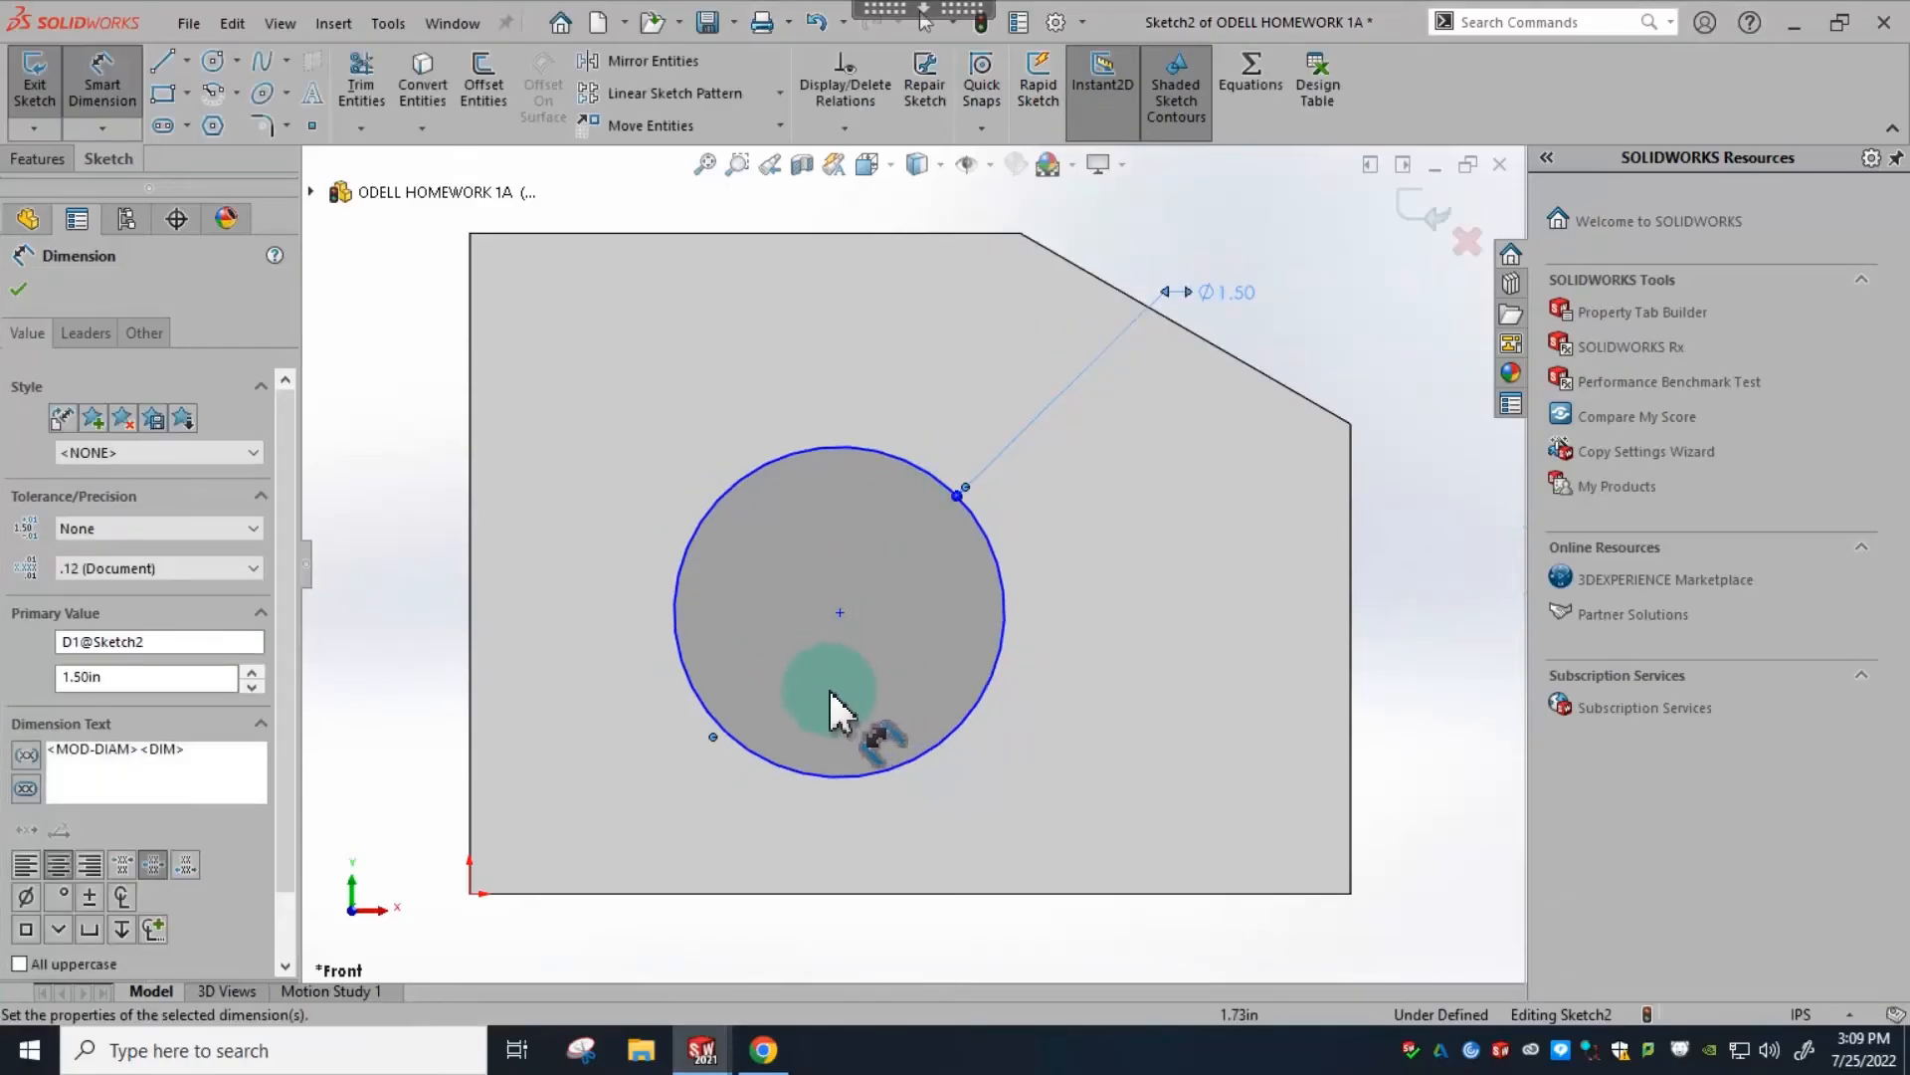
- Dimension the horizontal distance from the block's left edge to the circle's center and set it to 1.5 in
{"action": "left_click", "coordinate": [839, 611]}
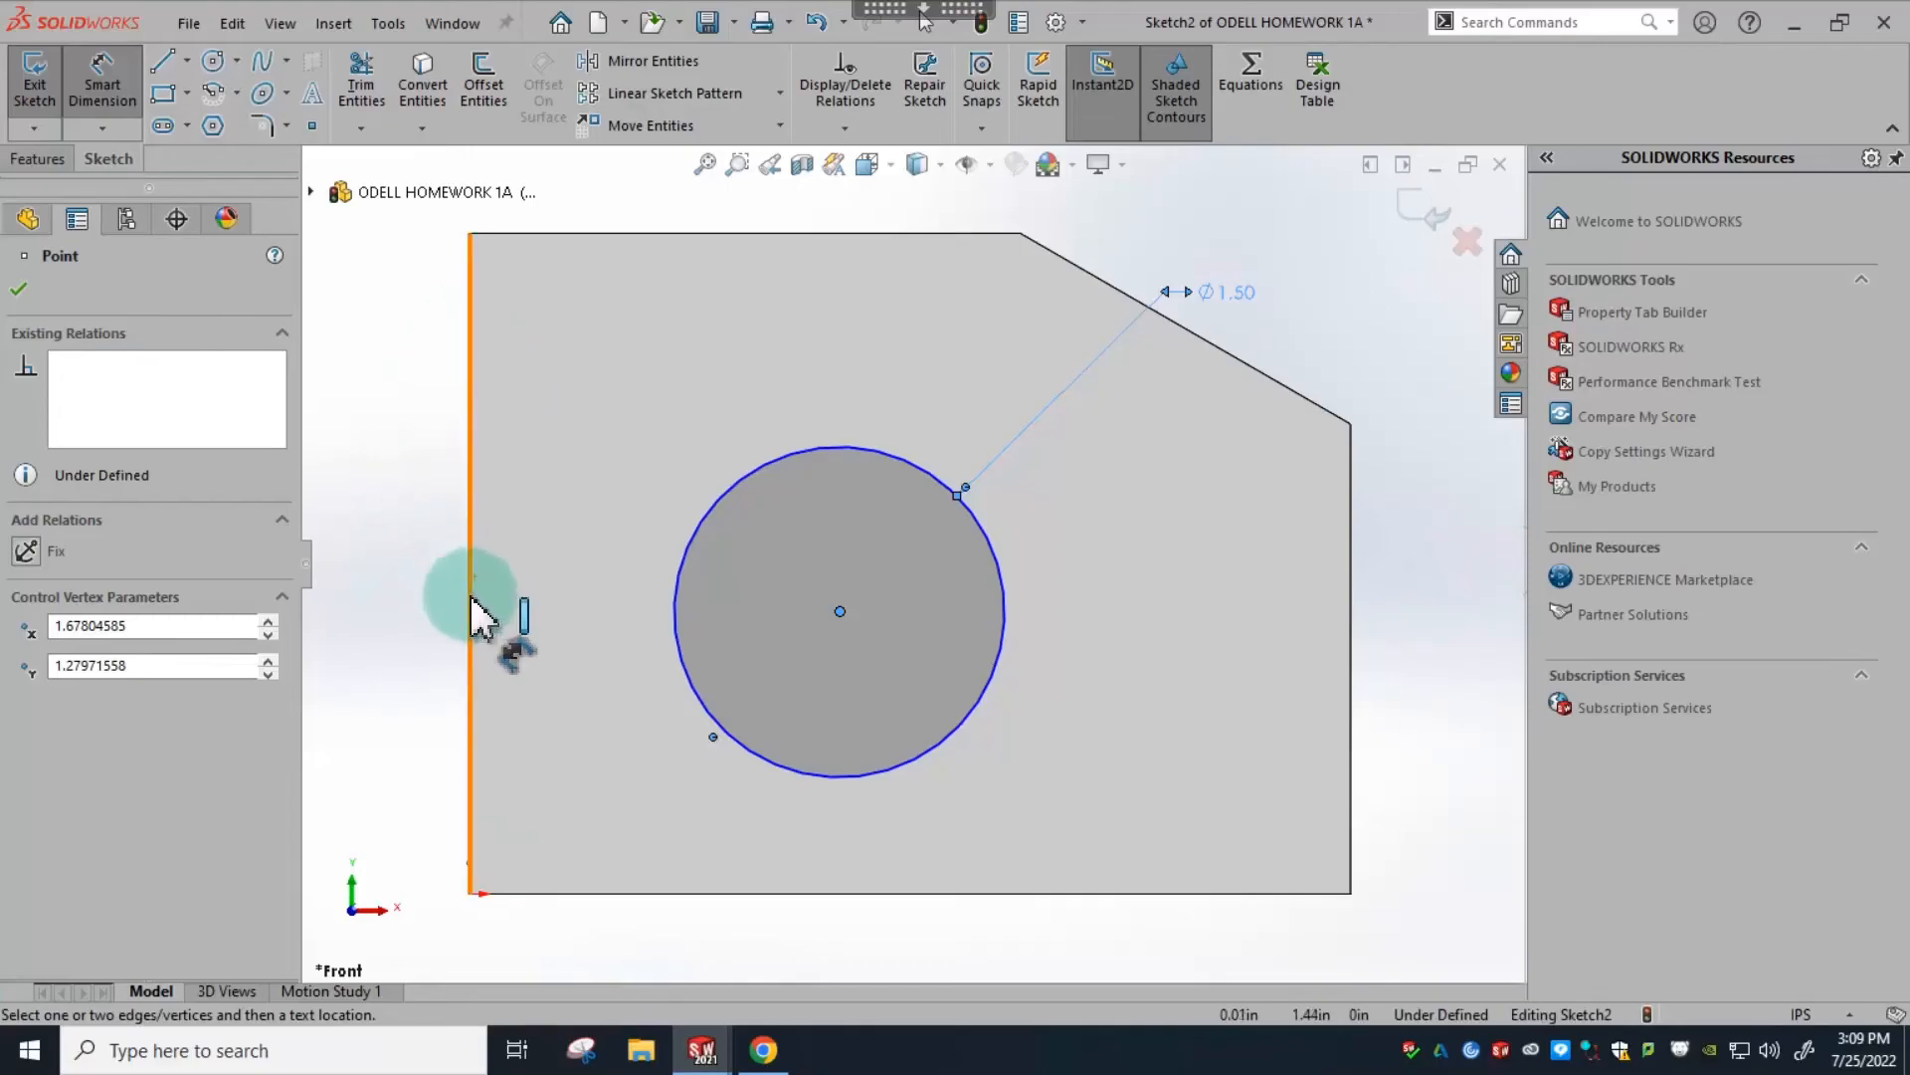
{"action": "left_click", "coordinate": [475, 796]}
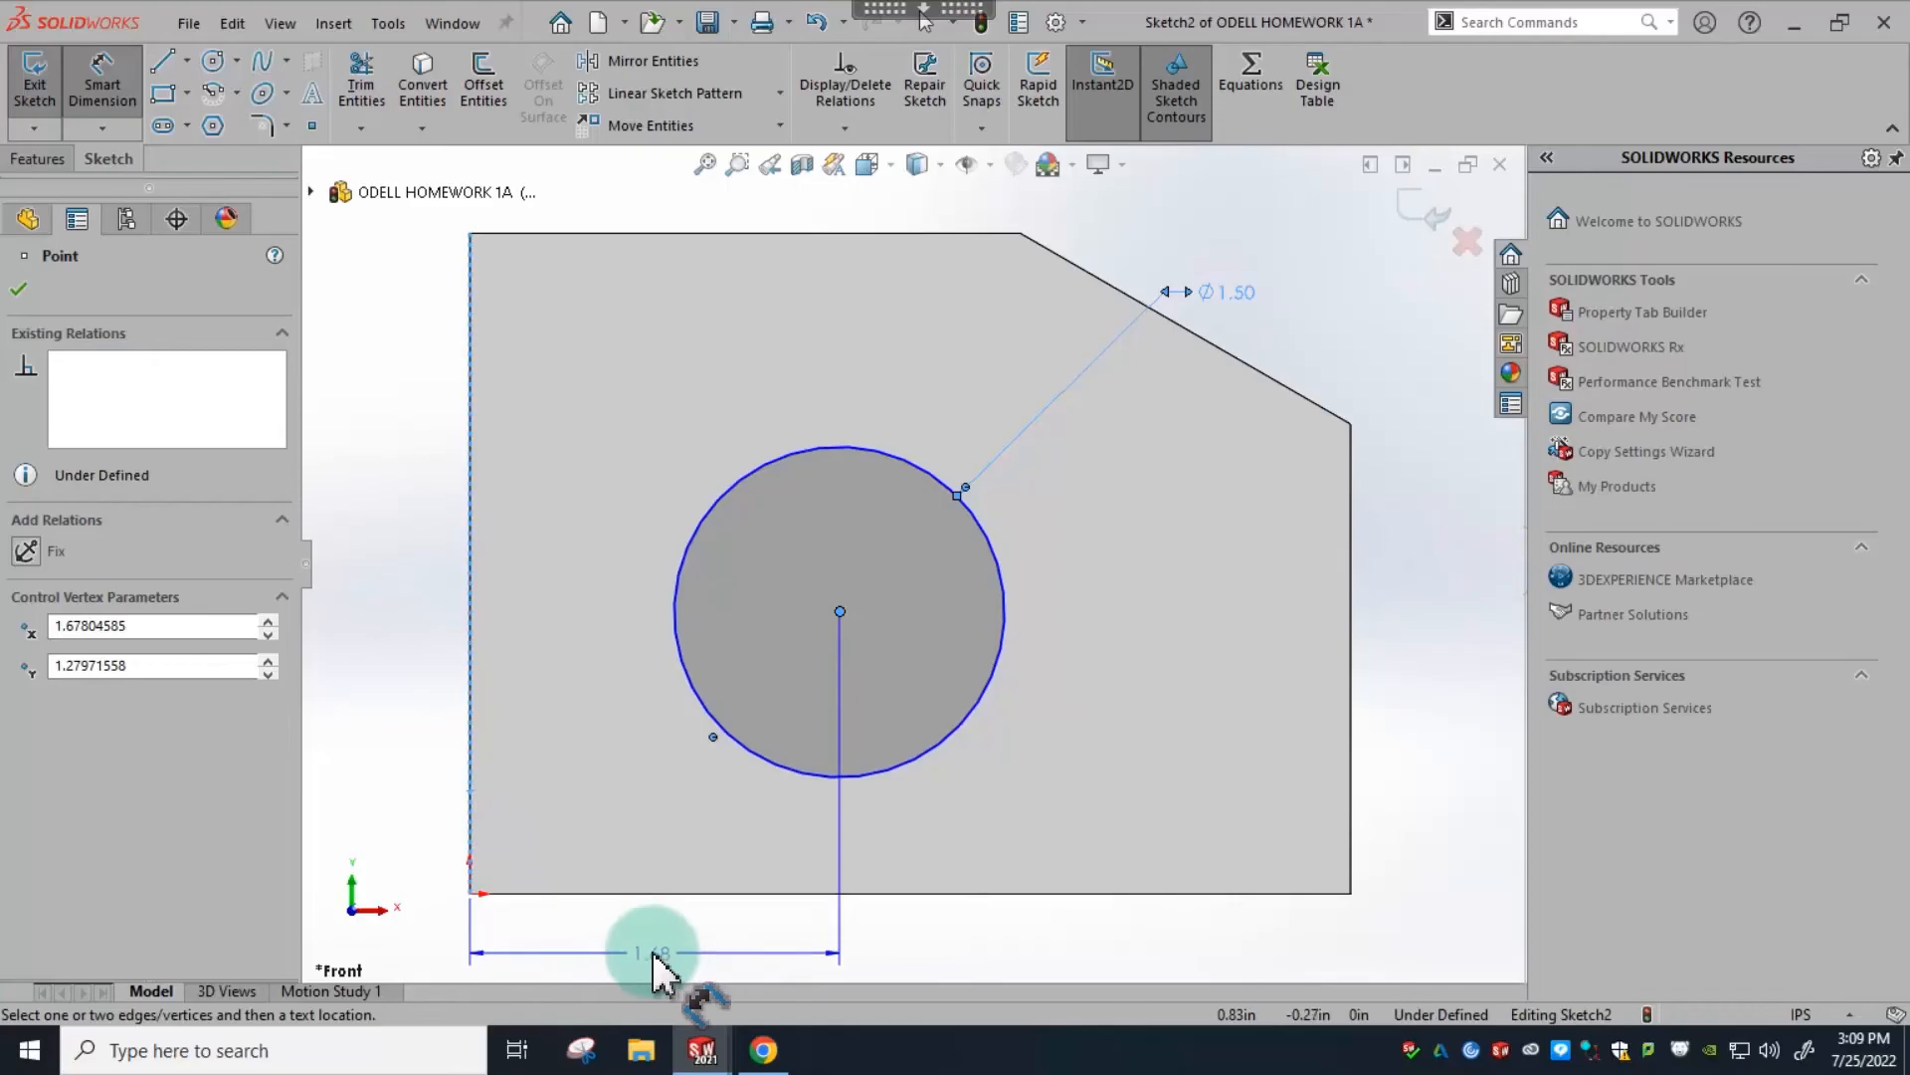
{"action": "left_click", "coordinate": [648, 961]}
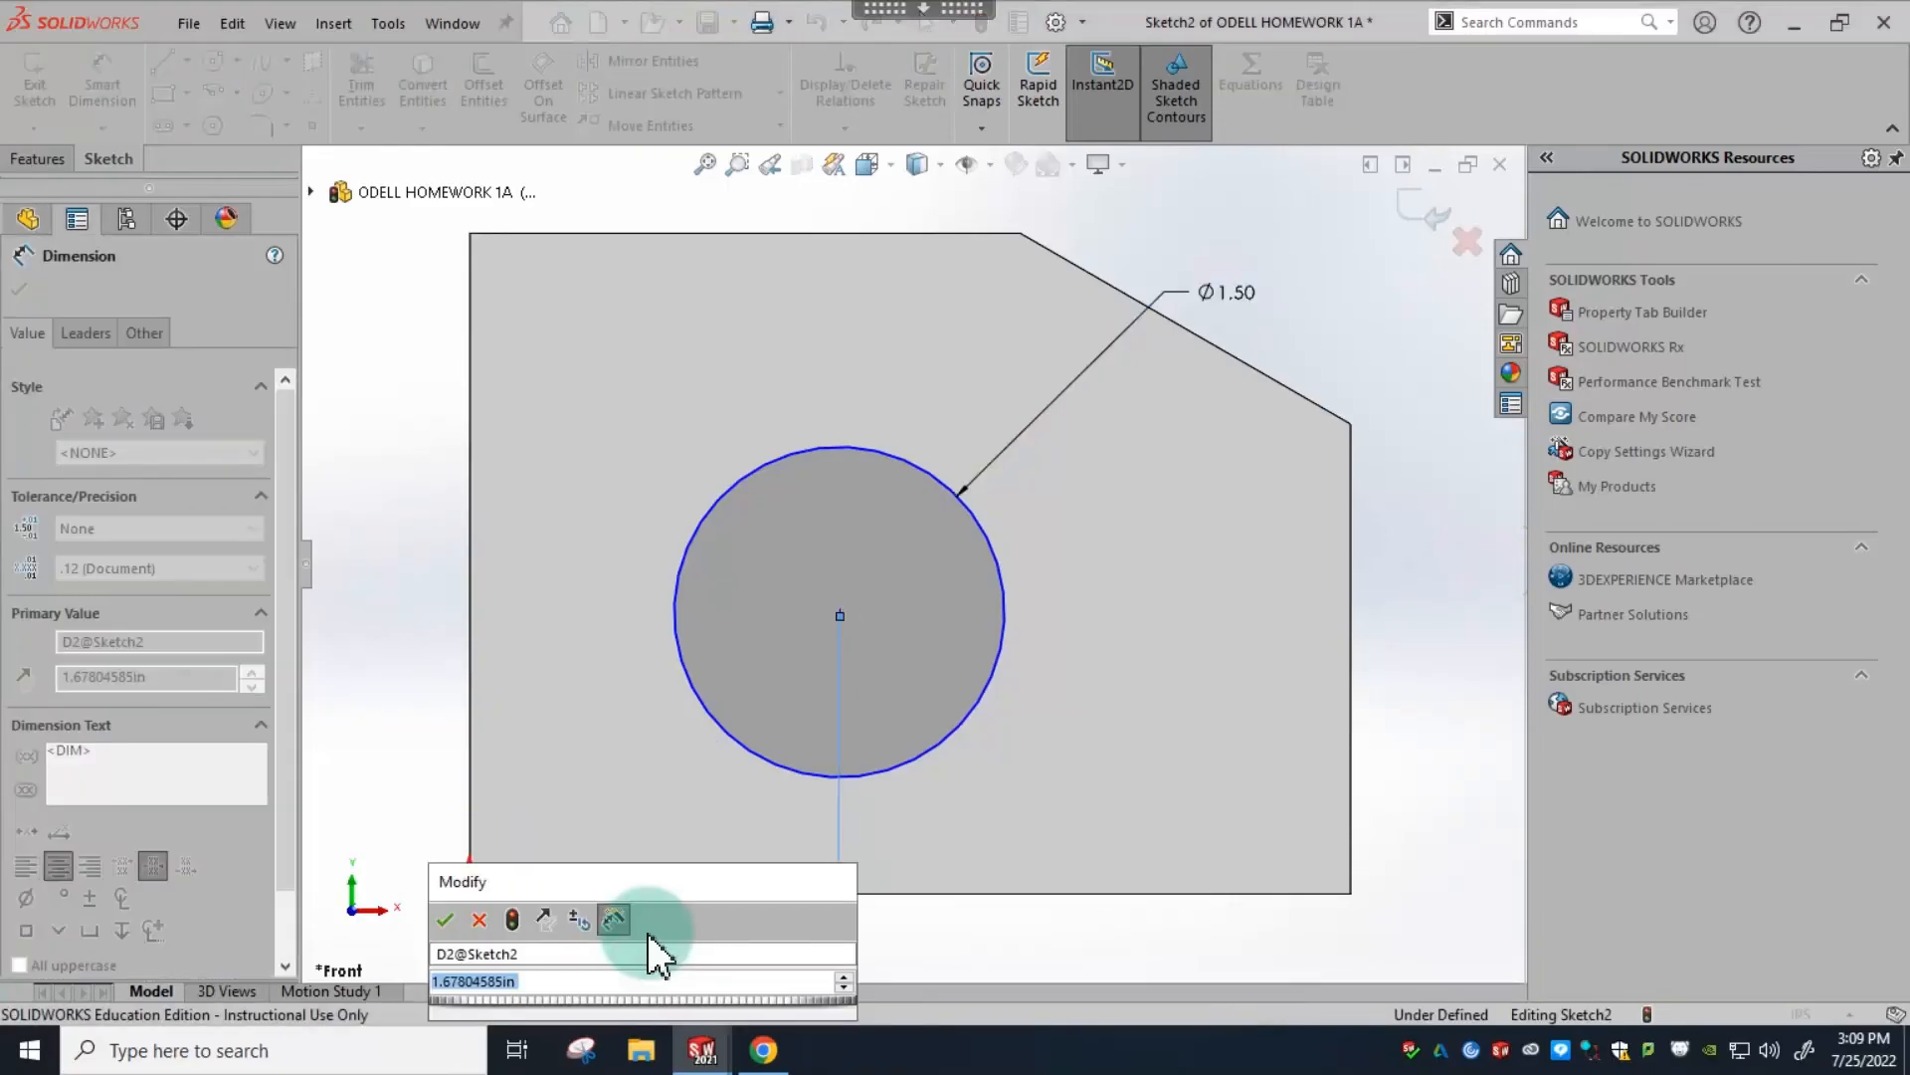
{"action": "type", "text": "1.5"}
{"action": "key", "text": "Return"}
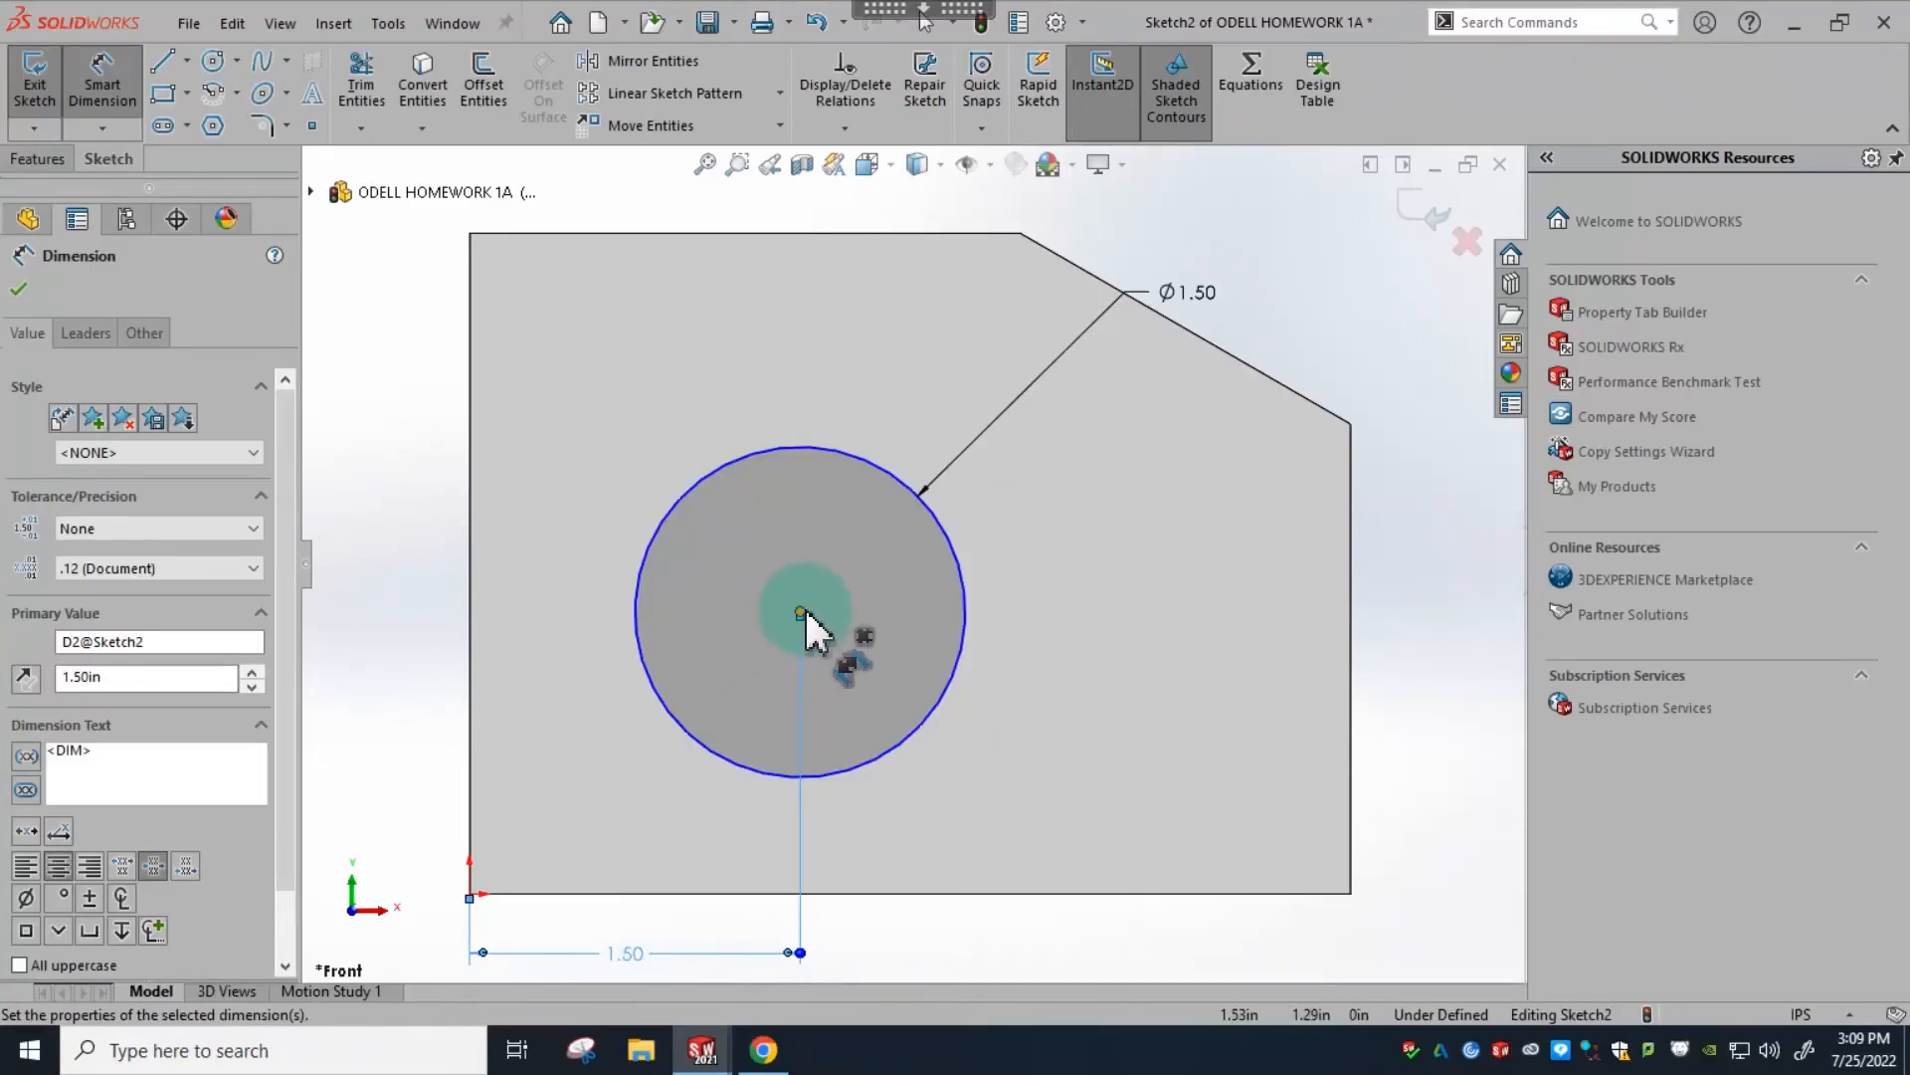
- Dimension the vertical distance from the block's bottom edge to the circle's center and set it to 1.5 in
{"action": "left_click", "coordinate": [802, 614]}
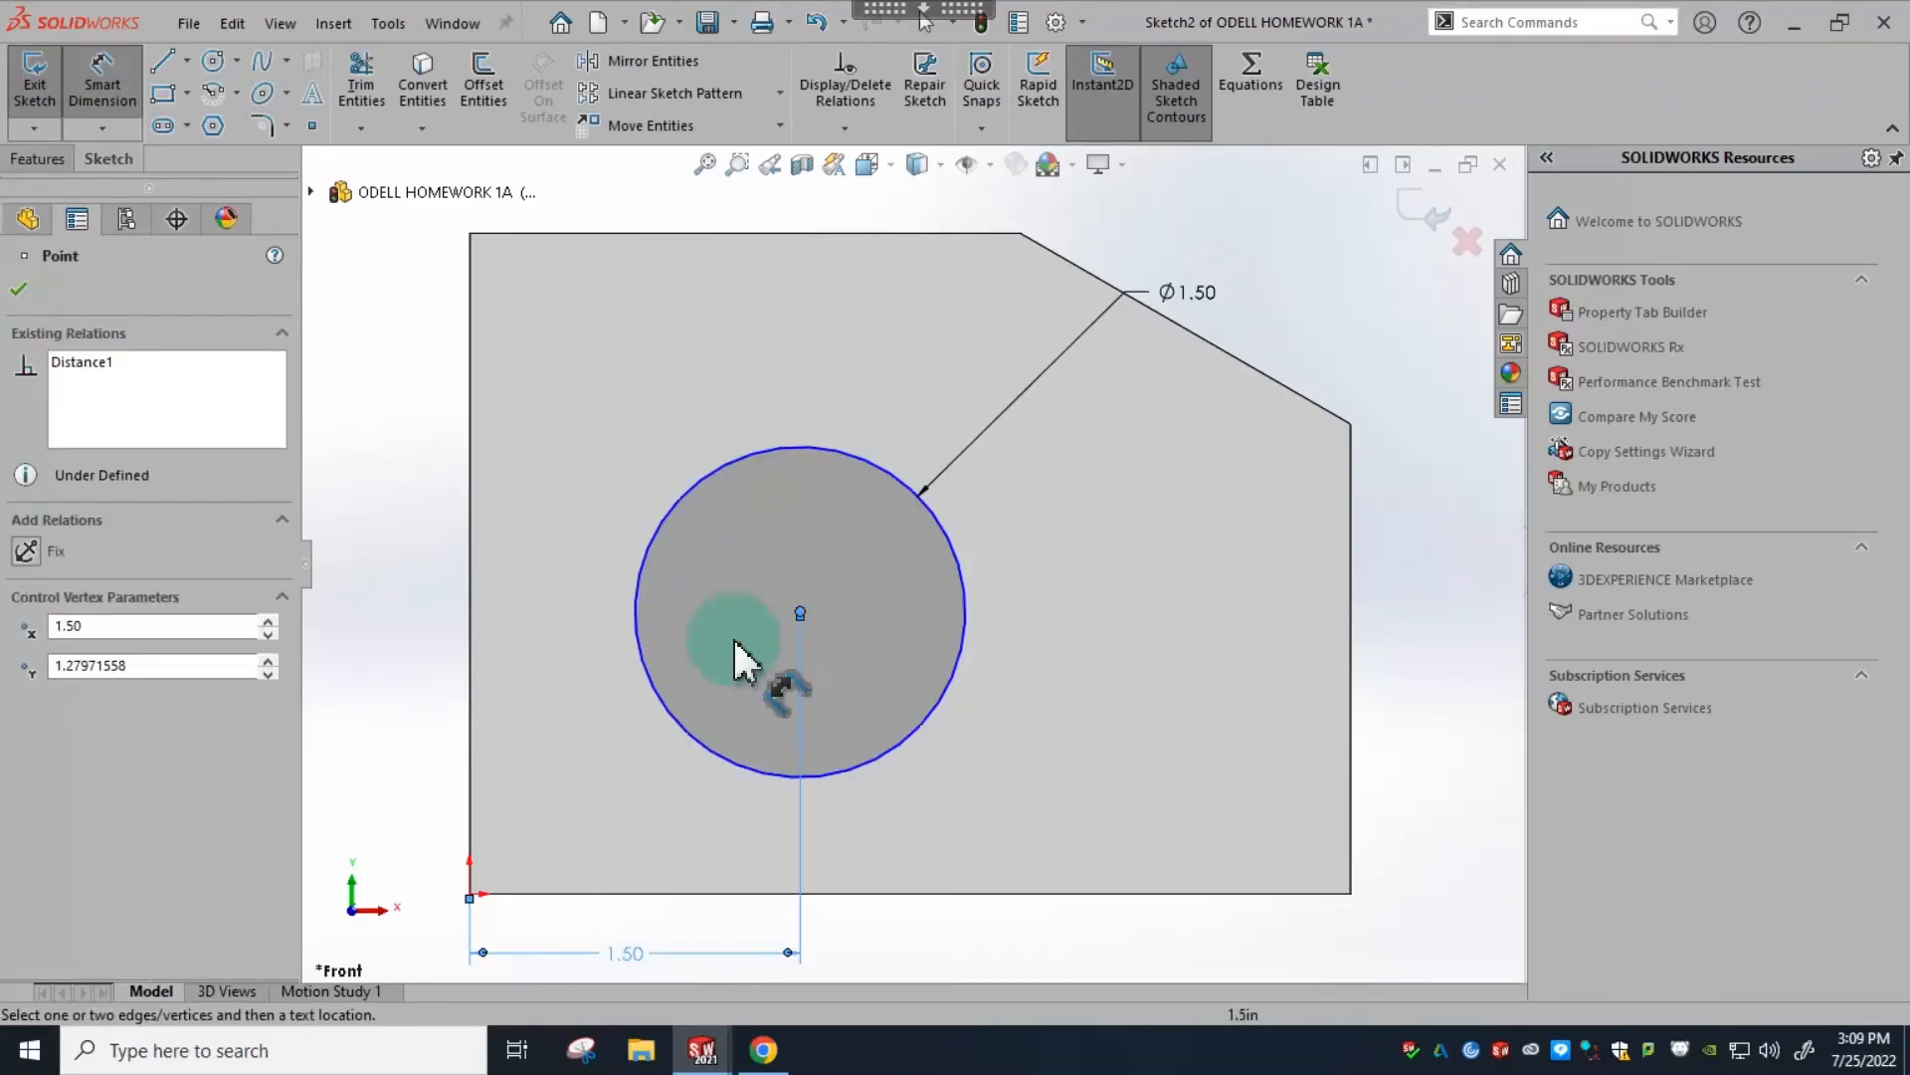
{"action": "left_click", "coordinate": [647, 896]}
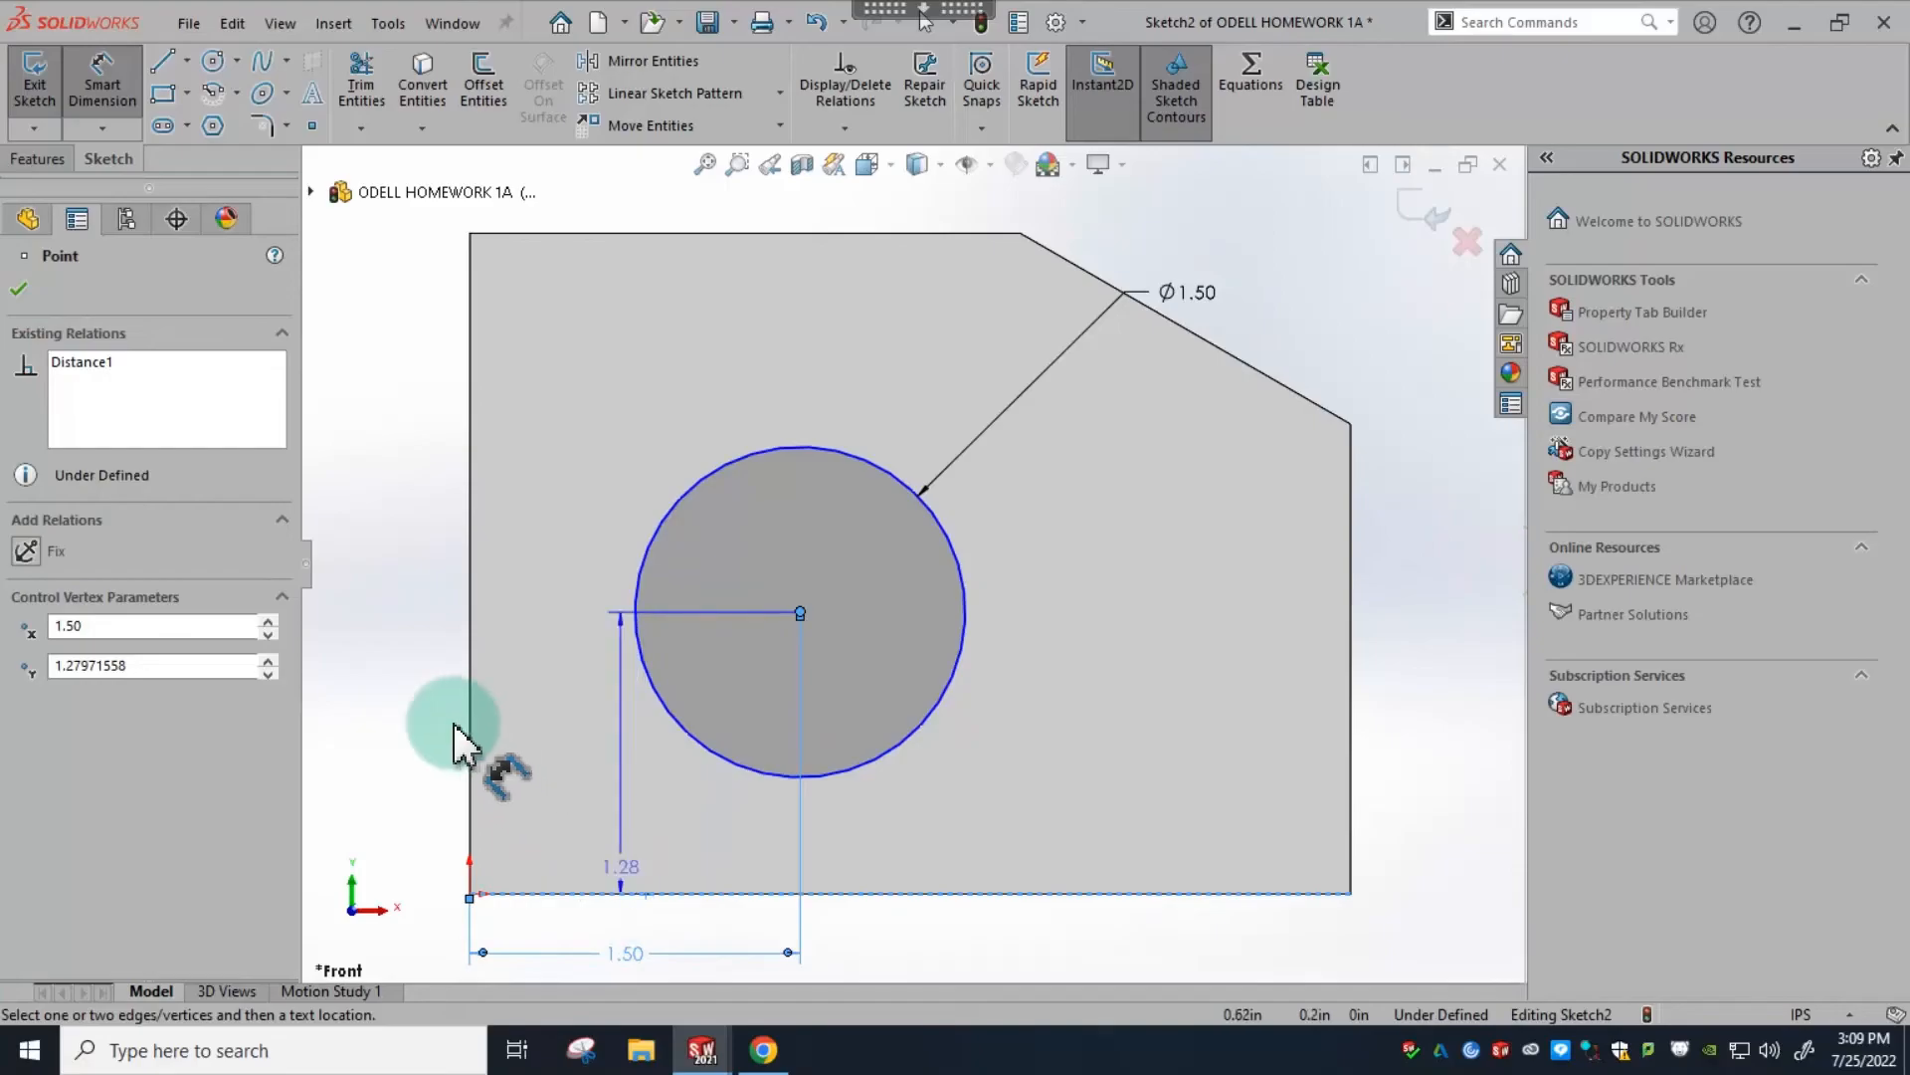
{"action": "left_click", "coordinate": [387, 753]}
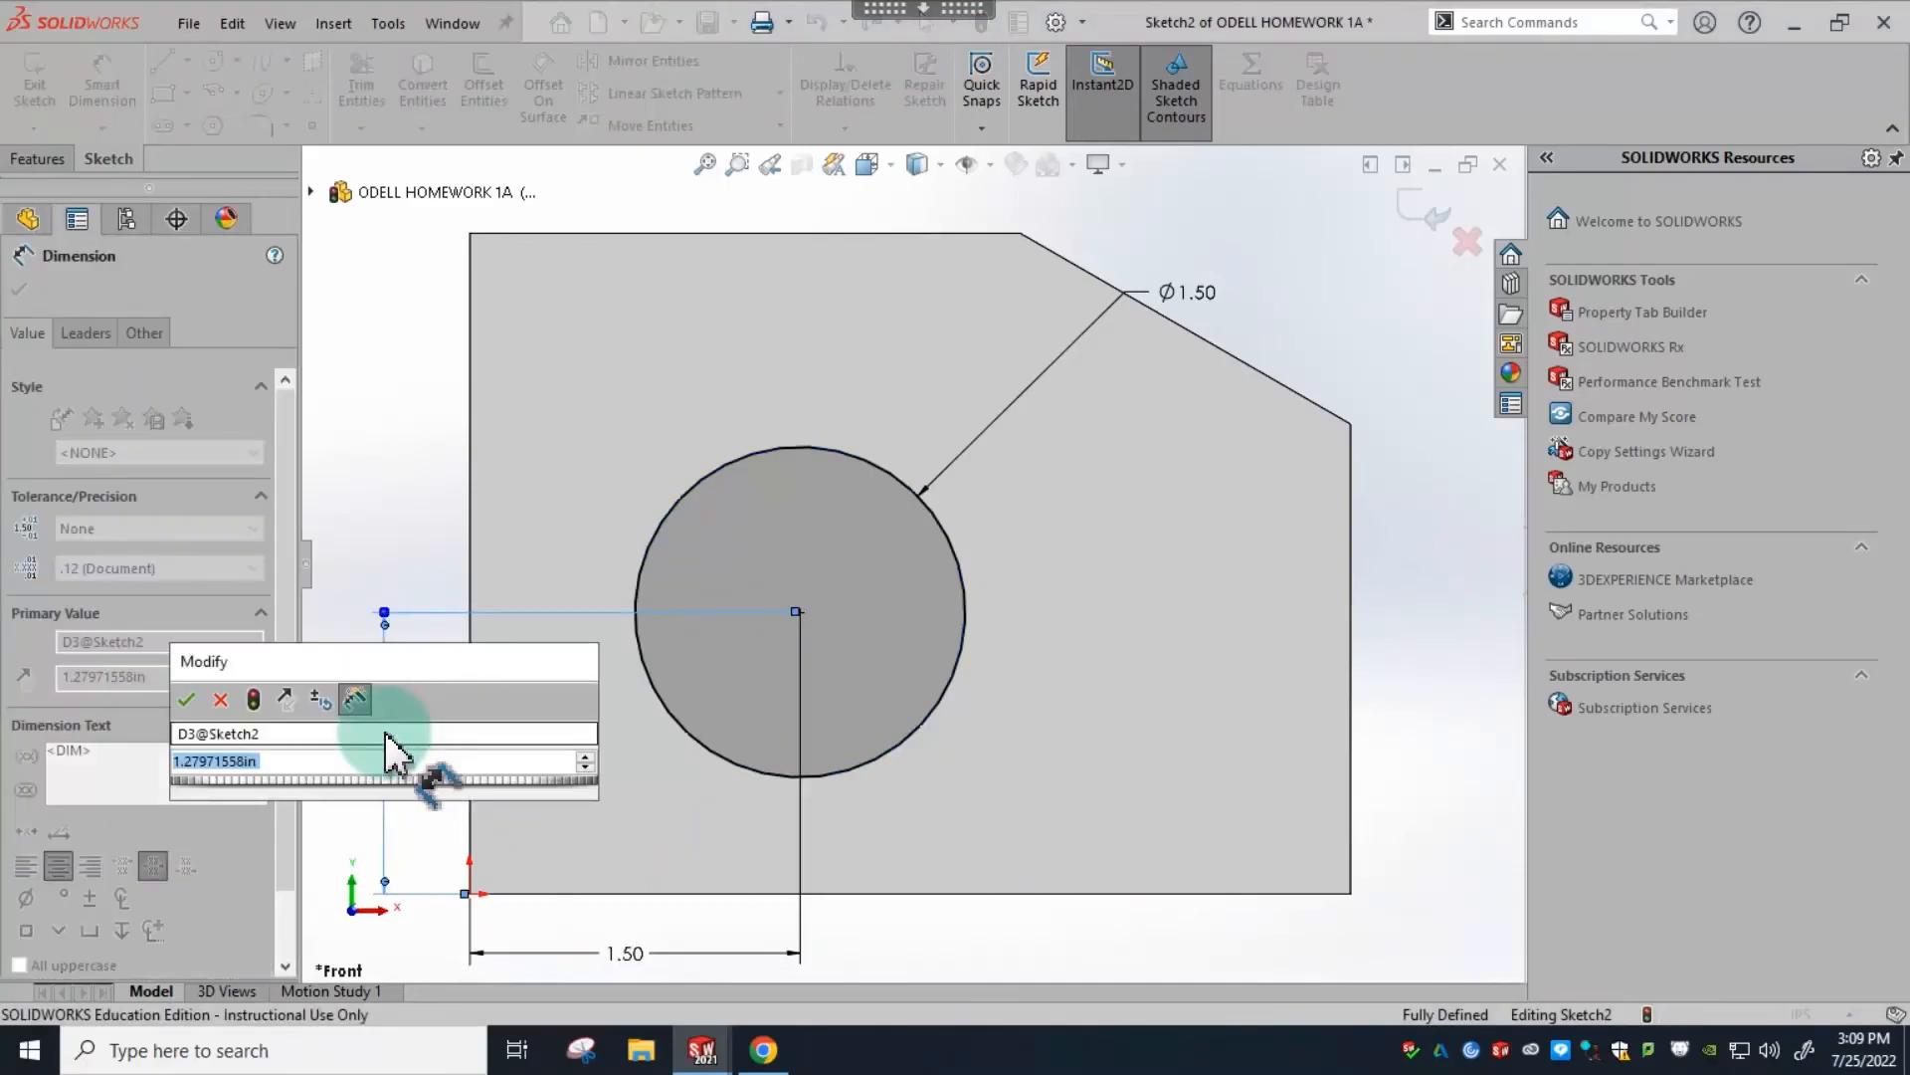
{"action": "type", "text": "1.5"}
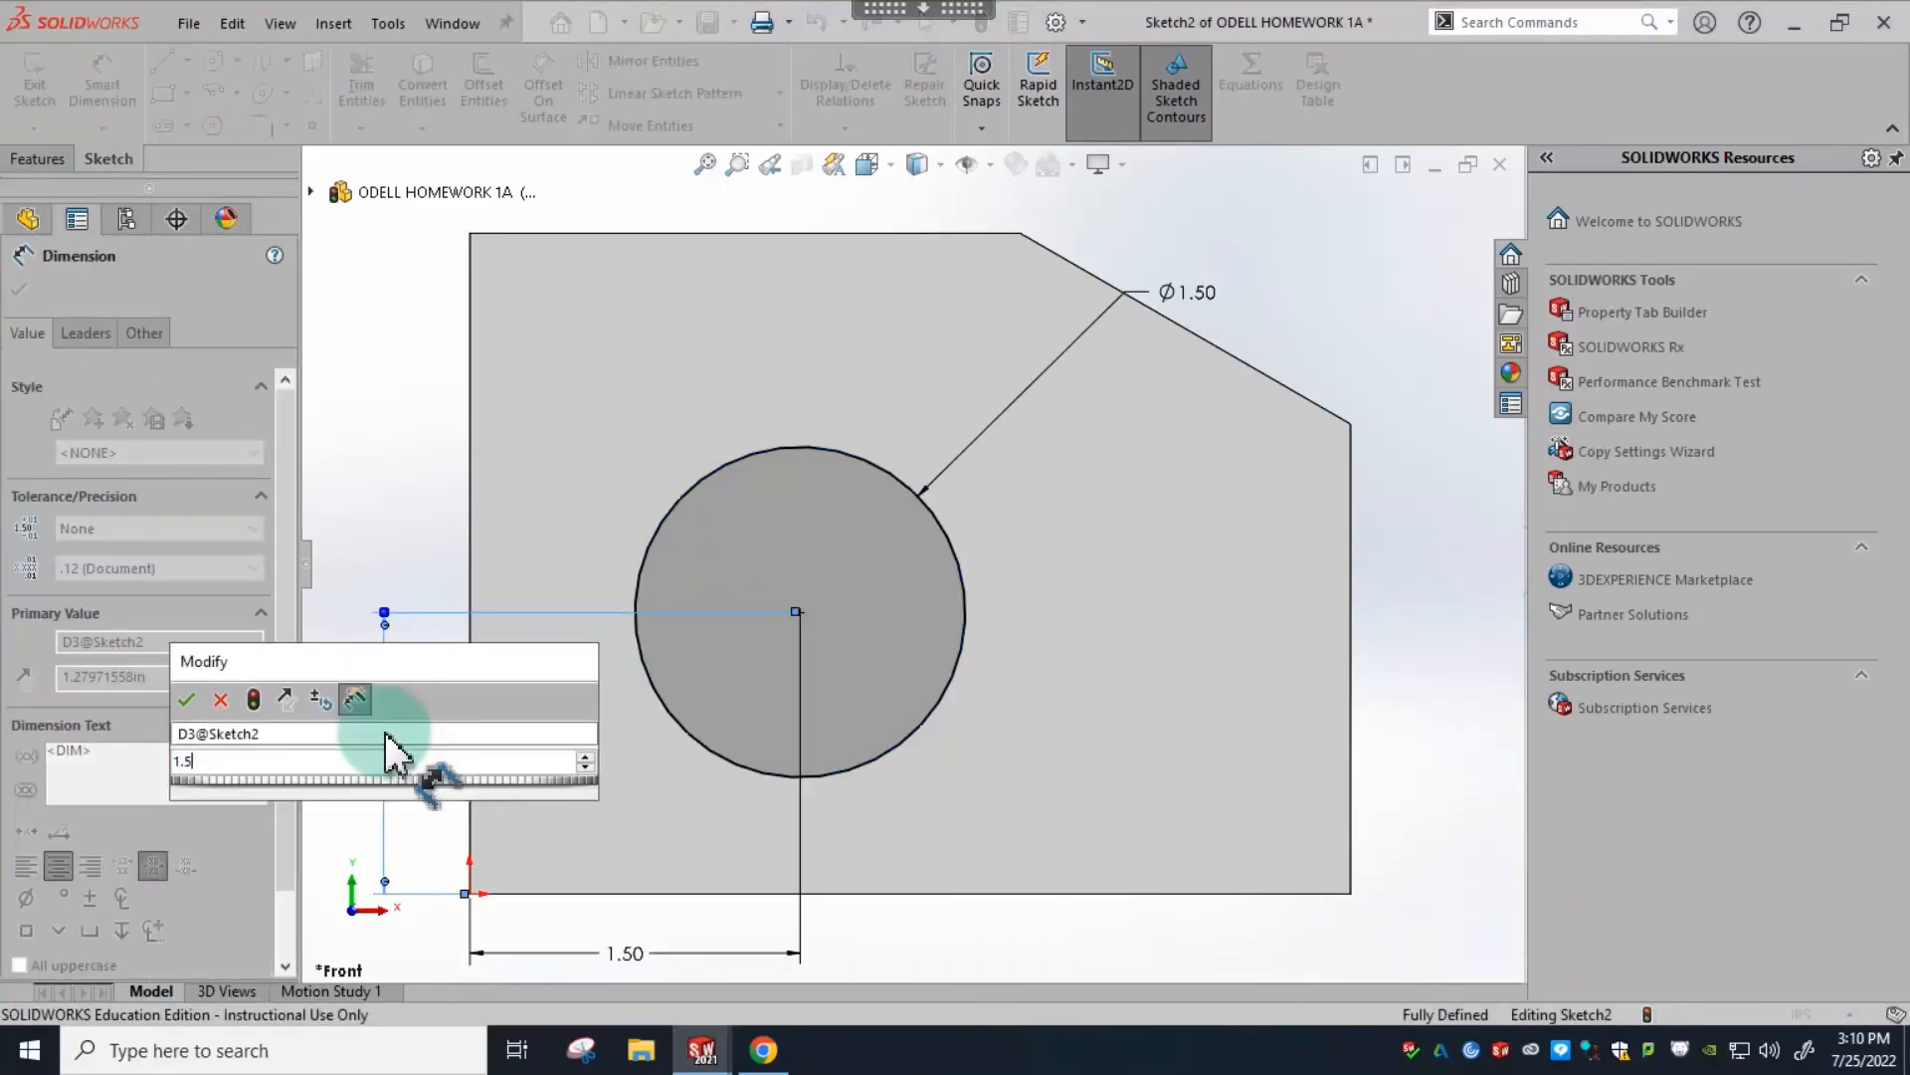
{"action": "key", "text": "Return"}
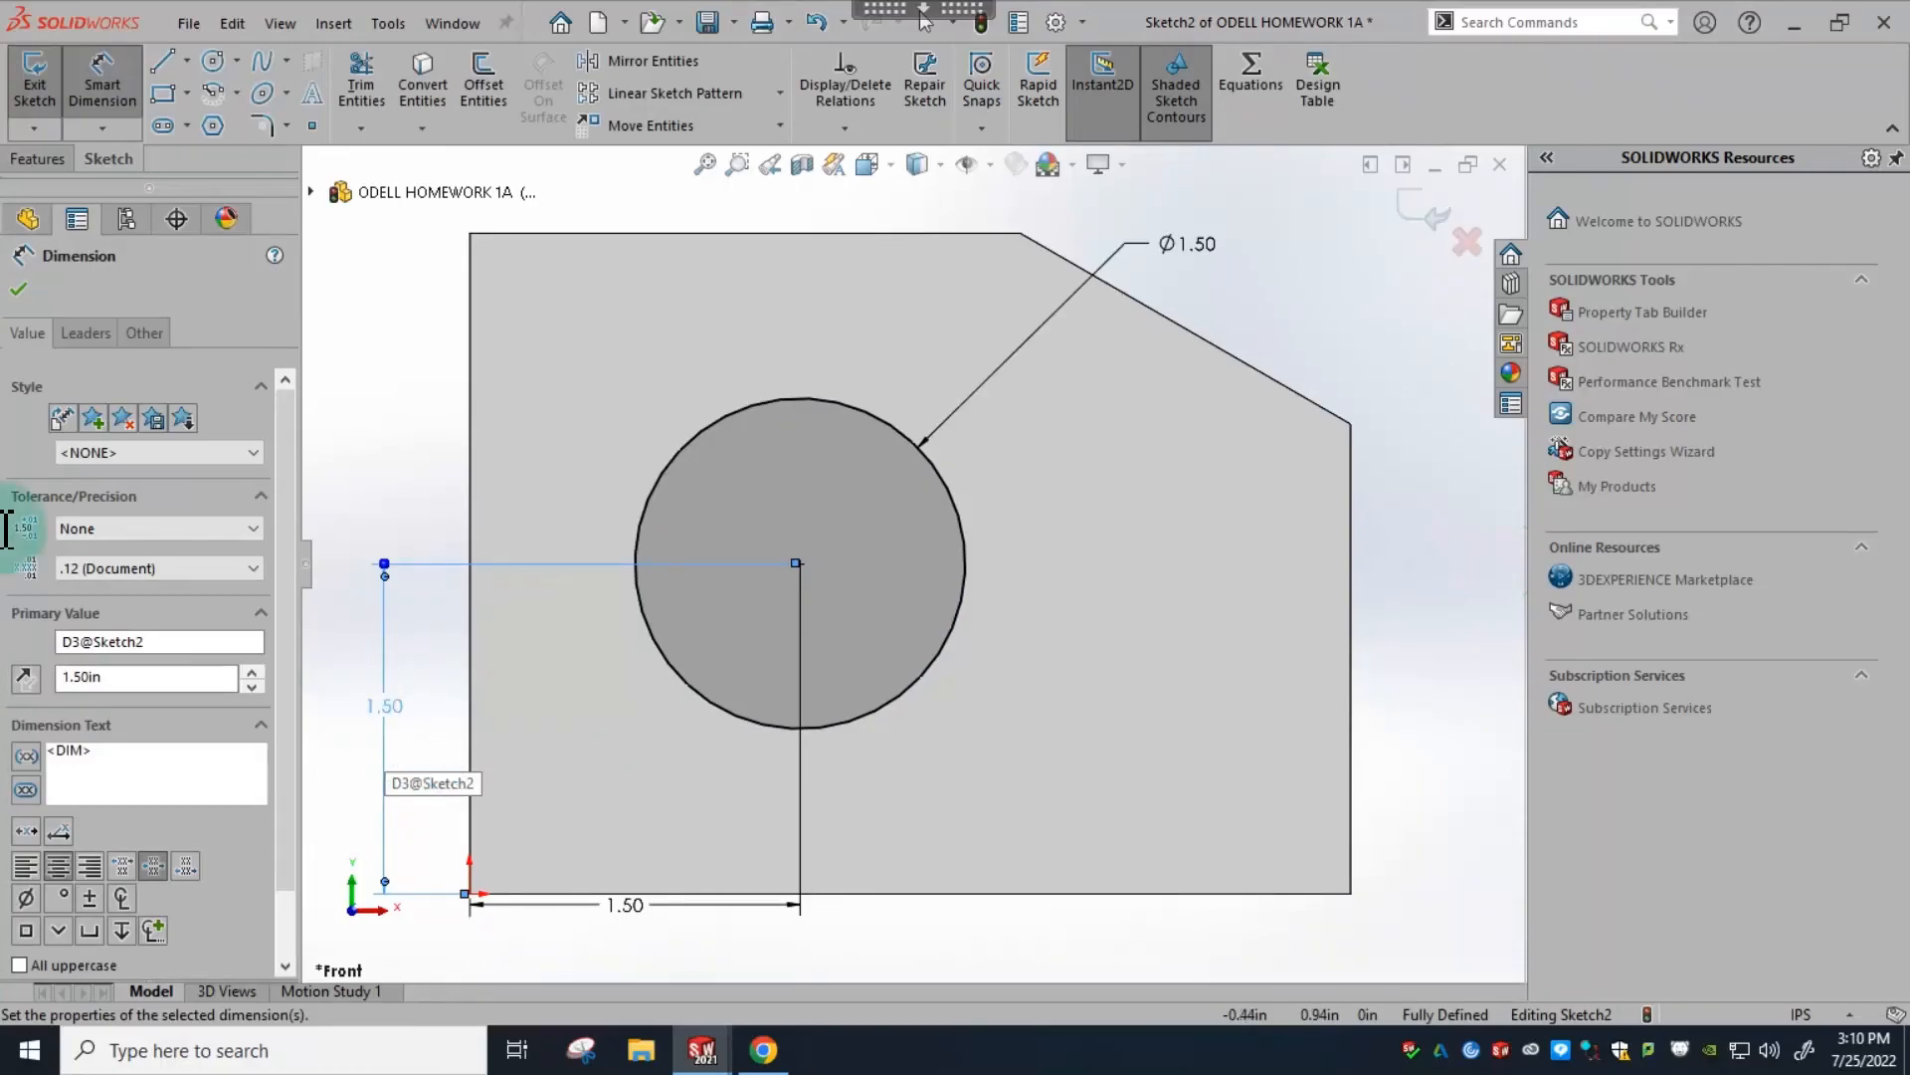
{"action": "left_click", "coordinate": [106, 285]}
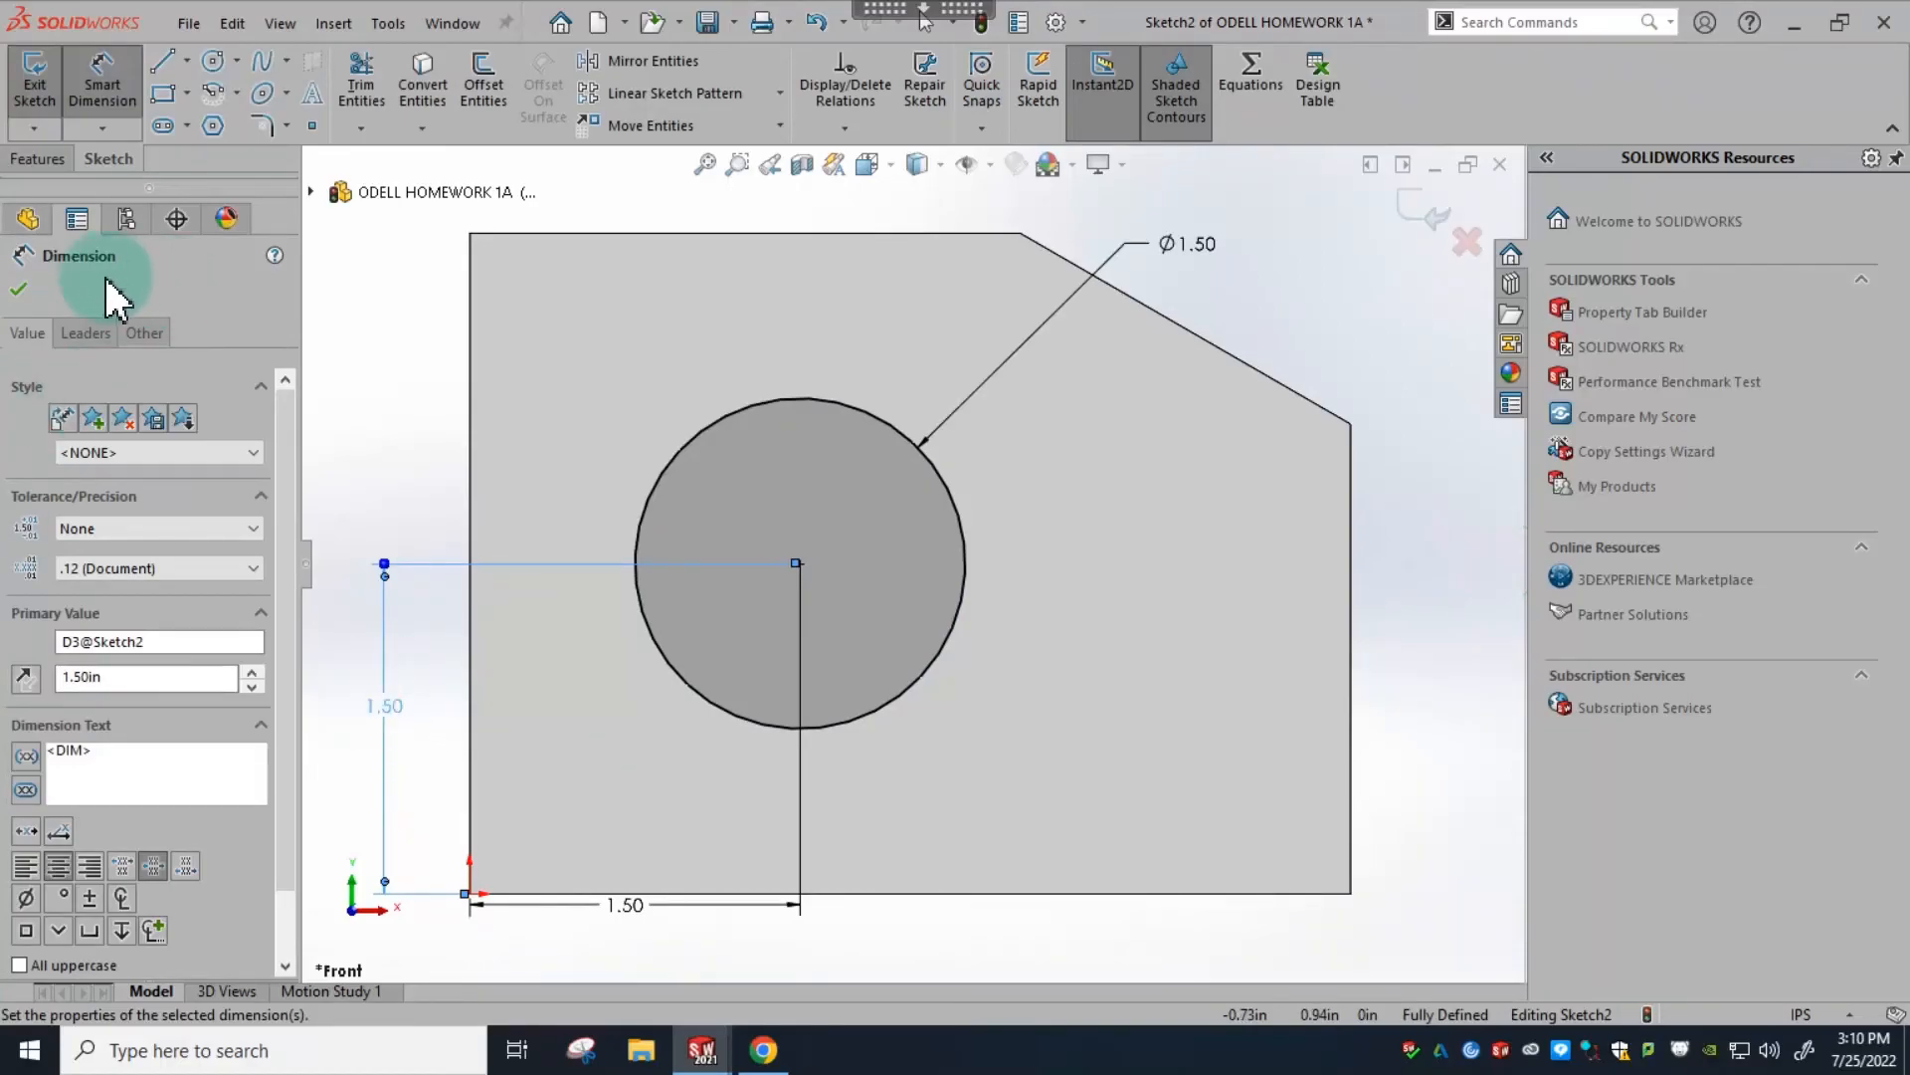
{"action": "left_click", "coordinate": [22, 289]}
{"action": "left_click", "coordinate": [22, 285]}
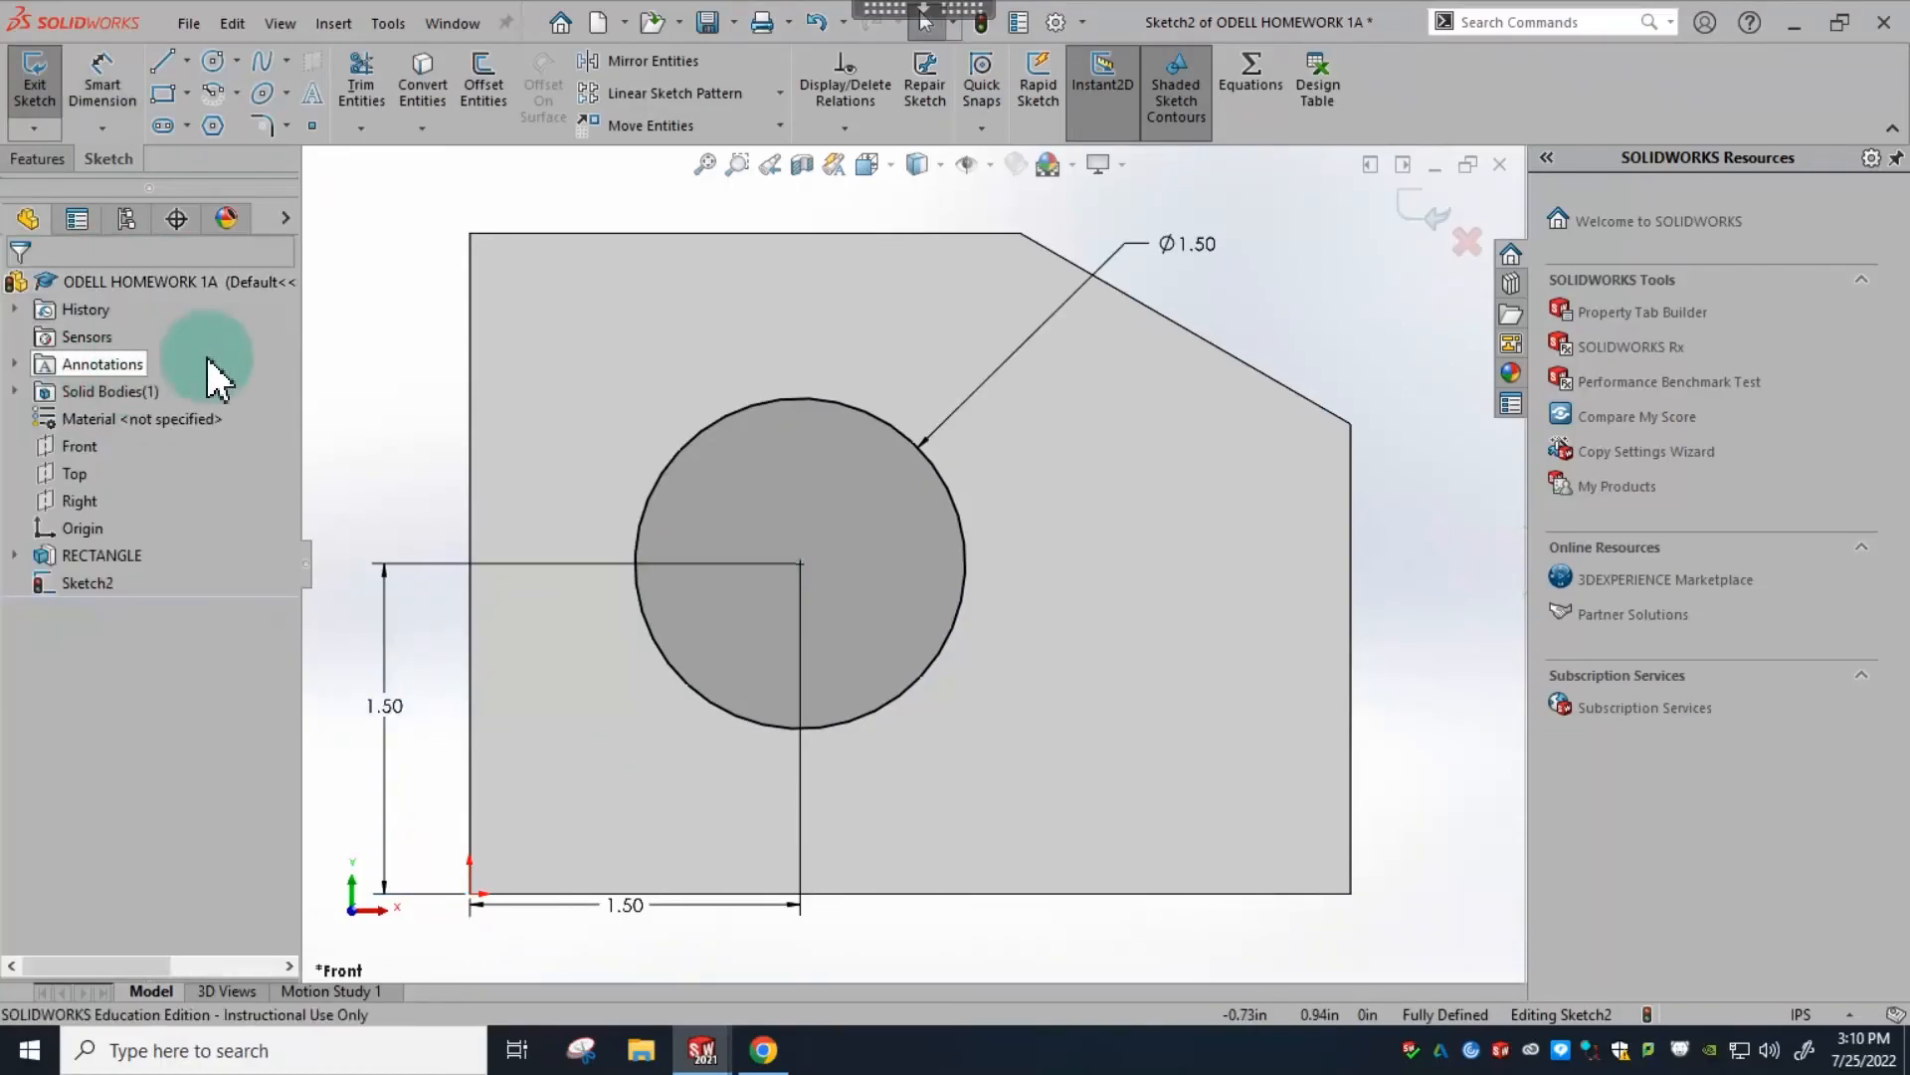
- Move the circle's horizontal location and diameter dimensions clear of the part outline and exit the sketch
{"action": "scroll", "coordinate": [742, 811], "scroll_direction": "up", "scroll_amount": 2}
{"action": "left_click_drag", "start_coordinate": [741, 811], "coordinate": [751, 858]}
{"action": "left_click", "coordinate": [529, 466]}
{"action": "left_click_drag", "start_coordinate": [1085, 336], "coordinate": [1172, 343]}
{"action": "left_click", "coordinate": [1065, 249]}
{"action": "left_click", "coordinate": [29, 79]}
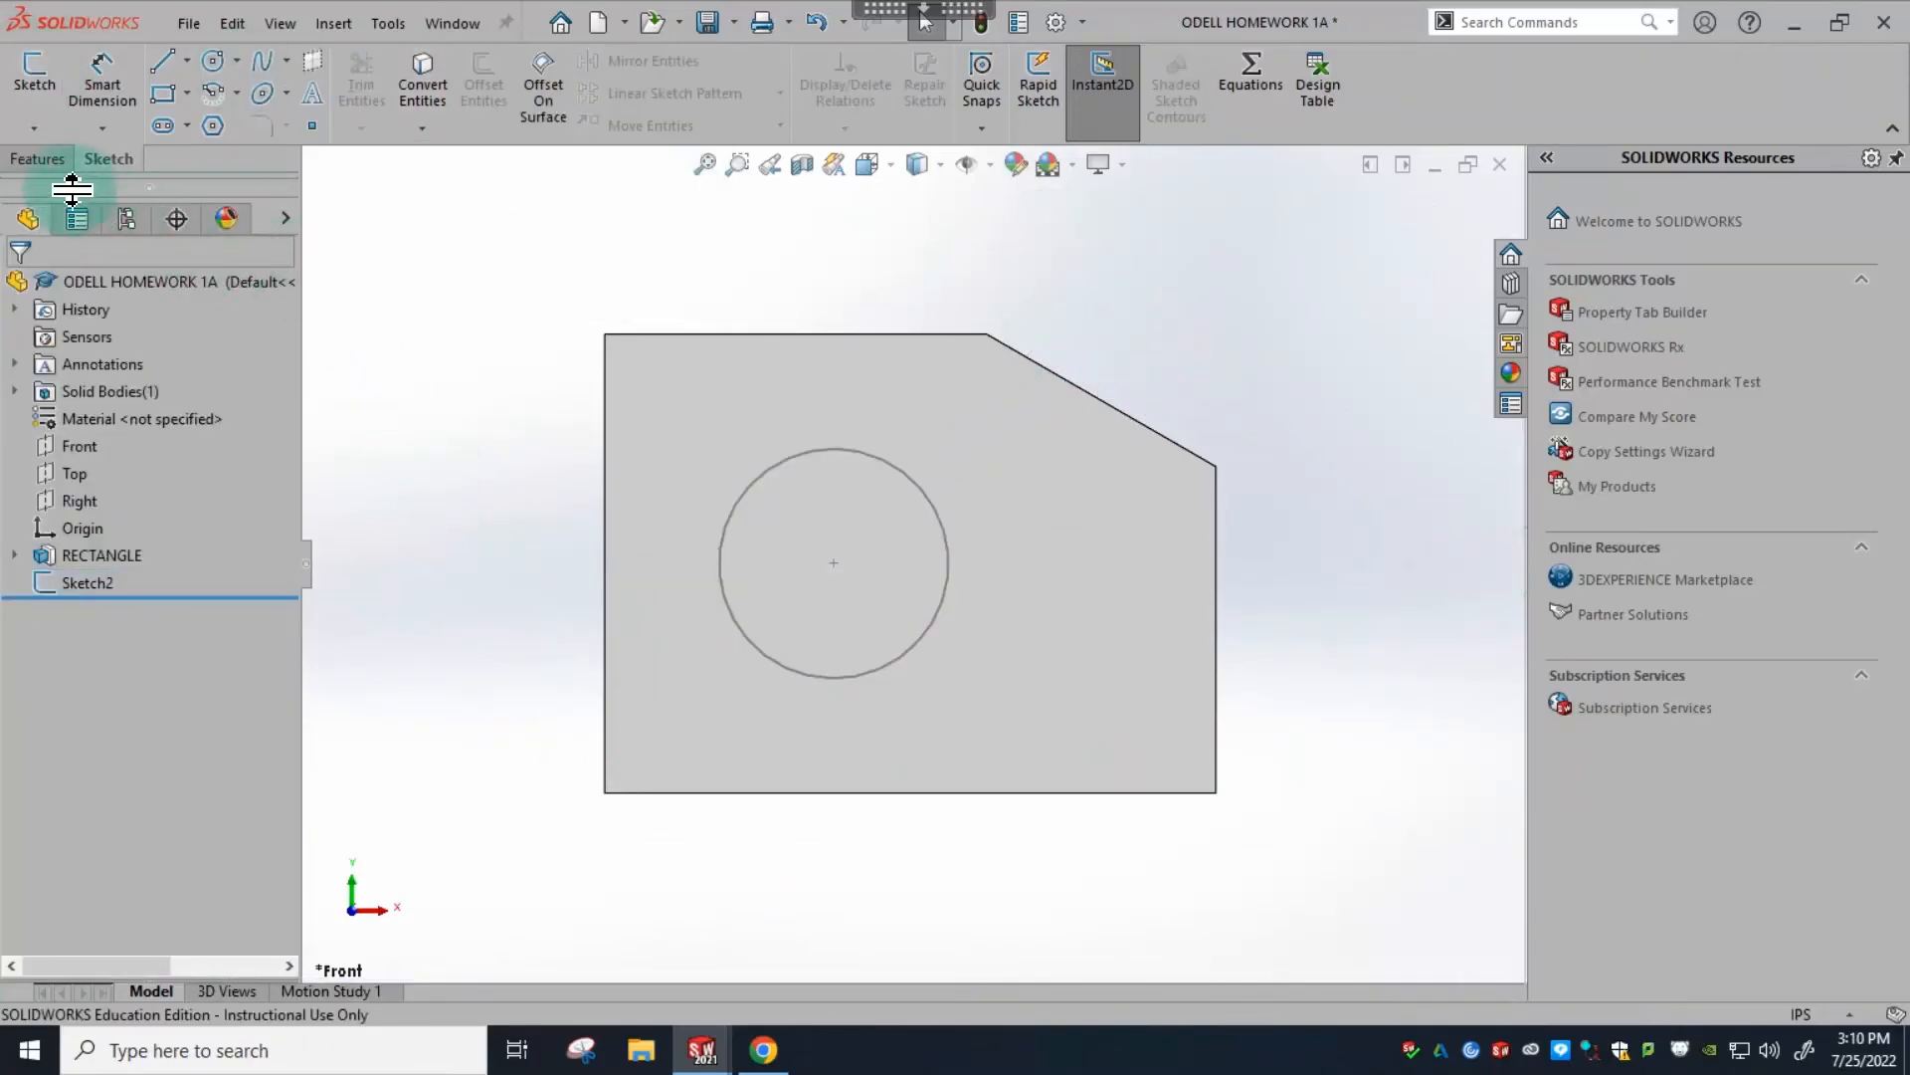
- Cut-extrude the 1.5 in circle through the block with the Through All end condition
{"action": "left_click", "coordinate": [39, 157]}
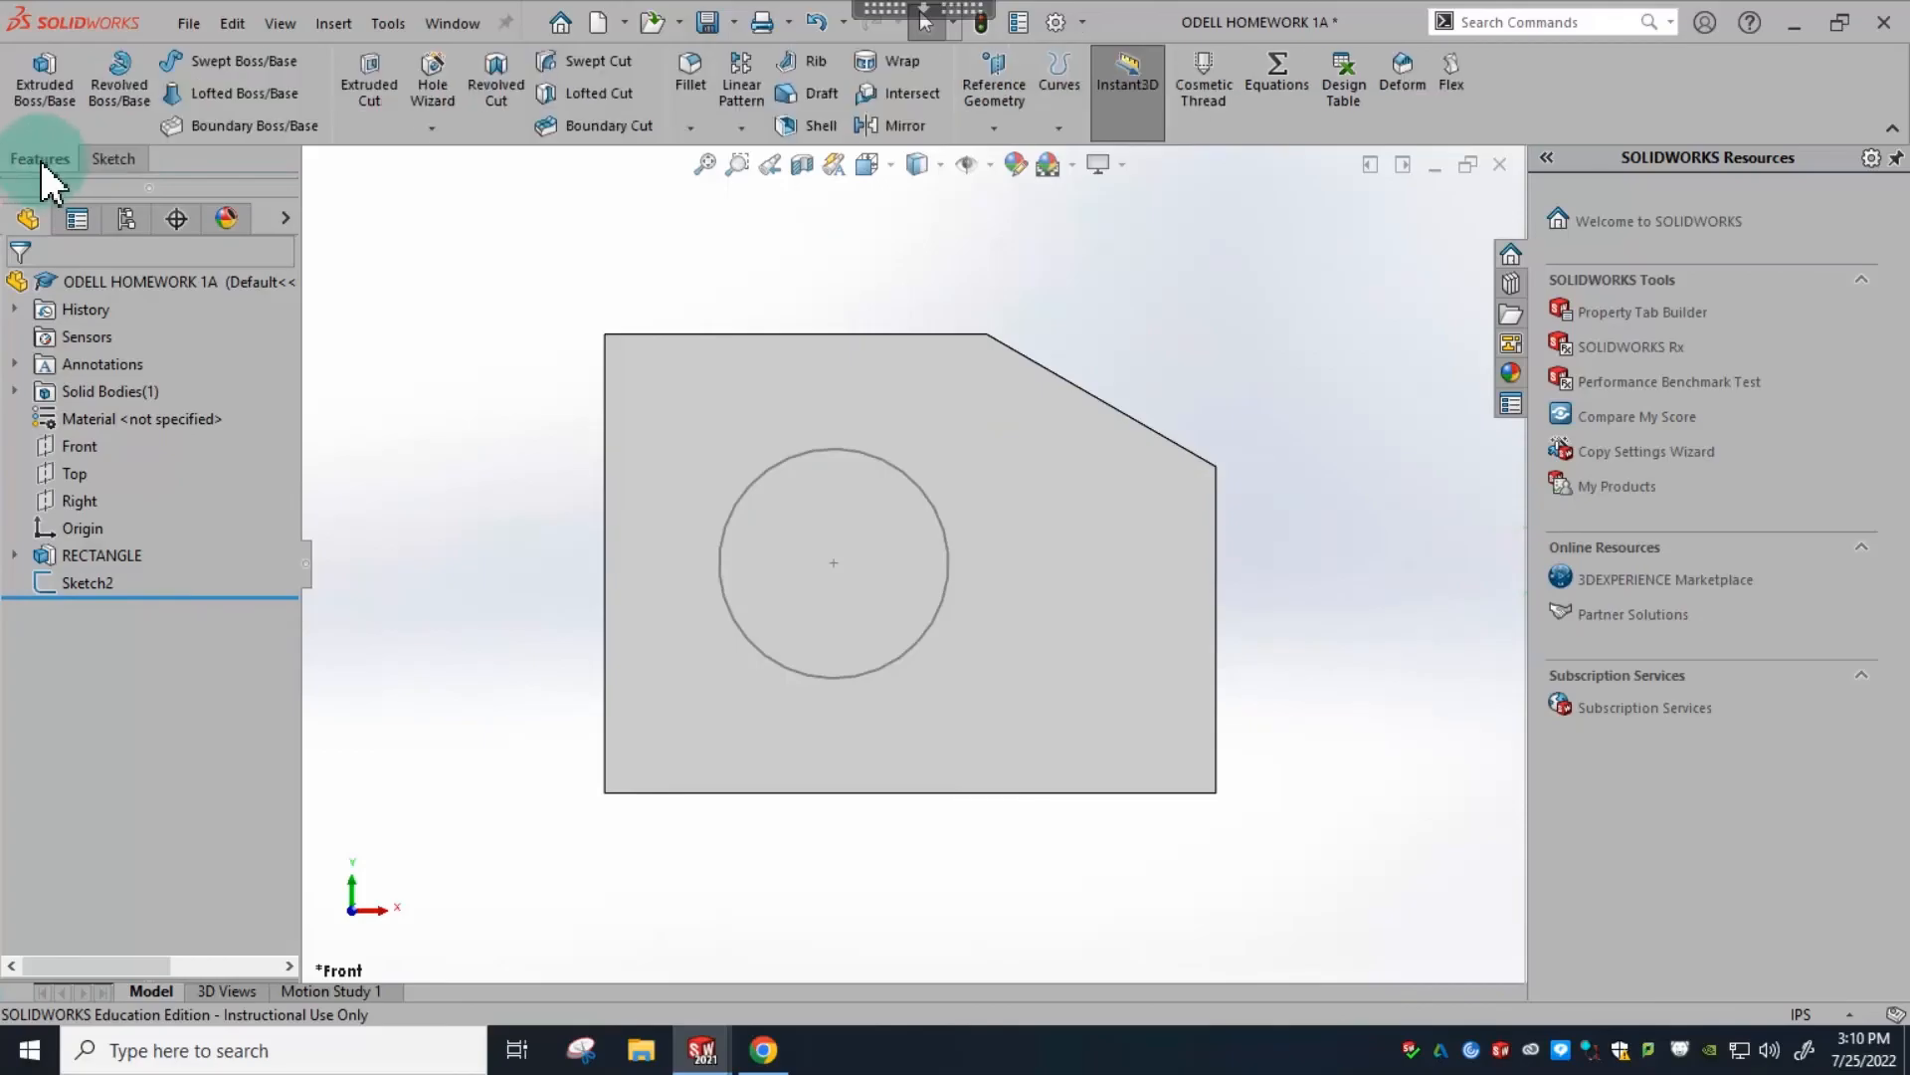
{"action": "left_click", "coordinate": [366, 88]}
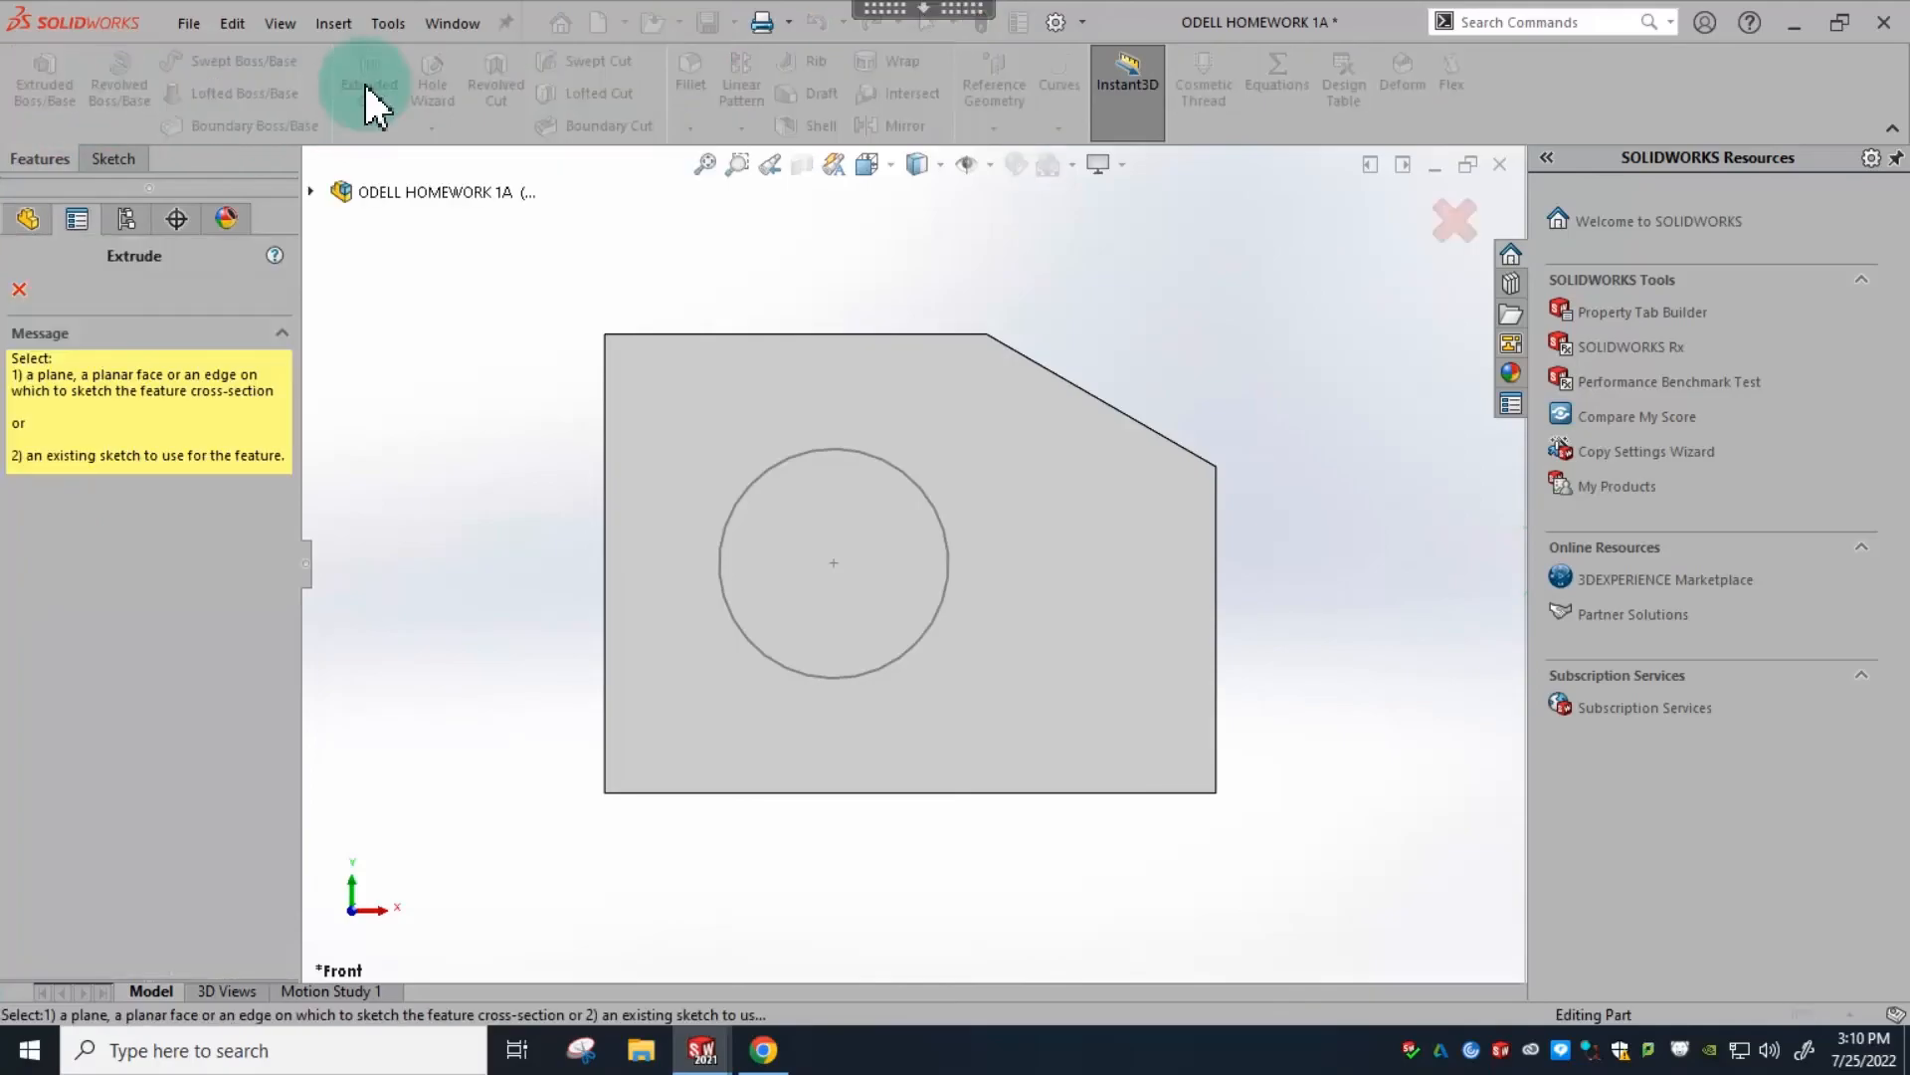
{"action": "left_click", "coordinate": [826, 451]}
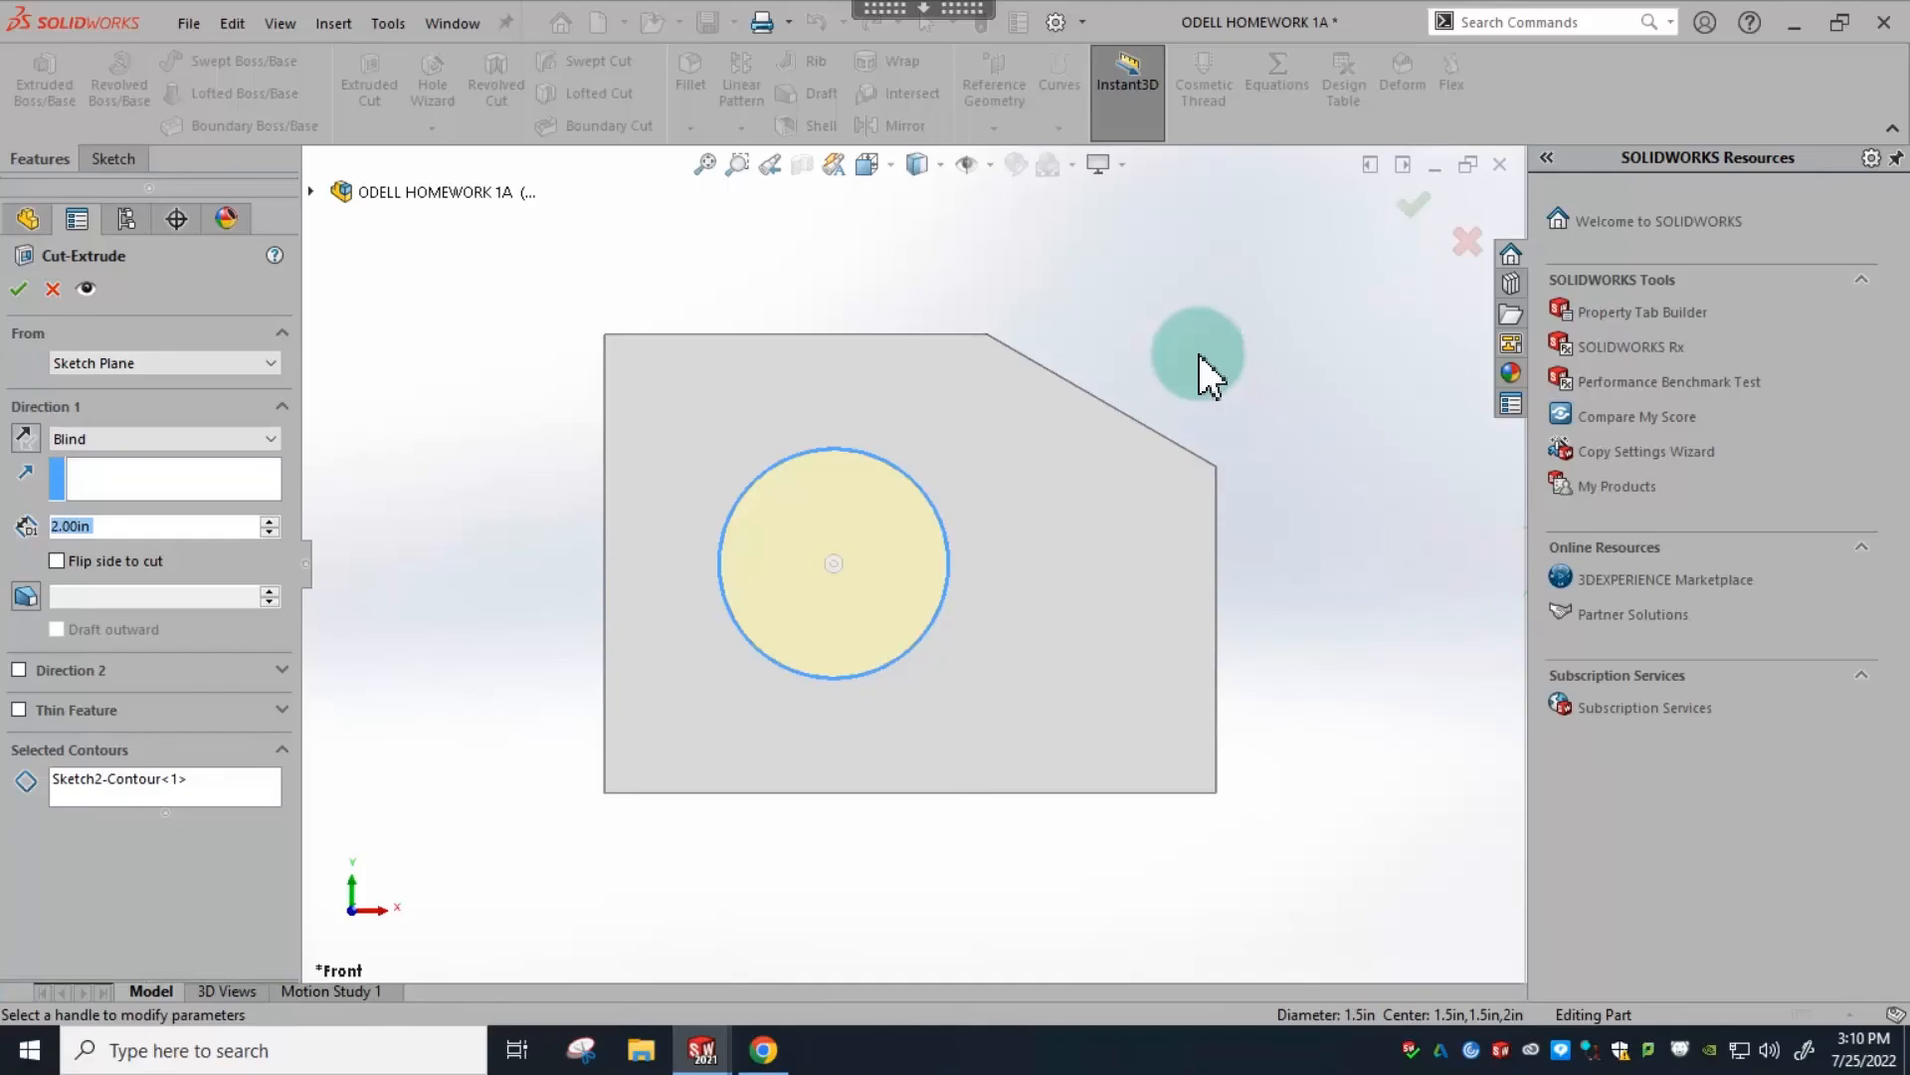
{"action": "middle_click_drag", "start_coordinate": [1203, 376], "coordinate": [1100, 458]}
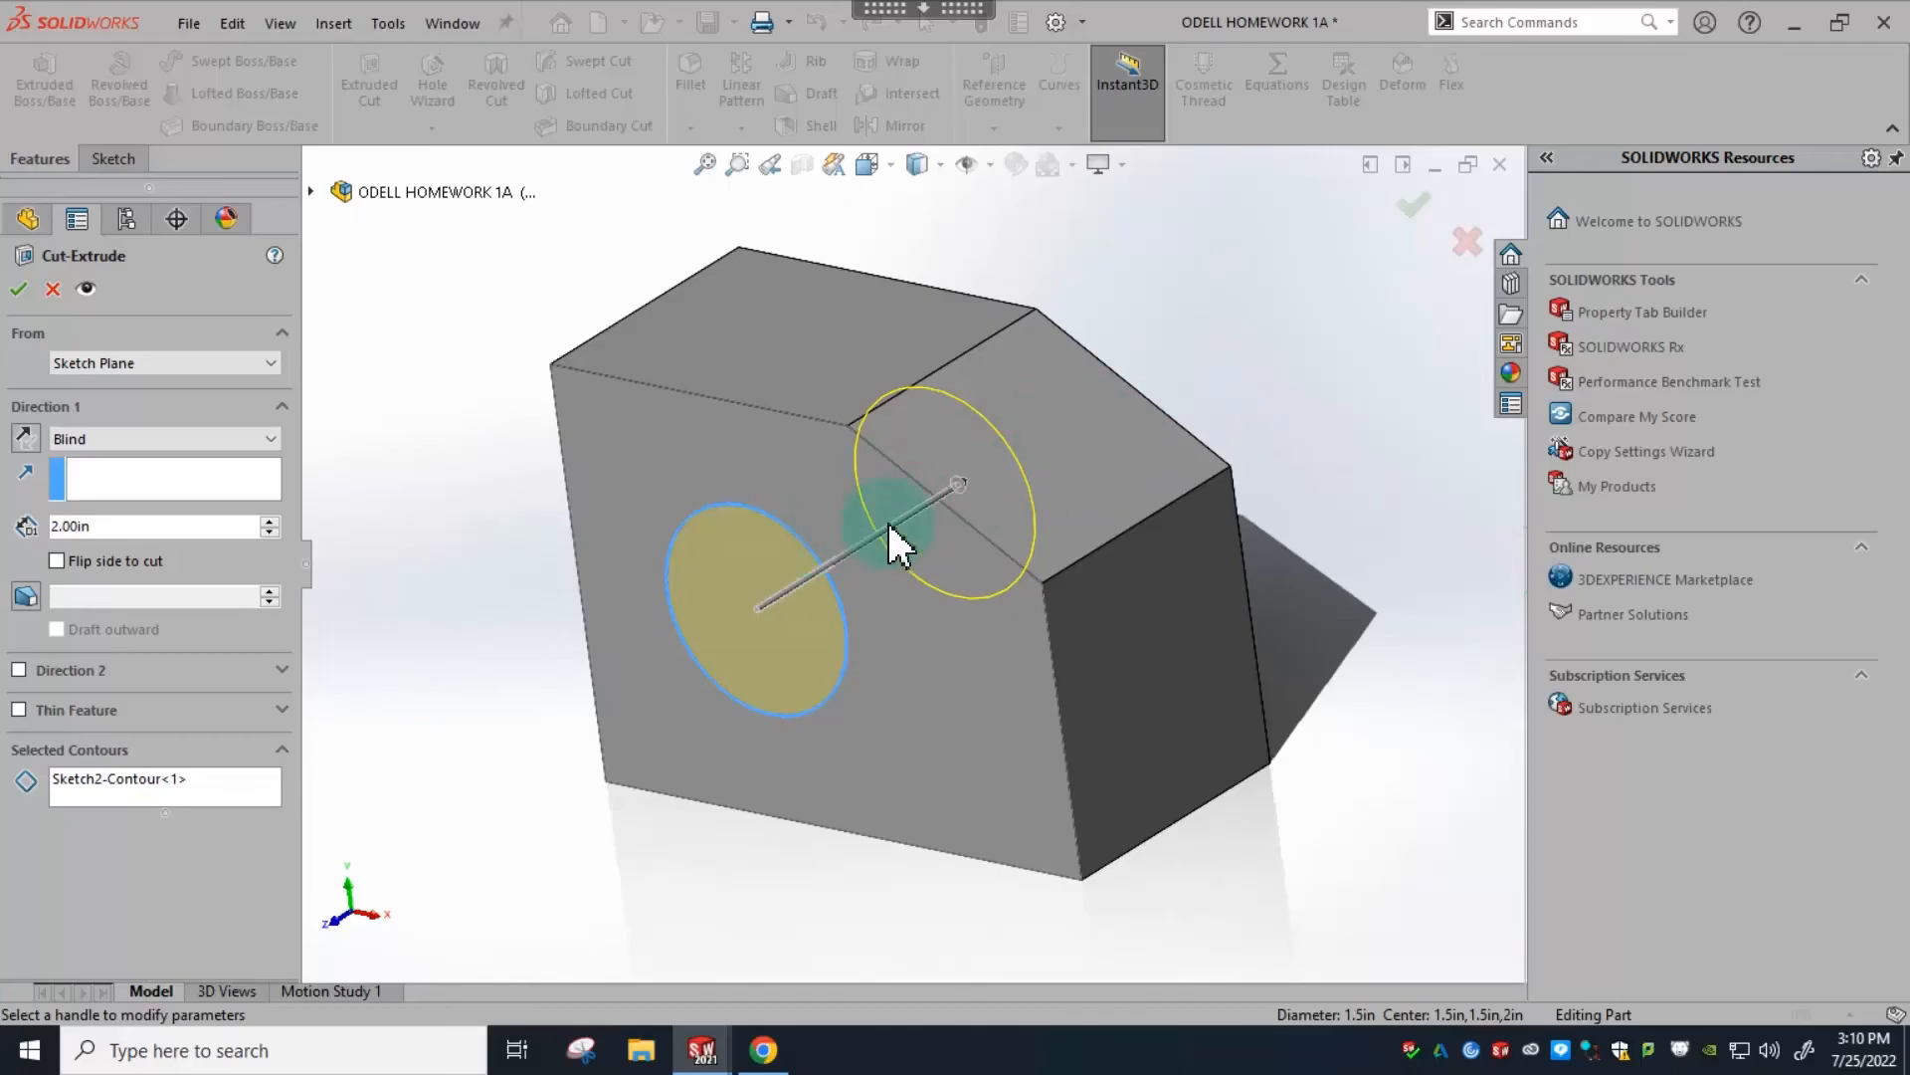
{"action": "mouse_move", "coordinate": [1093, 432]}
{"action": "middle_mouse_down"}
{"action": "mouse_move", "coordinate": [929, 541]}
{"action": "mouse_move", "coordinate": [1116, 400]}
{"action": "mouse_move", "coordinate": [1085, 428]}
{"action": "middle_mouse_up"}
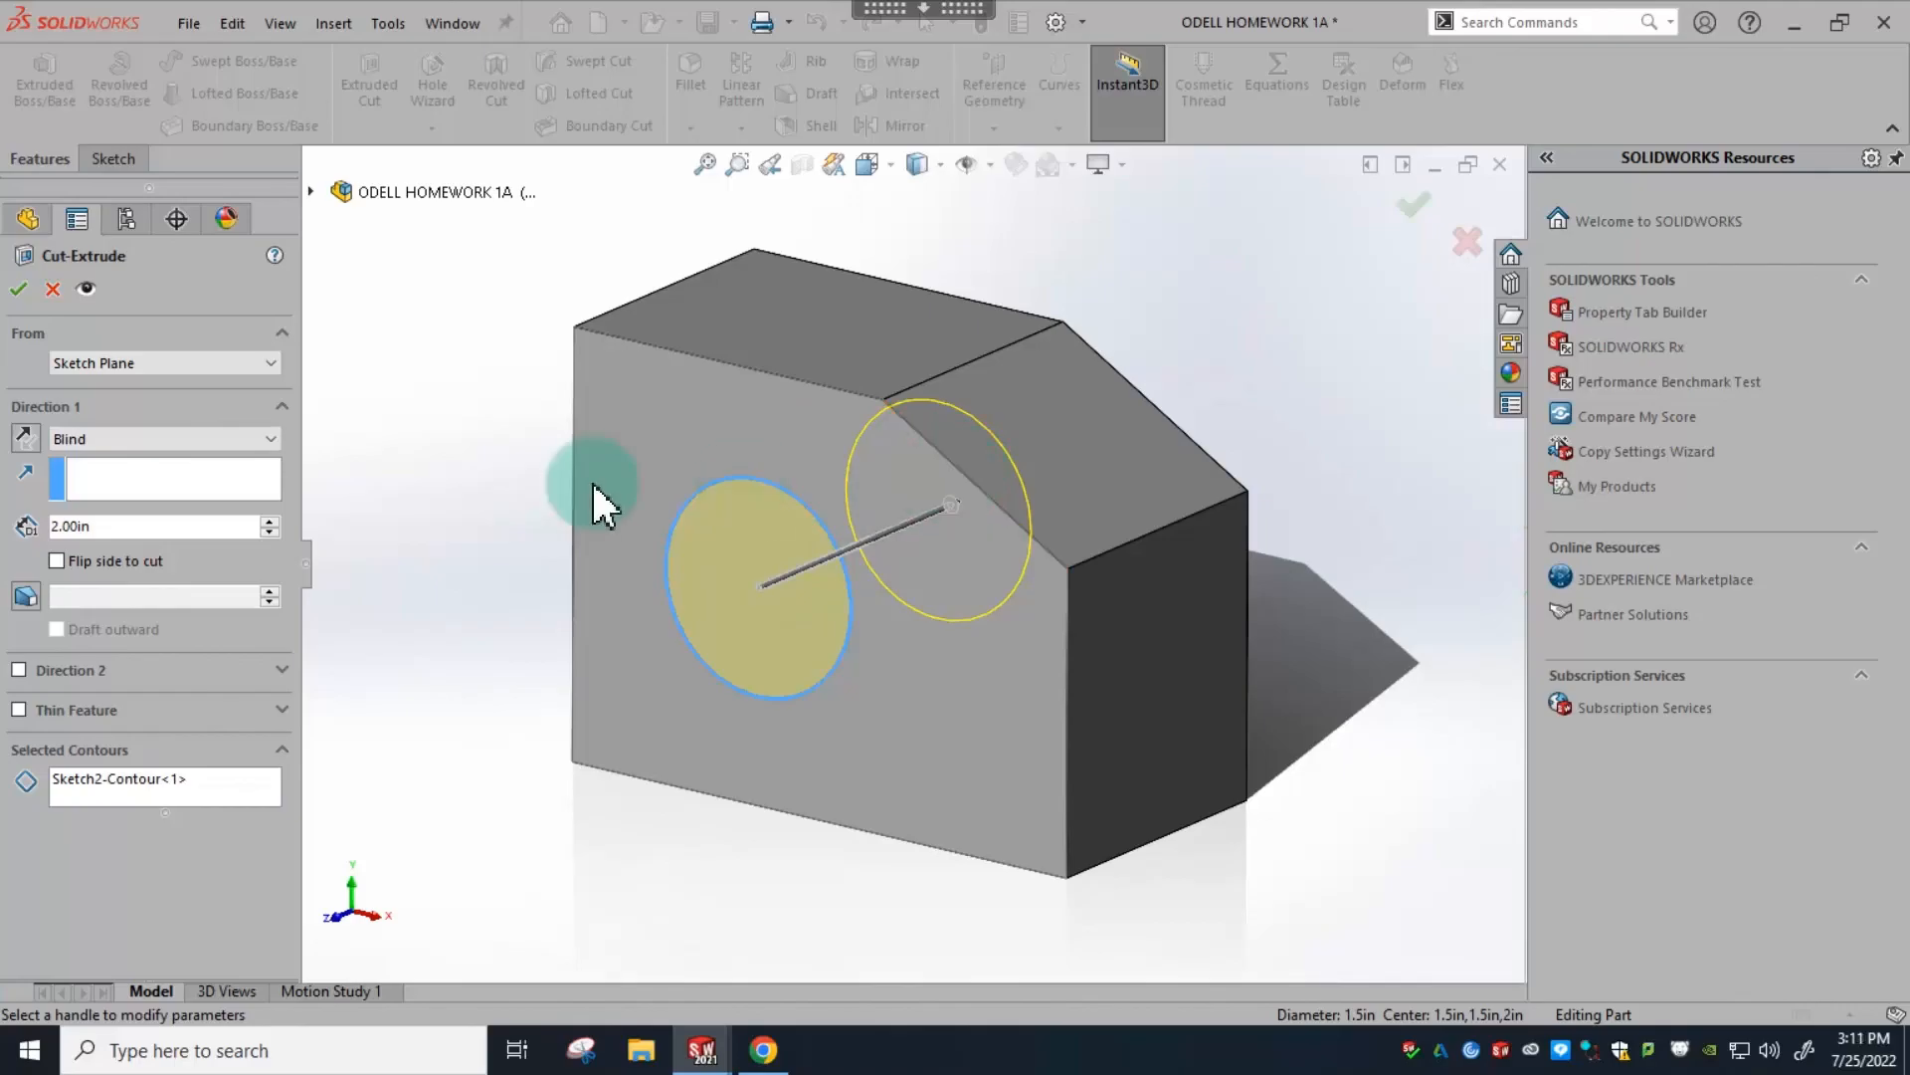
{"action": "left_click", "coordinate": [112, 442]}
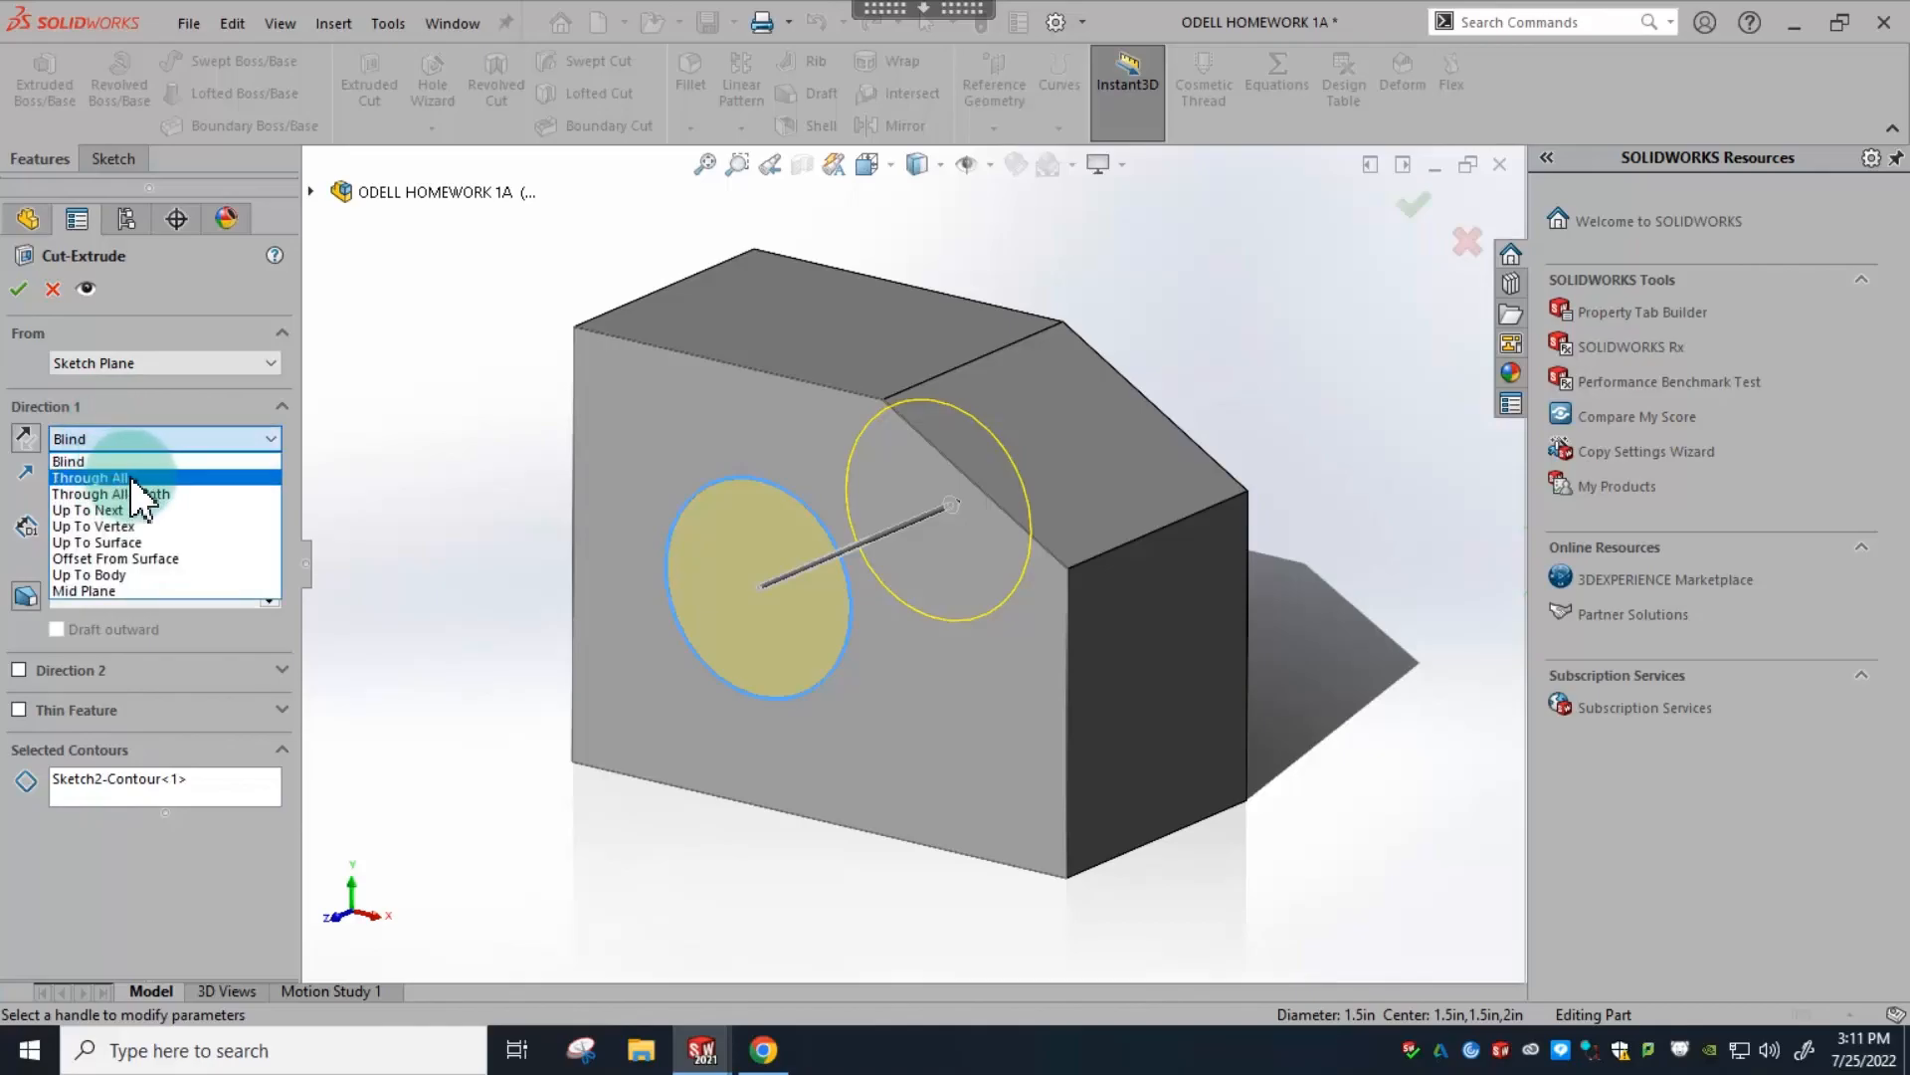
{"action": "left_click", "coordinate": [137, 479]}
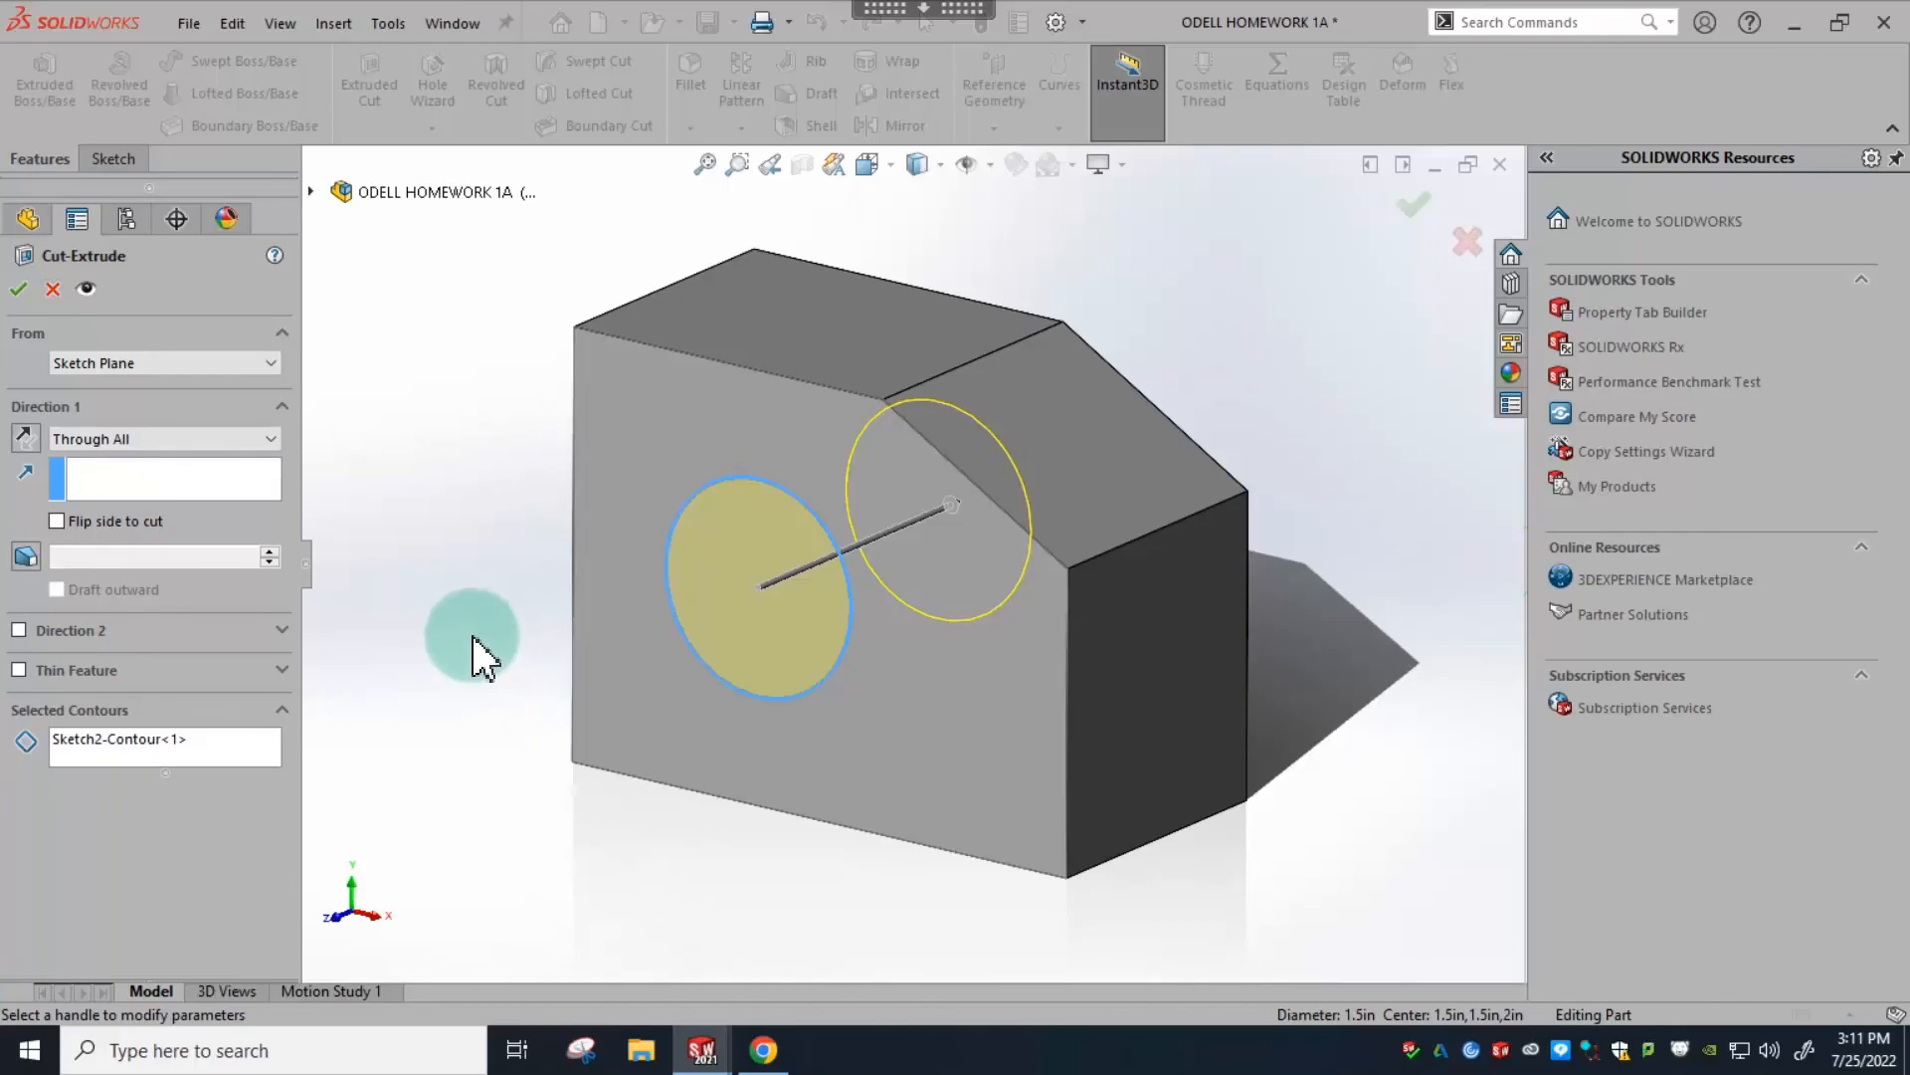
{"action": "left_click", "coordinate": [20, 290]}
- Rename the circular cut feature as HOLE and save the part
{"action": "middle_click_drag", "start_coordinate": [487, 587], "coordinate": [60, 577]}
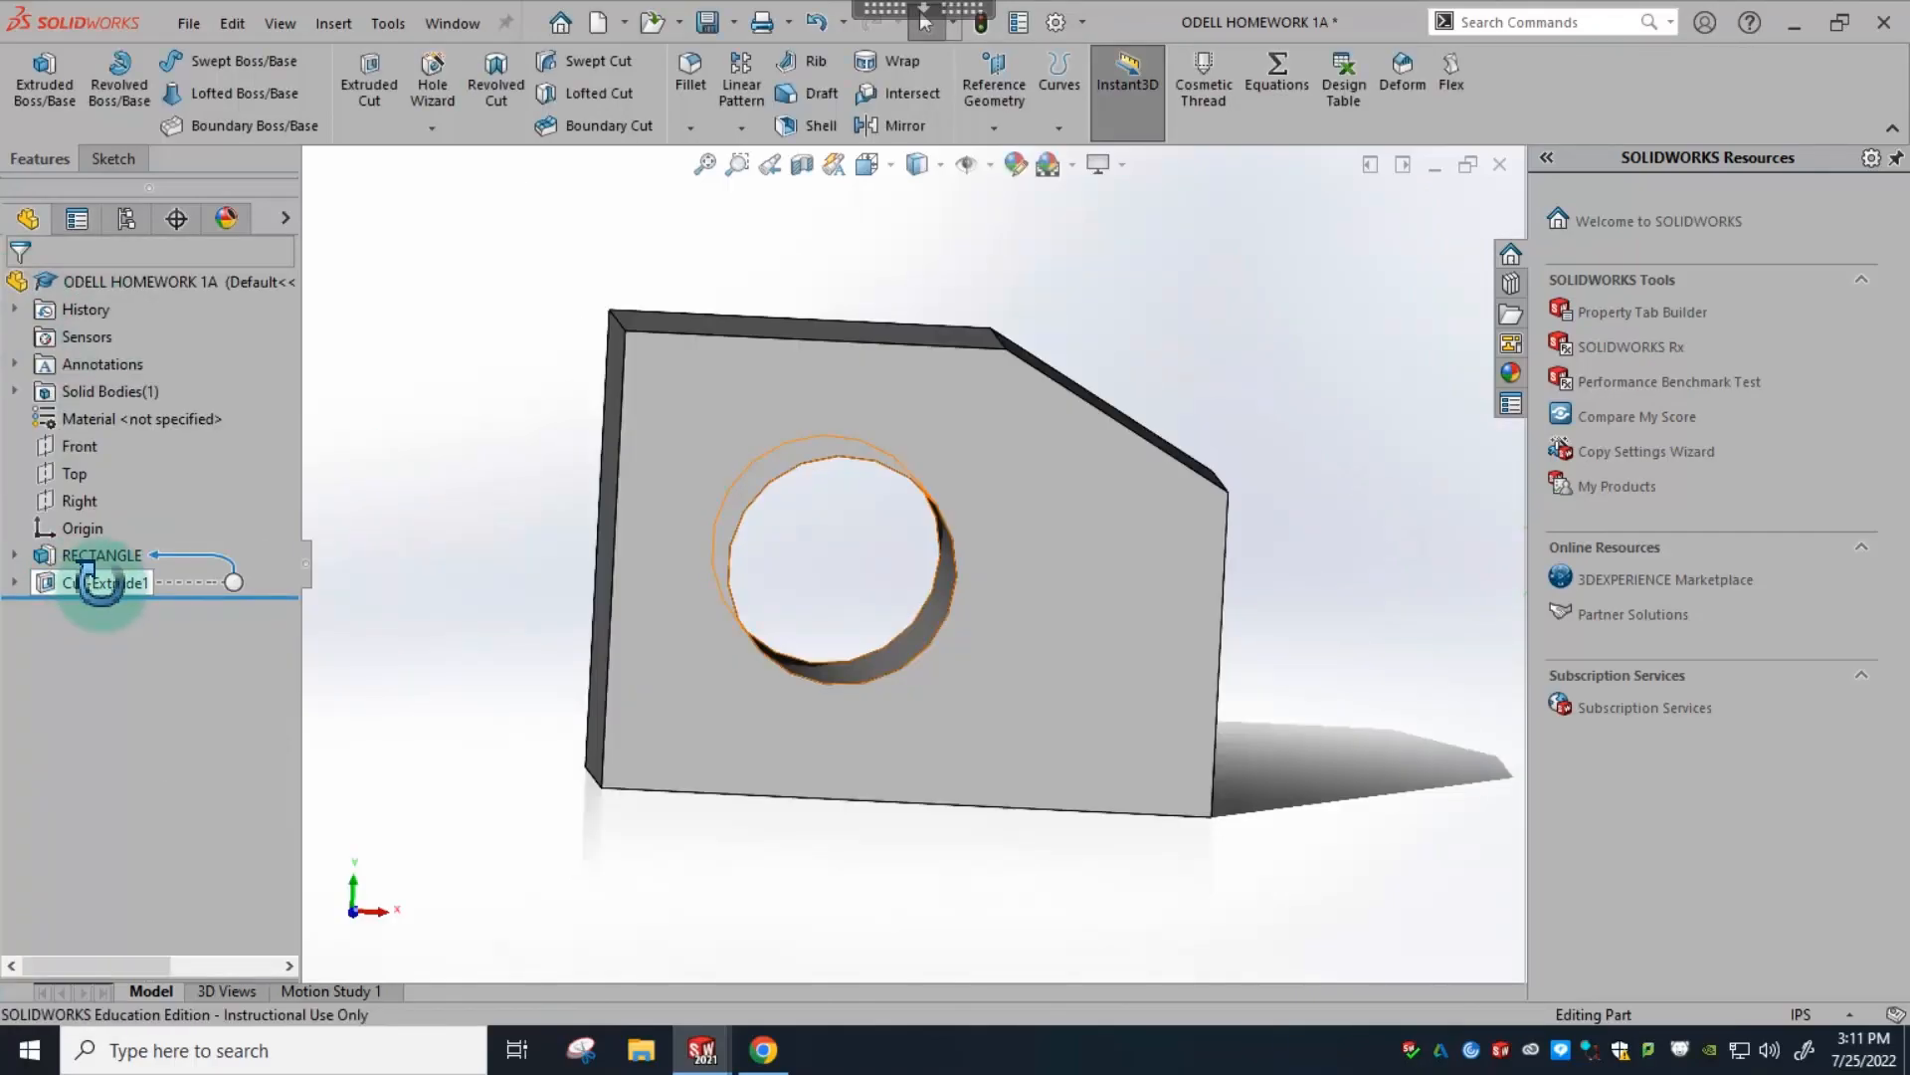
{"action": "left_click", "coordinate": [94, 582]}
{"action": "left_click", "coordinate": [99, 582]}
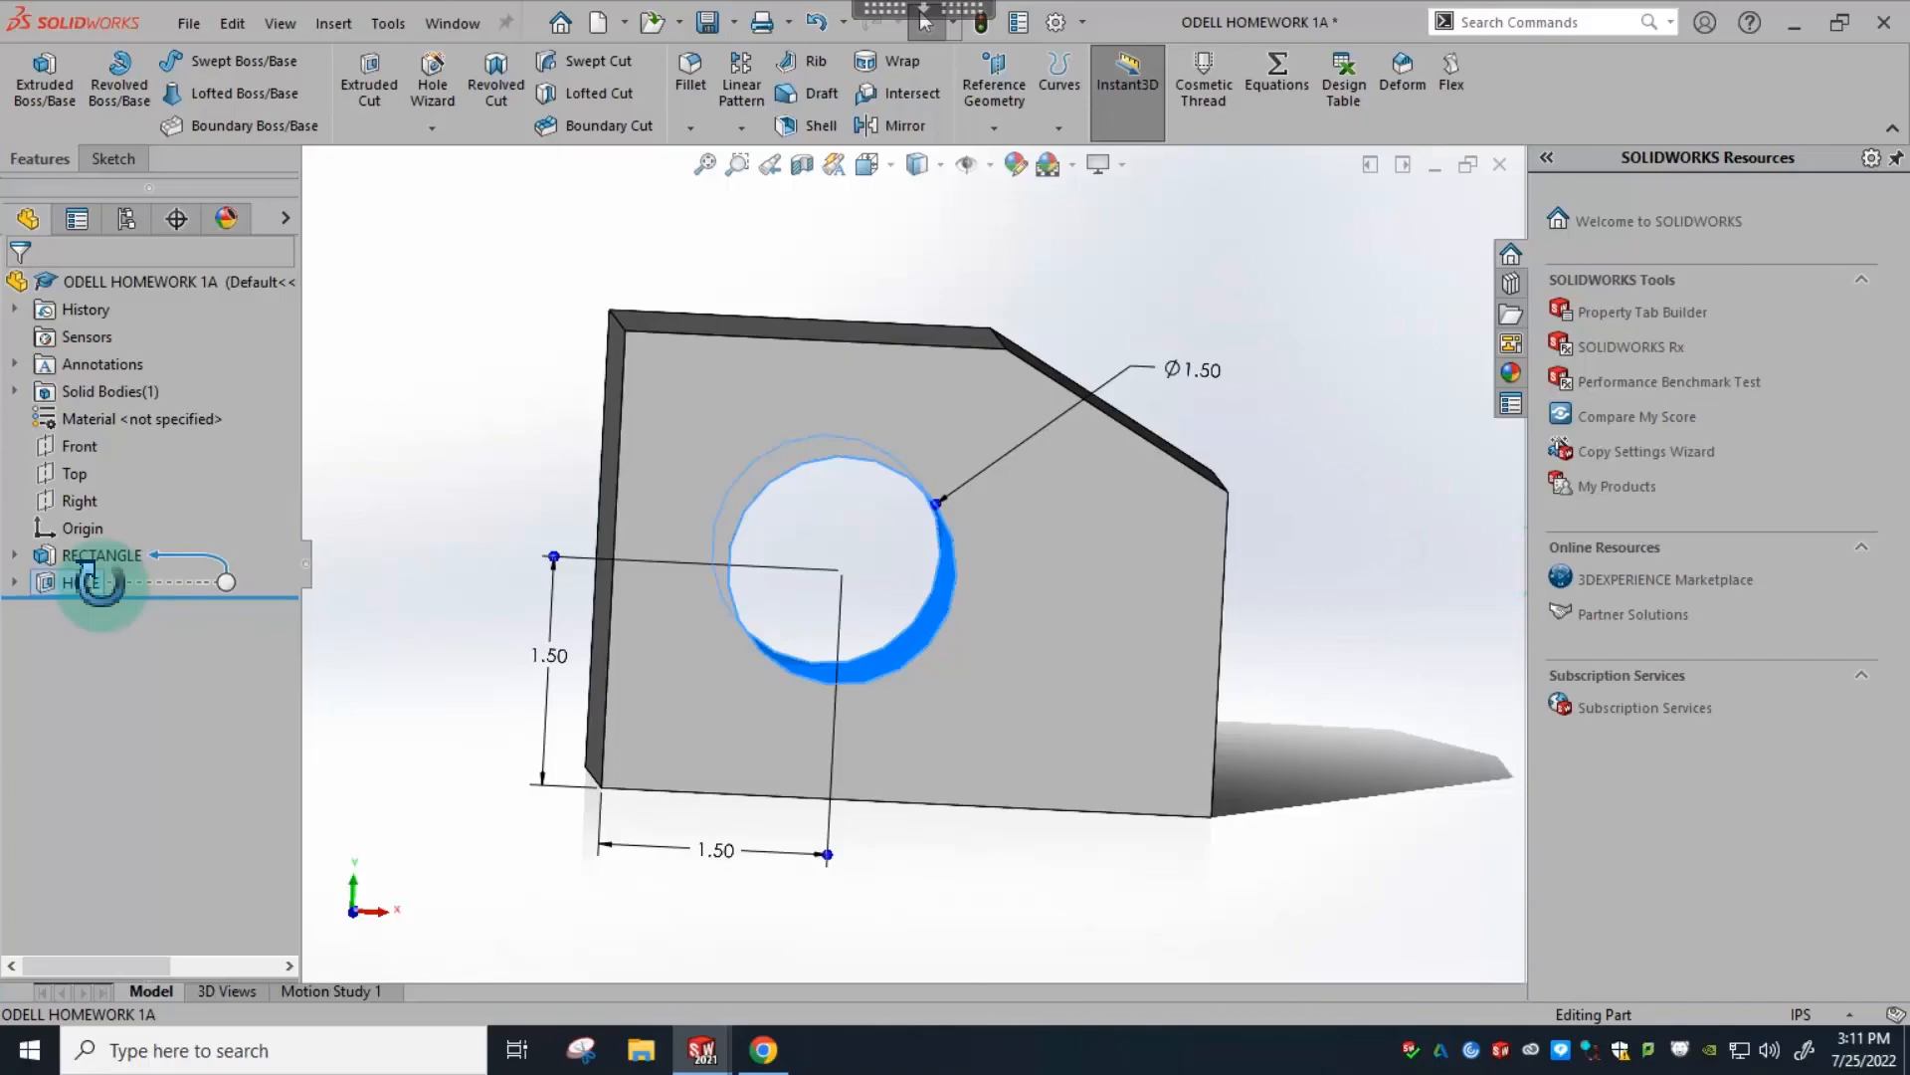
{"action": "left_click", "coordinate": [1395, 345]}
{"action": "middle_click_drag", "start_coordinate": [1241, 429], "coordinate": [1181, 484]}
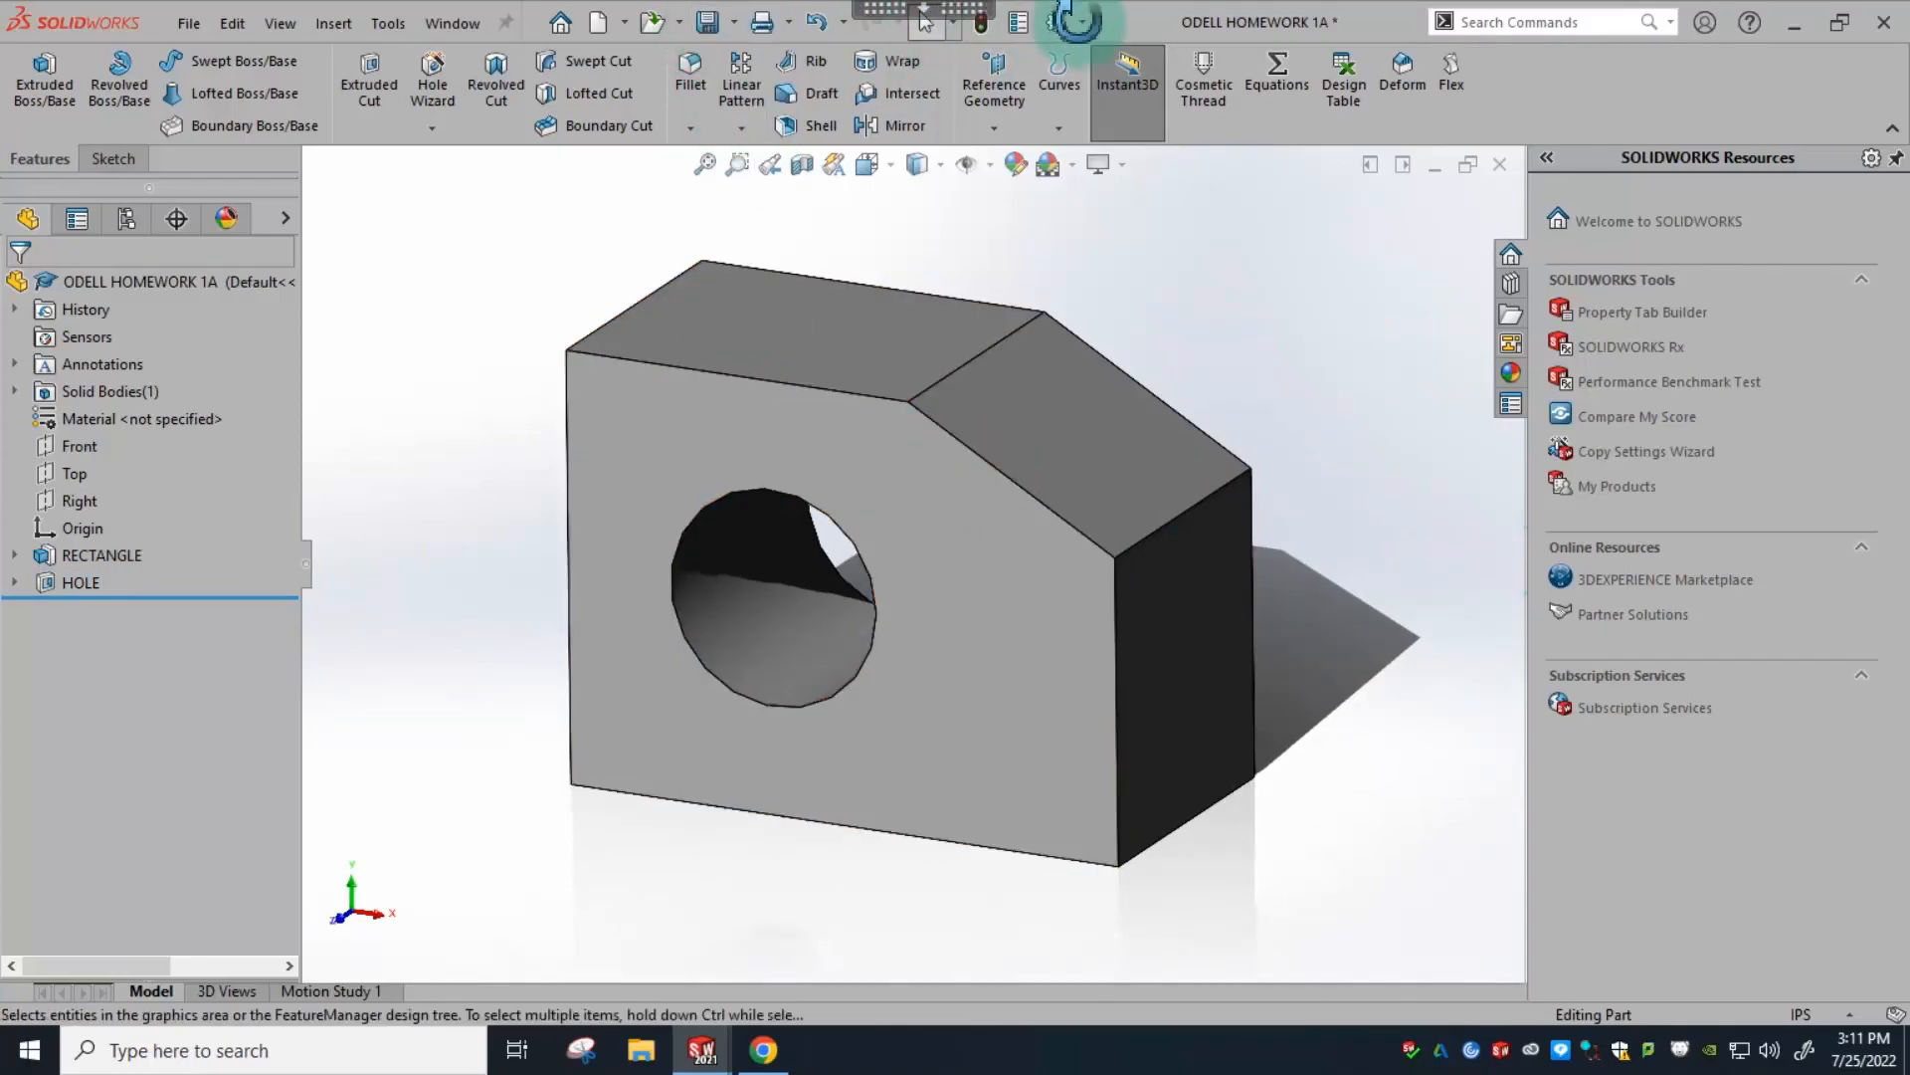
{"action": "left_click", "coordinate": [711, 24]}
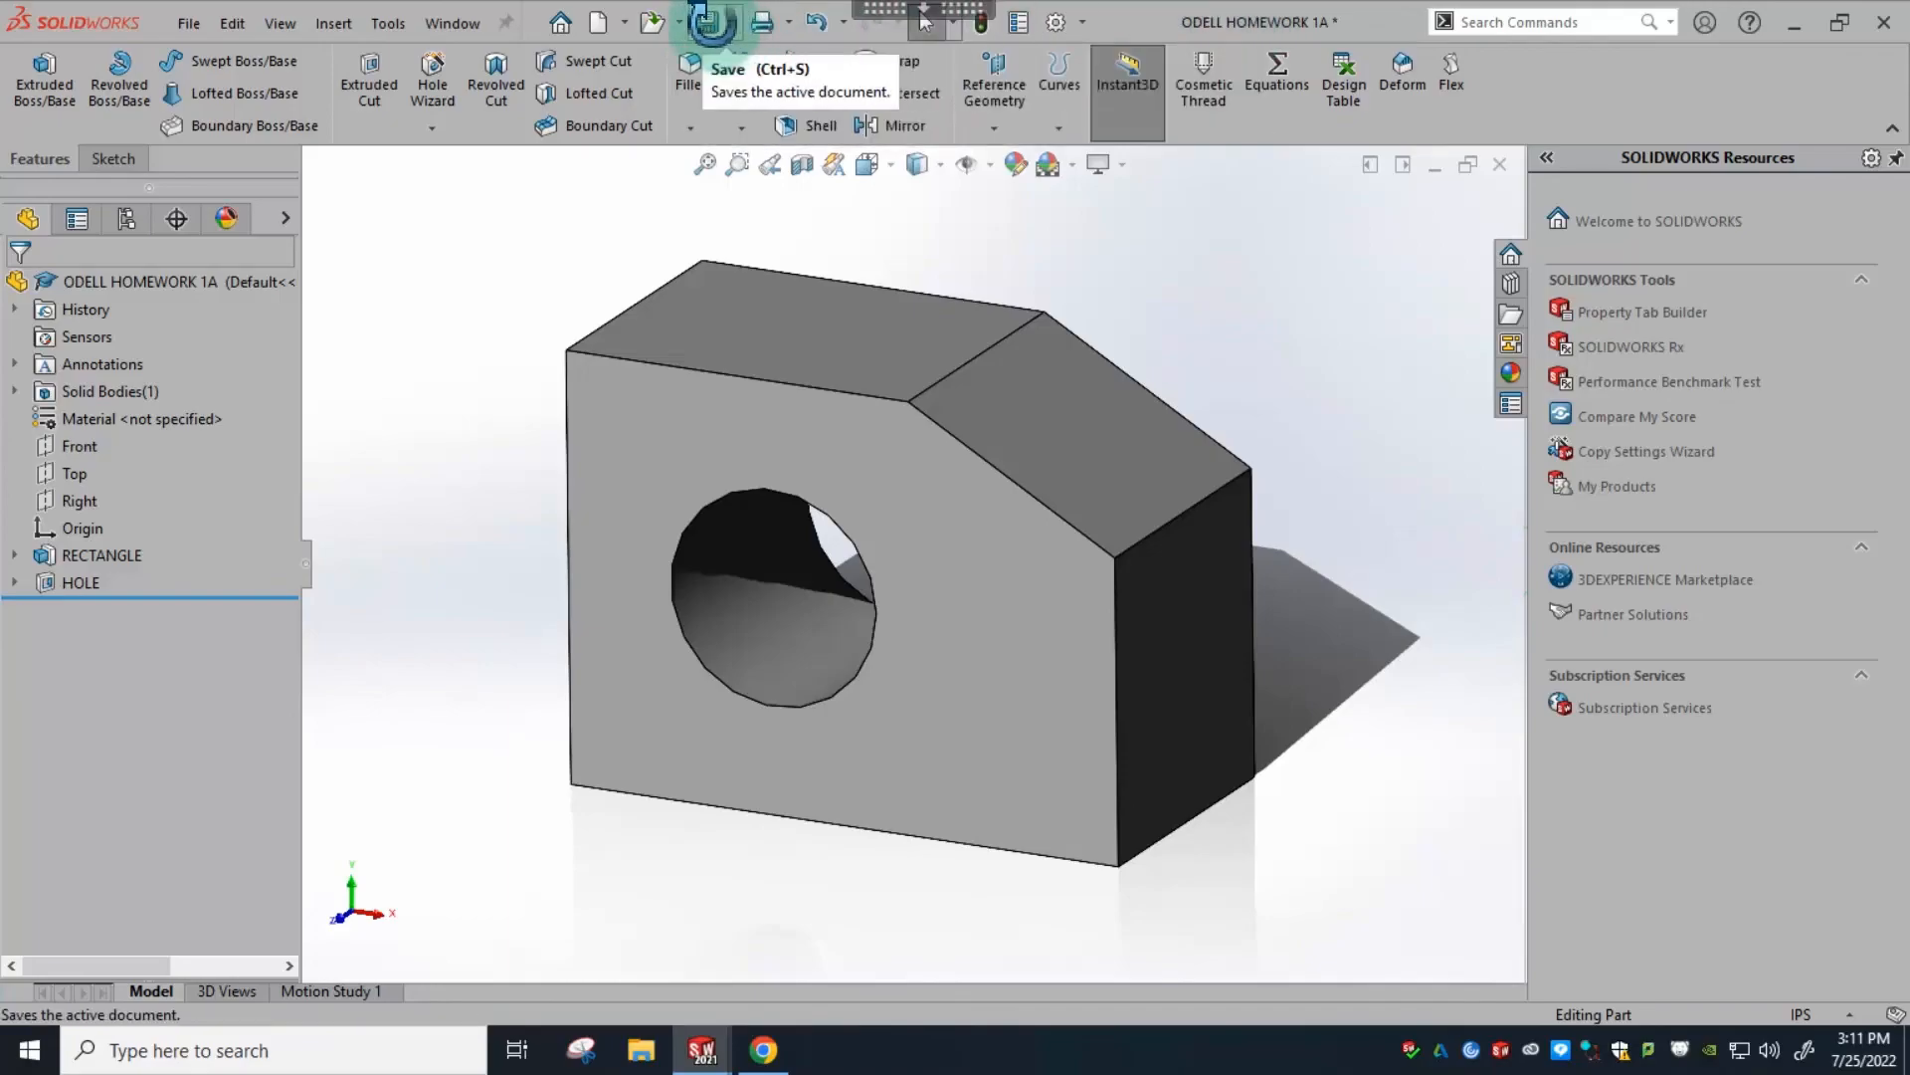